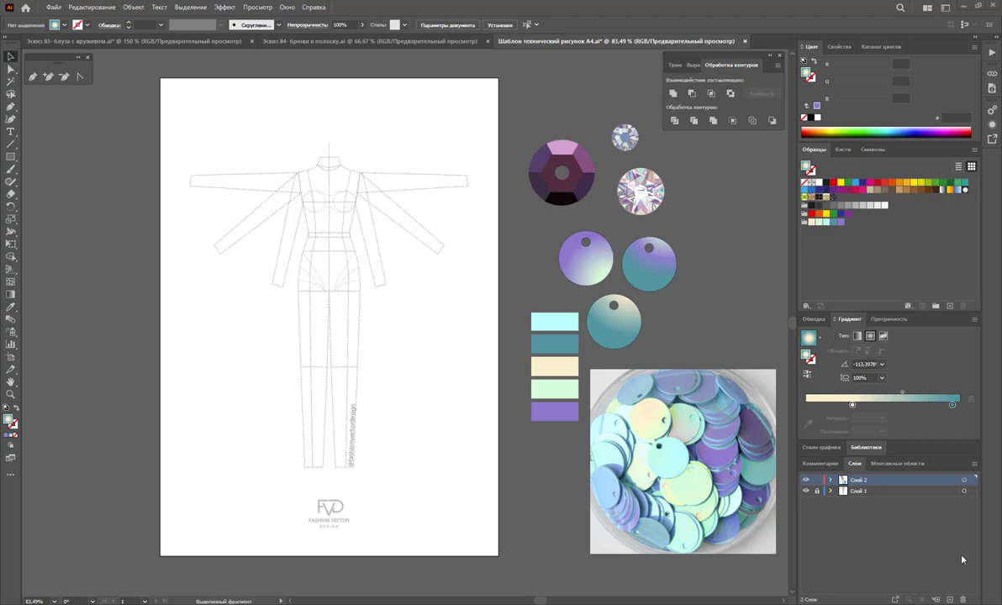
- Inspect the sample panel by selecting and deselecting the crystal image and sequin circles
left_click(658, 195)
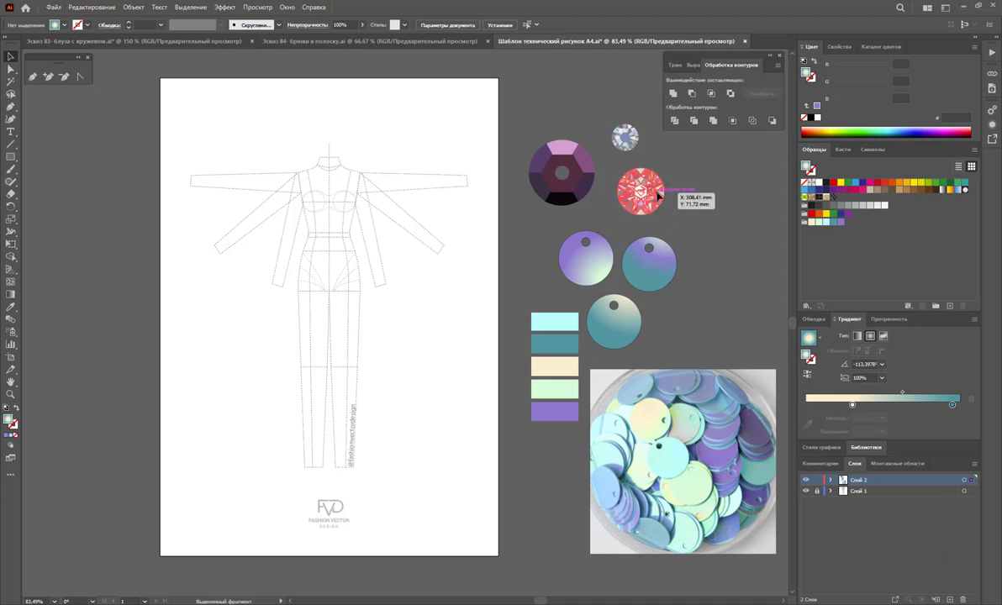
left_click(721, 260)
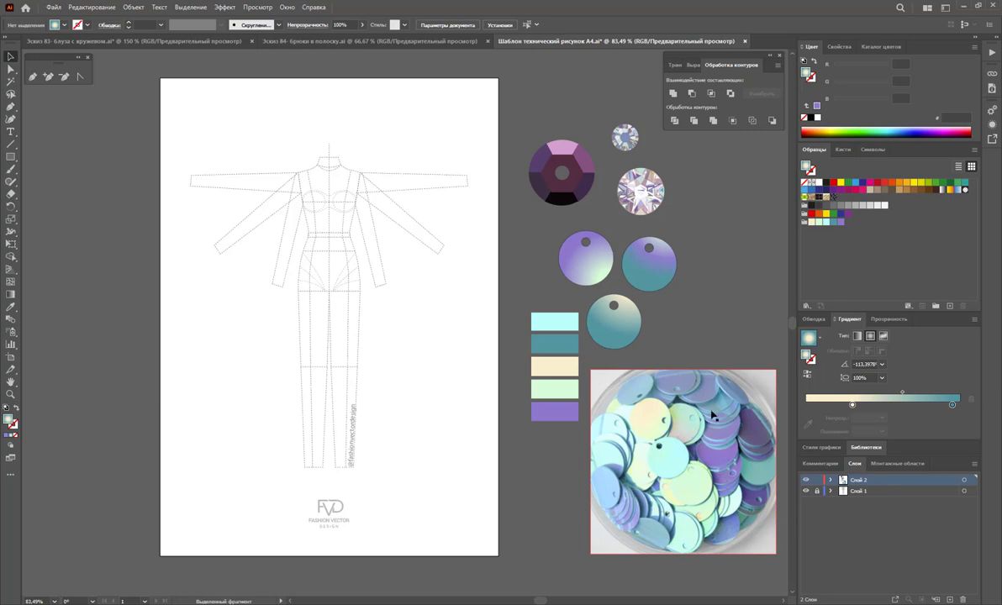
left_click(647, 258)
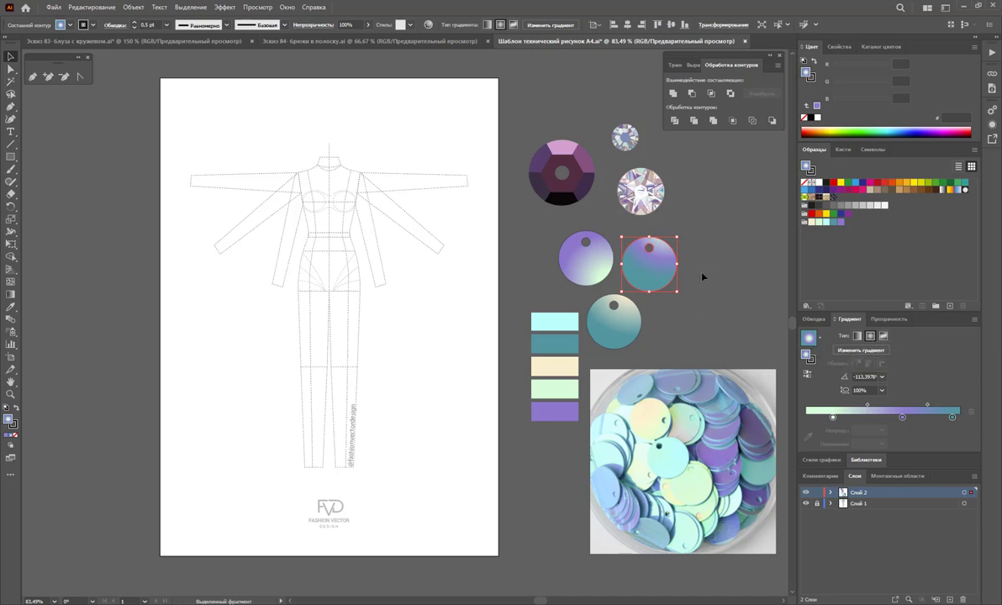
left_click(677, 338)
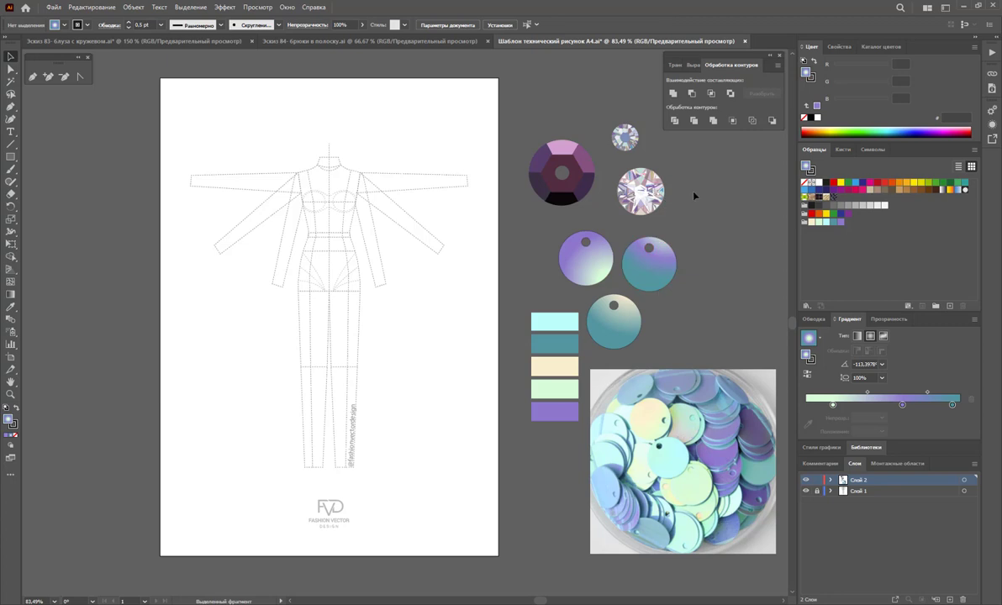
left_click(637, 190)
left_click(713, 251)
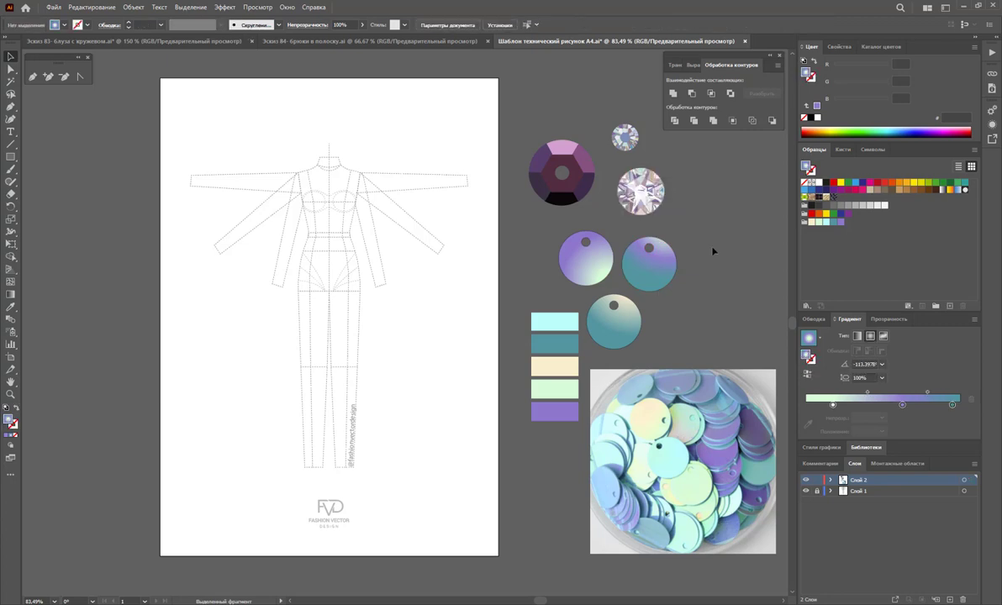
left_click(661, 288)
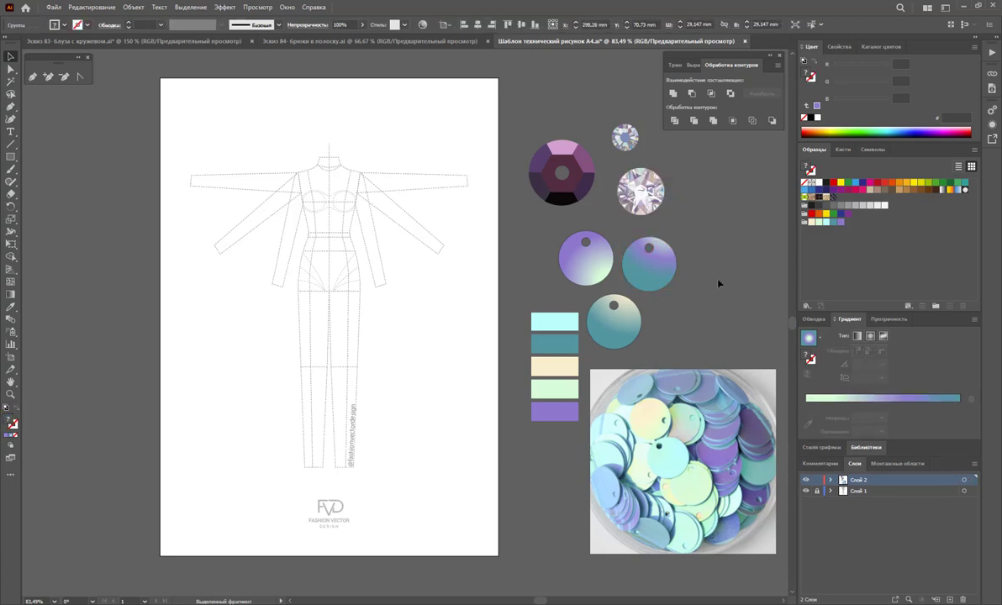
left_click(715, 291)
- Expand the teal-purple sequin's gradient into 10 separate shapes
left_click(662, 274)
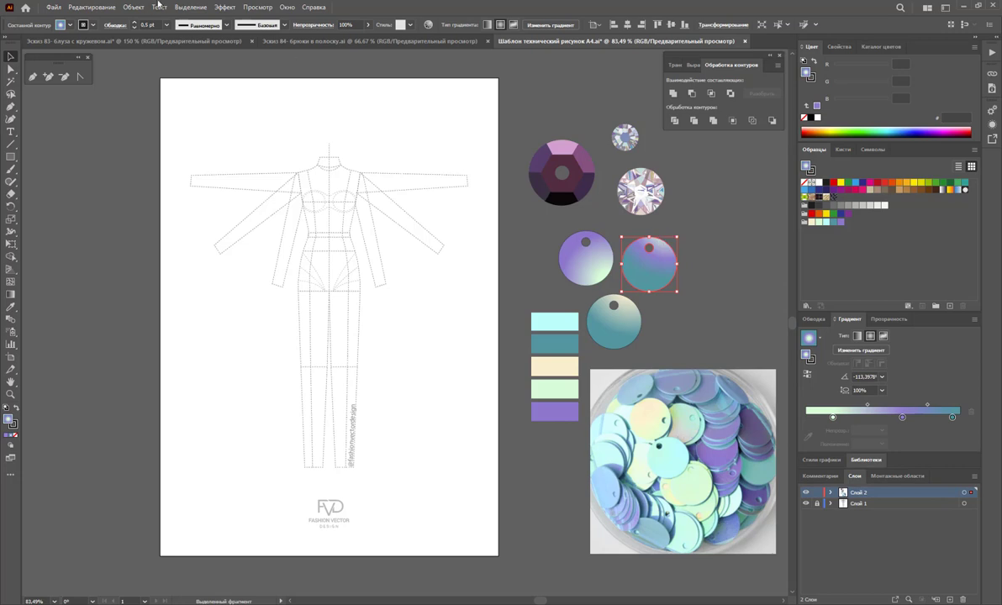
left_click(136, 8)
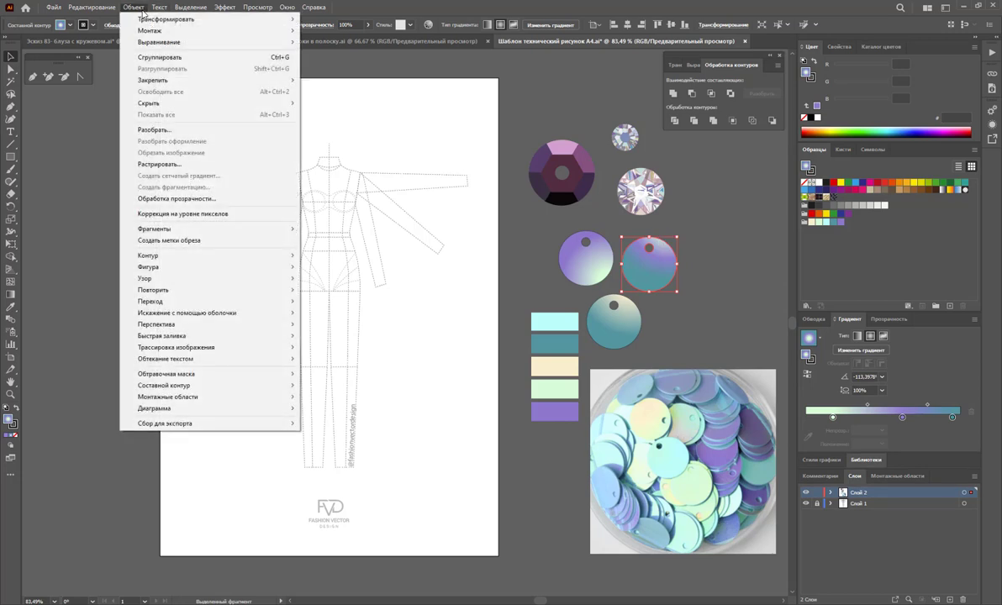
left_click(155, 129)
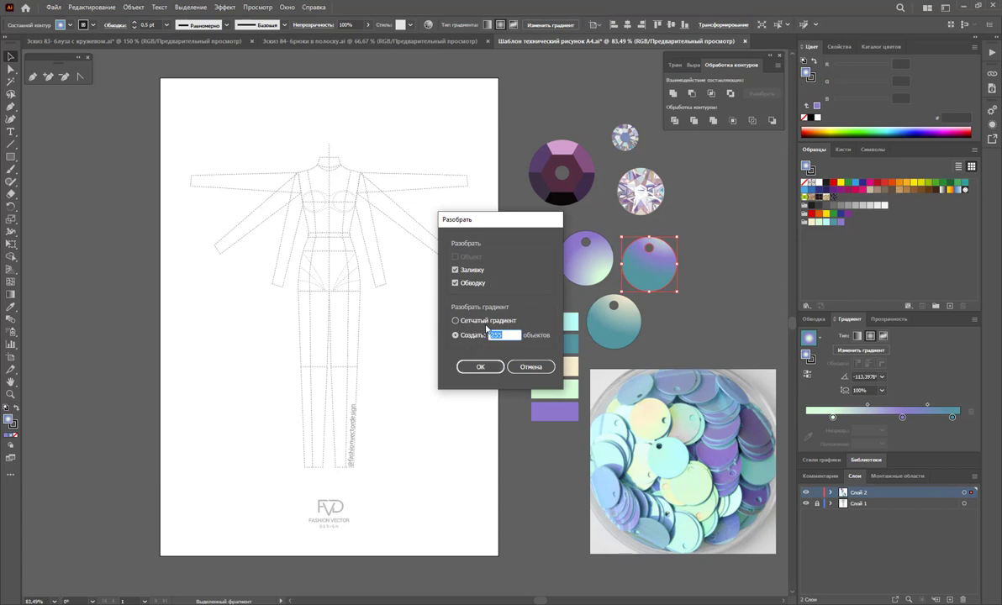
type("10")
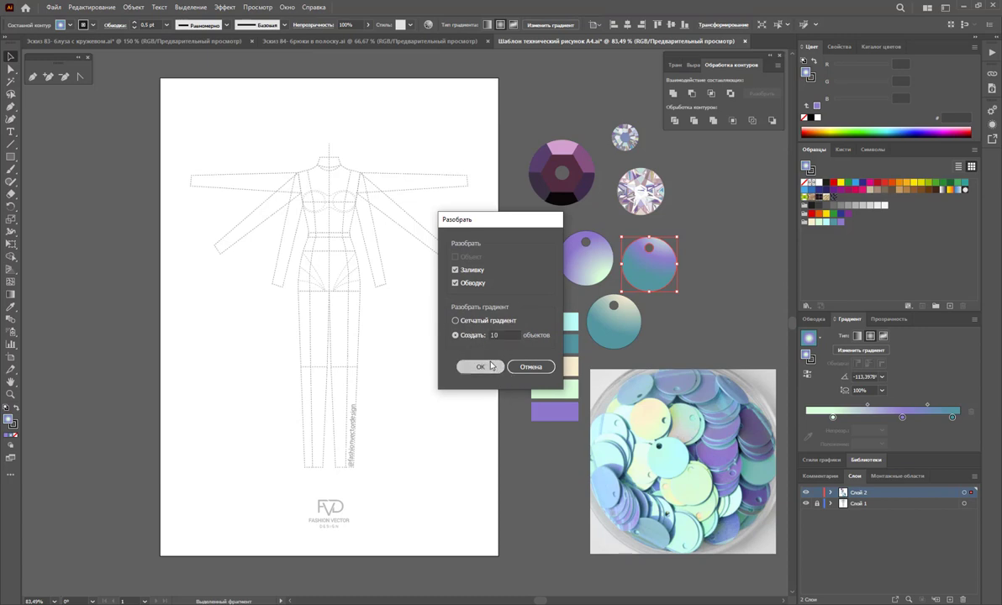
left_click(480, 367)
left_click(686, 274)
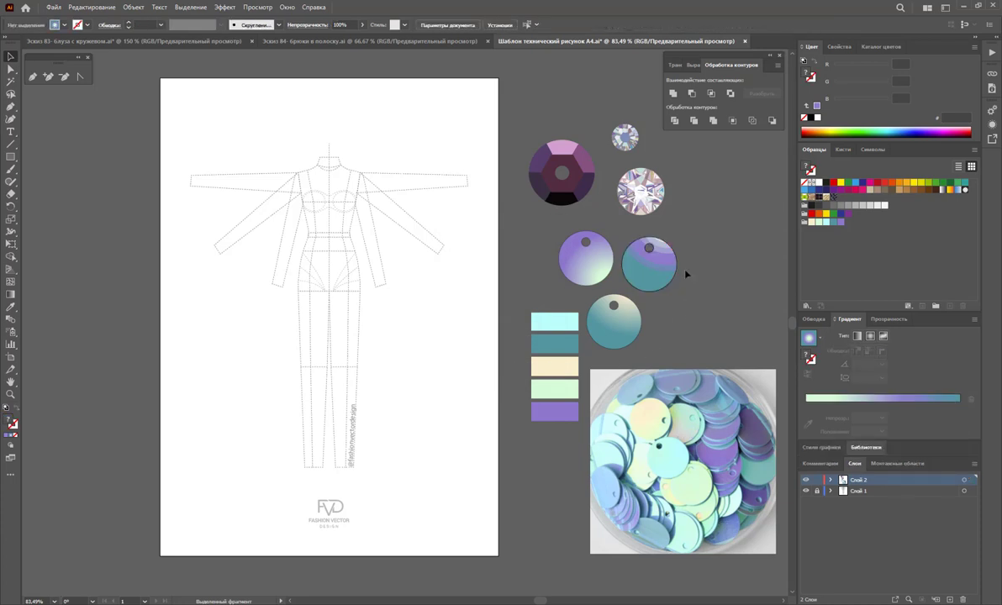
- Expand the purple-green circle's gradient into separate shapes
left_click(577, 268)
left_click(135, 7)
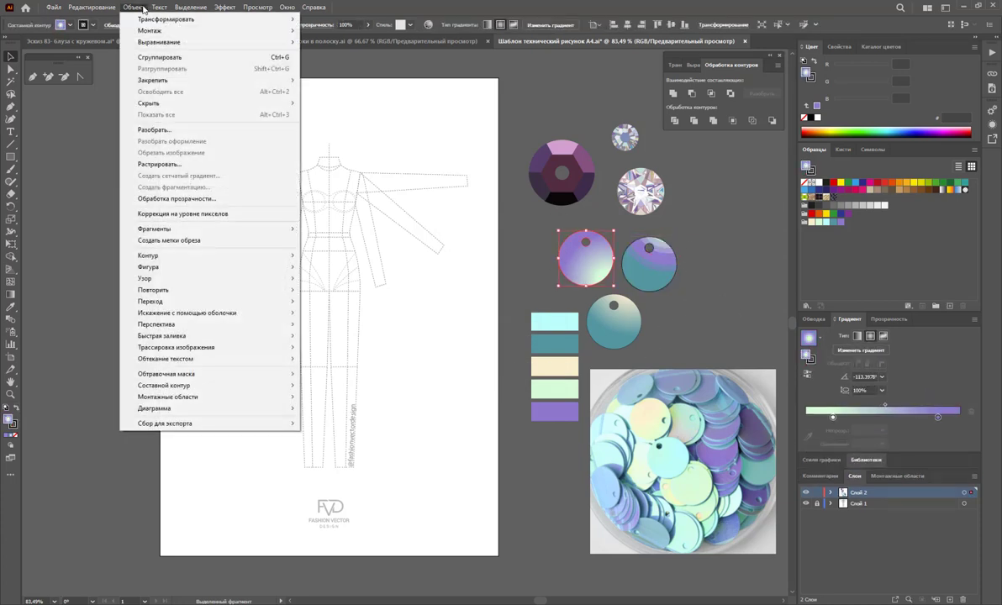
left_click(154, 130)
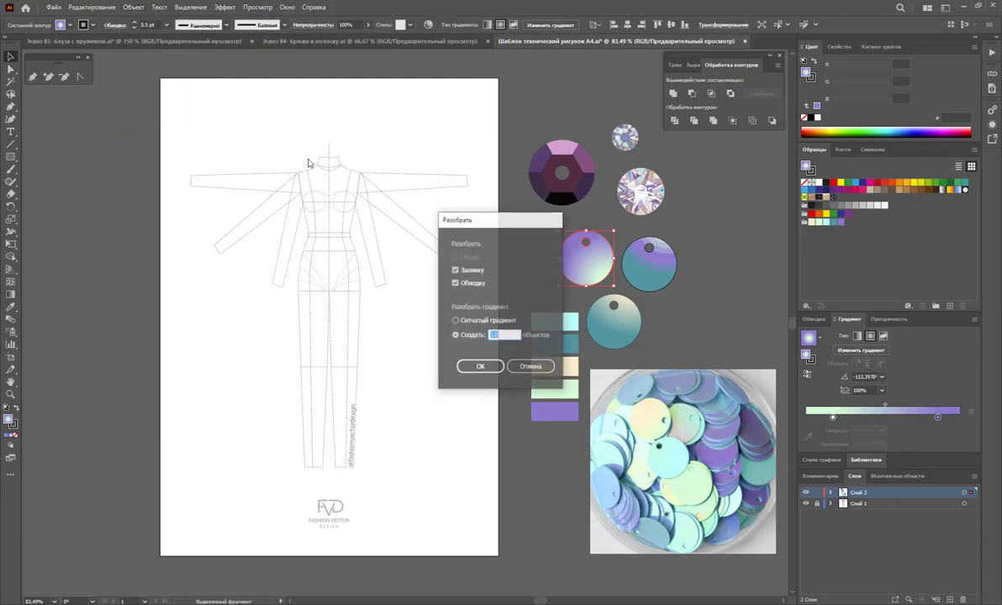
left_click(477, 366)
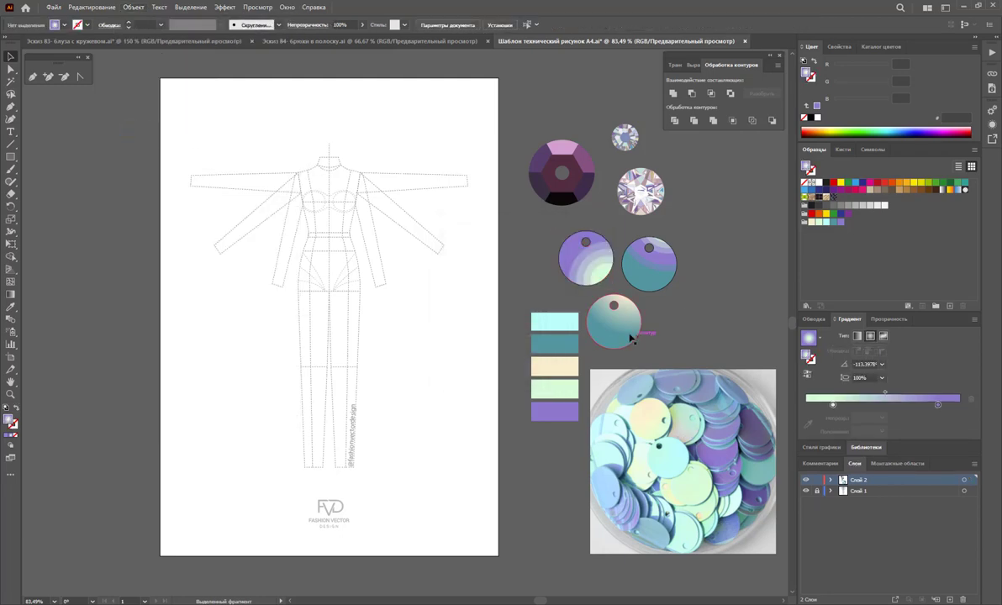
- Expand the lower teal circle's gradient into 20 separate shapes
left_click(598, 318)
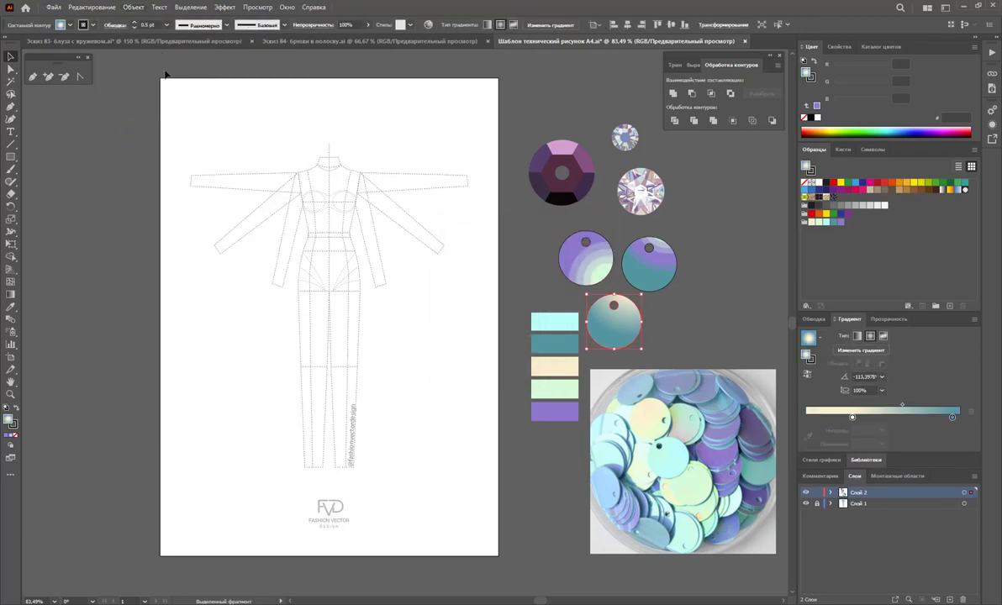
left_click(134, 8)
left_click(165, 131)
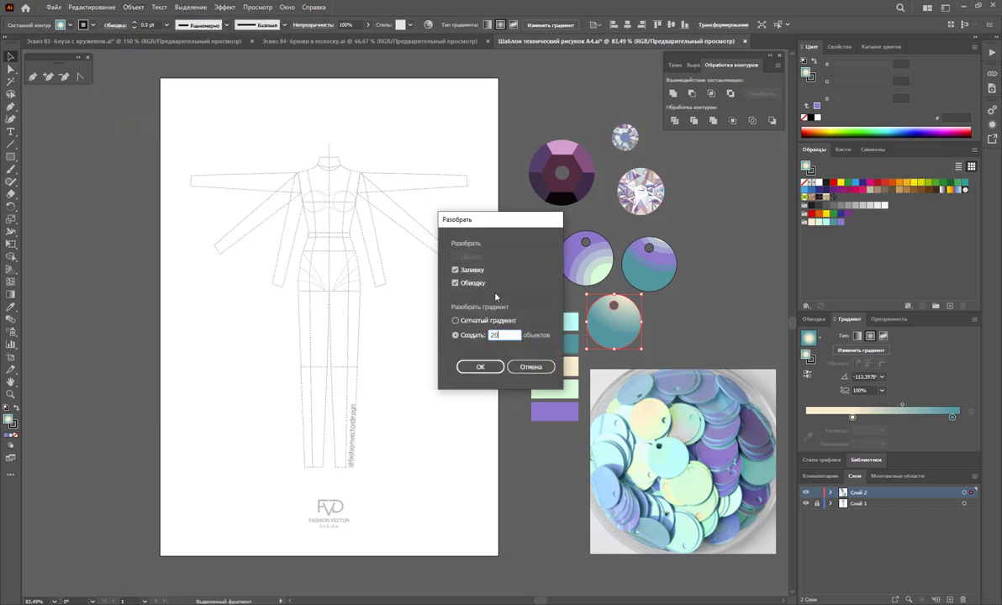
type("20")
left_click(486, 367)
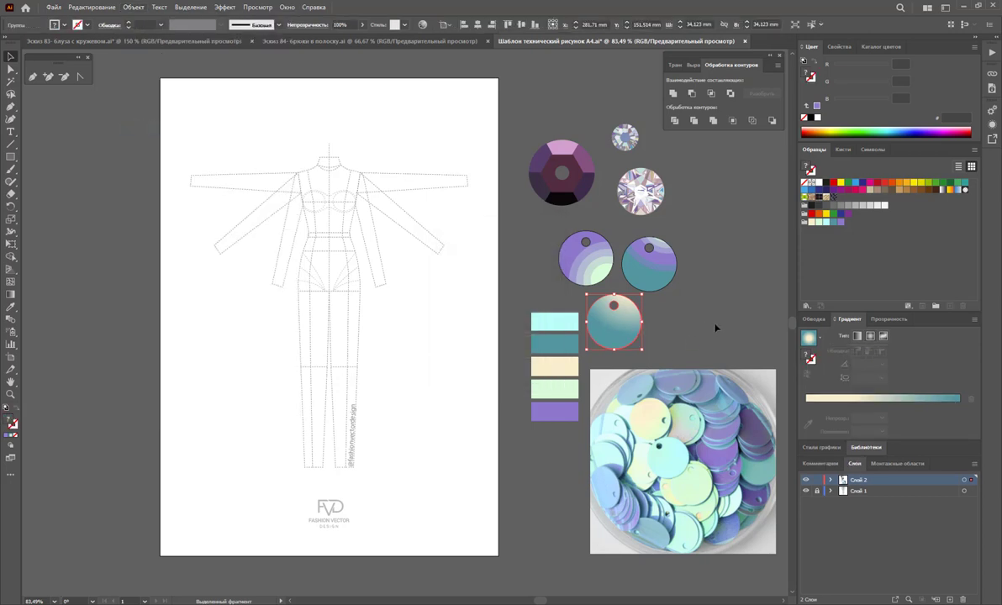
left_click(716, 329)
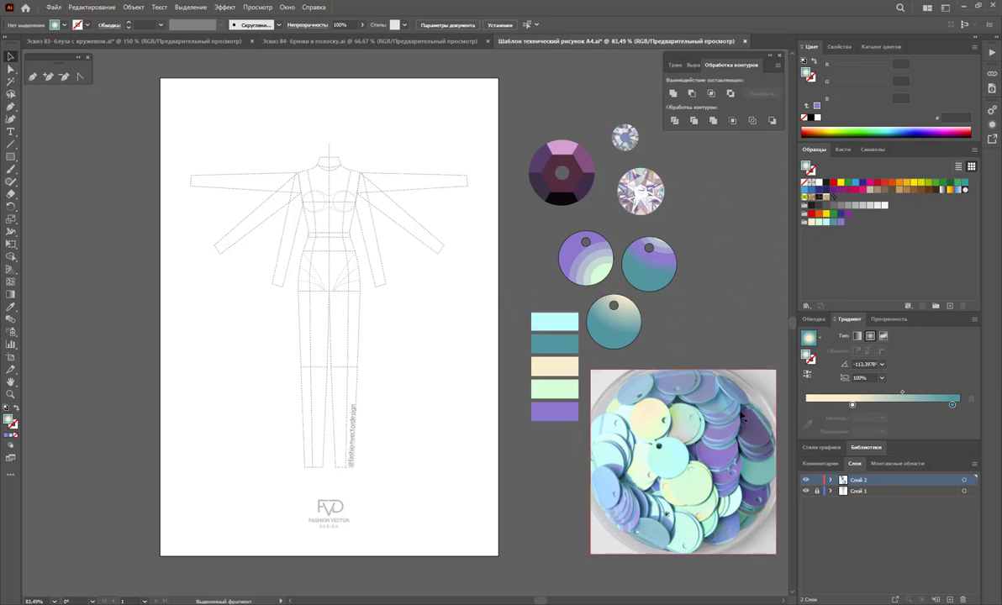
- With the expanded teal sequin selected, activate Слой 1 and switch to Direct Selection
left_click(668, 264)
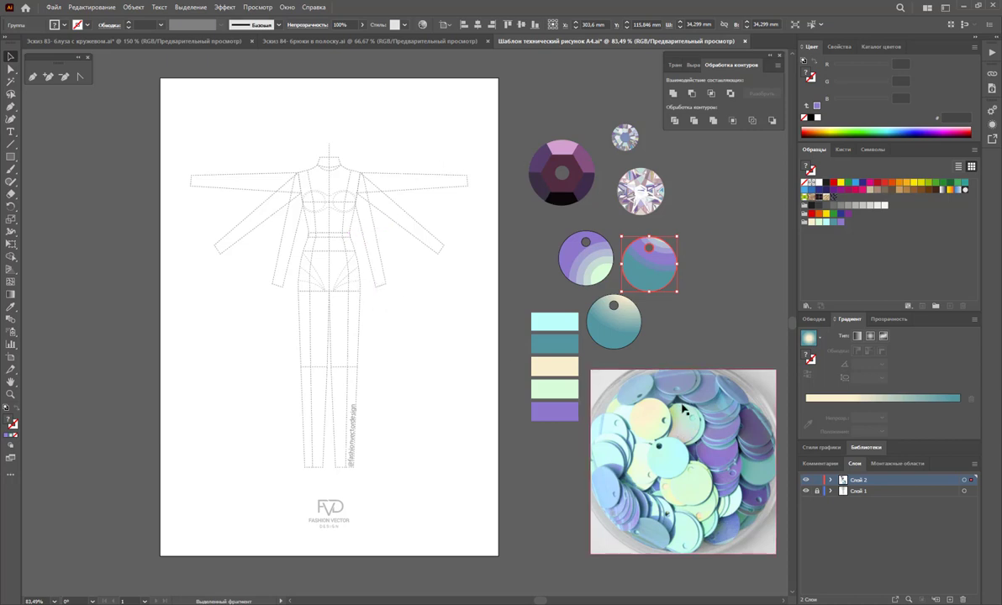
left_click(870, 492)
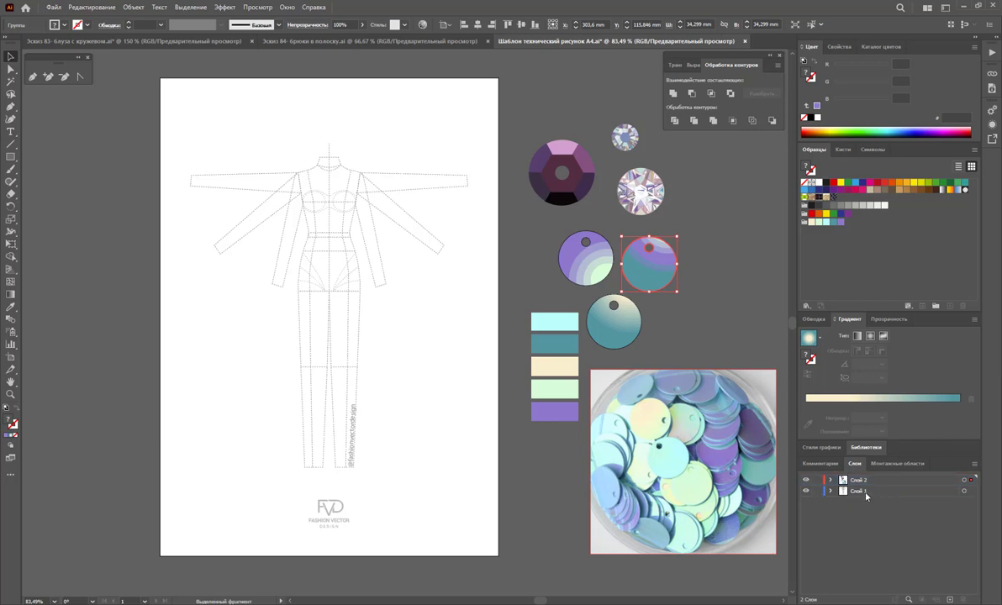
left_click(11, 69)
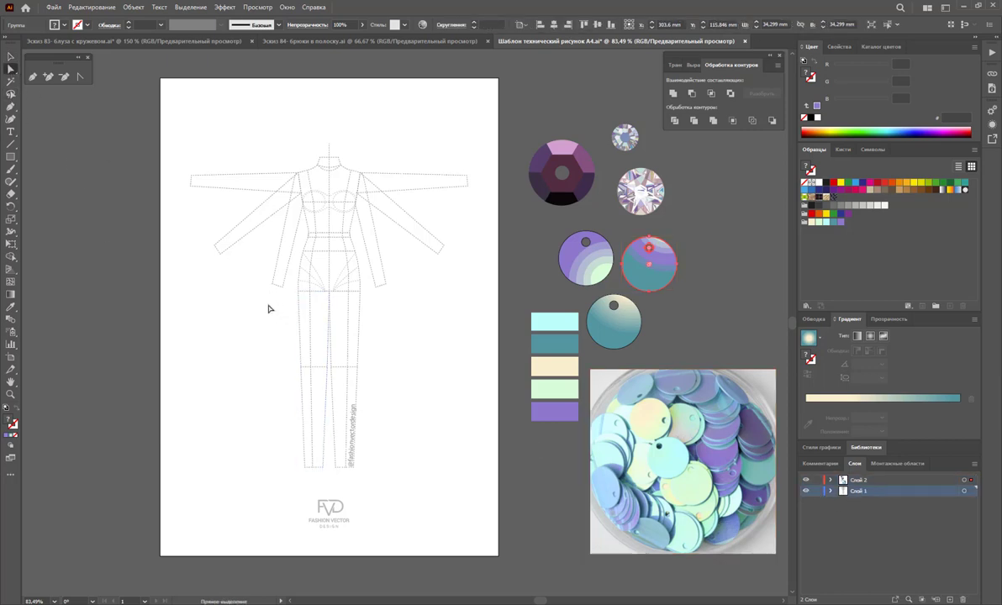
- Delete the left and right sleeves from the croquis
left_click_drag(240, 257, 195, 155)
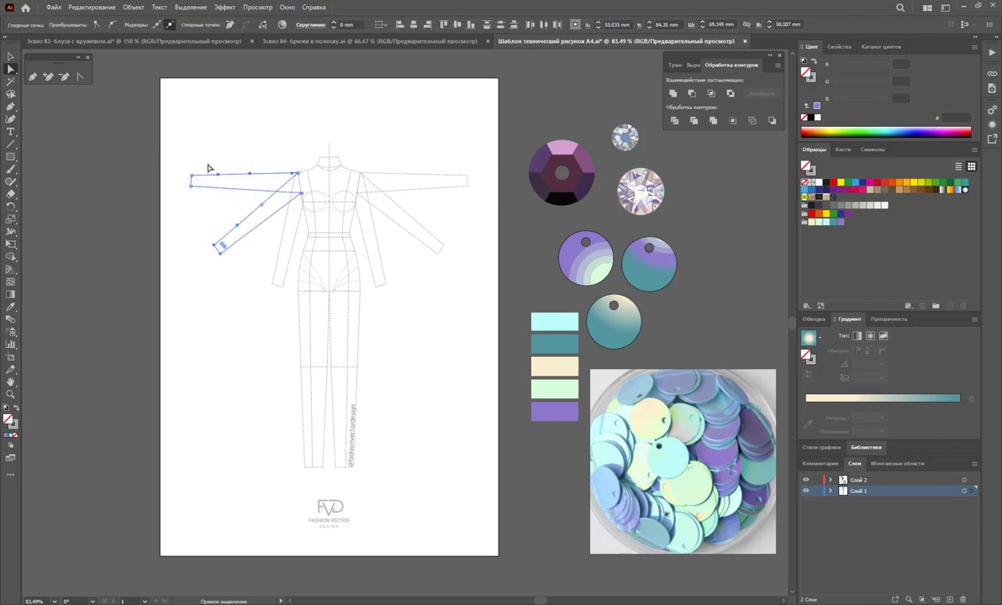
key("Delete")
key("Delete")
left_click_drag(432, 155, 394, 264)
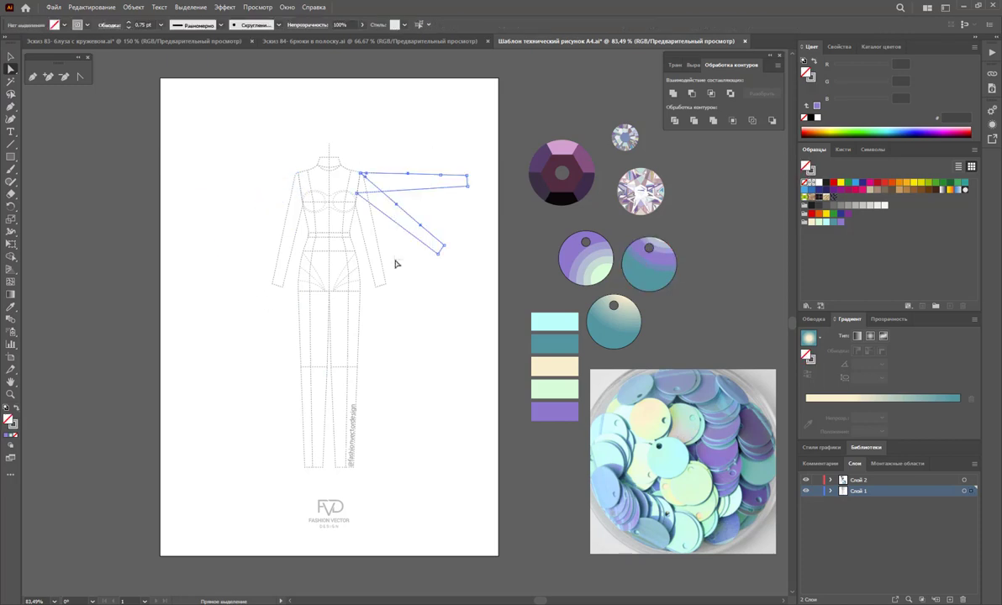
key("Delete")
key("Delete")
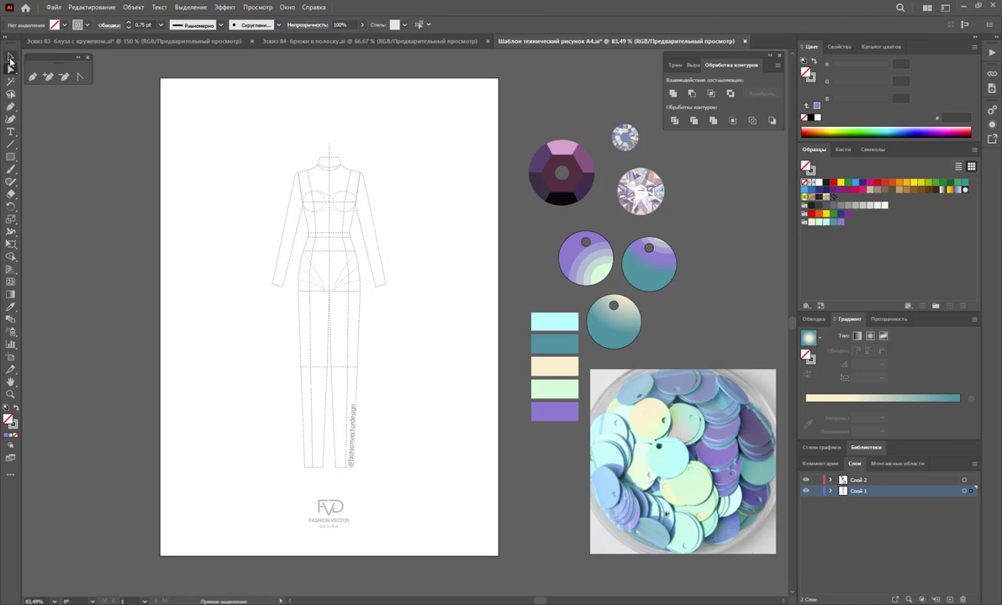
- Shift the whole croquis figure about 45 mm left and lock Слой 1
left_click_drag(236, 132, 422, 474)
key("v")
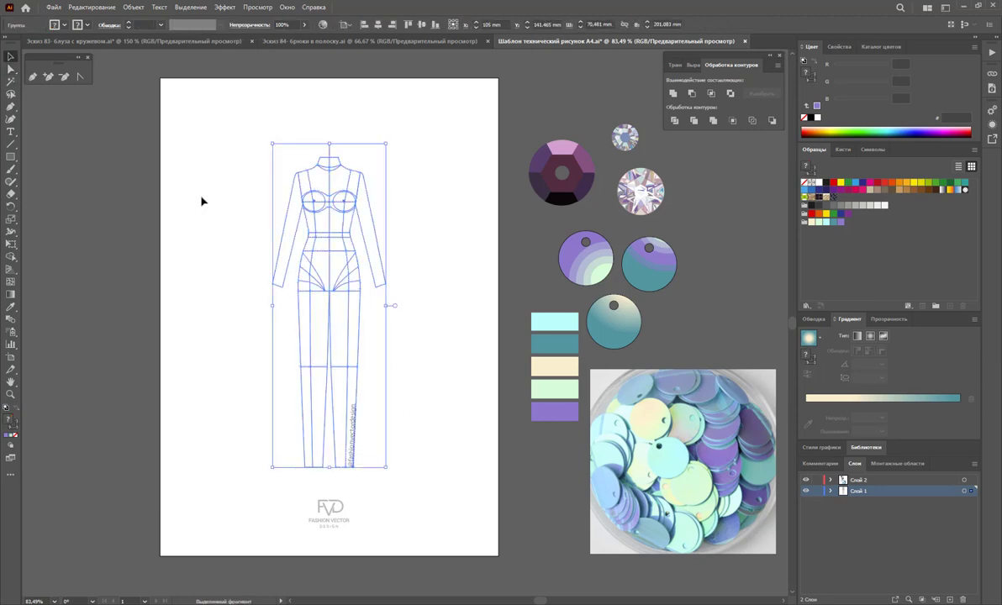
mouse_move(307, 226)
left_mouse_down()
mouse_move(291, 242)
mouse_move(257, 238)
left_mouse_up()
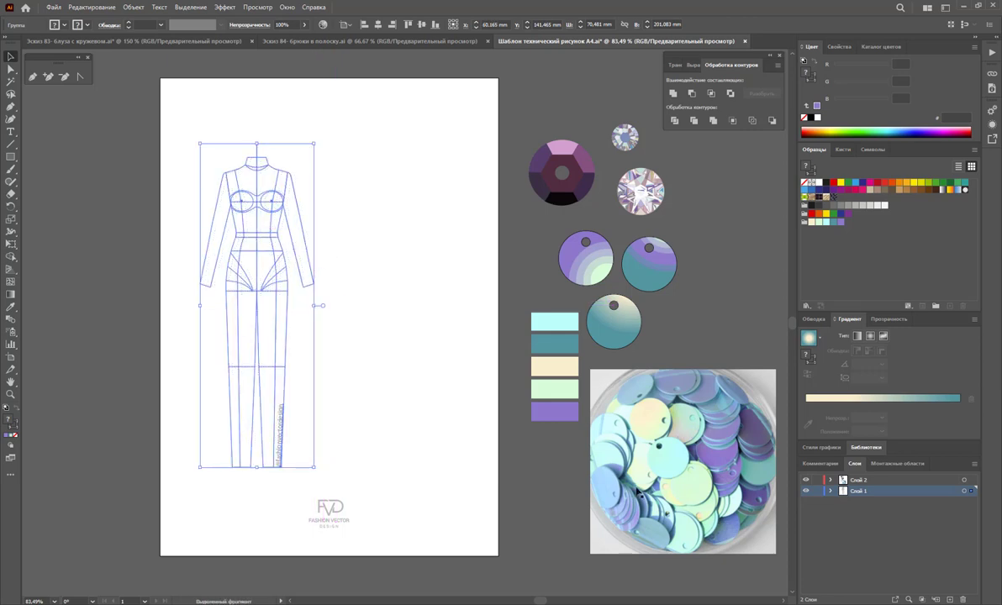
left_click(815, 493)
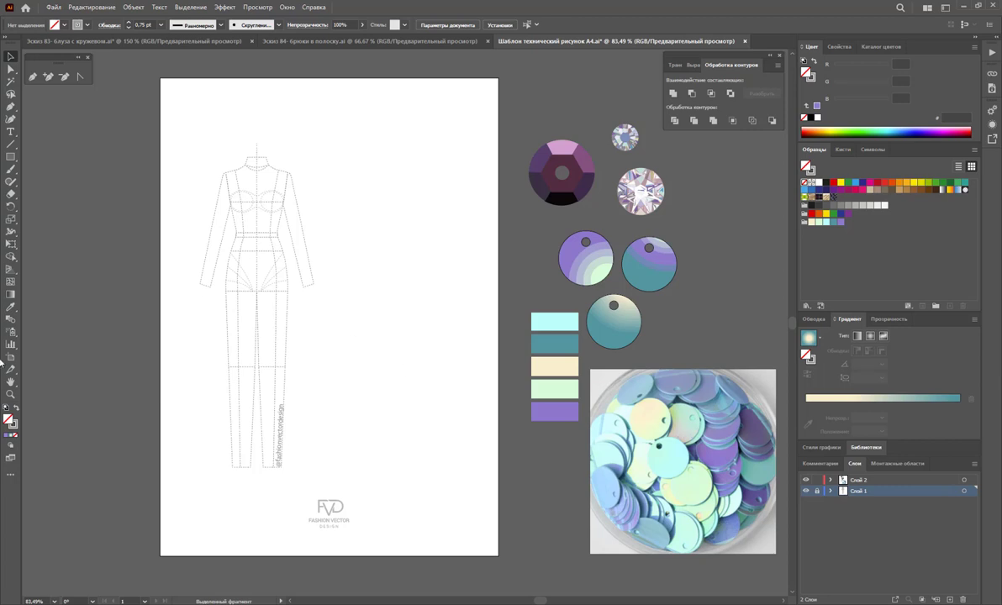
left_click(15, 432)
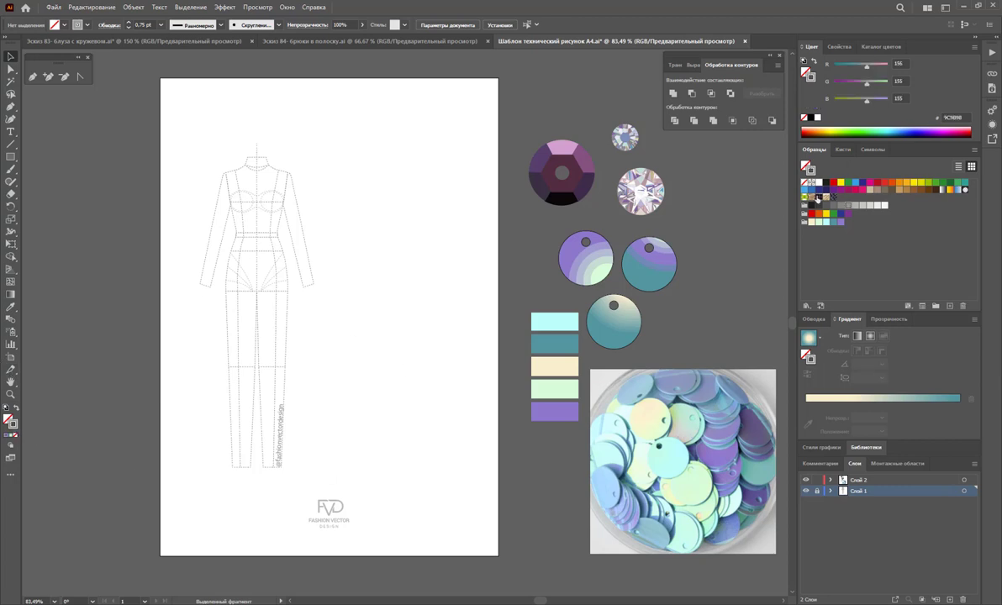
- Set the stroke to a solid 1 pt line with dashes turned off
left_click(814, 320)
left_click(872, 335)
left_click(879, 368)
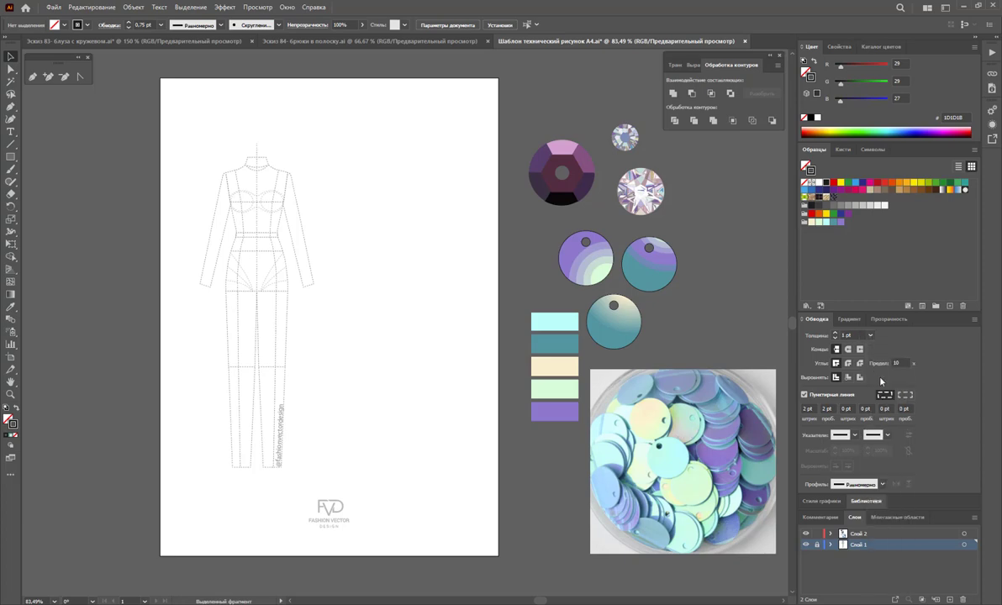
left_click(804, 394)
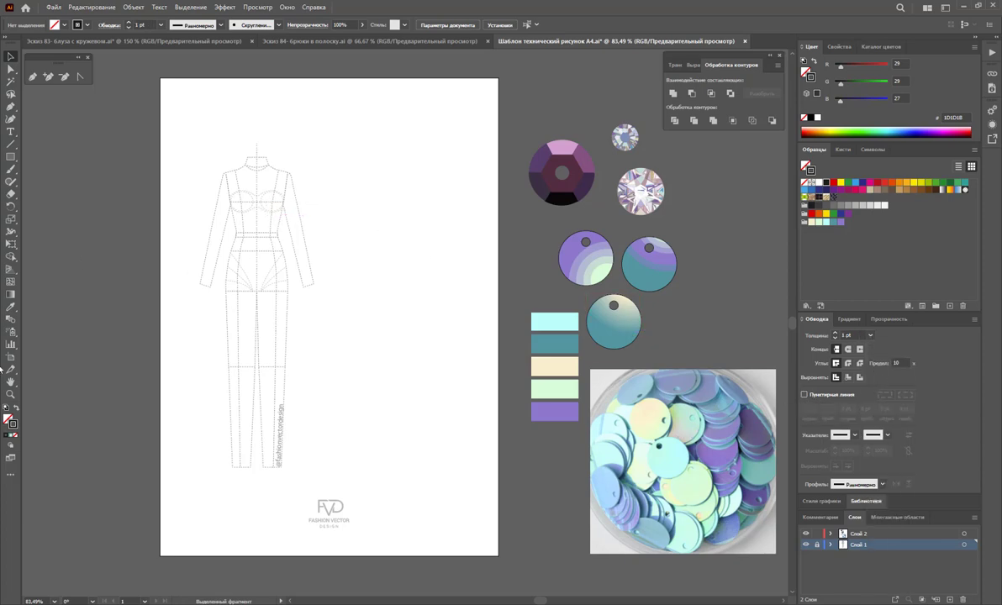
- Zoom to about 270% on the croquis, centring the neck, torso and upper legs
left_click(11, 394)
left_click_drag(278, 219, 415, 242)
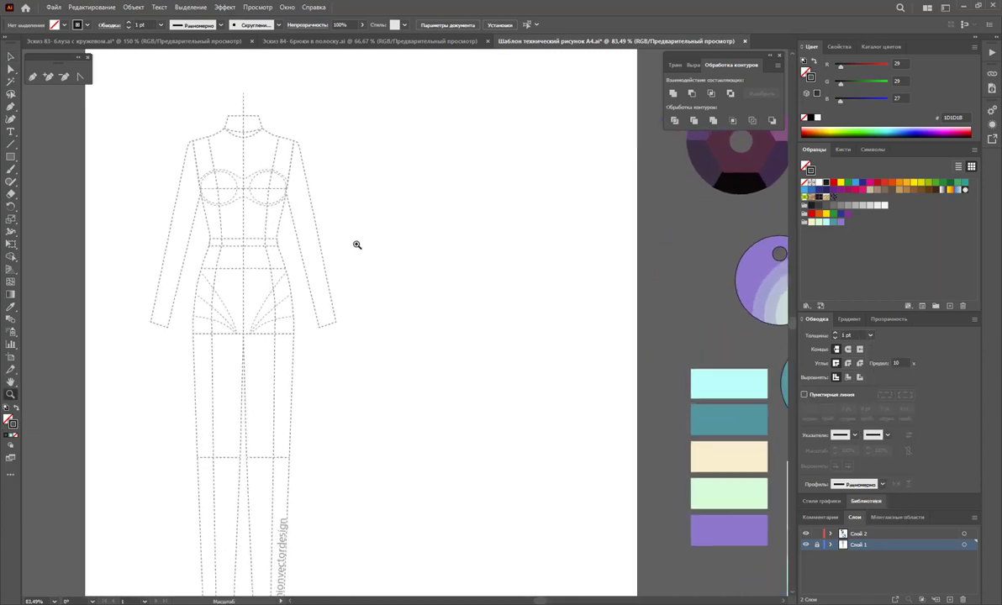
scroll(345, 276, "up", 2)
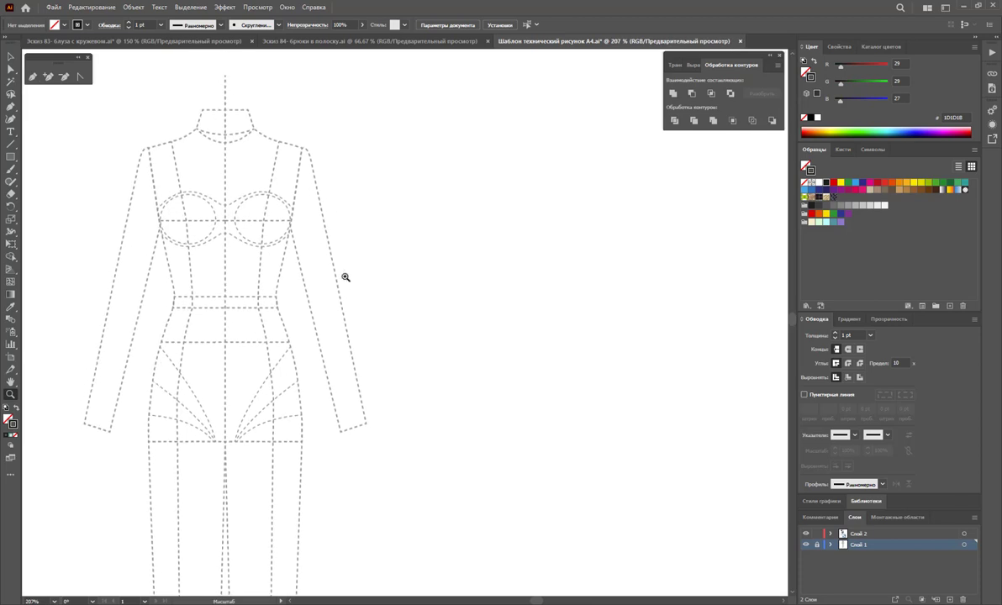
scroll(345, 278, "up", 1)
scroll(258, 307, "up", 1)
scroll(255, 313, "up", 1)
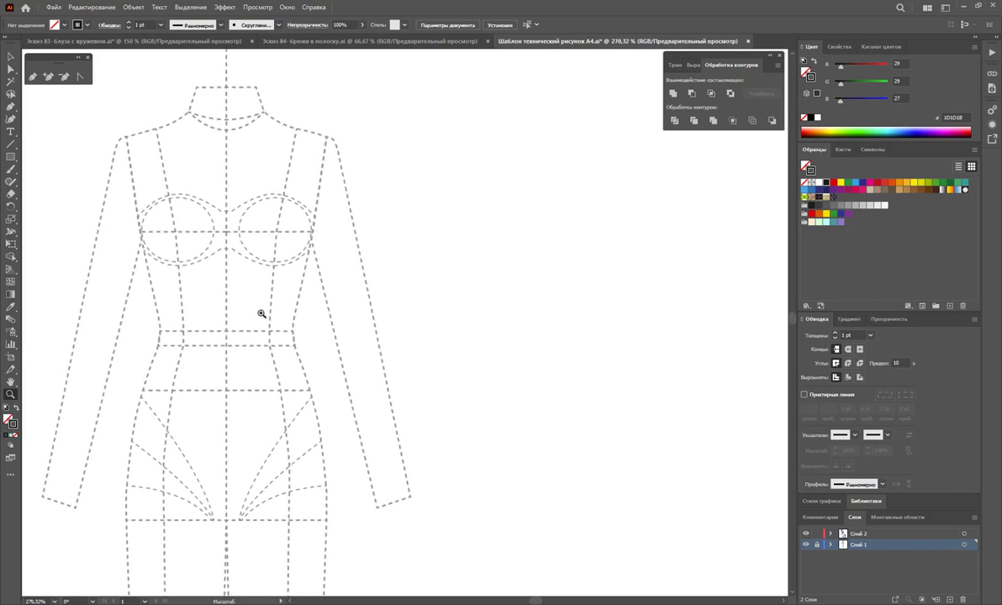
scroll(538, 602, "left", 5)
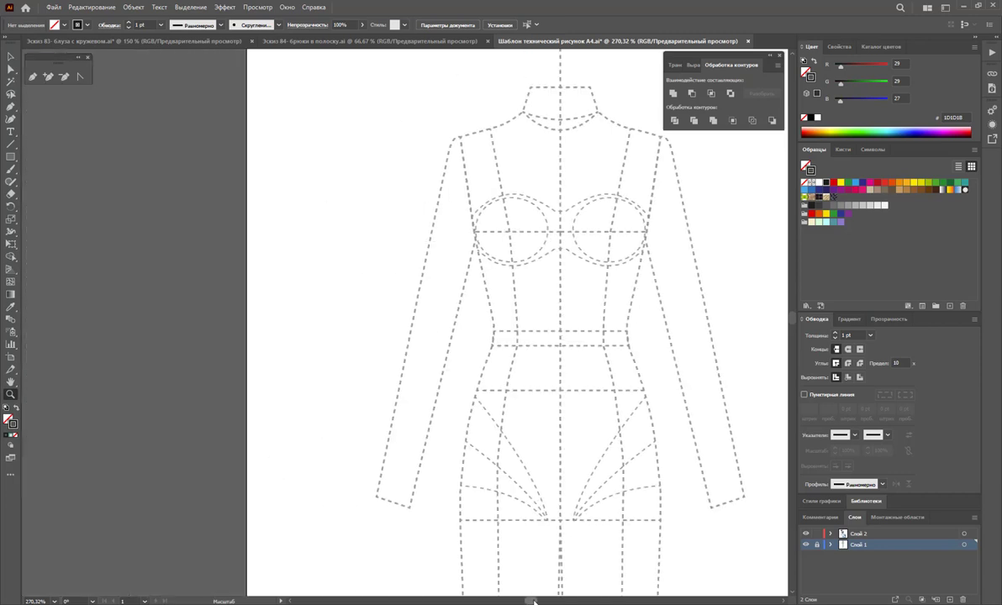
scroll(538, 603, "right", 3)
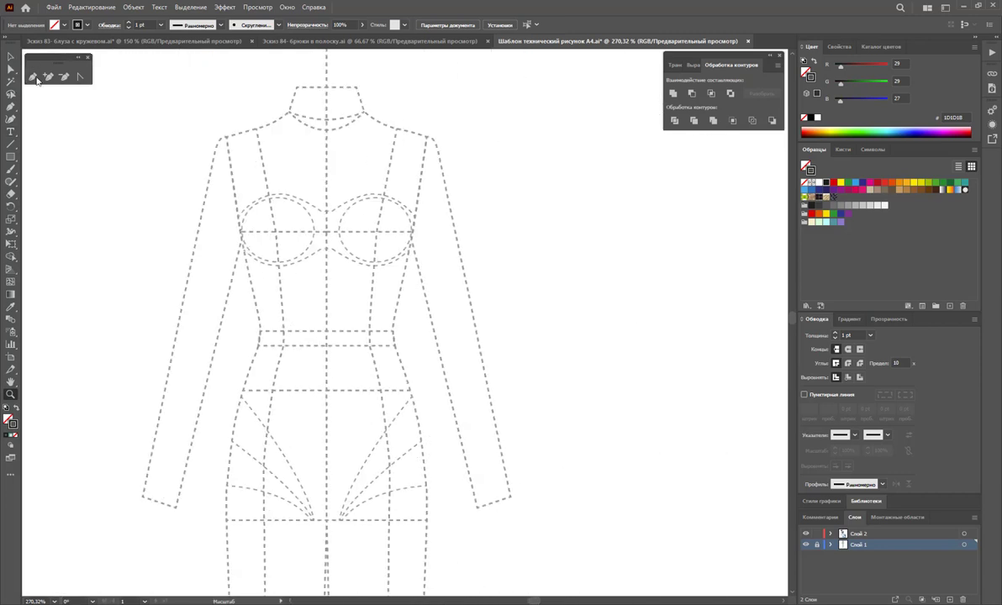
- On Слой 2, draw the curved neckline from centre front up to the shoulder tip
left_click(33, 77)
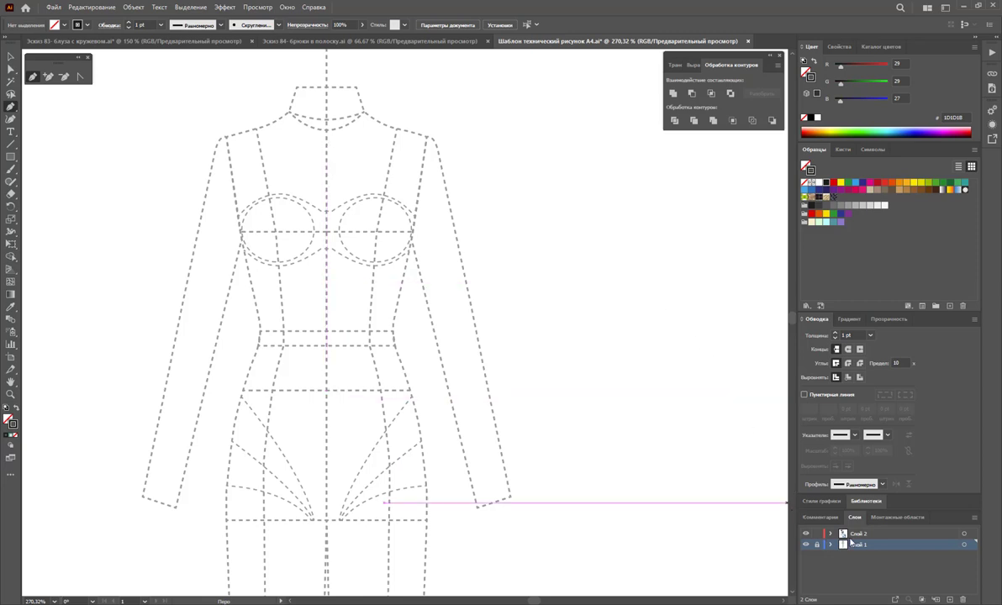
left_click(843, 534)
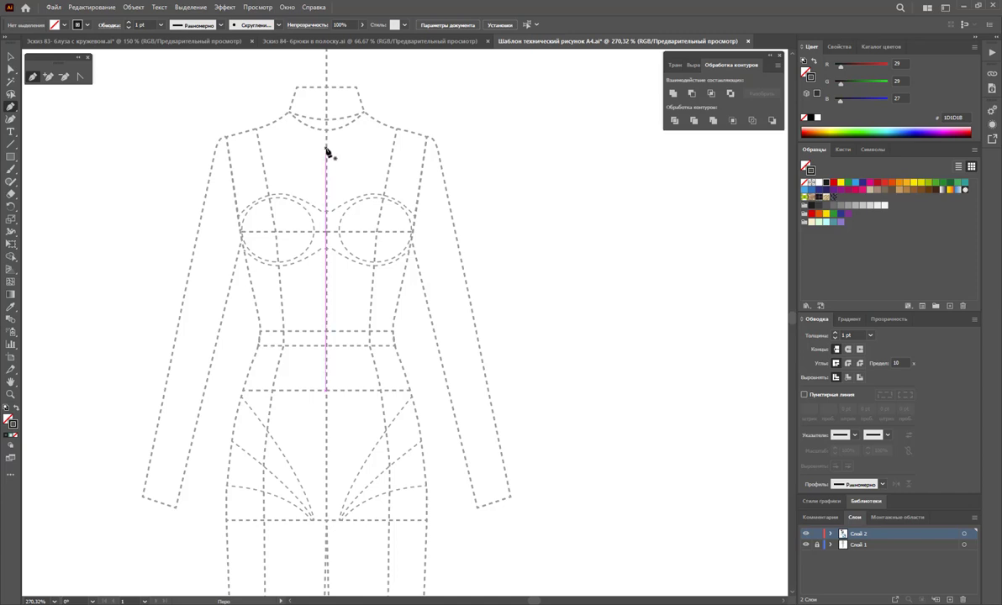
left_click(327, 148)
left_click(384, 128)
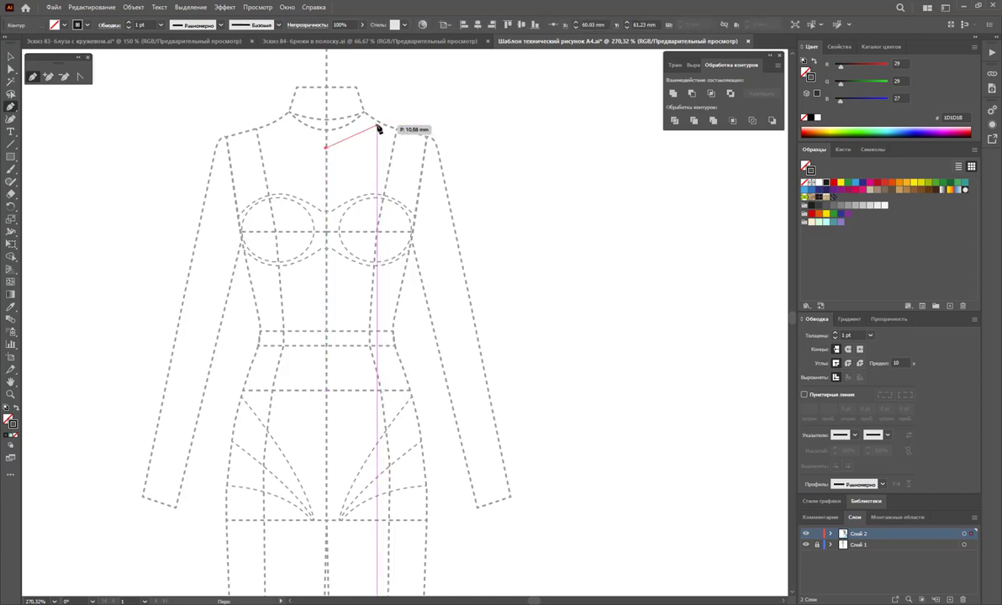
left_click_drag(381, 124, 403, 99)
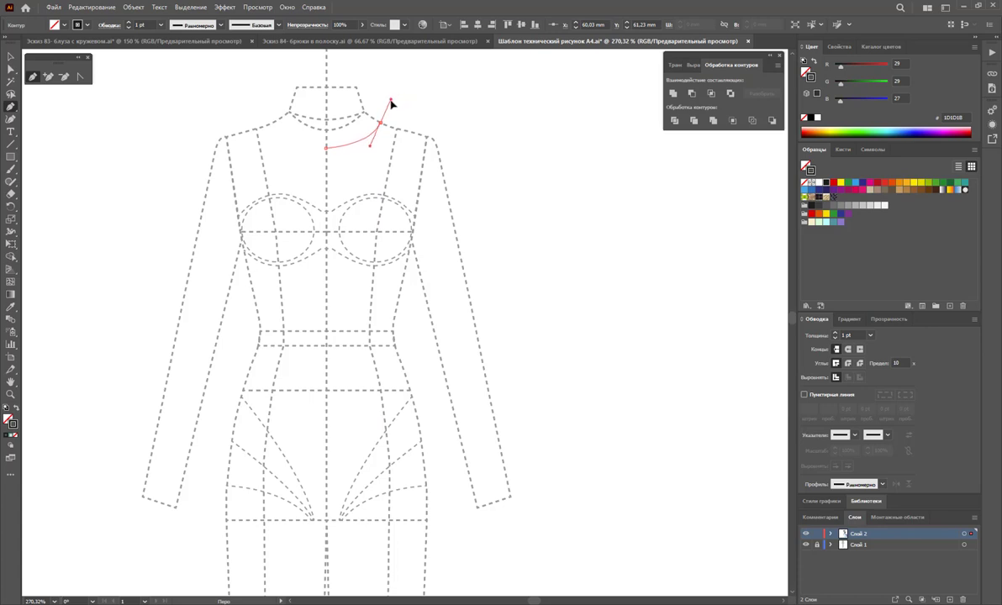
left_click_drag(403, 99, 407, 100)
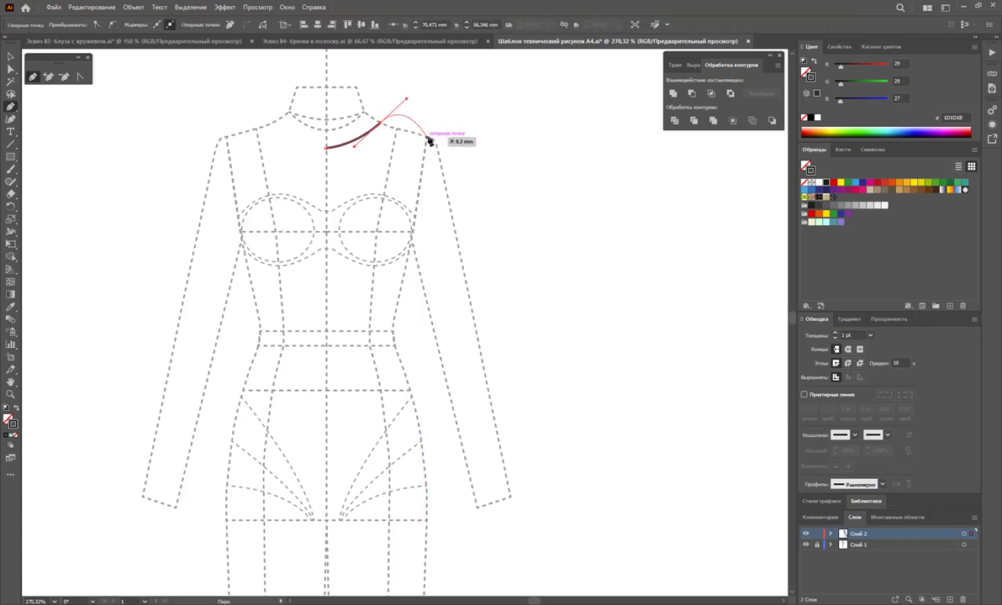
left_click(426, 139)
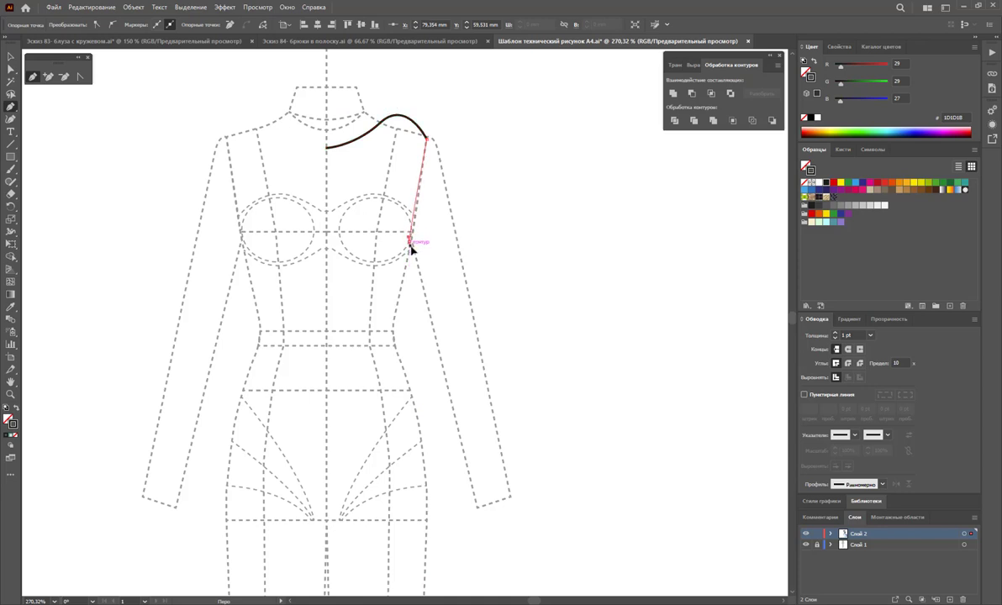
- Continue the bodice down the armhole side, across the hem, and close it at the neckline
key("ctrl")
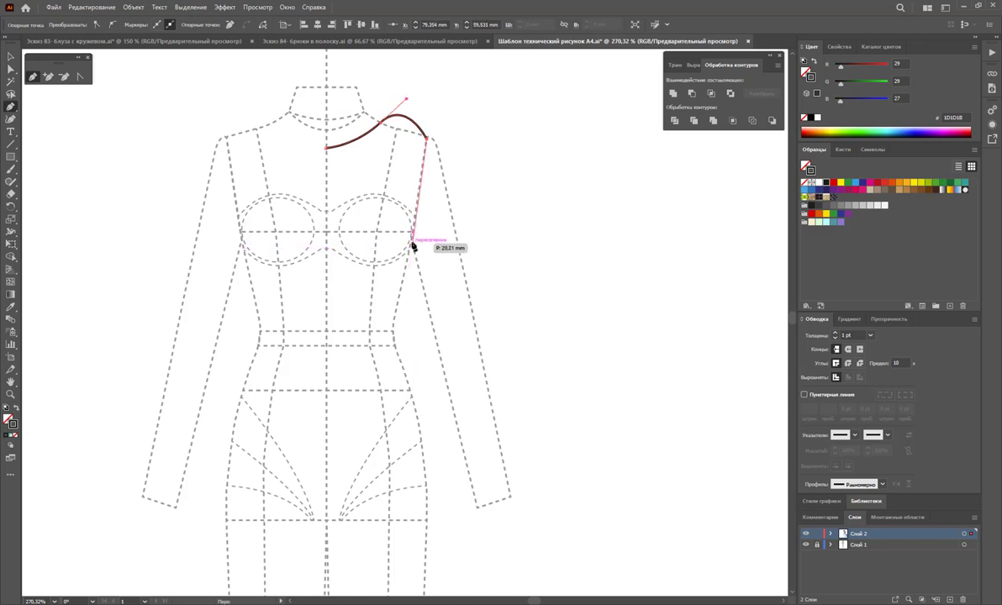
left_click(413, 245)
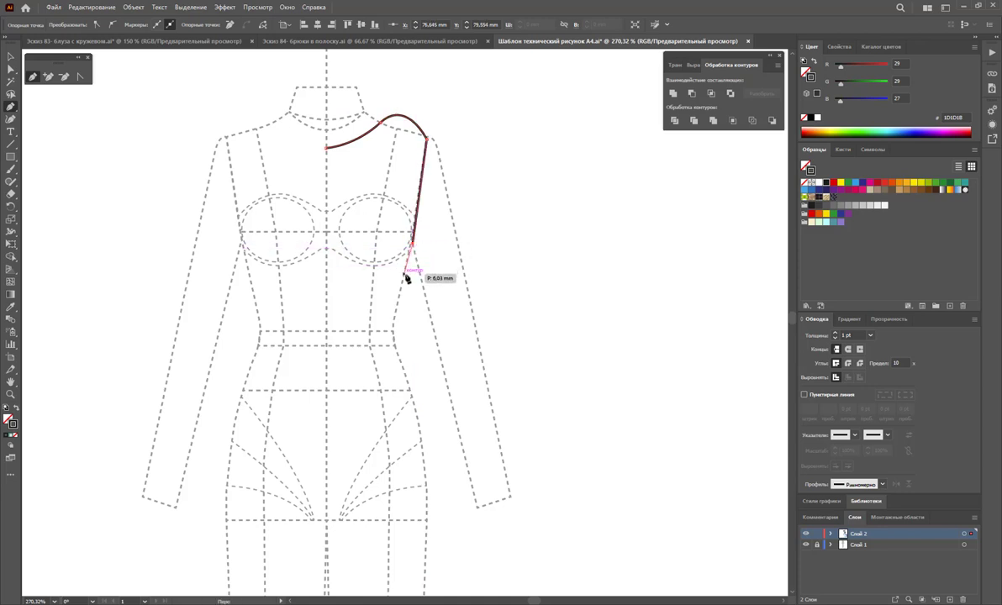
left_click(405, 274)
left_click(326, 273)
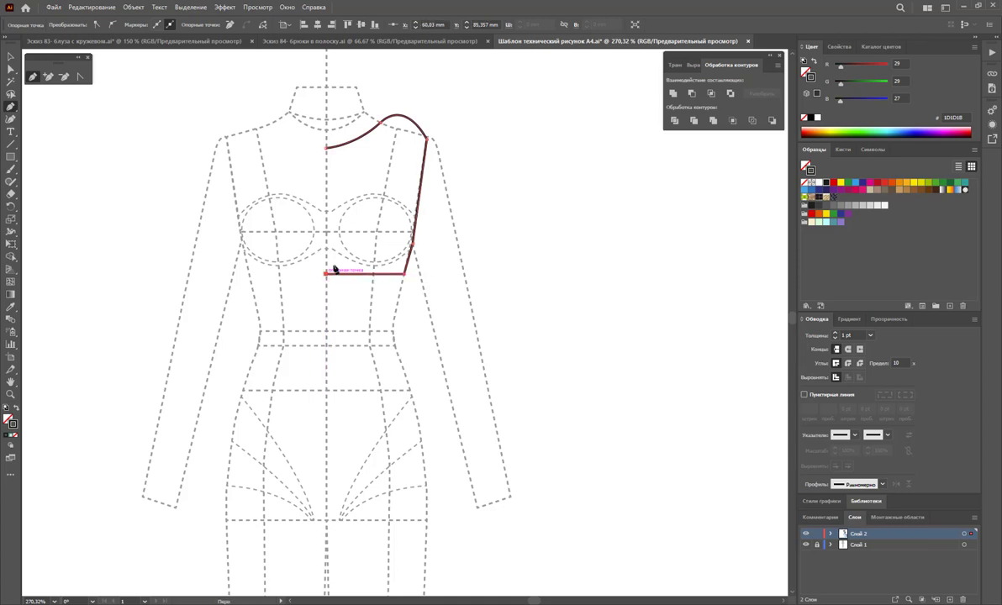
left_click(327, 149)
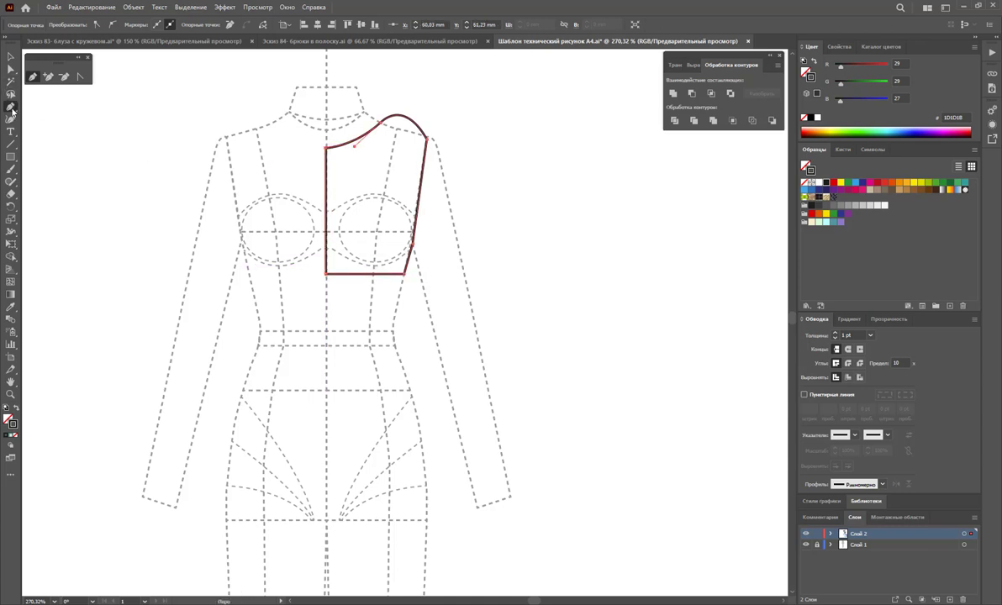
- Reshape the shoulder curve and nudge the shoulder anchor into place
left_click(11, 67)
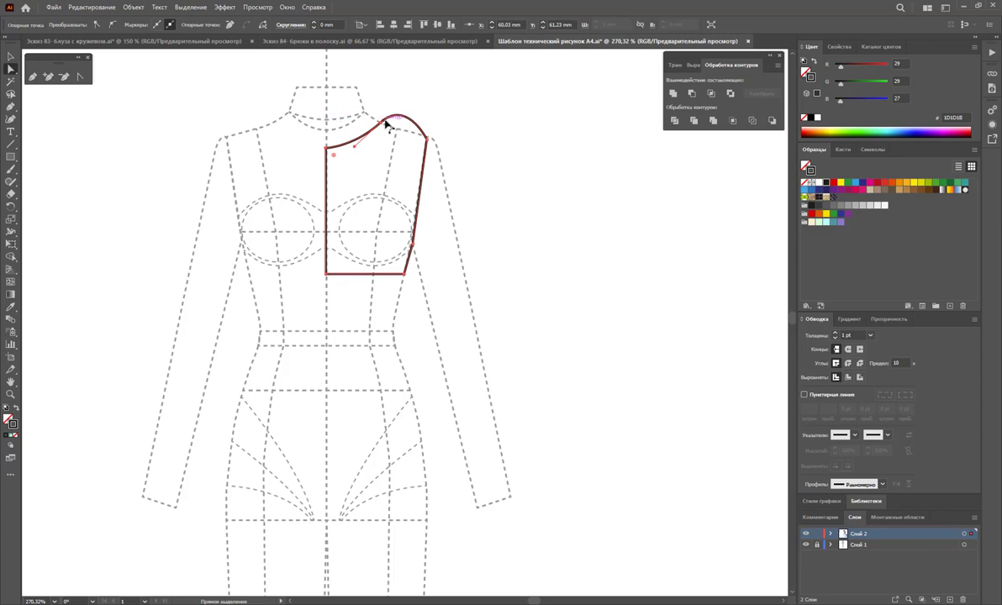
left_click_drag(382, 125, 407, 99)
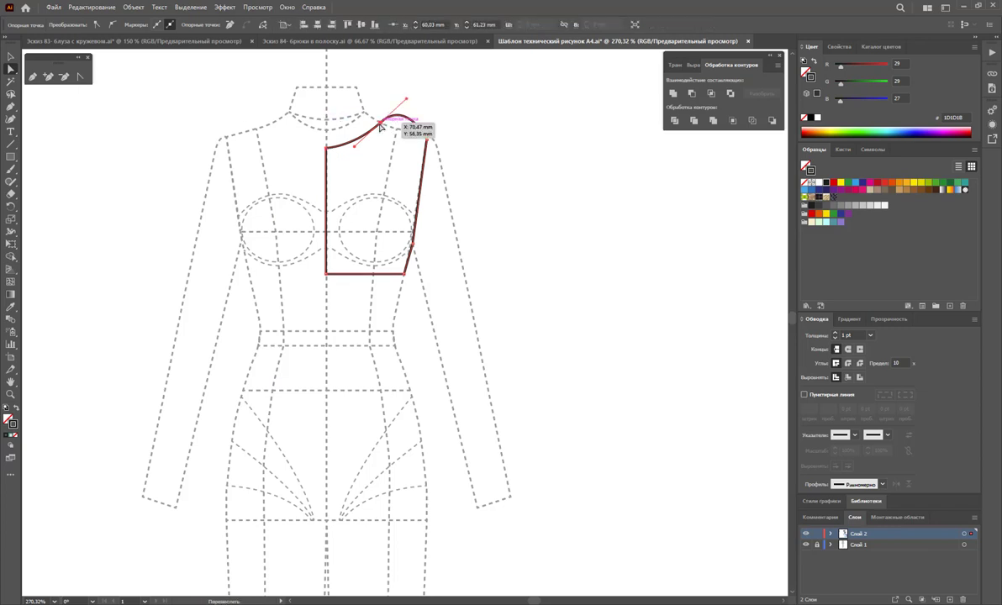
left_click(81, 78)
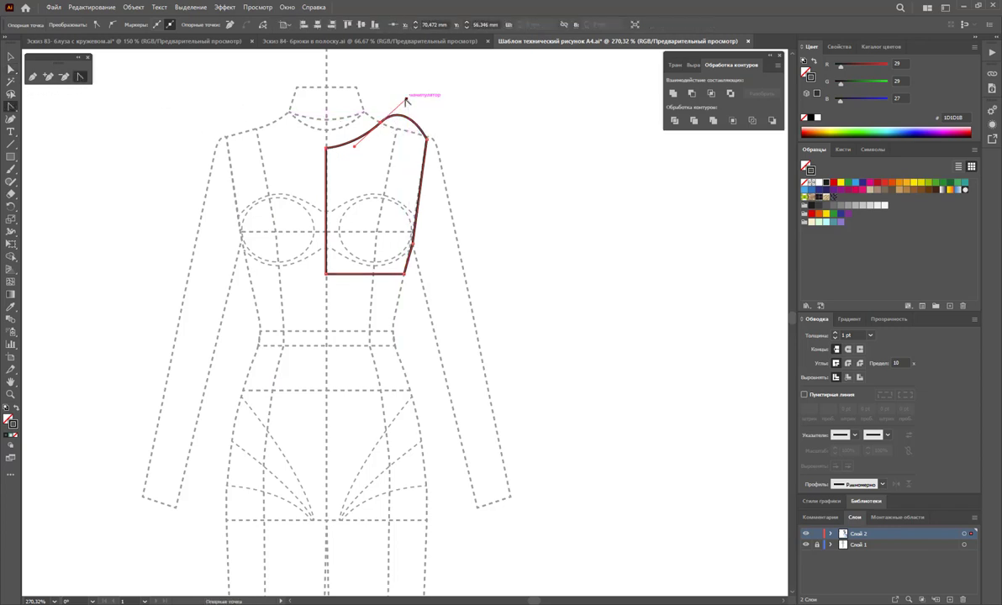
left_click_drag(406, 99, 410, 133)
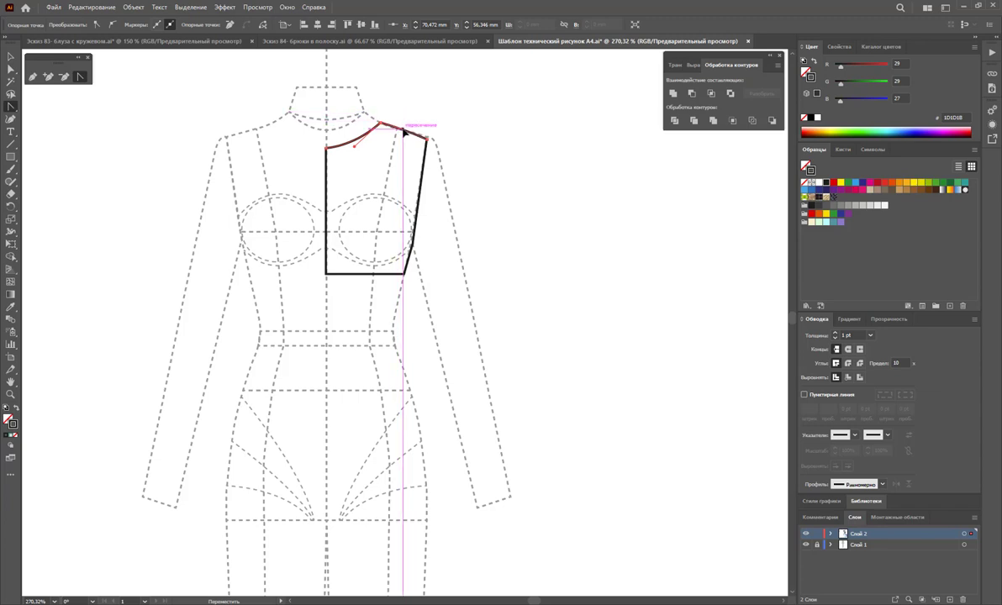
key("a")
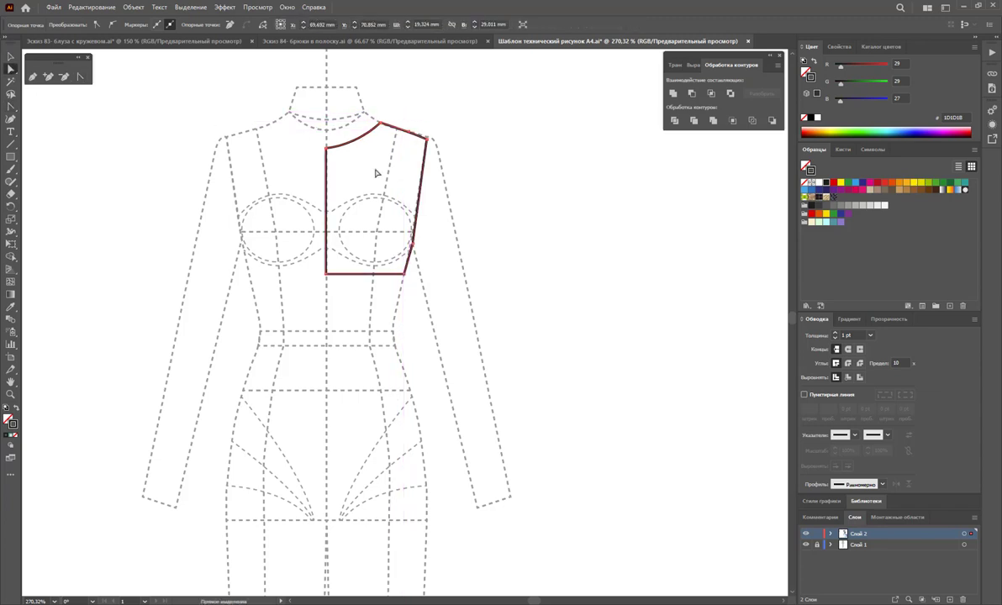
left_click_drag(427, 138, 432, 134)
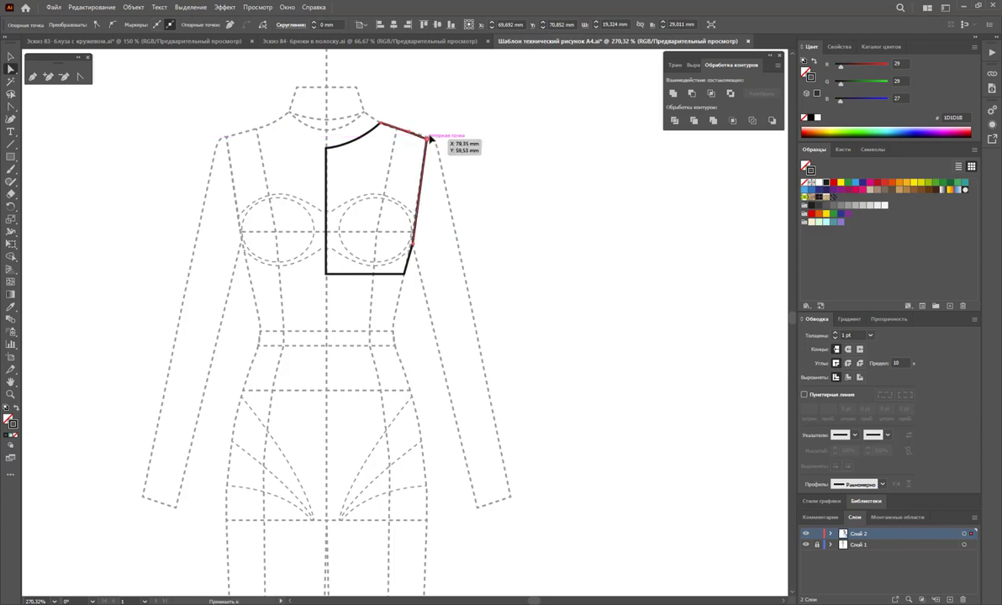
left_click_drag(430, 134, 429, 136)
left_click(468, 130)
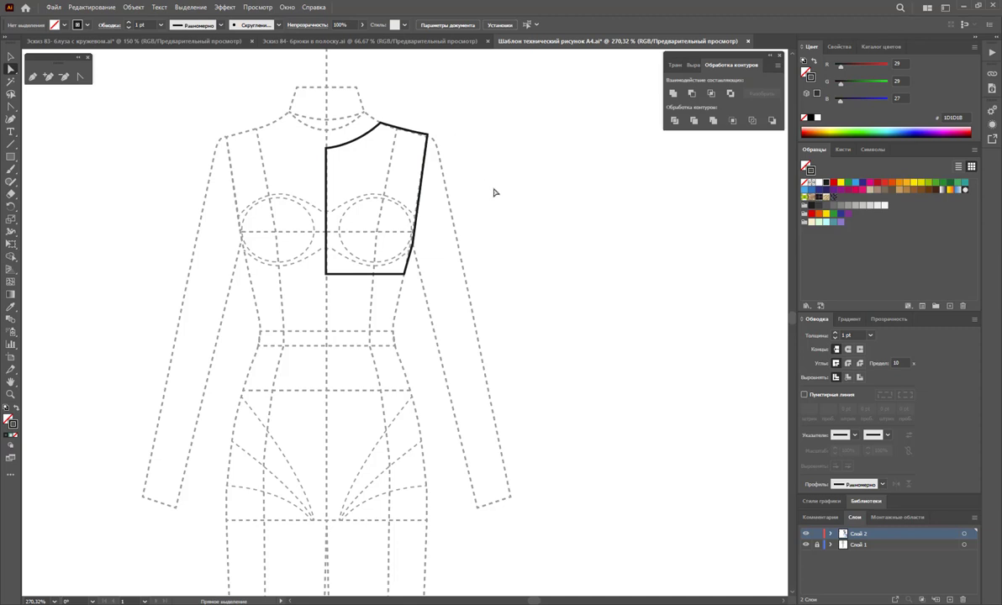
- Adjust the bodice's neckline corner point slightly
left_click(375, 126)
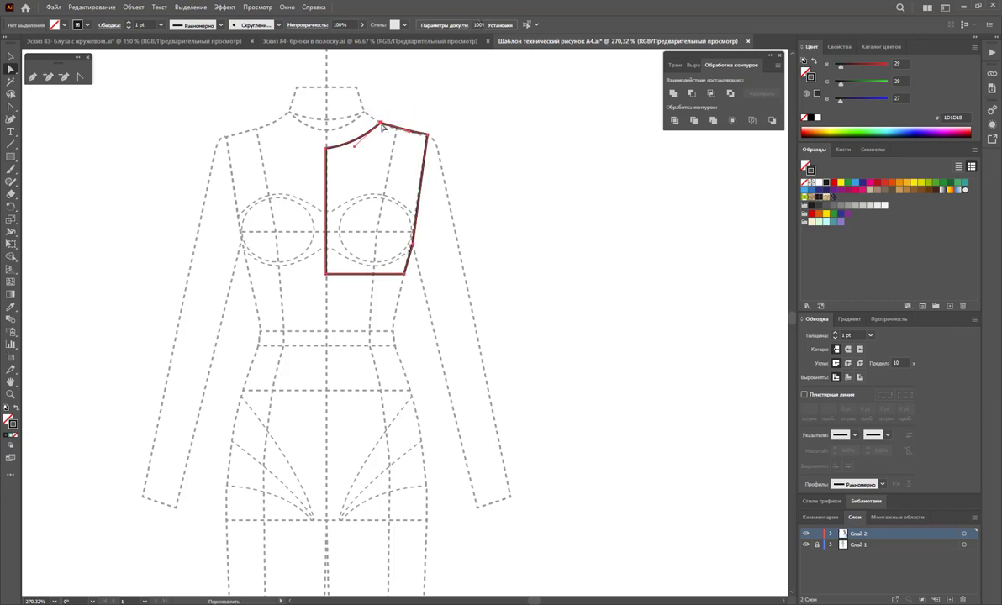
left_click_drag(382, 127, 377, 122)
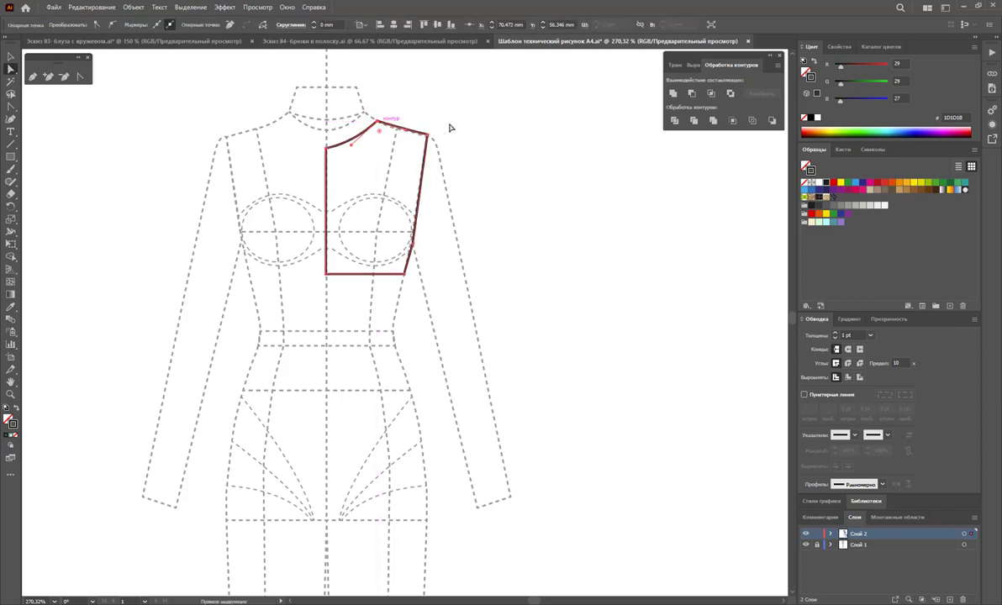
left_click(459, 129)
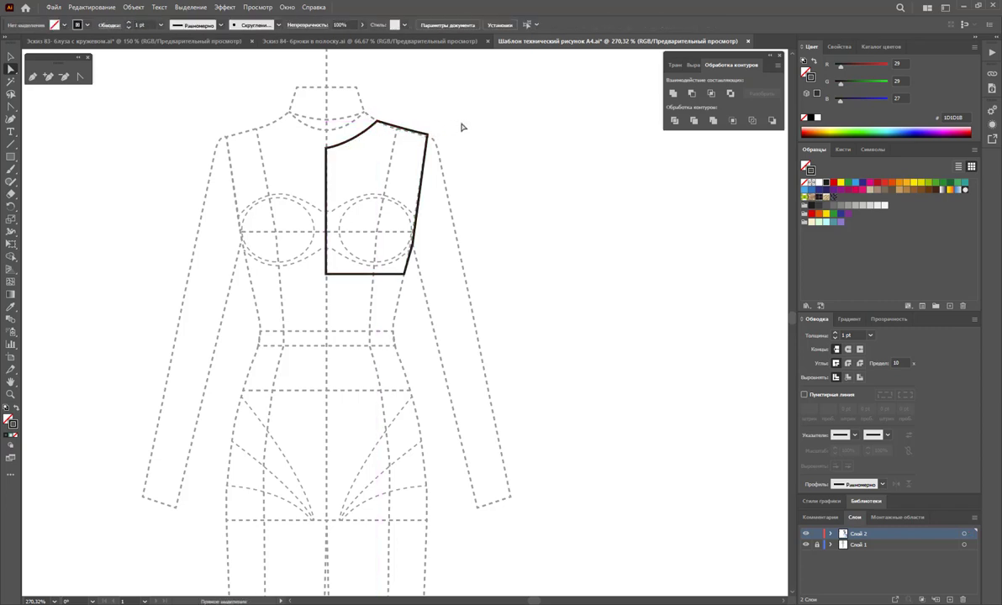
left_click(34, 78)
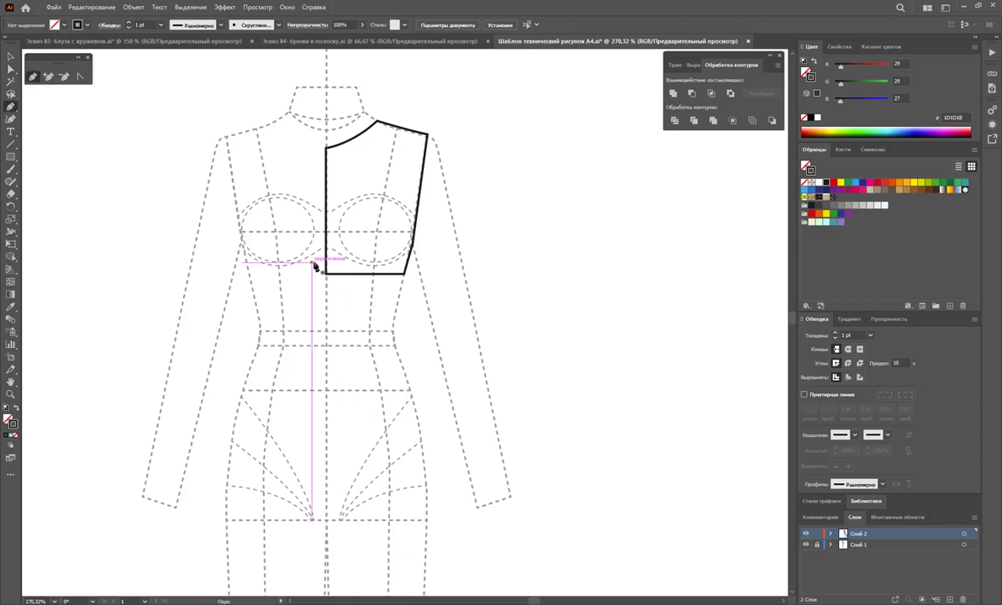
- Draw a thin closed hem strip across the bottom corners of the bodice
left_click(404, 275)
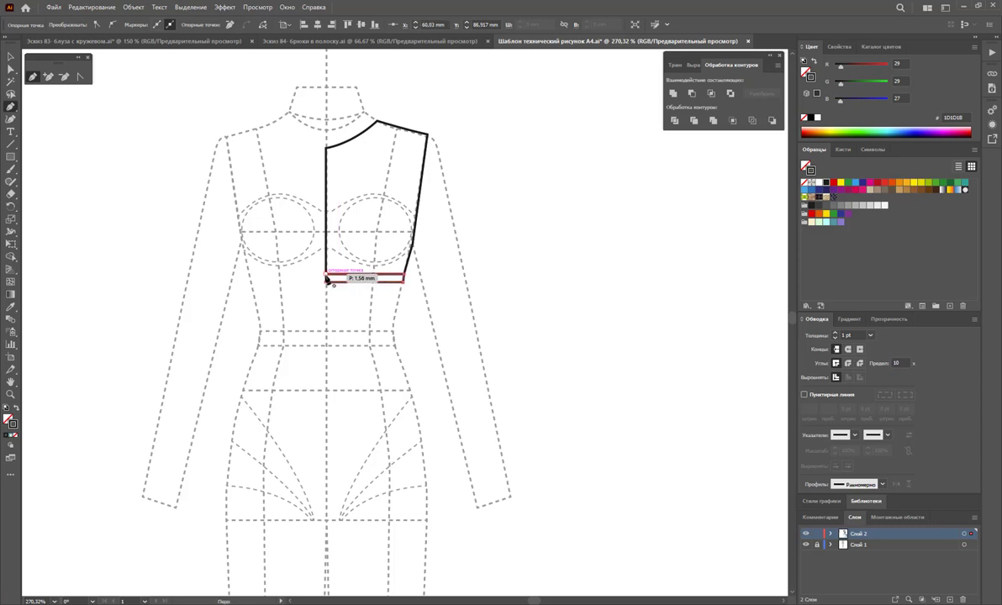
left_click(326, 279)
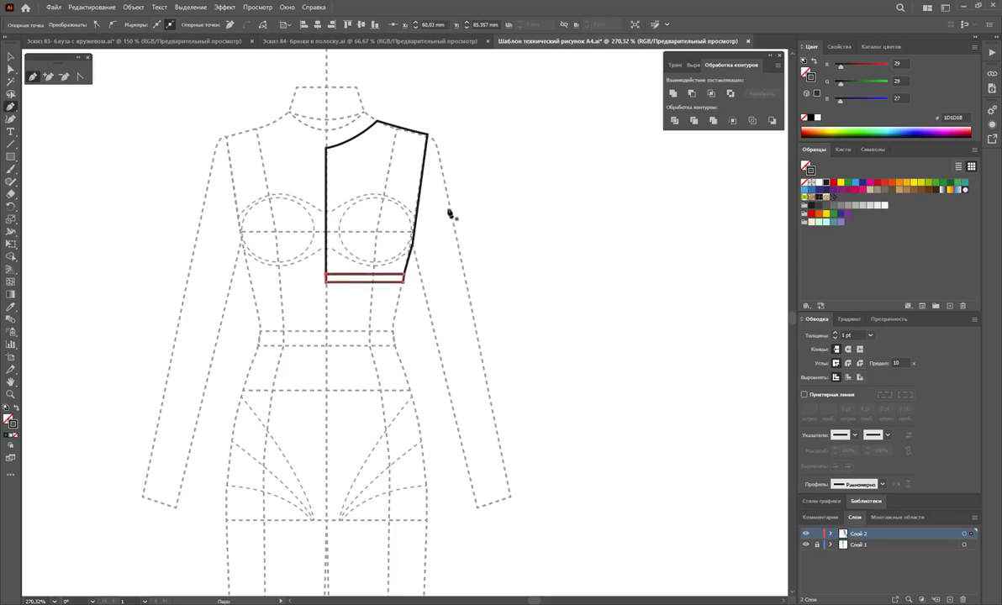
left_click(428, 134)
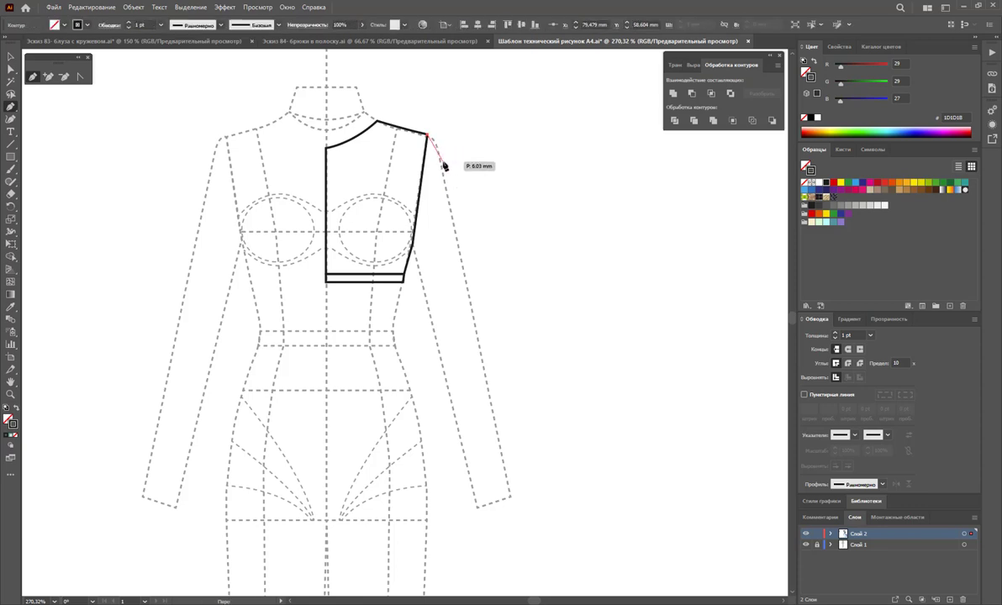
- Draw the long sleeve outline from the shoulder down to the wrist and back to the bodice
left_click(444, 163)
left_click(452, 202)
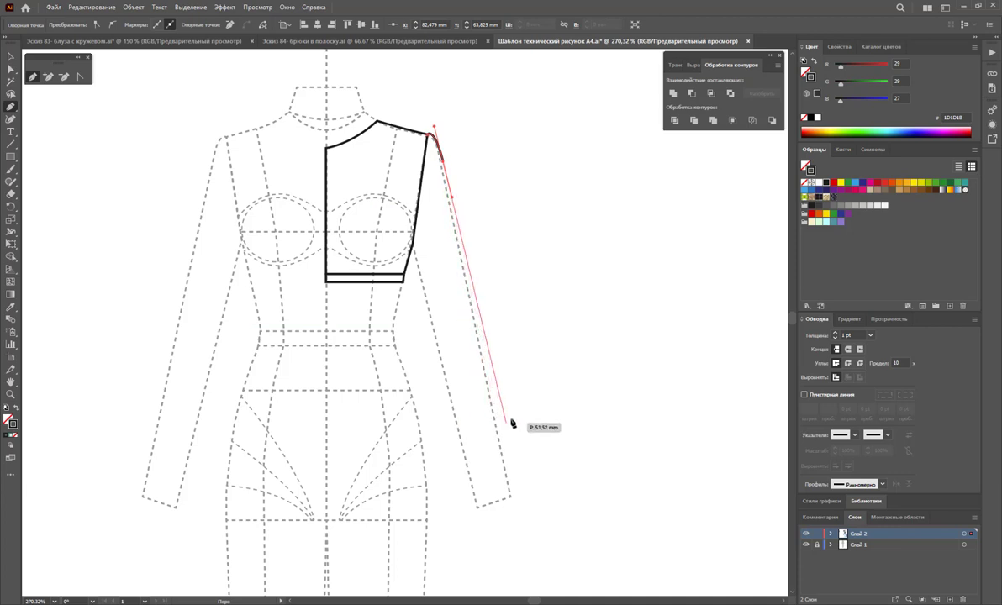
left_click(512, 491)
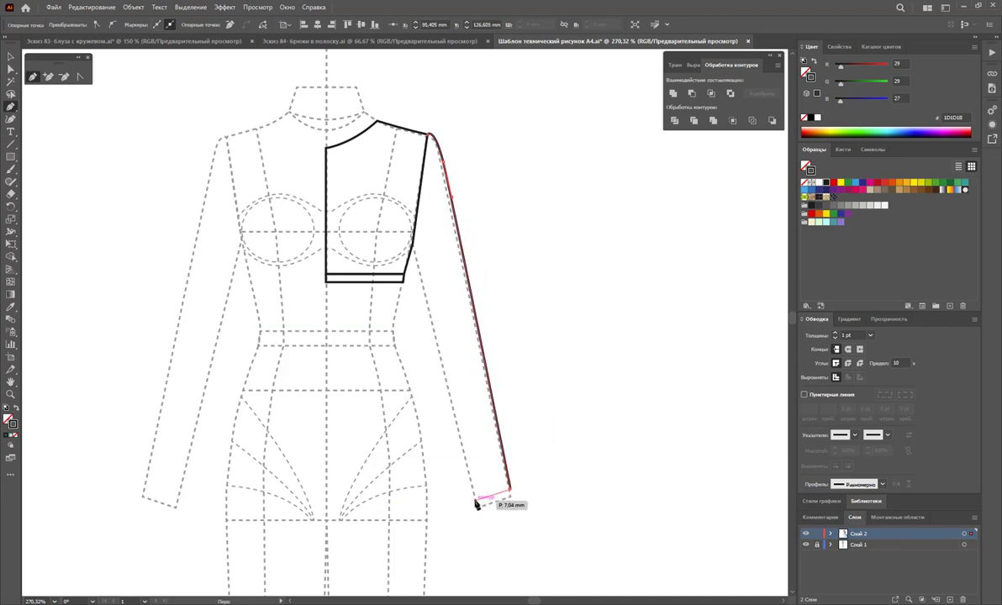
left_click(476, 504)
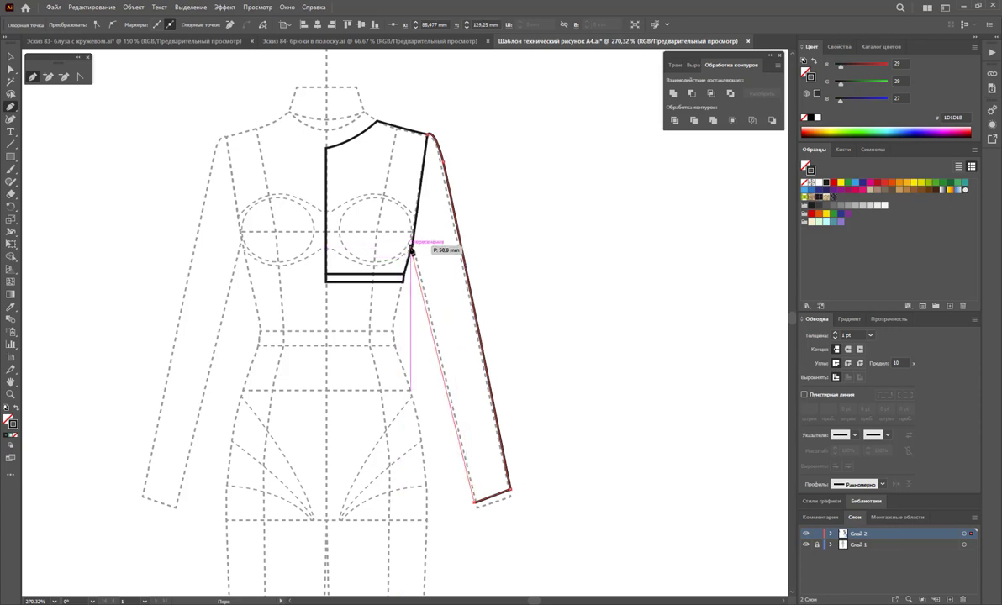
left_click(413, 244)
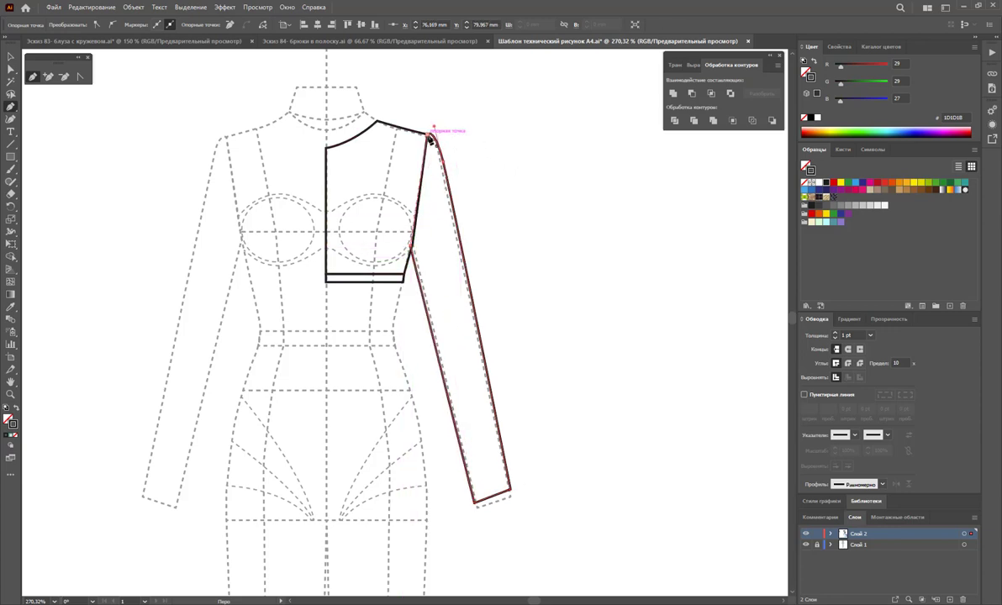
mouse_move(434, 132)
left_mouse_down()
mouse_move(430, 88)
mouse_move(438, 94)
left_mouse_up()
left_click(11, 69)
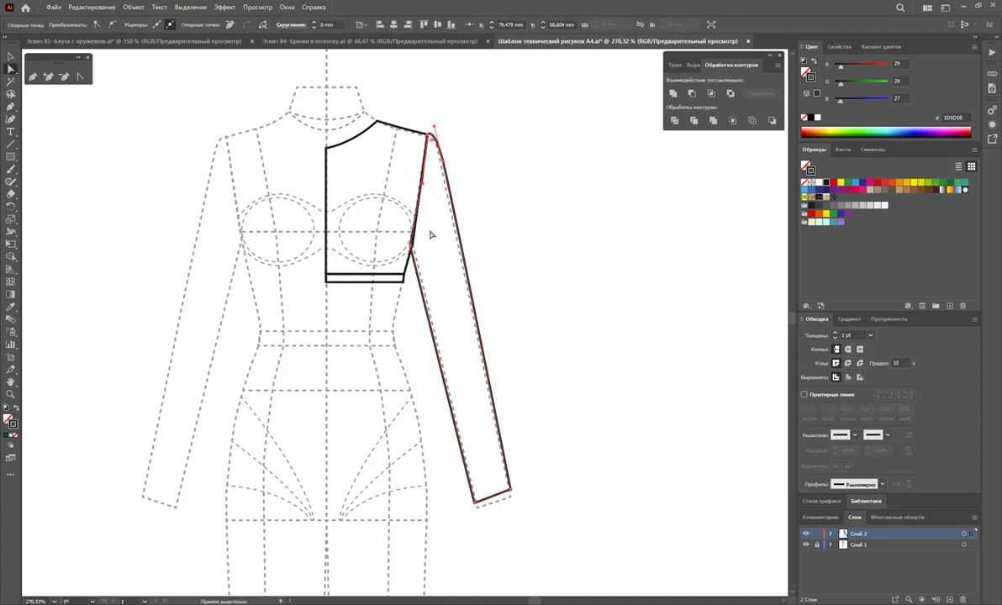
- Adjust the sleeve anchors at the bodice edge and along the upper seam
left_click_drag(412, 249, 413, 244)
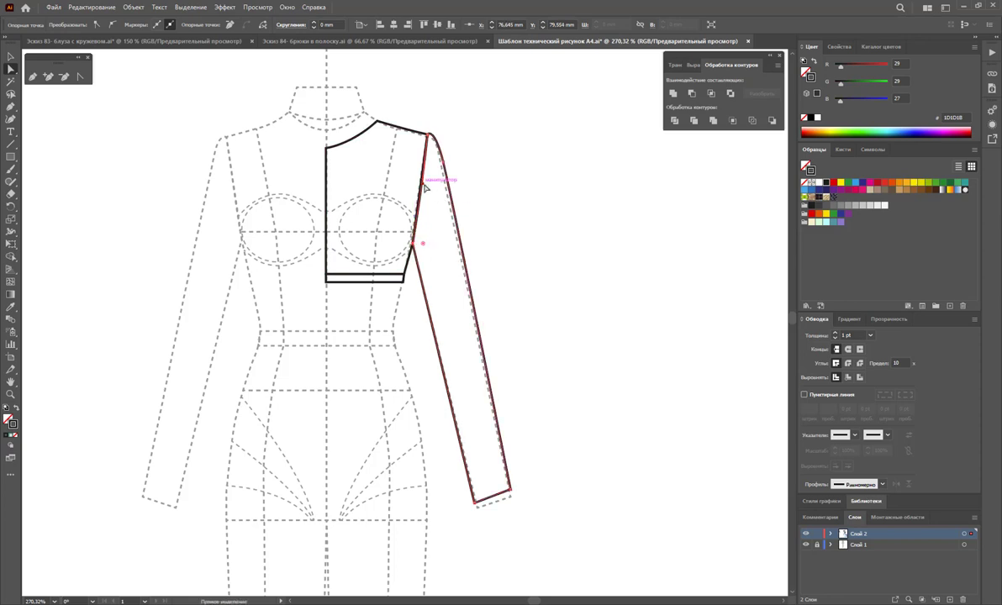
left_click_drag(424, 185, 420, 191)
left_click(484, 248)
left_click(32, 77)
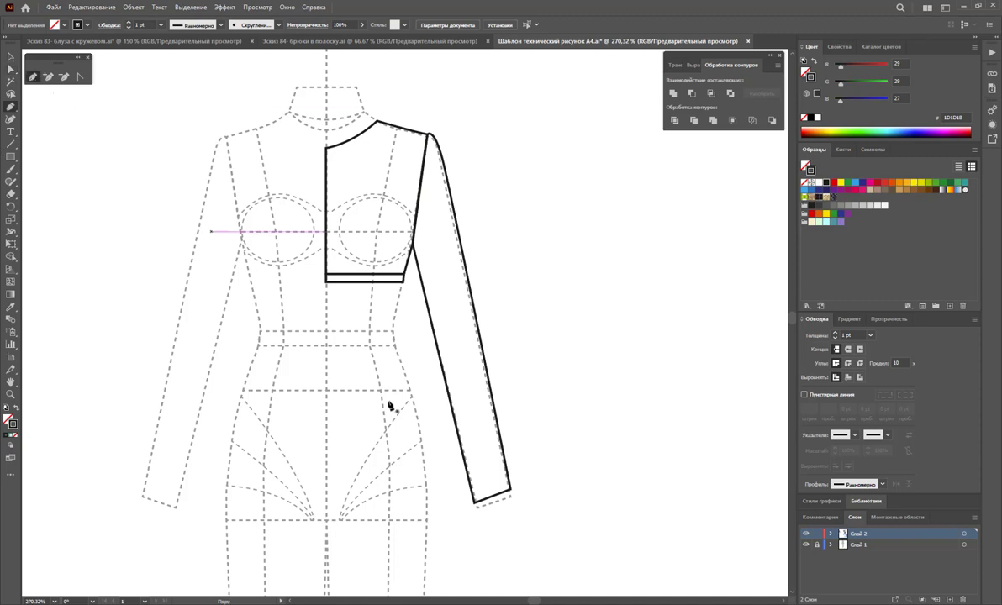
- Draw the narrow cuff band across the sleeve's wrist end
left_click_drag(476, 509, 478, 513)
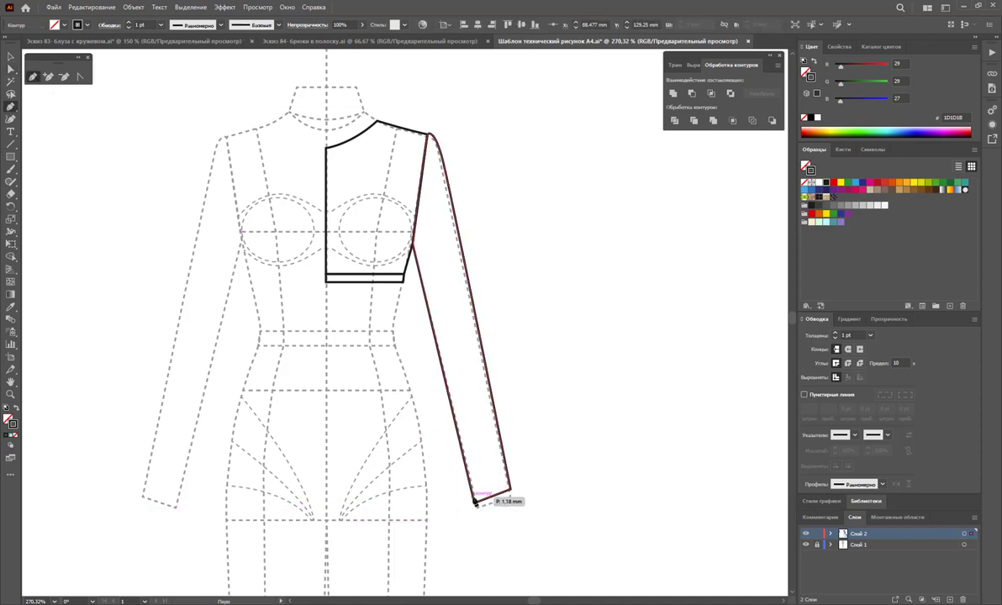
left_click(509, 487)
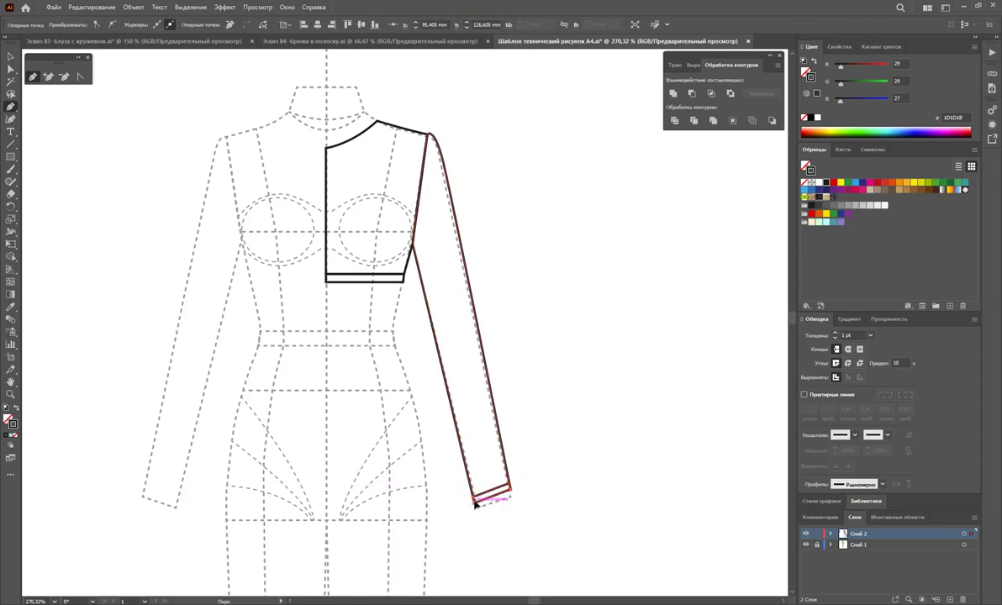
left_click(475, 501)
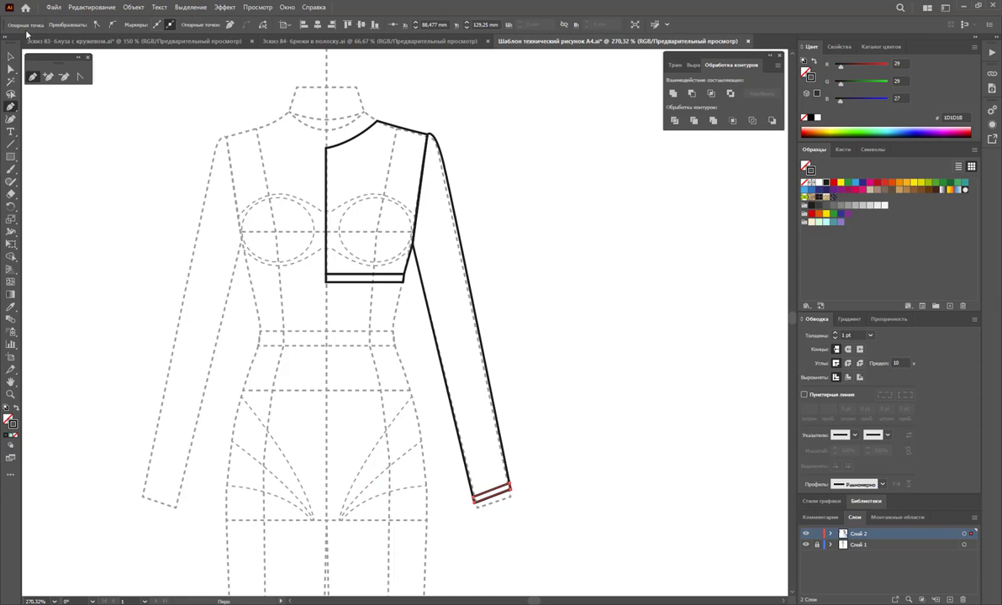
key("v")
left_click(544, 336)
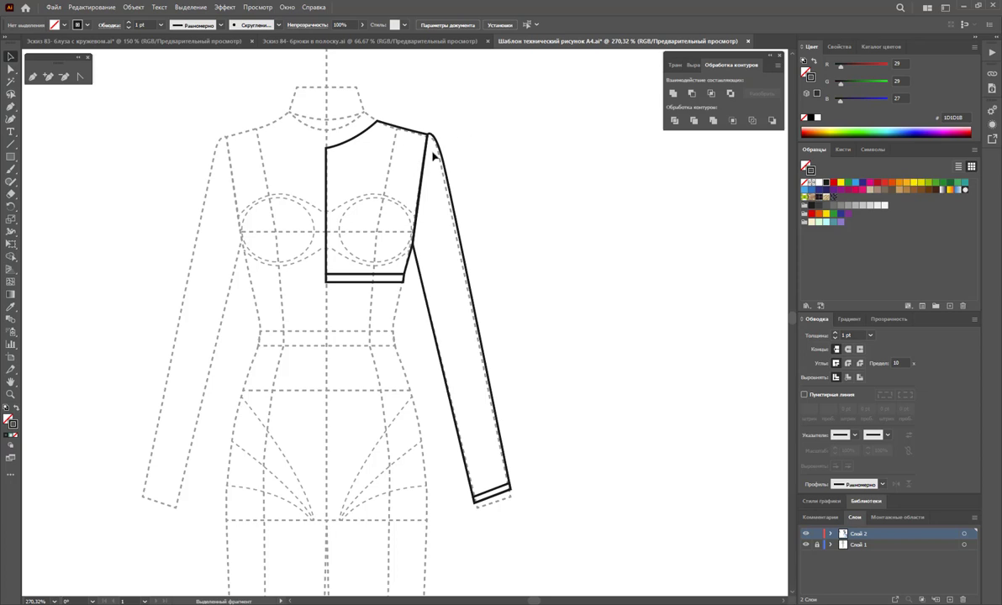
- Draw the short horizontal bust dart line at the bodice side
left_click(34, 77)
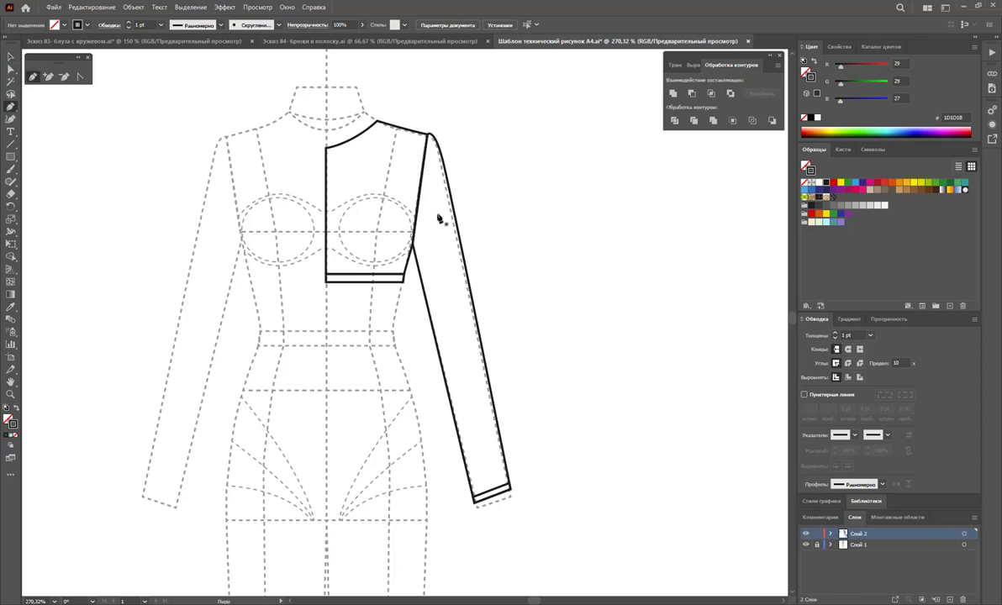
left_click(414, 233)
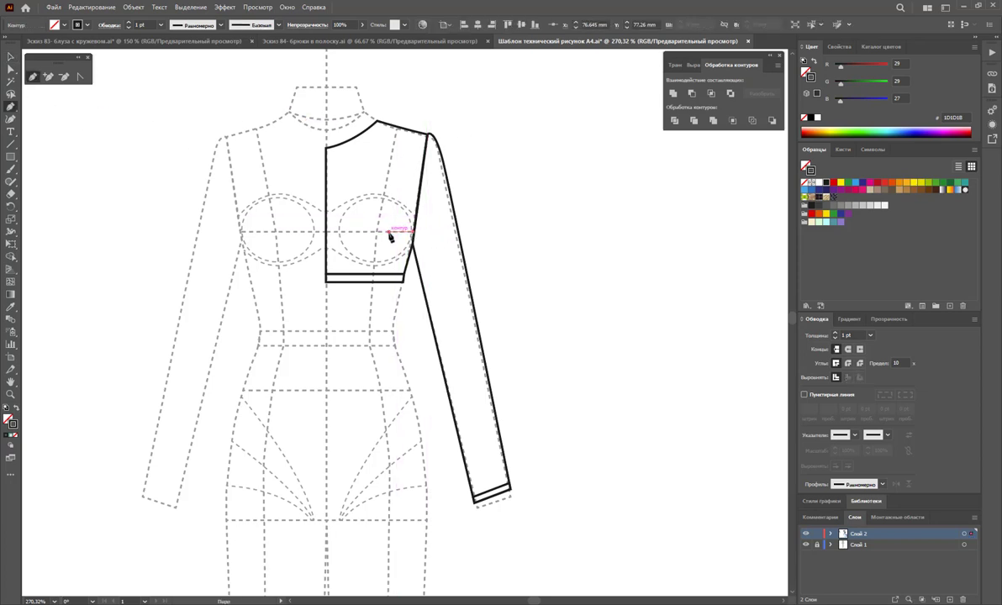
left_click(390, 233)
left_click(501, 257, "ctrl")
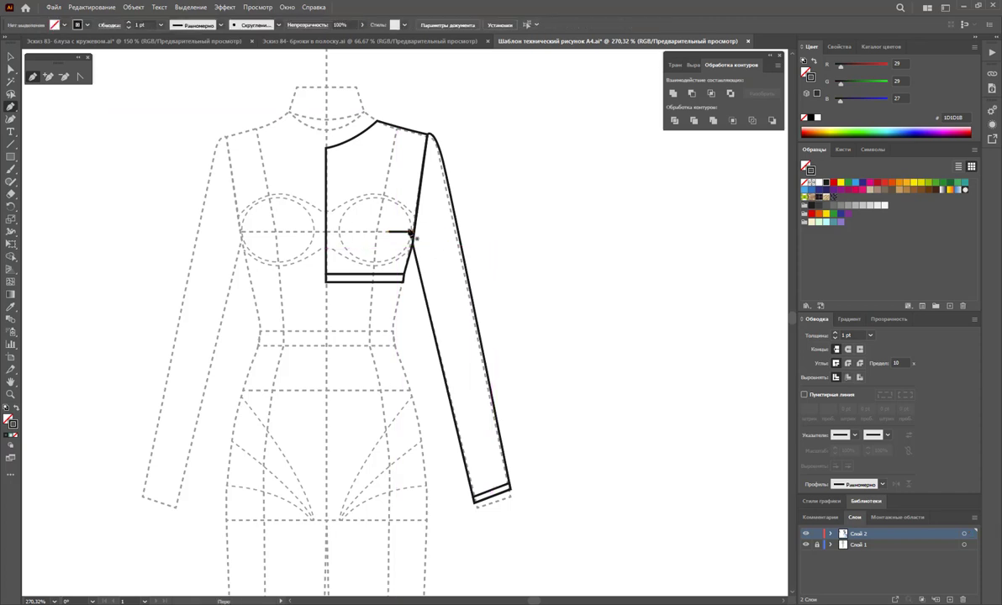
- Draw the curved neckline binding from the shoulder down along the neckline
left_click(378, 124)
left_click_drag(326, 154, 286, 165)
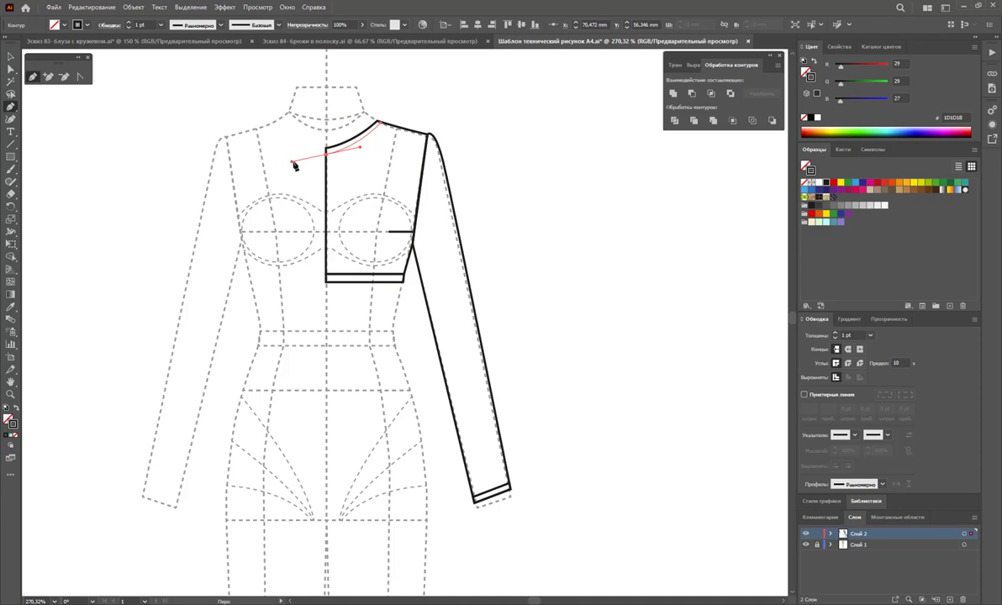
left_click(379, 125)
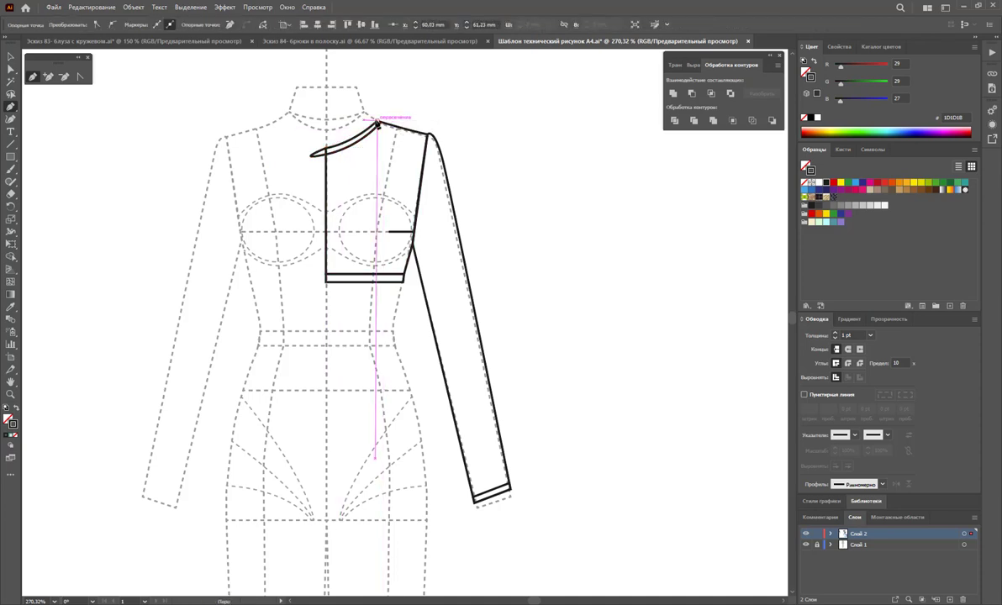
left_click_drag(379, 125, 393, 101)
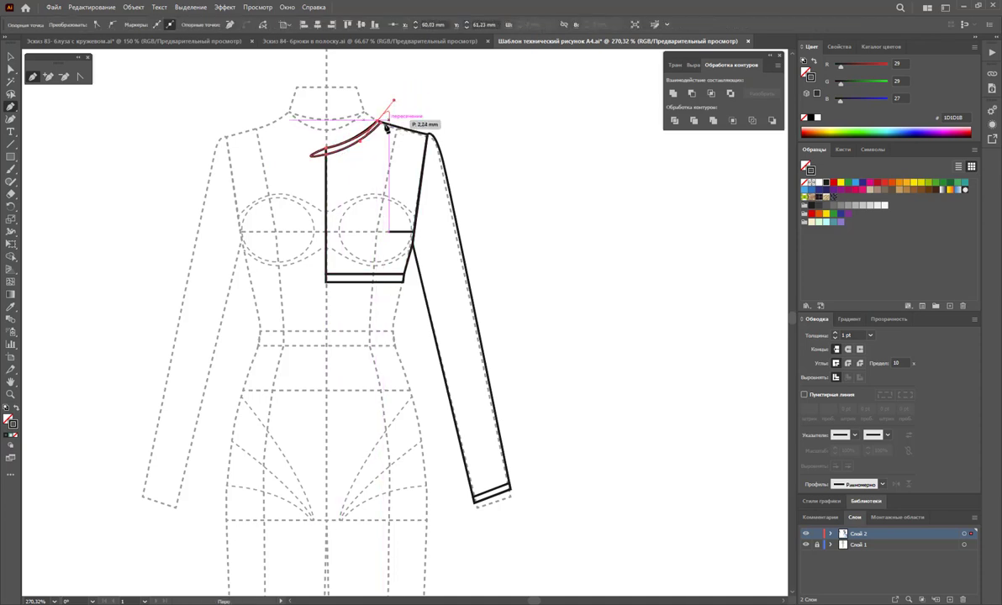
- Refine the binding's handles and segments, dismissing the security popup with Later
left_click(81, 77)
left_click(379, 124)
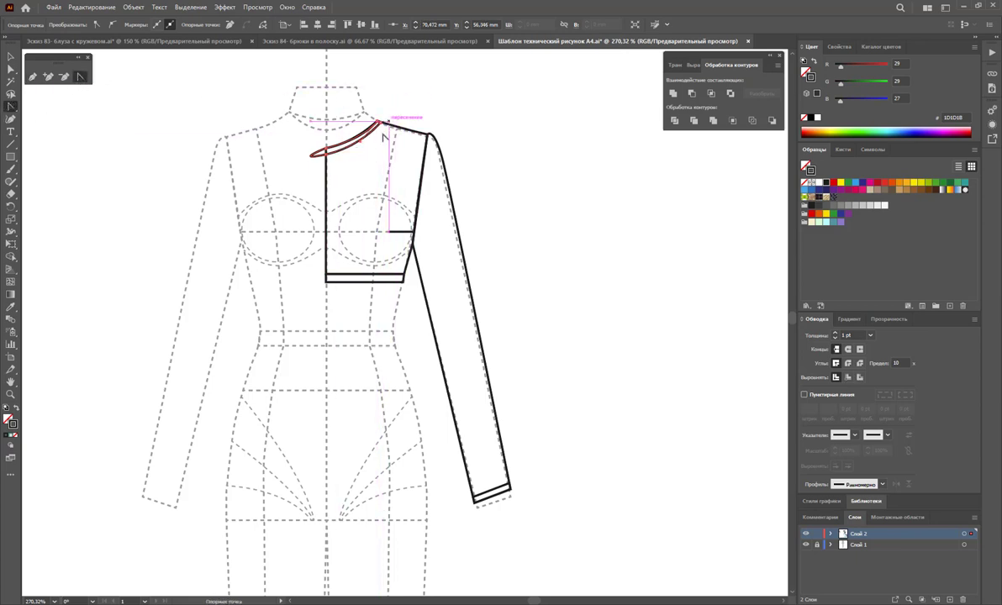
left_click(10, 70)
left_click(341, 143)
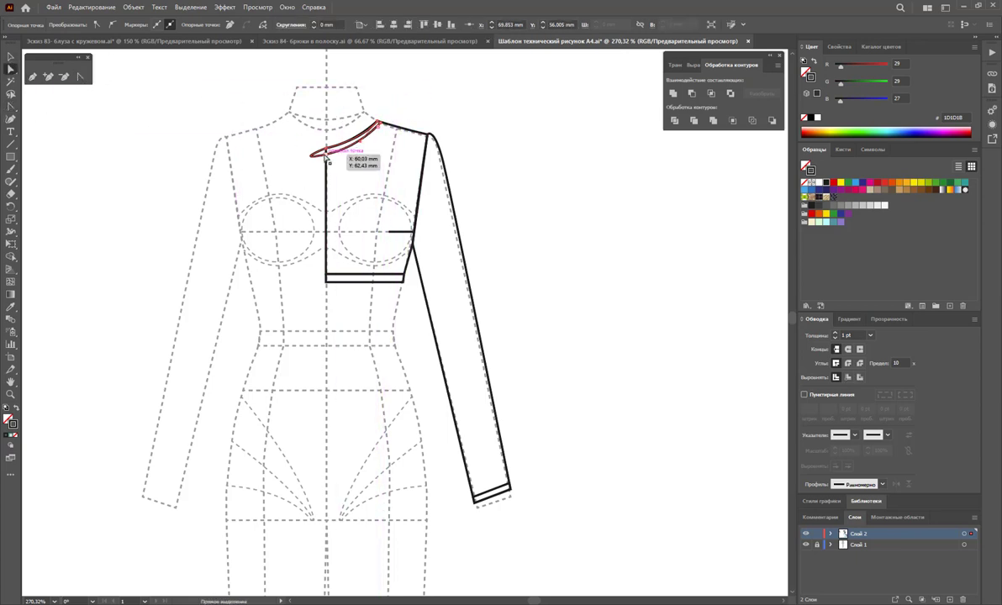
left_click(77, 81)
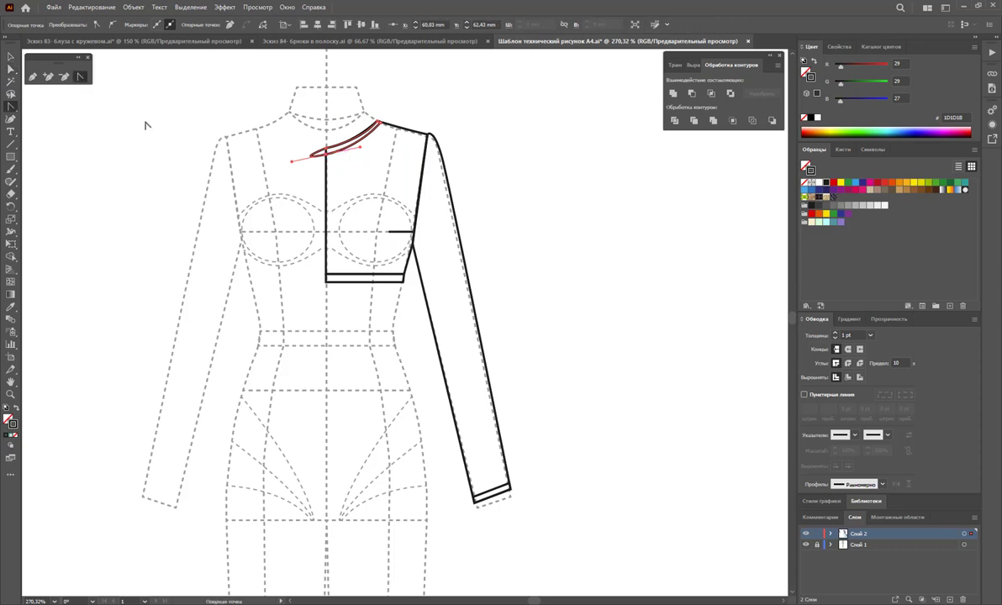
left_click(291, 161)
left_click(12, 72)
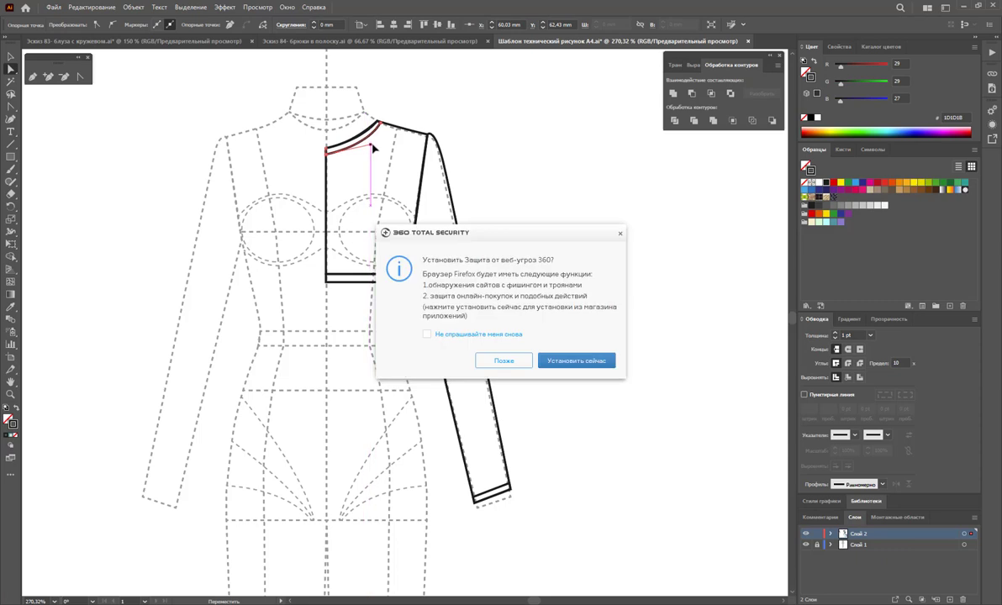
left_click(502, 362)
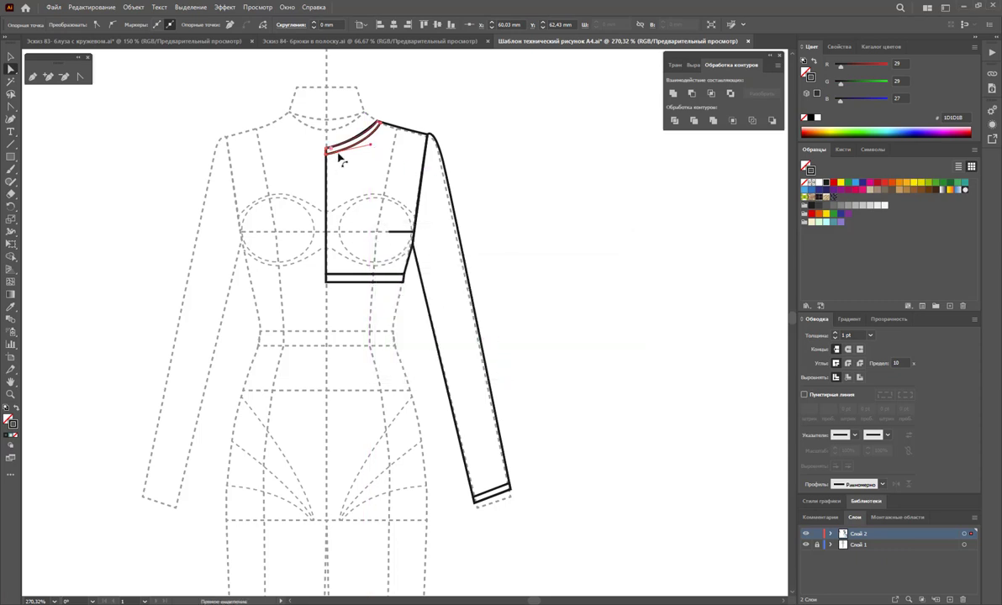
left_click_drag(372, 148, 382, 141)
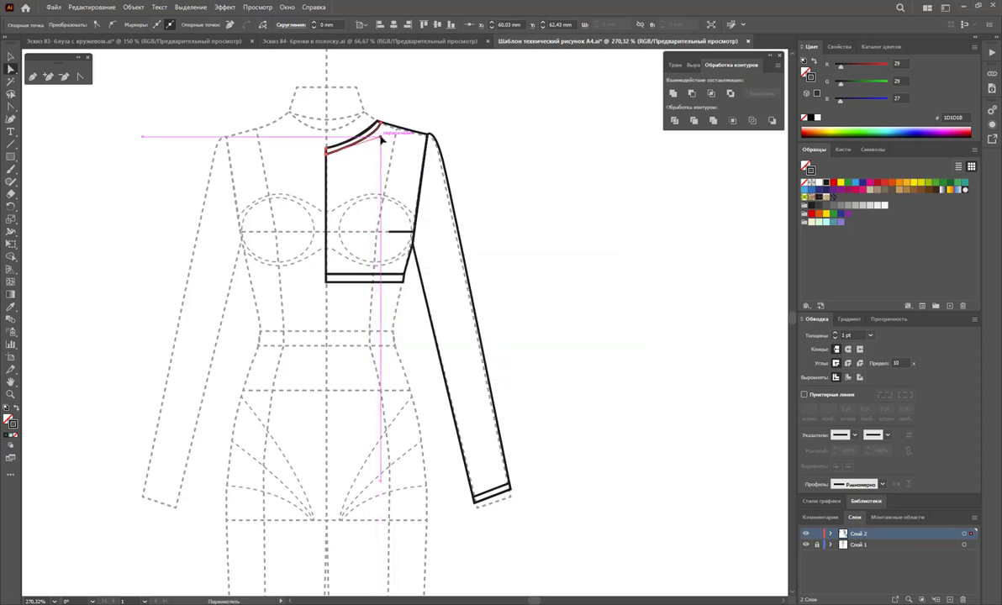
left_click(493, 151)
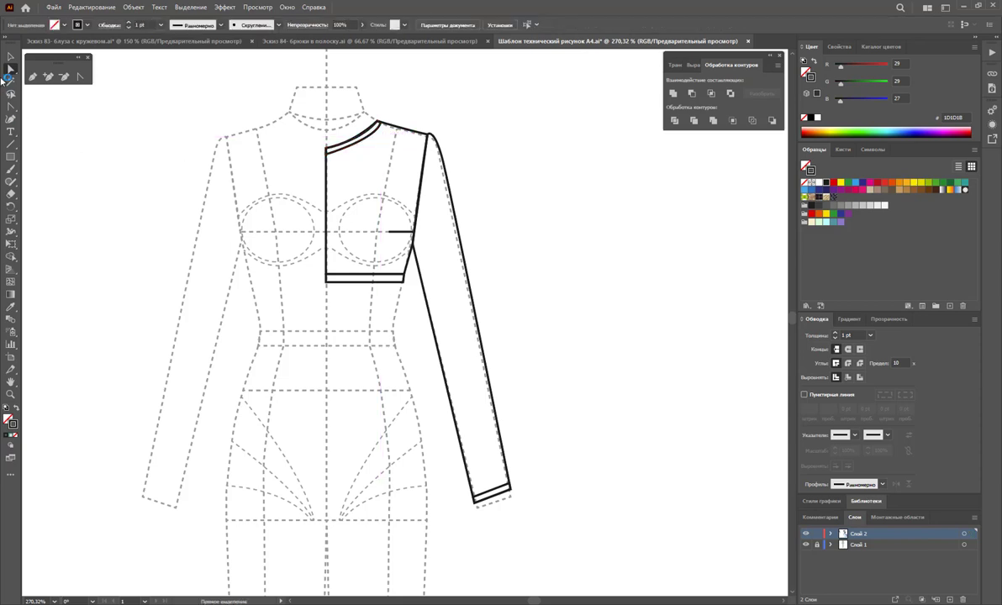
- Give the bodice-and-sleeve half a white fill, undoing an accidental white outline
left_click(418, 204)
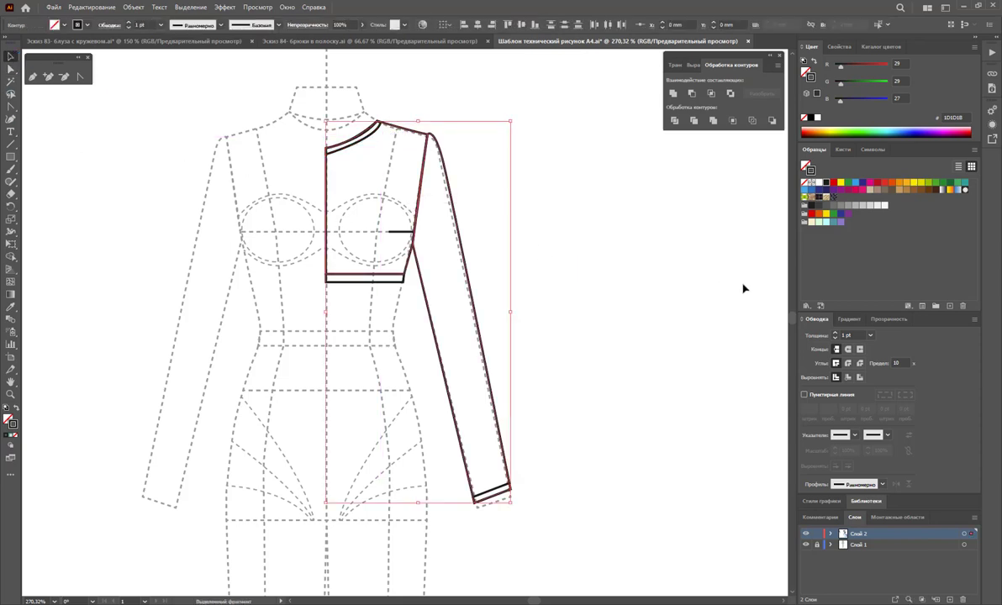
left_click(817, 186)
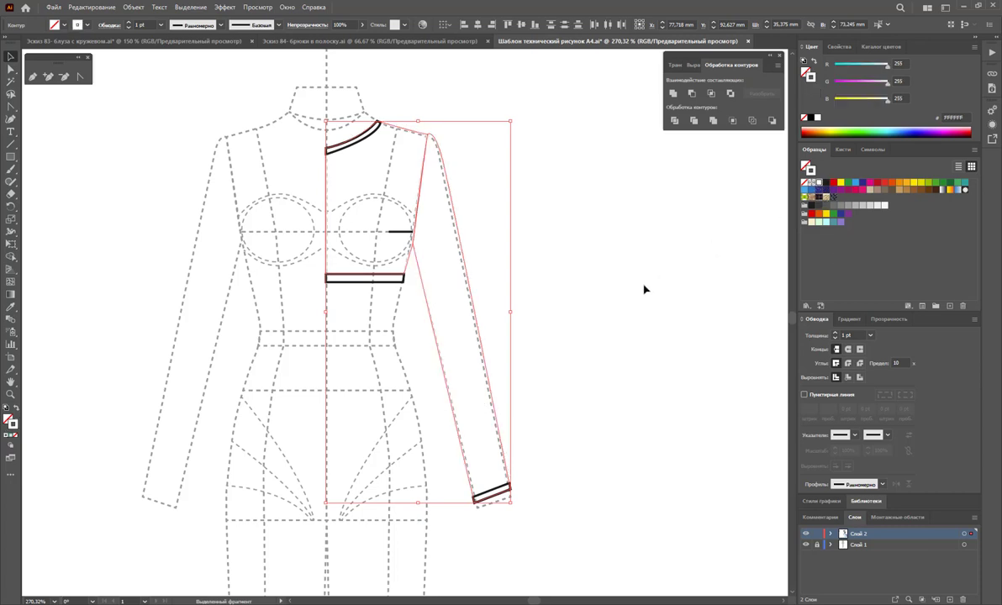
key("a")
key("ctrl+z")
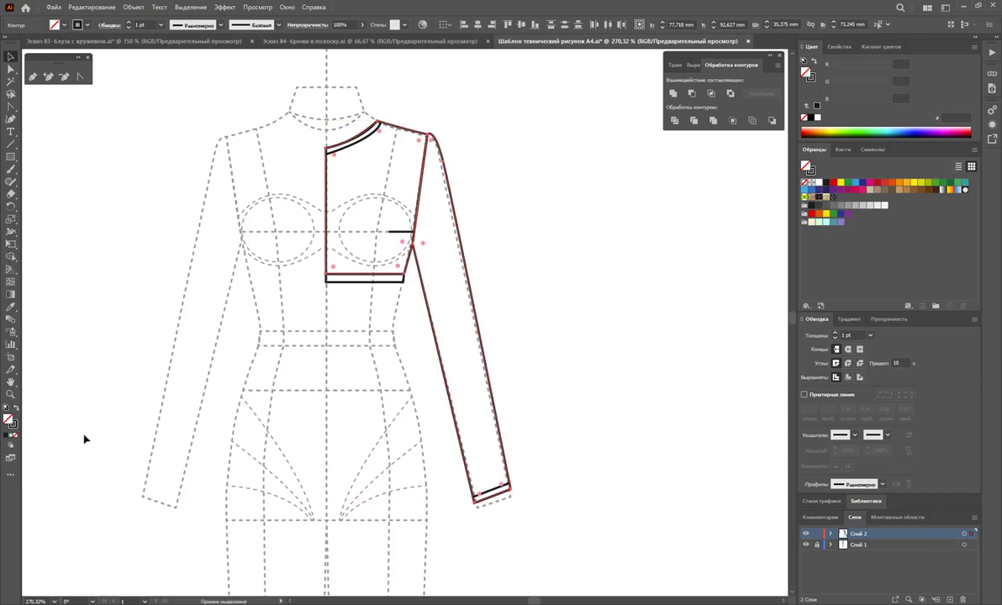
key("v")
left_click(821, 187)
left_click(580, 237)
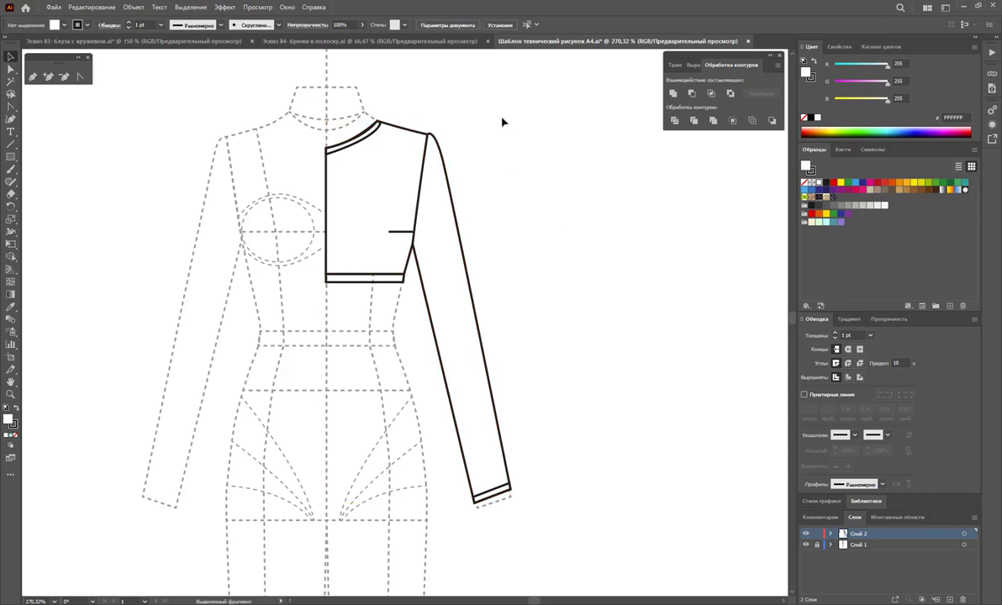
left_click(395, 222)
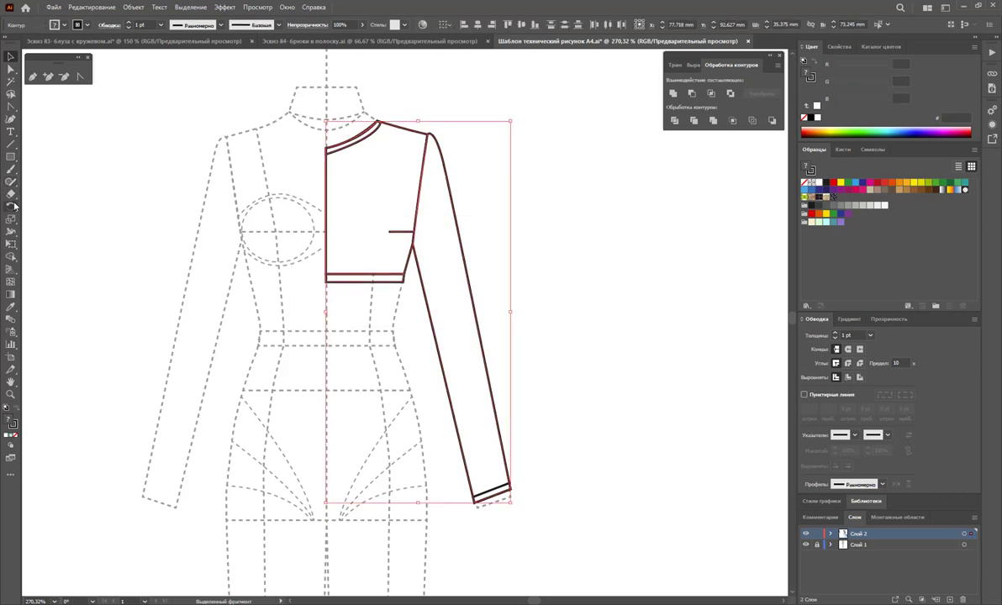
- Mirror a copy of the bodice-and-sleeve half across the centre front line
left_click_drag(14, 206, 36, 200)
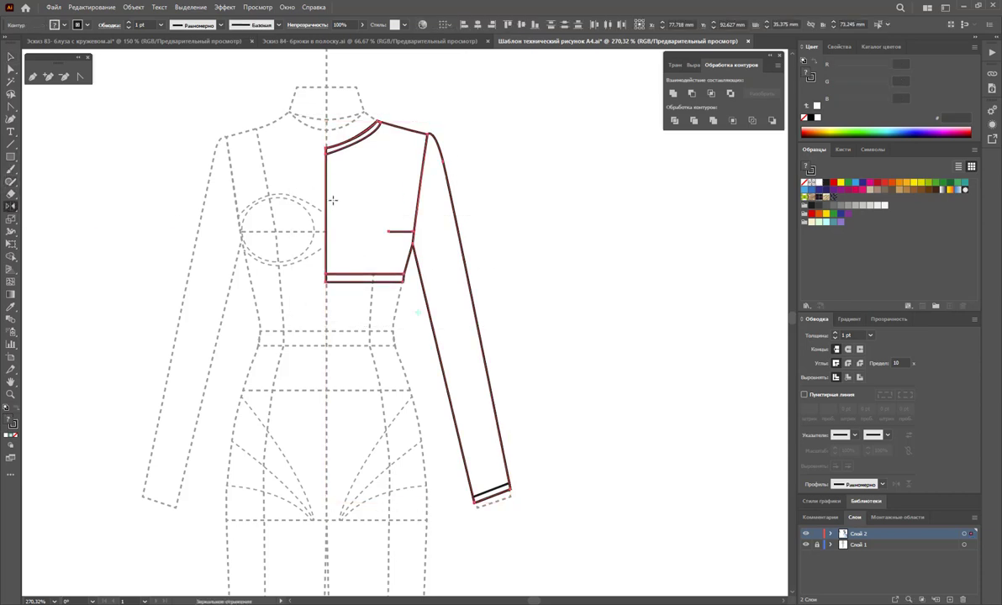
left_click_drag(350, 192, 87, 135)
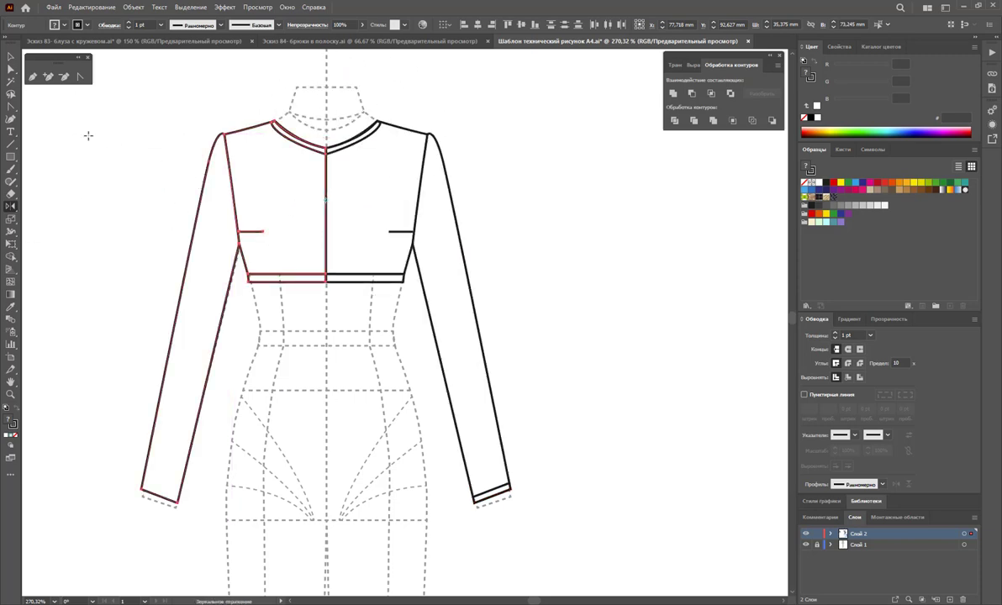
left_click(10, 57)
left_click(576, 144)
- Unite the two bodice halves, unite the V-neckline curves, and zoom in on the neckline
left_click(369, 174)
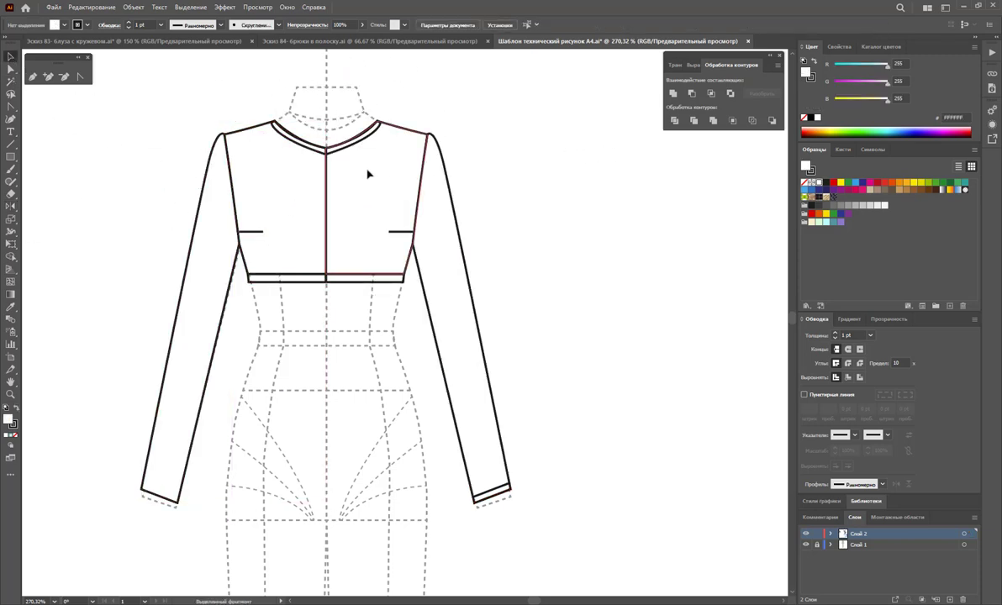
left_click(267, 197, "shift")
left_click(672, 94)
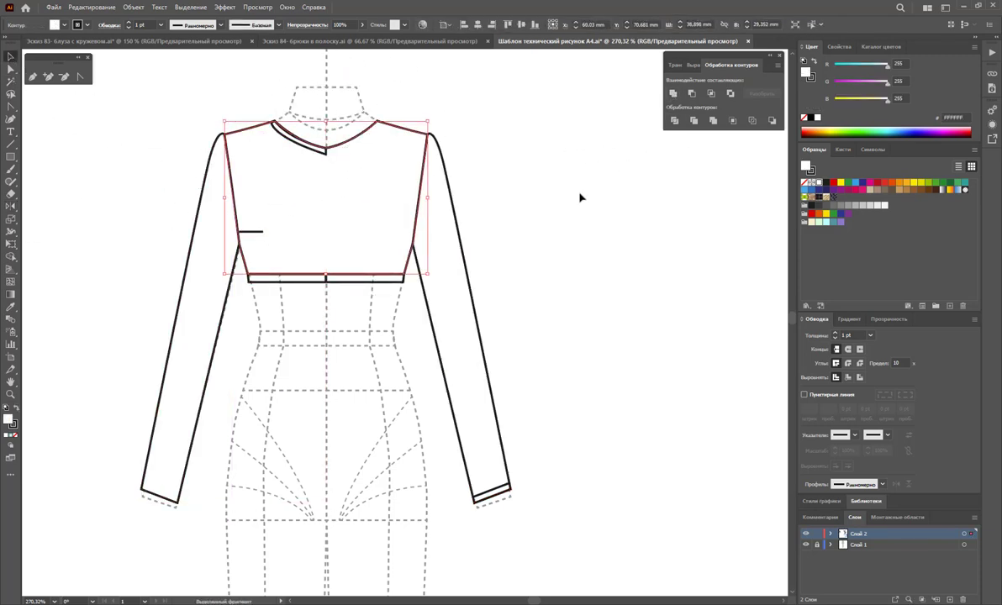
left_click(352, 109)
left_click(313, 147)
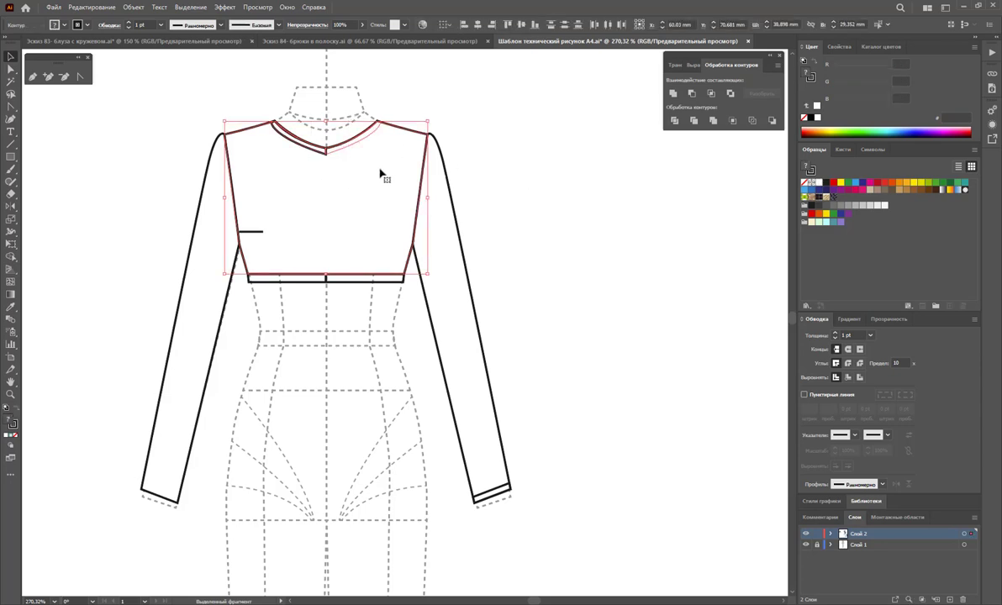
left_click(674, 94)
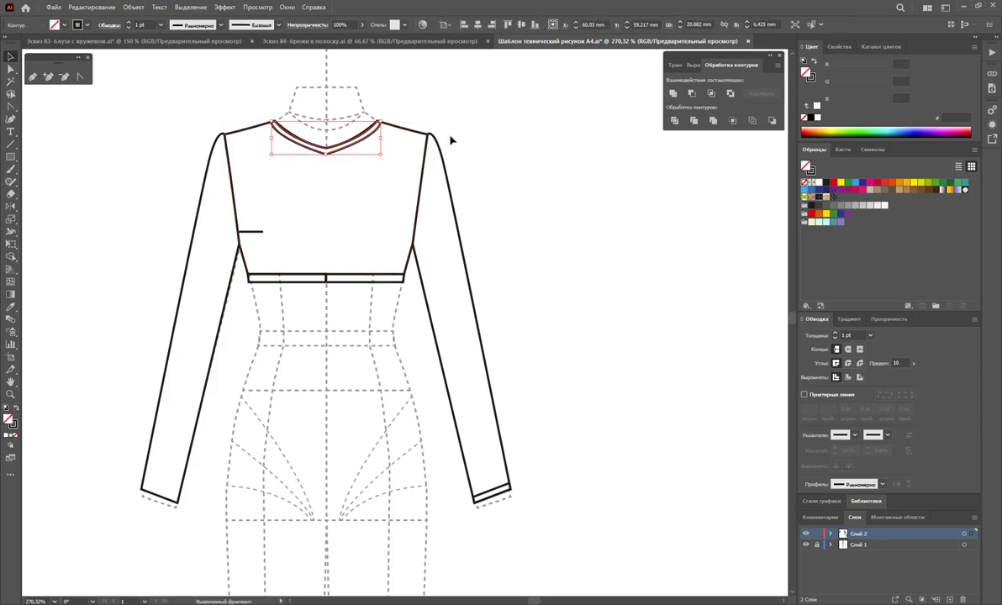
left_click(174, 246)
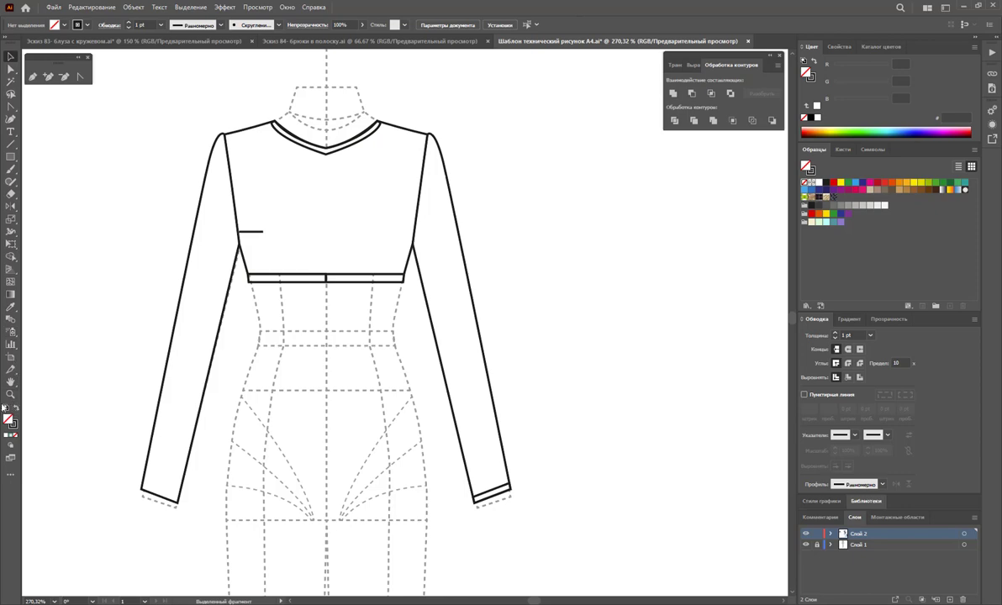
left_click(11, 395)
left_click(313, 163)
- Zoom in on the V neckline and nudge its bottom anchor point
left_click(477, 213)
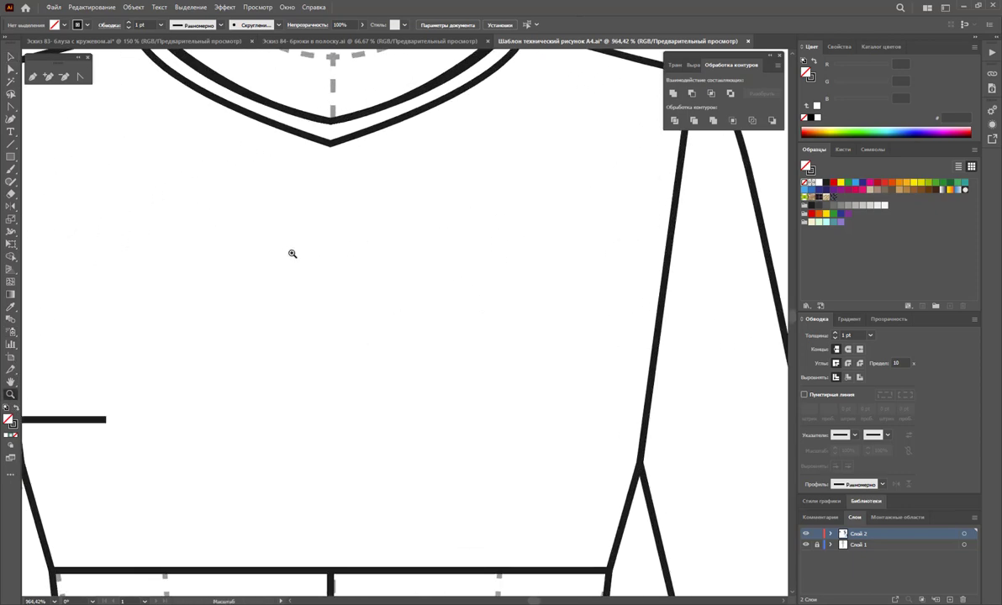
left_click(291, 252)
left_click(12, 74)
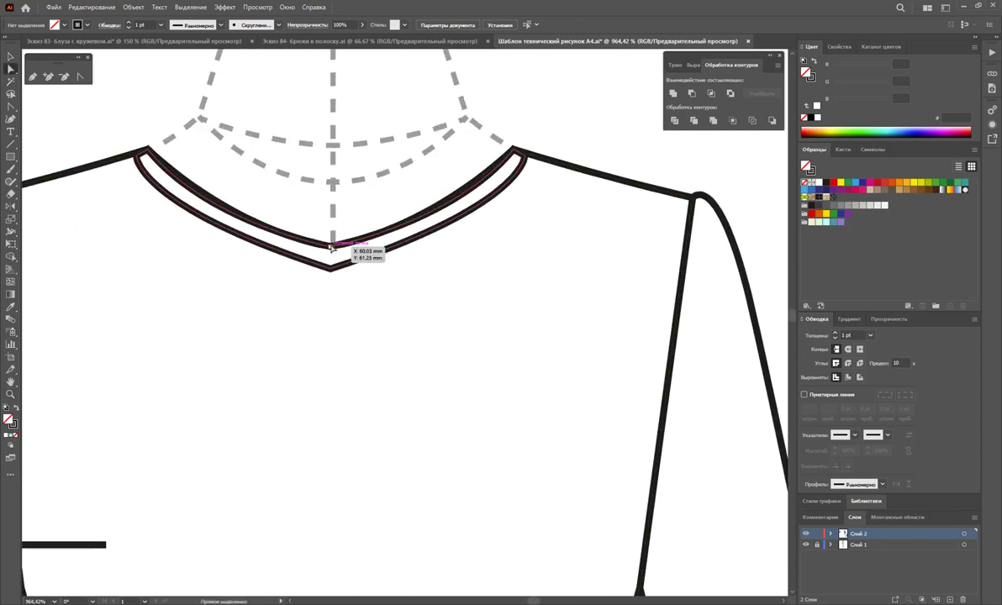
left_click(333, 269)
left_click_drag(331, 275, 331, 278)
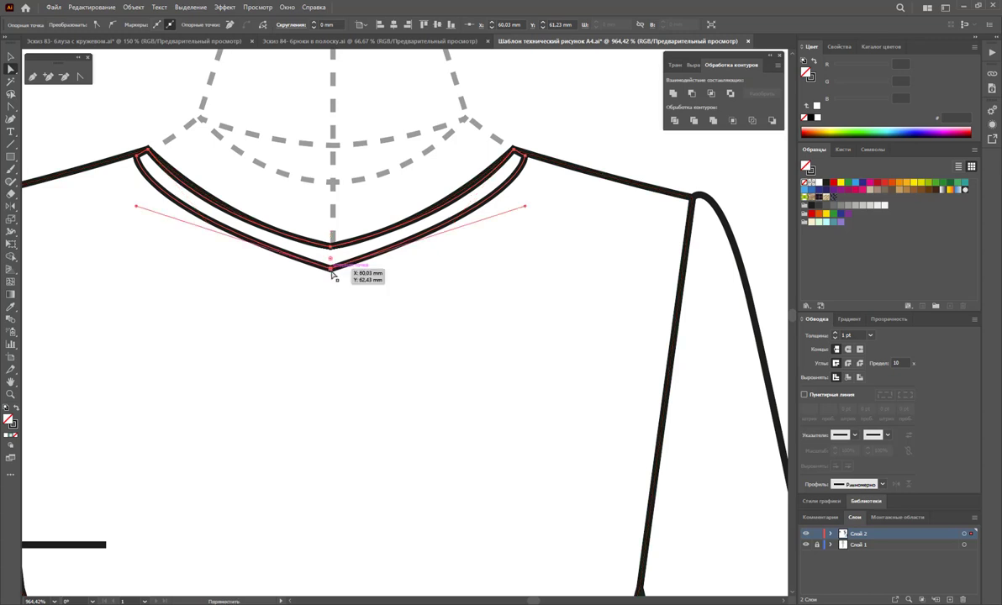
left_click(71, 78)
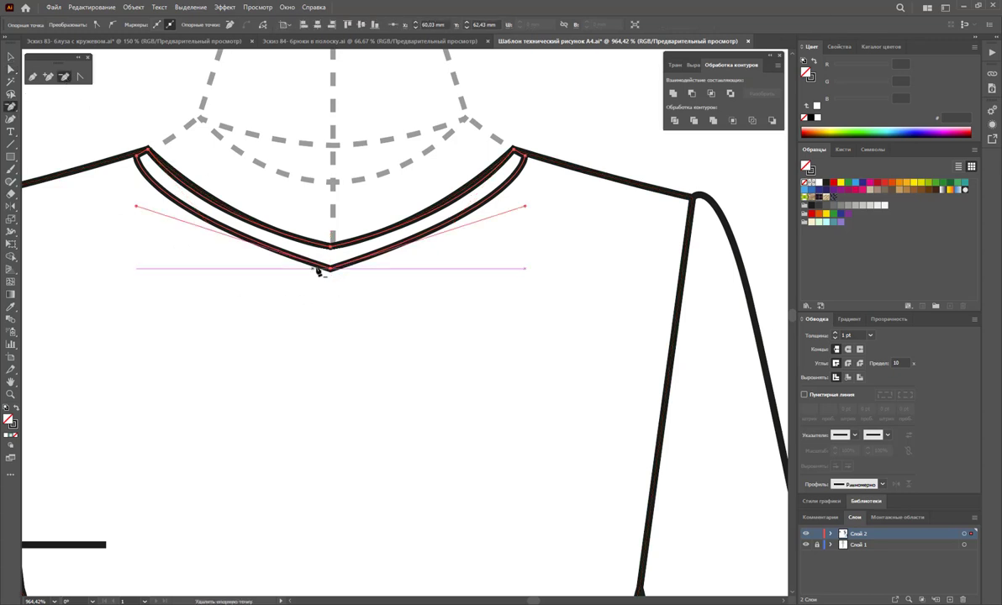
left_click(331, 270)
key("ctrl+z")
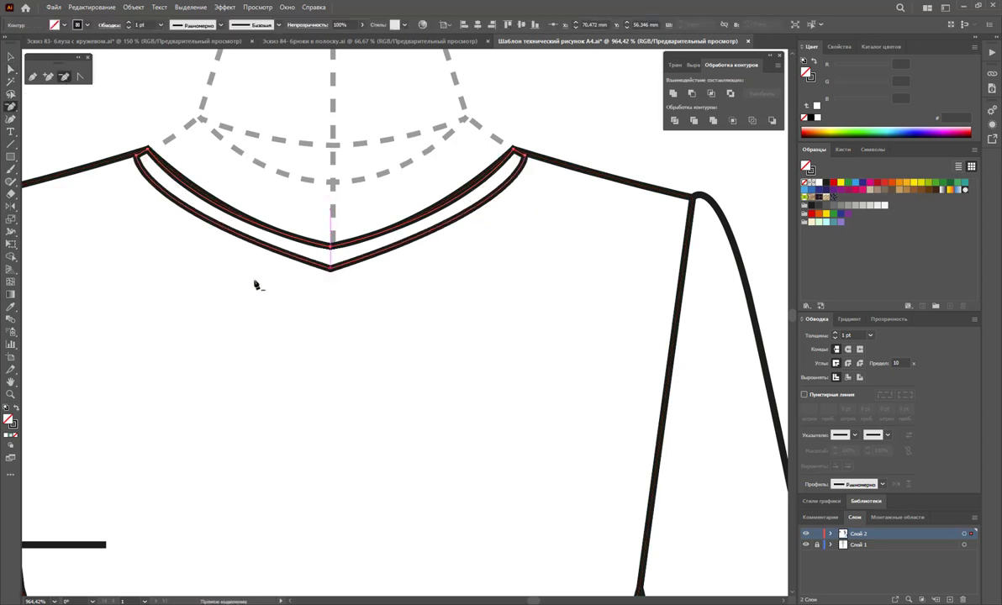
- Round the outer and inner neckline bottom points into smooth scoop curves
left_click(80, 77)
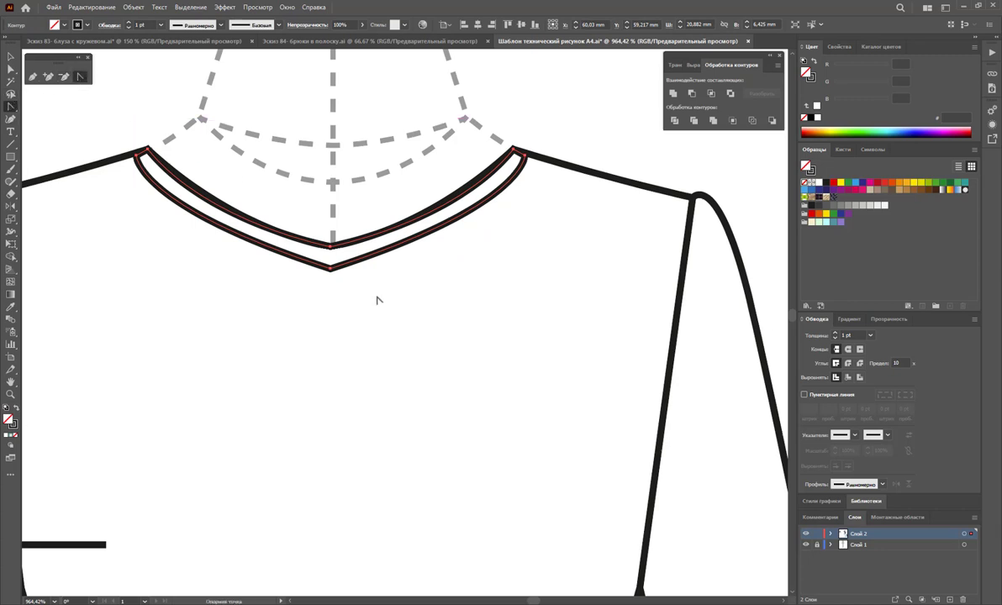
left_click_drag(331, 269, 422, 271)
left_click(333, 248)
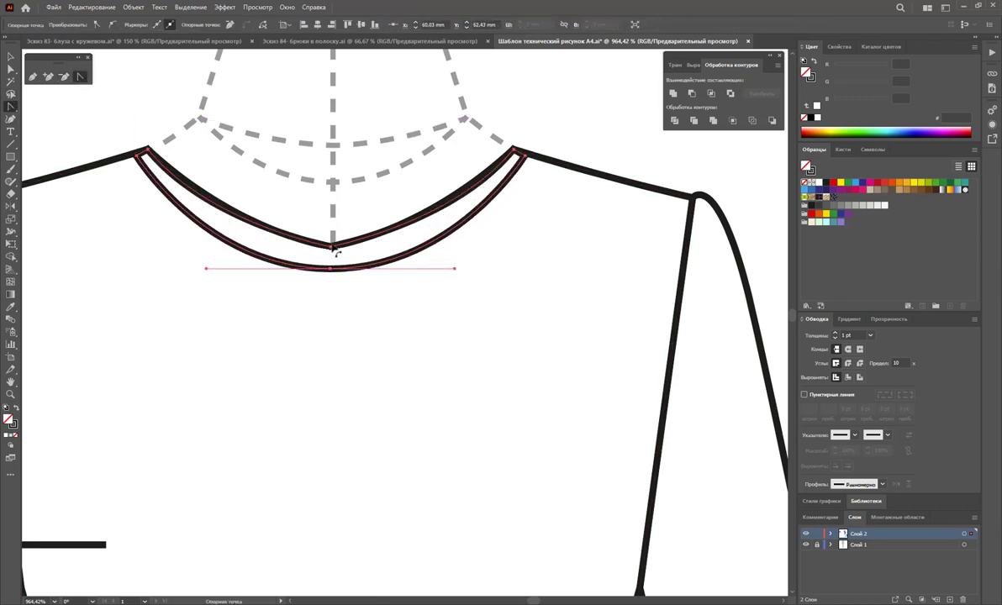
mouse_move(332, 247)
left_mouse_down()
mouse_move(403, 253)
mouse_move(258, 249)
left_mouse_up()
left_click(331, 248)
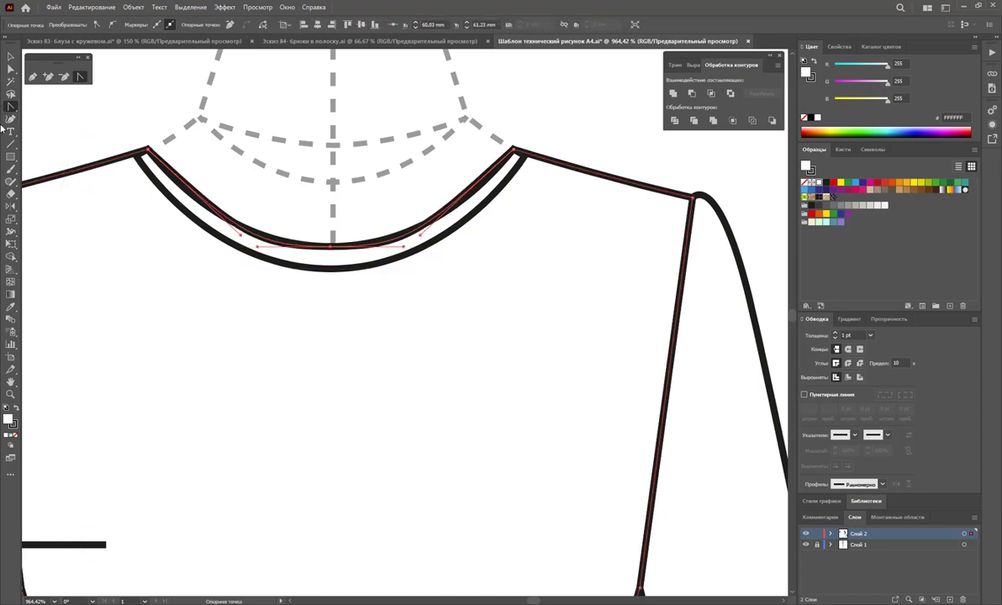
- Nudge the left and right neckline corner anchors into place
left_click(12, 68)
left_click(254, 190)
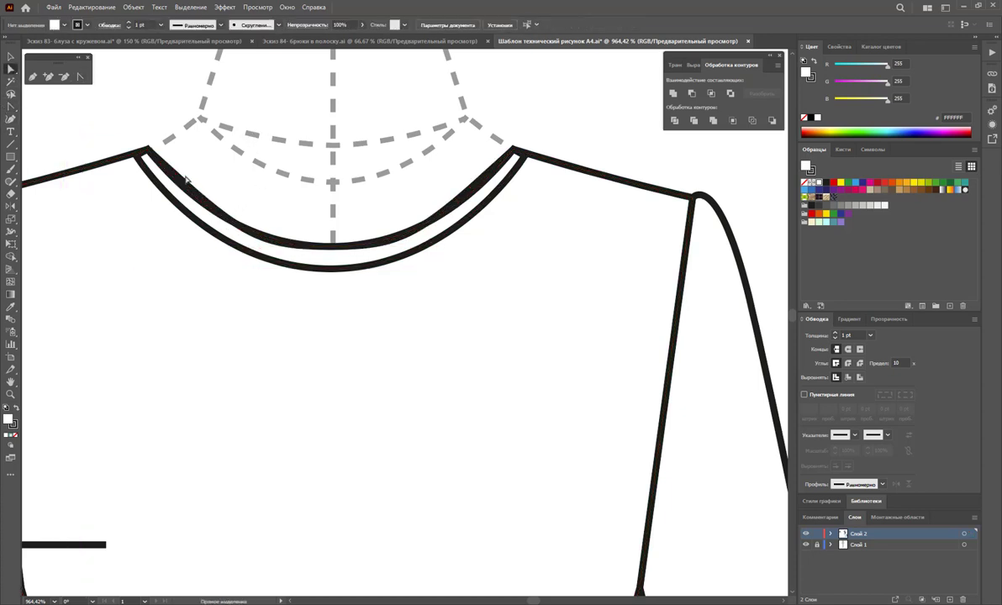
left_click_drag(146, 153, 151, 146)
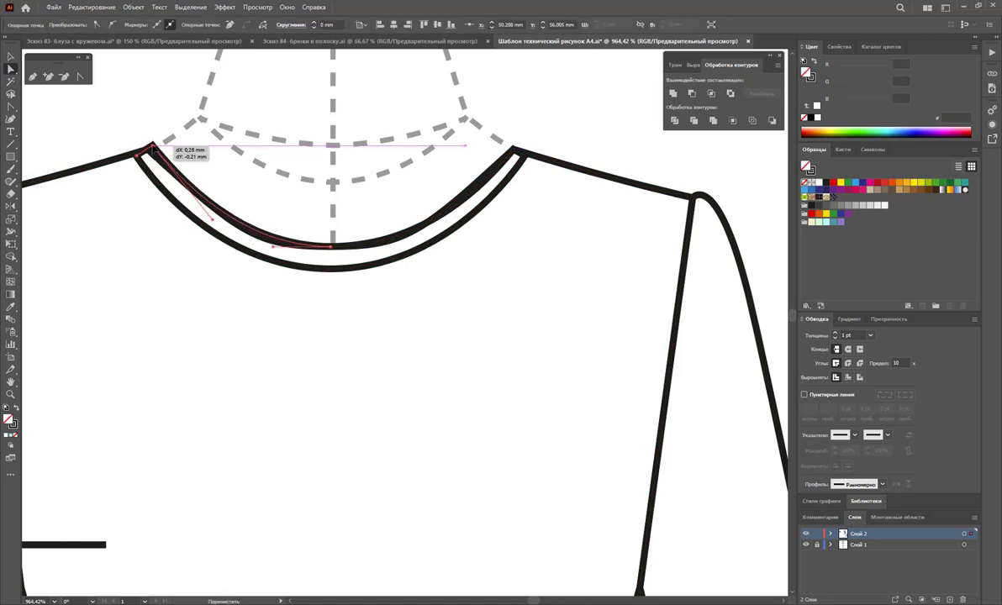
left_click_drag(515, 148, 510, 146)
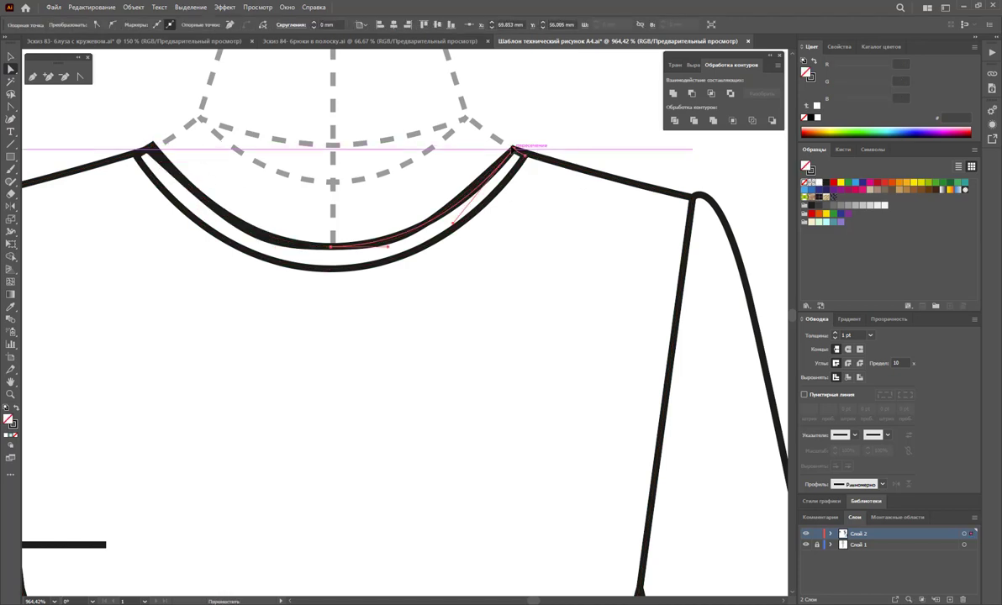
left_click(133, 112)
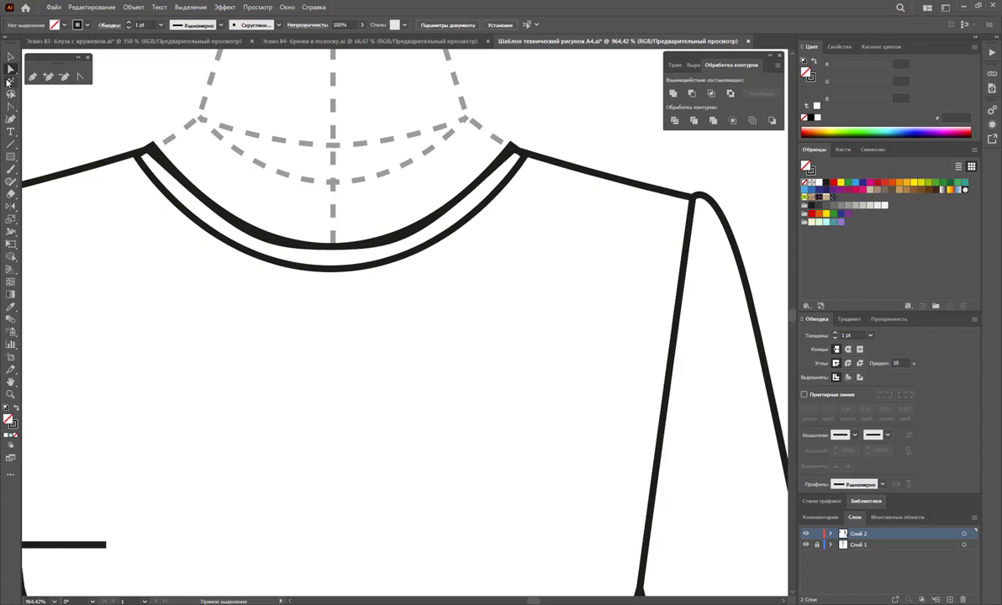
- Draw a closed band between the left and right neckline shoulder points
left_click(33, 78)
left_click(150, 146)
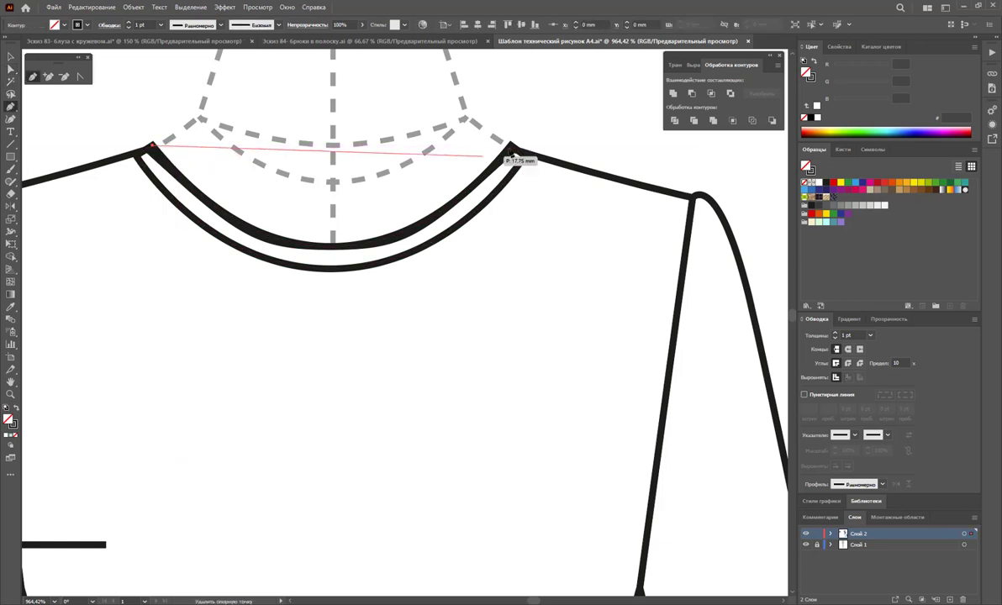
left_click(511, 145)
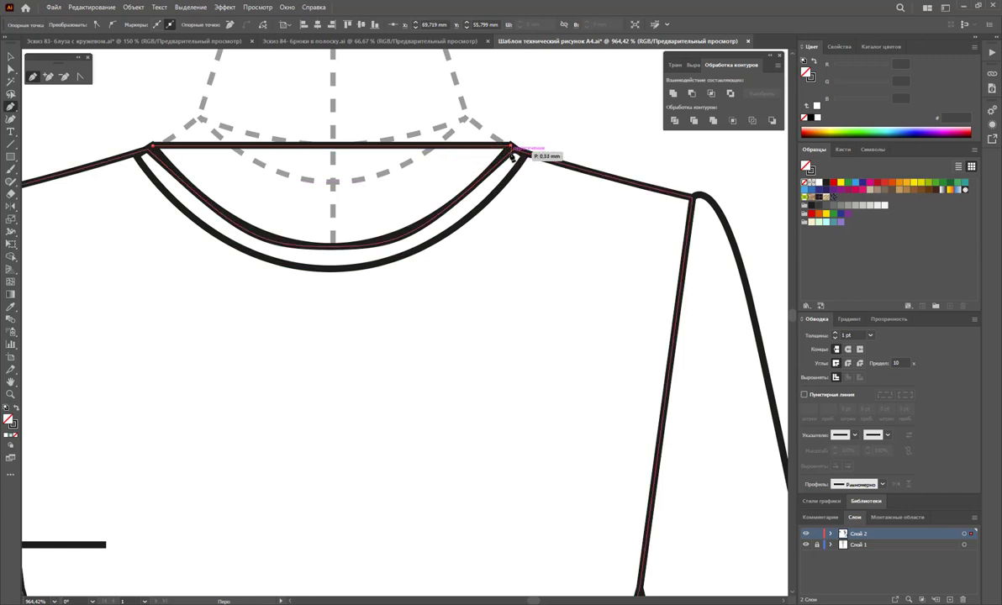
left_click(331, 163)
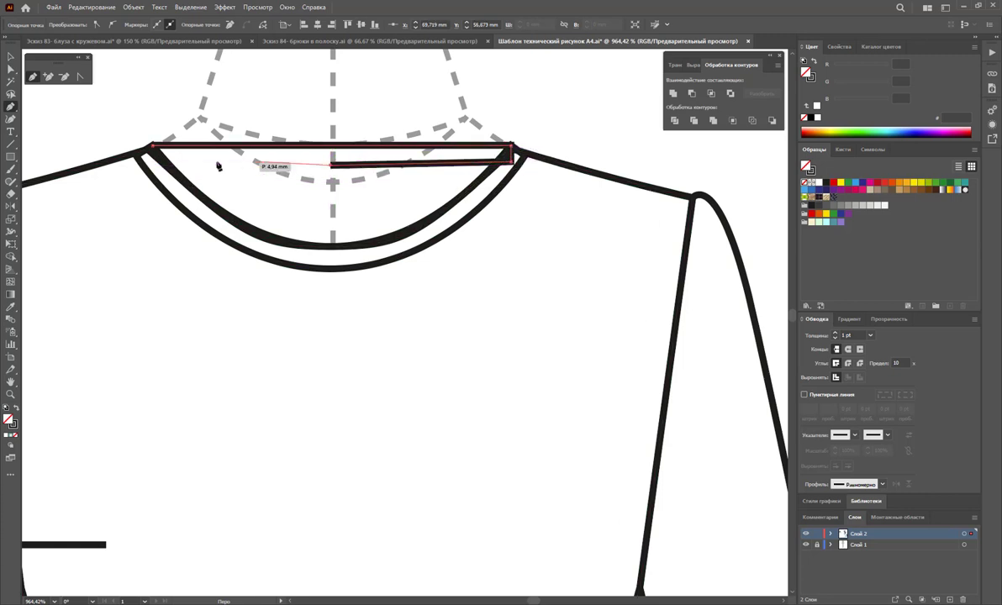
left_click(153, 165)
left_click(152, 146)
key("v")
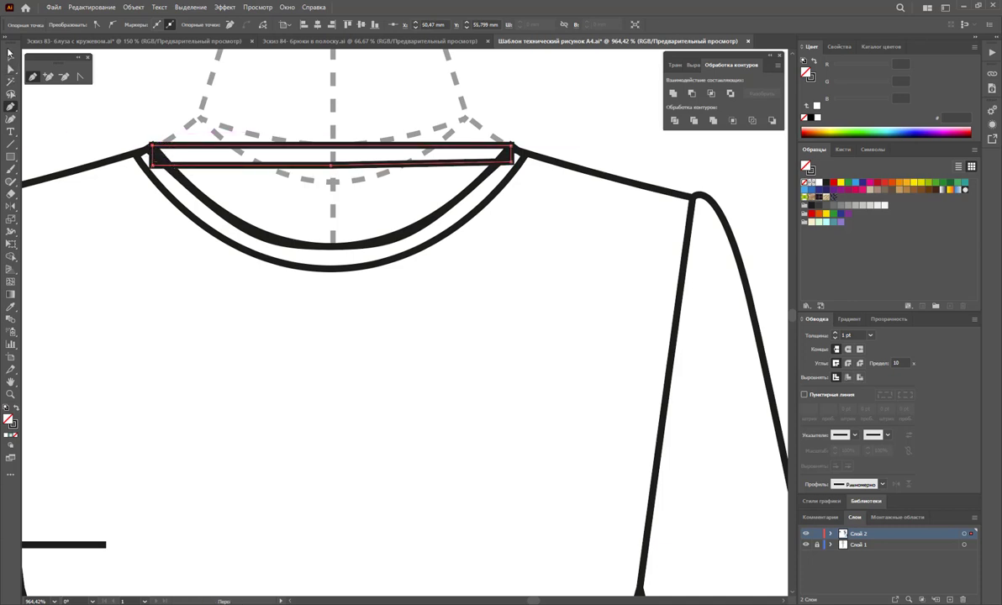
left_click(26, 90)
- Draw a curved closed shape following the scoop from shoulder to shoulder
key("p")
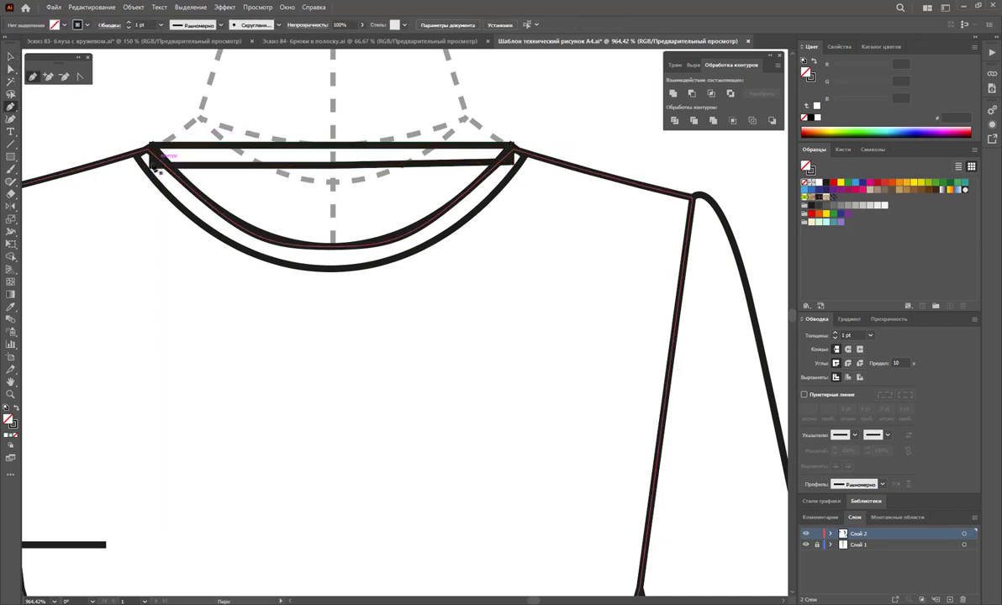
left_click(149, 164)
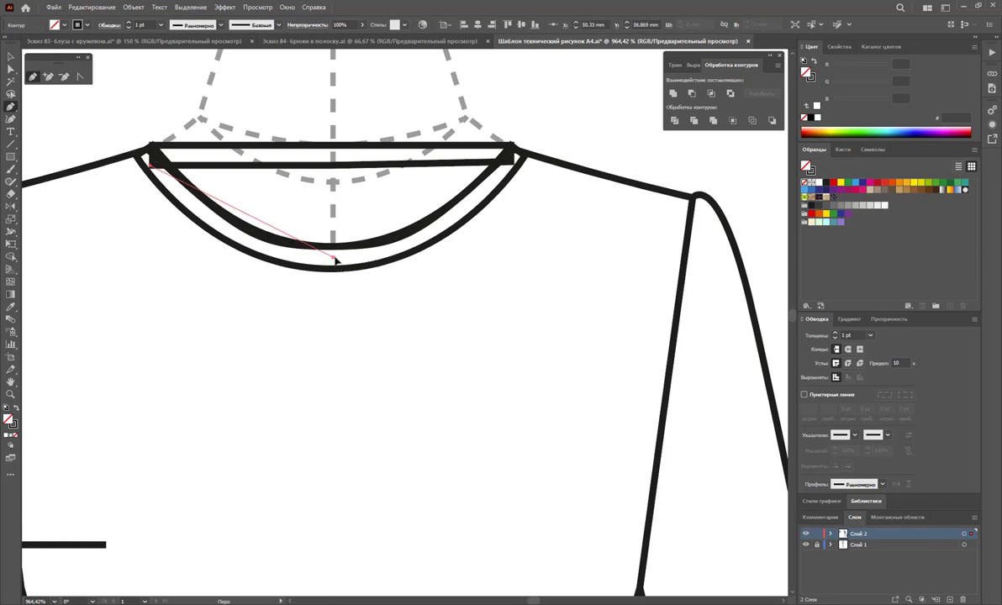
left_click_drag(333, 257, 461, 257)
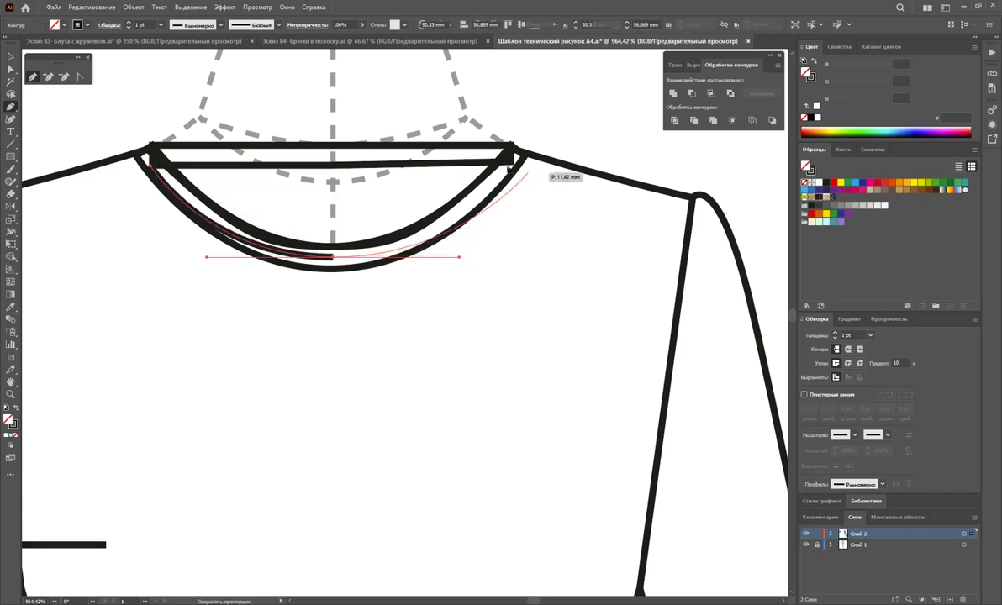
left_click(510, 159)
left_click(153, 163)
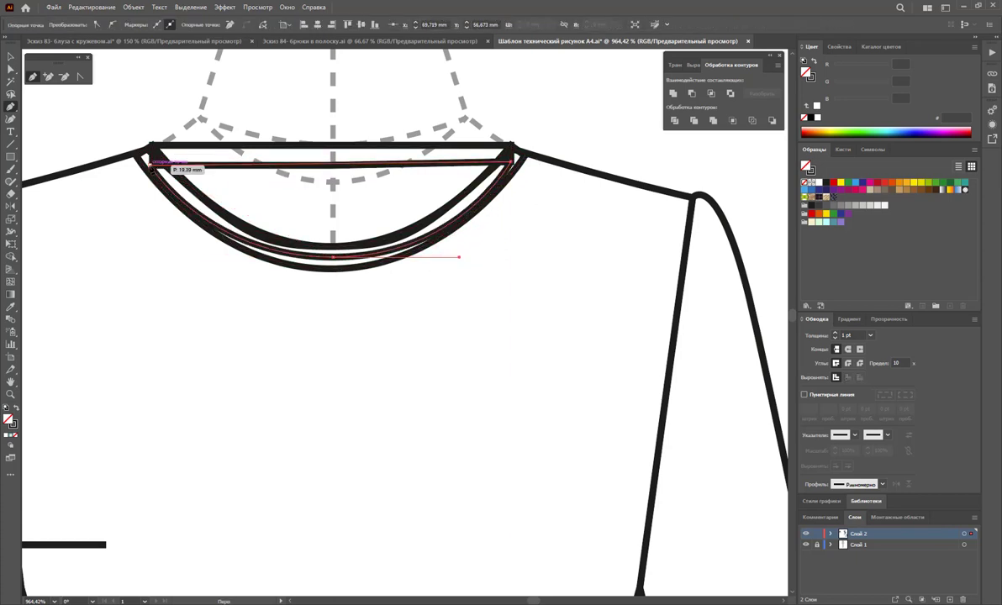
- Bring the new neckline shapes forward in the stacking order
left_click(10, 58)
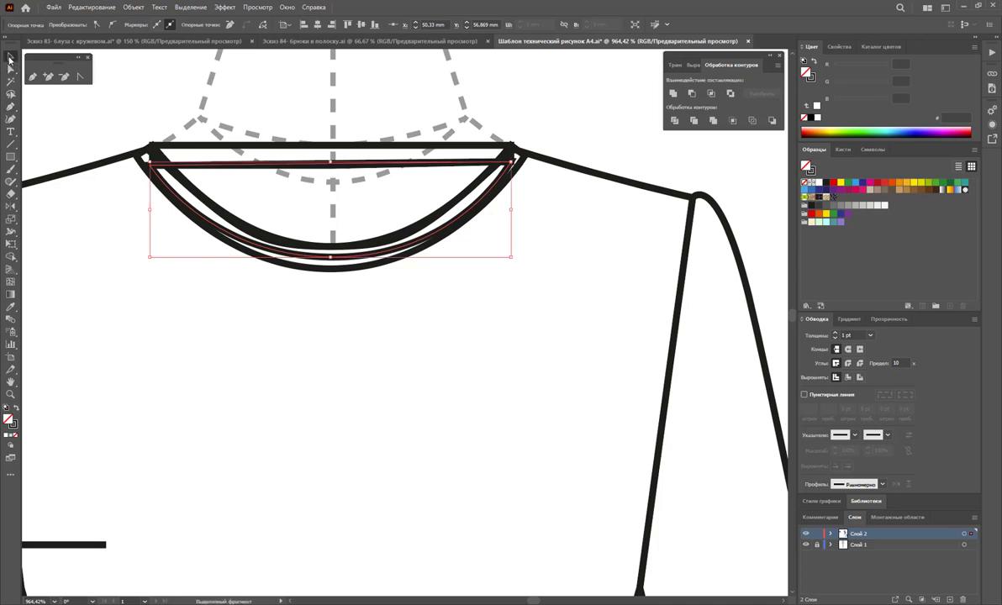
right_click(327, 180)
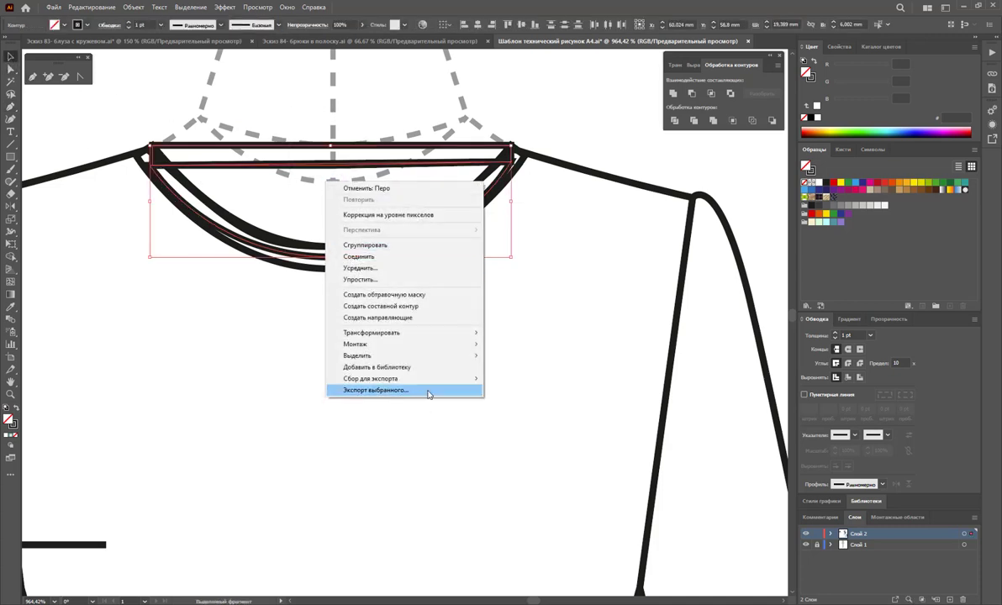
mouse_move(355, 344)
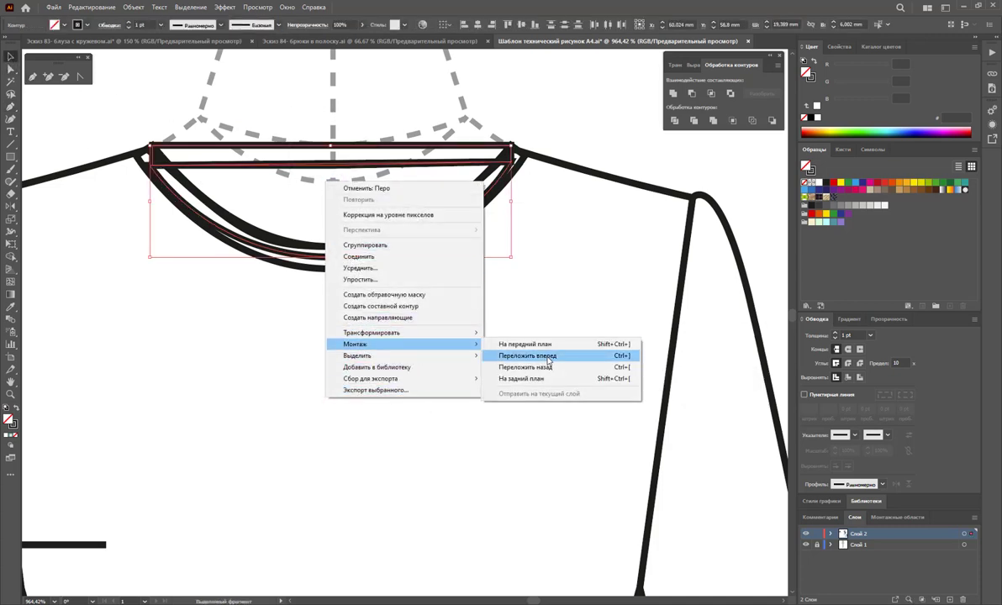
left_click(547, 379)
left_click(602, 146)
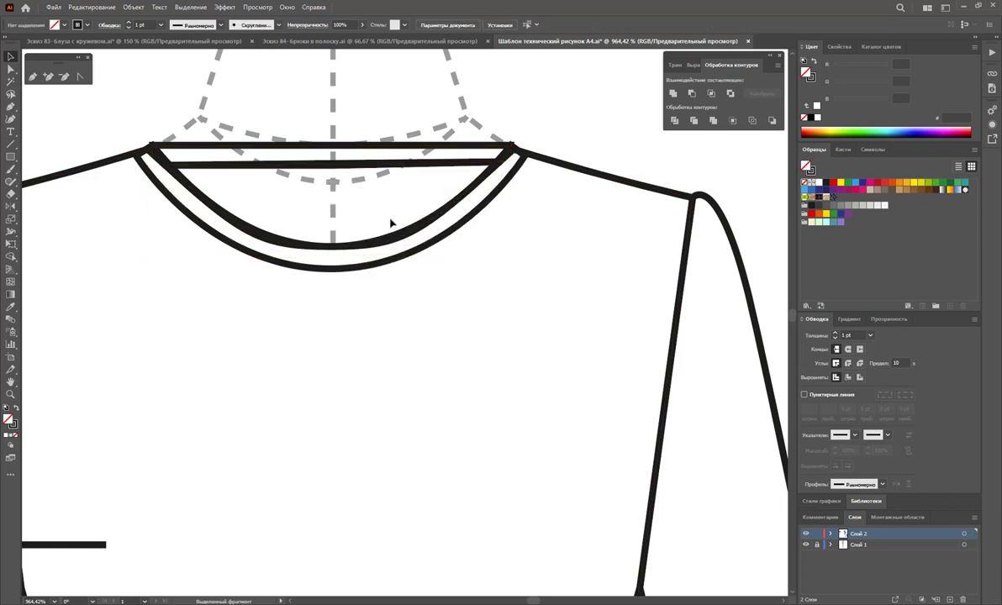
- Select the lower back-neckline line after a failed anchor-adding attempt
left_click(48, 76)
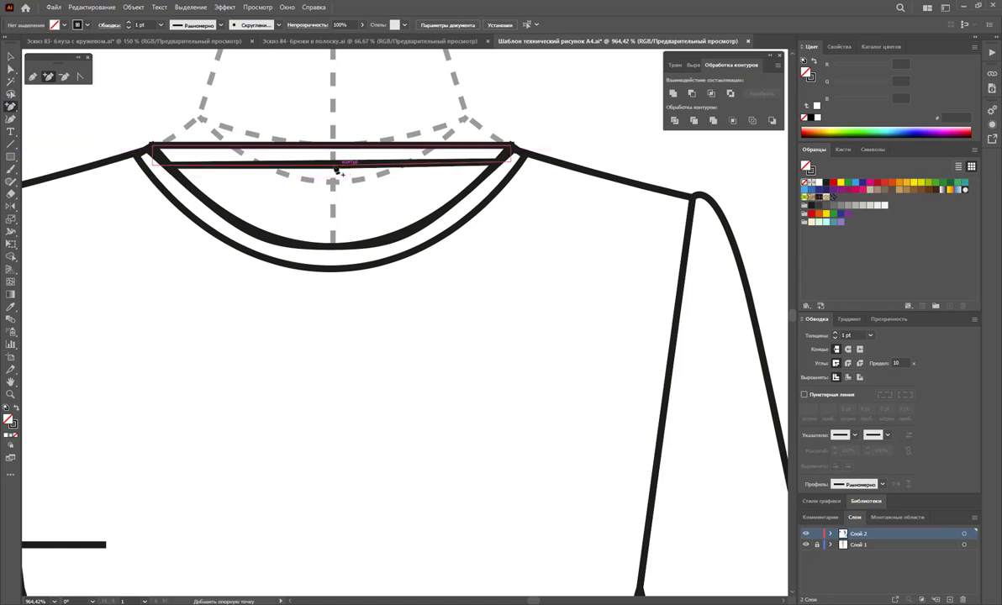
left_click(332, 151)
left_click(602, 323)
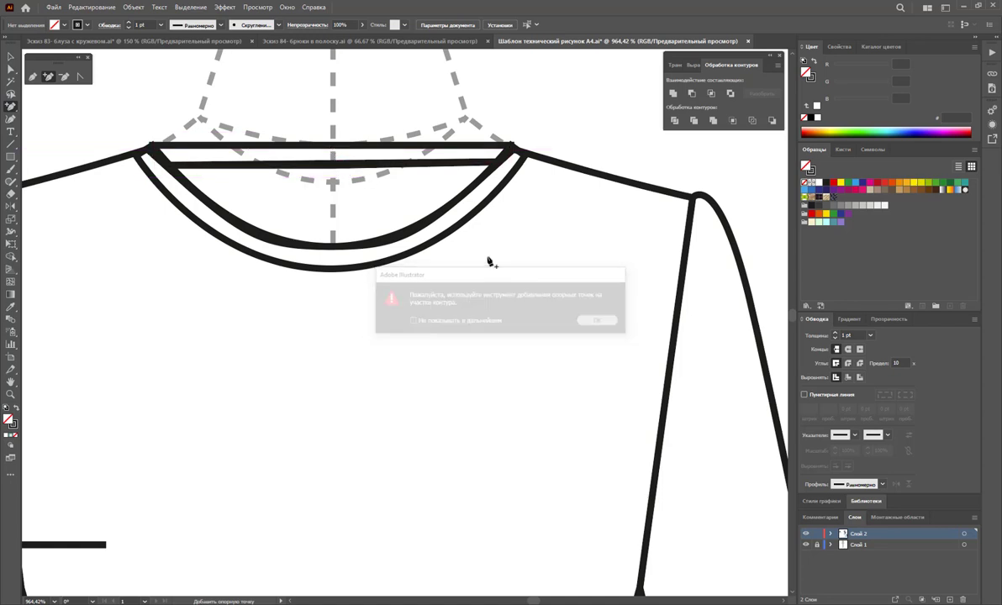
left_click(11, 57)
left_click(387, 149)
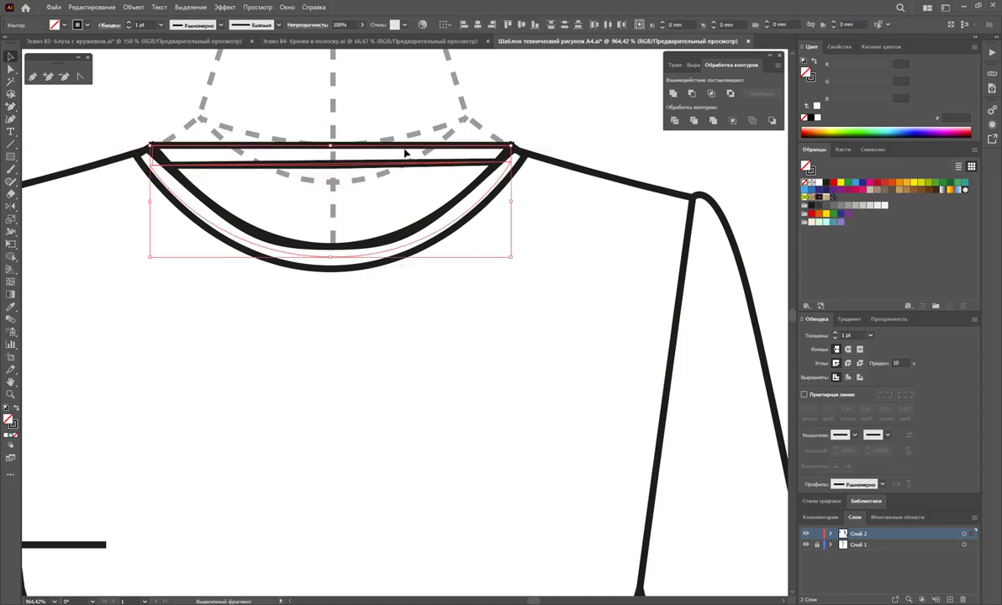
left_click(384, 149, "shift")
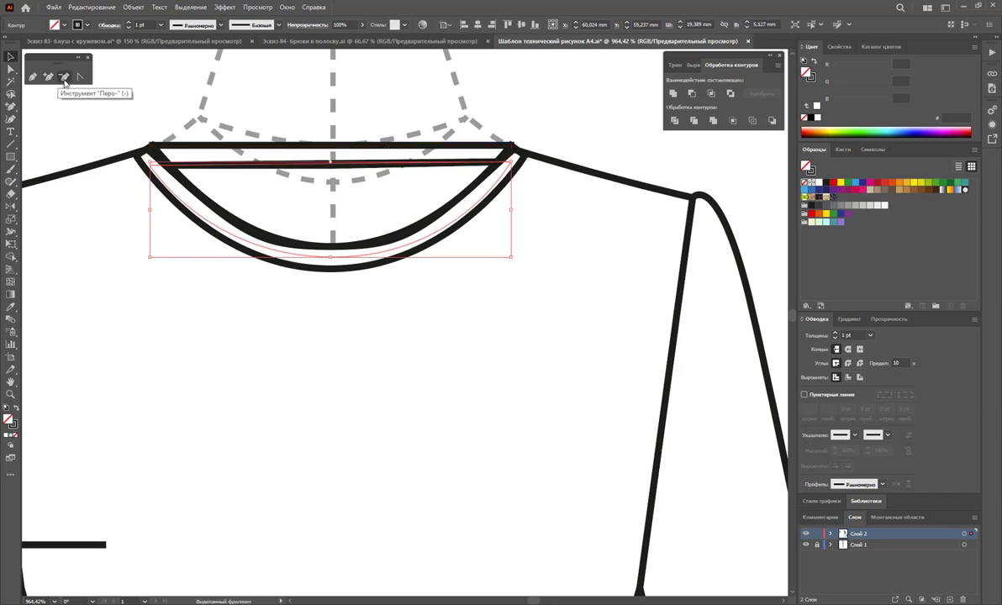
- Add a midpoint anchor to the lower neckline line and pull it downward
left_click(48, 78)
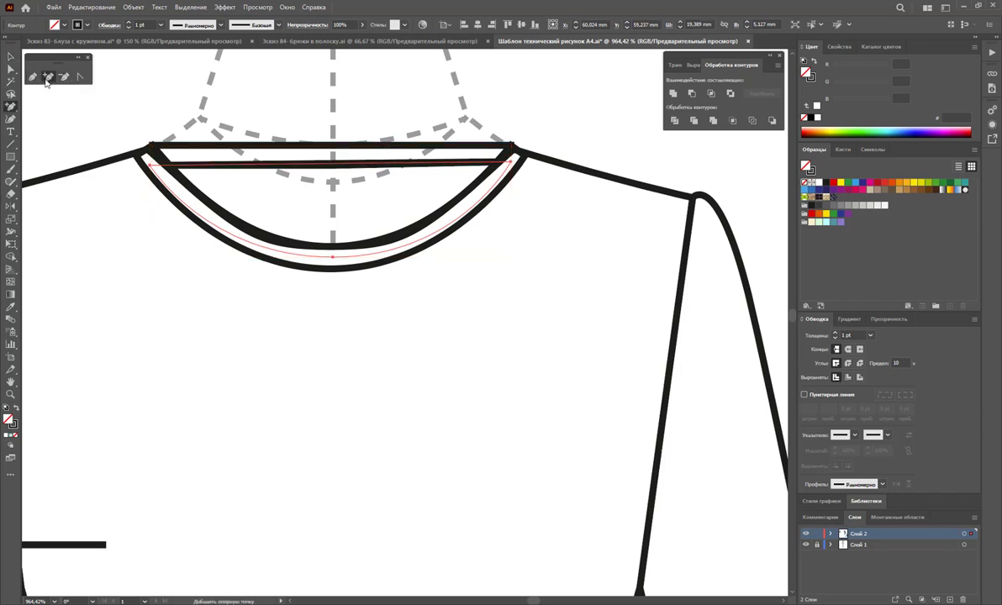
left_click(333, 163)
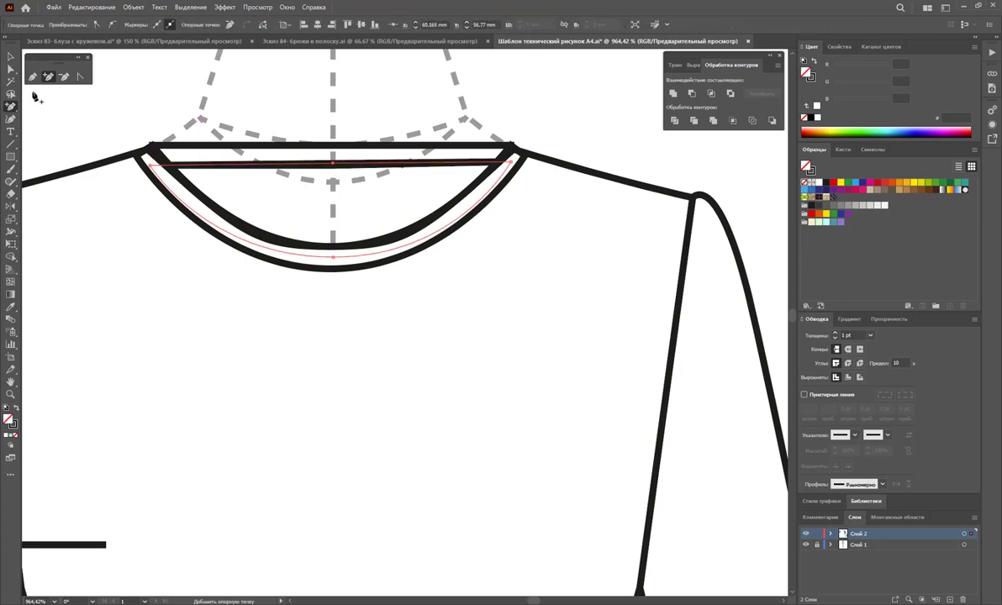
left_click(11, 69)
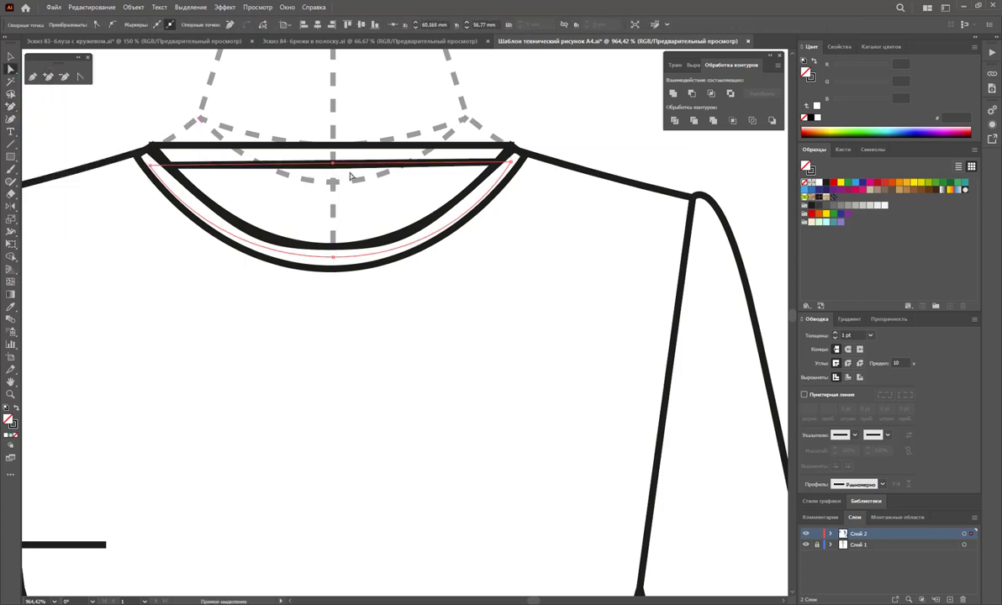
mouse_move(333, 163)
left_mouse_down()
mouse_move(333, 177)
mouse_move(358, 174)
mouse_move(316, 178)
mouse_move(364, 174)
mouse_move(302, 172)
mouse_move(275, 183)
mouse_move(395, 172)
left_mouse_up()
left_click(80, 77)
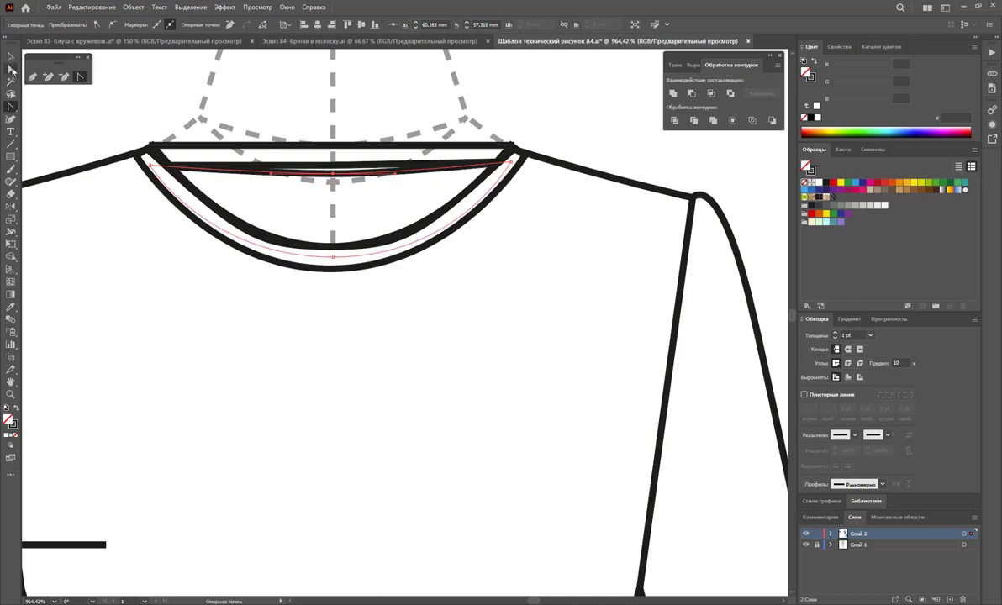
- Try adding more anchors on the neckline, dismissing the warnings that appear
left_click(48, 76)
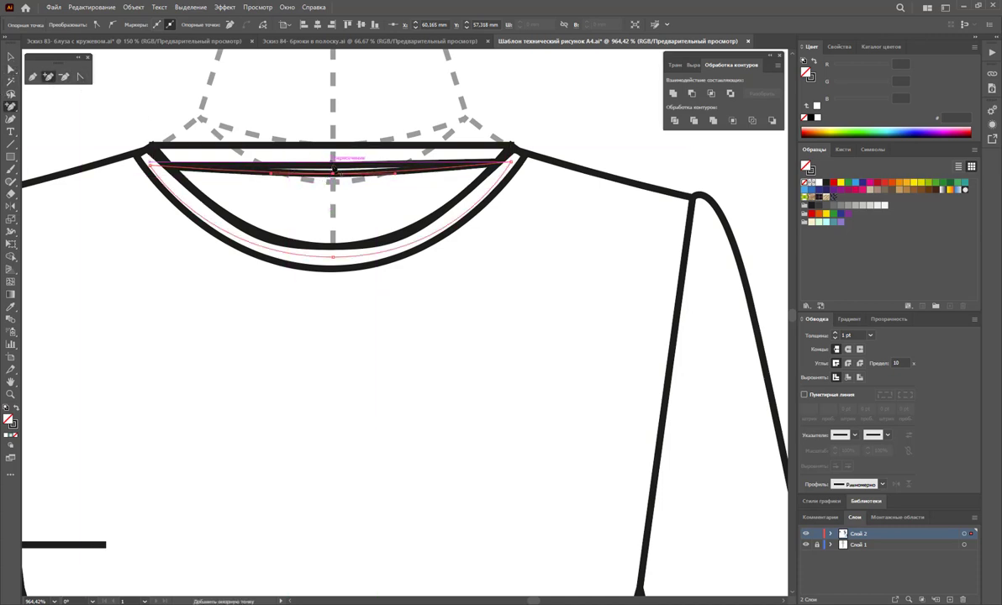
left_click(349, 158)
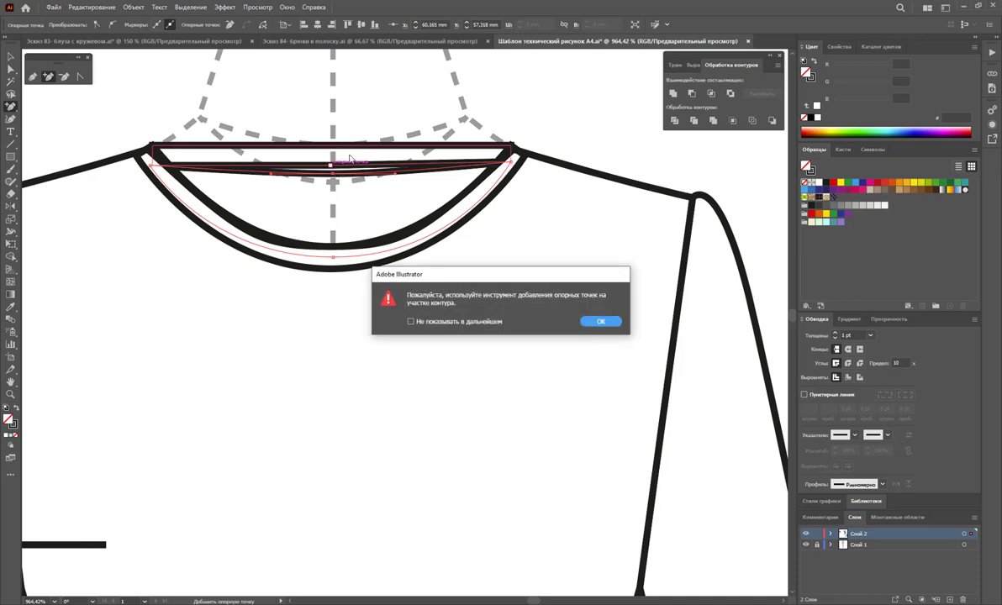
left_click(598, 322)
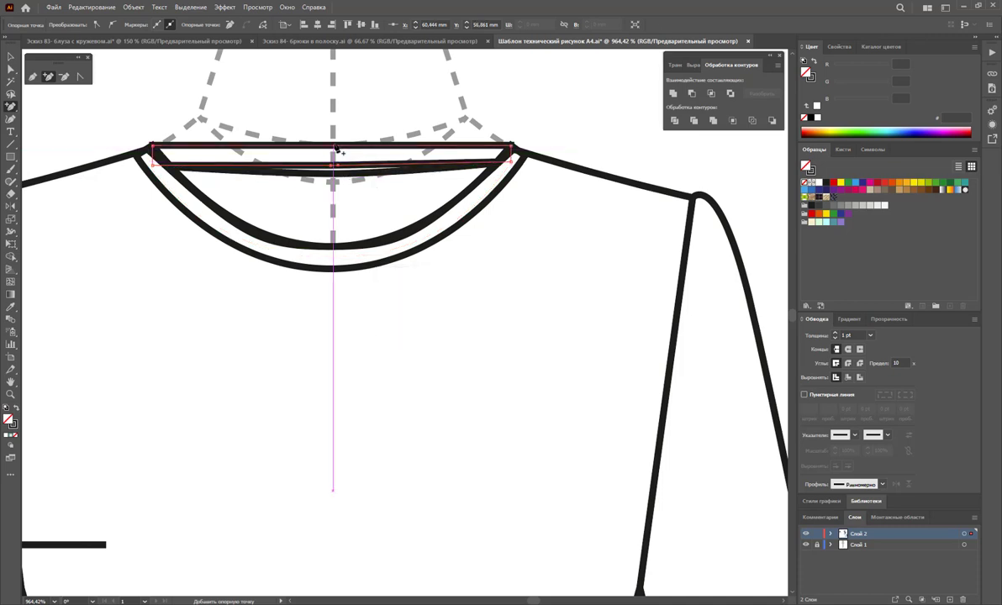
left_click(338, 150)
left_click(598, 323)
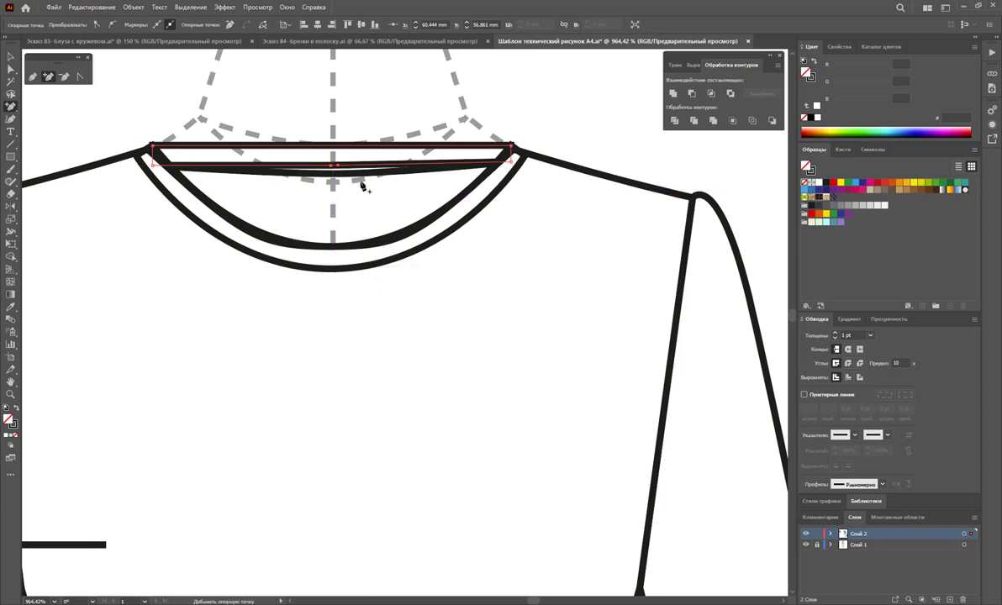
left_click(64, 76)
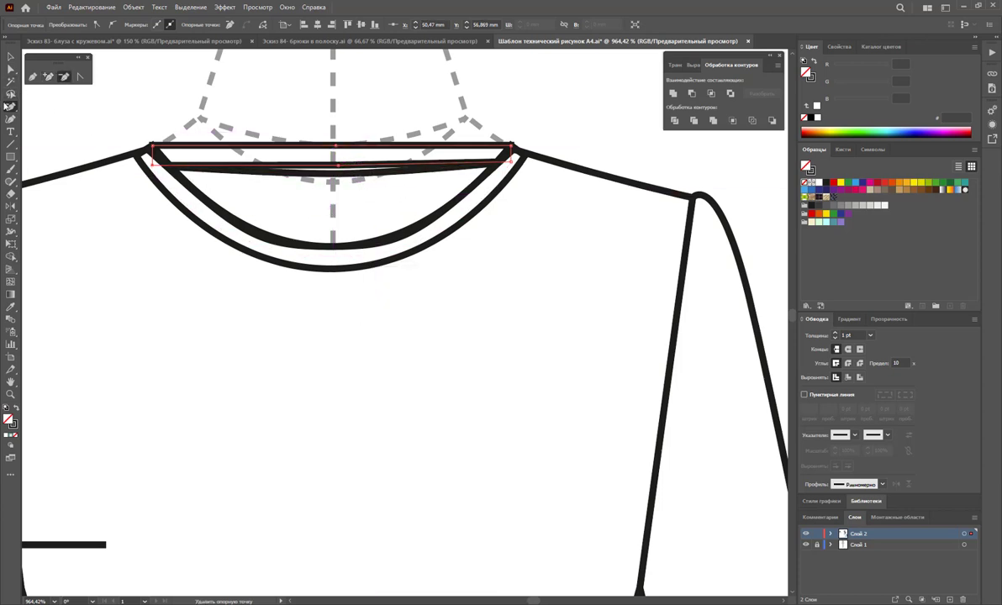
- Lower the centre anchors of both neckline lines and smooth them into curves
left_click(10, 69)
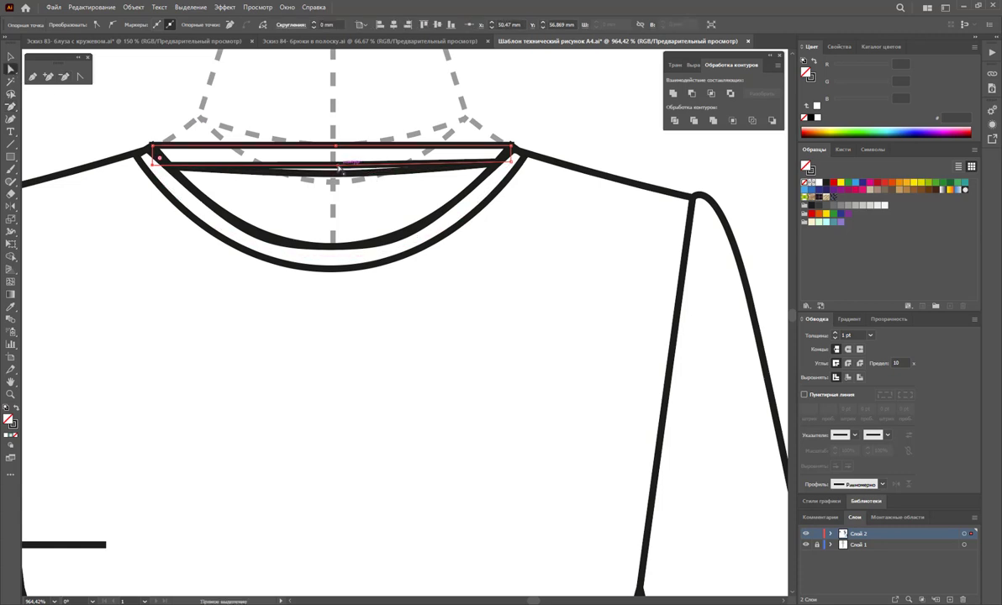
left_click_drag(340, 170, 333, 177)
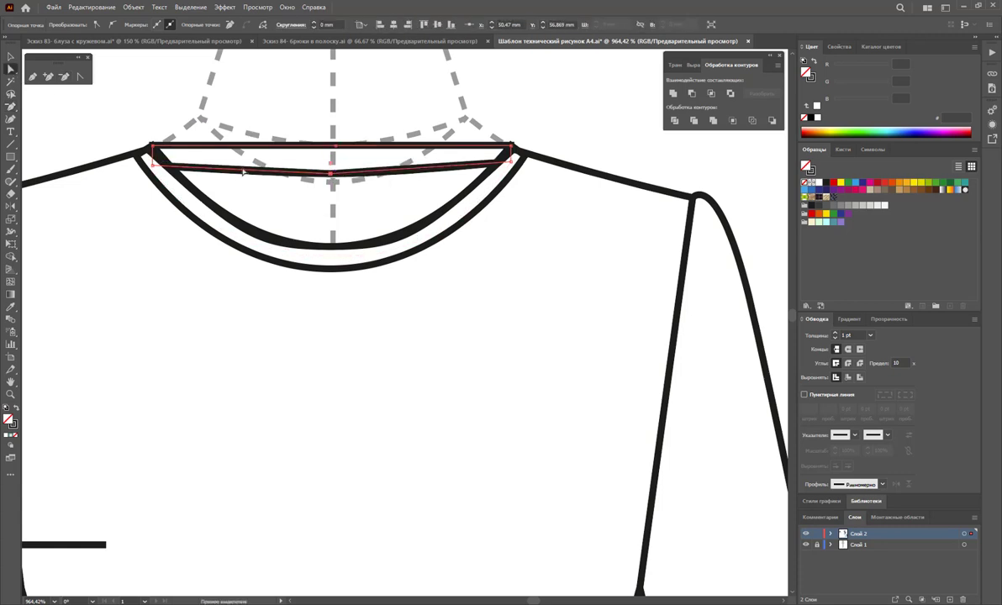
left_click(80, 77)
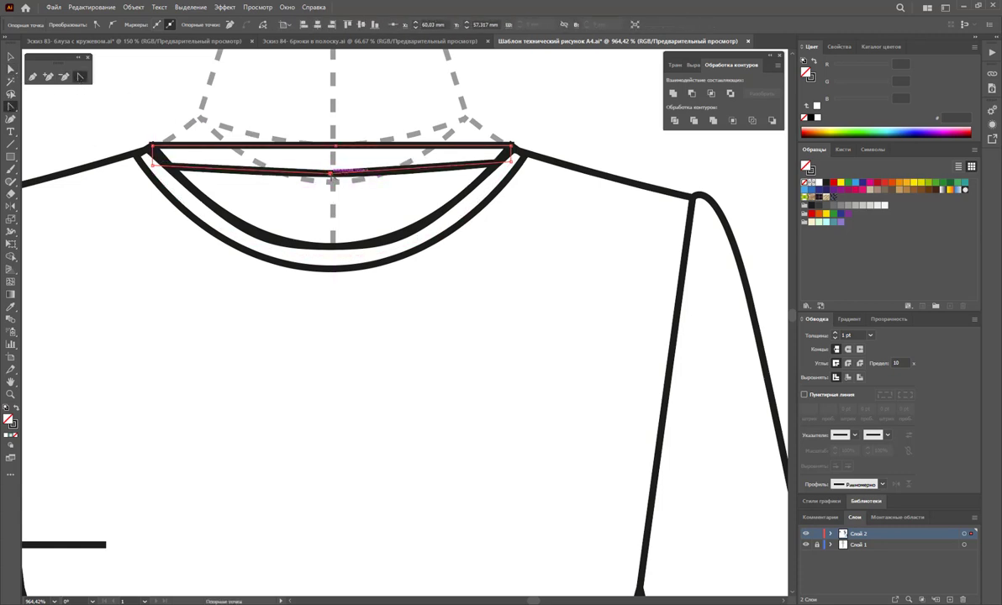
left_click_drag(330, 174, 263, 179)
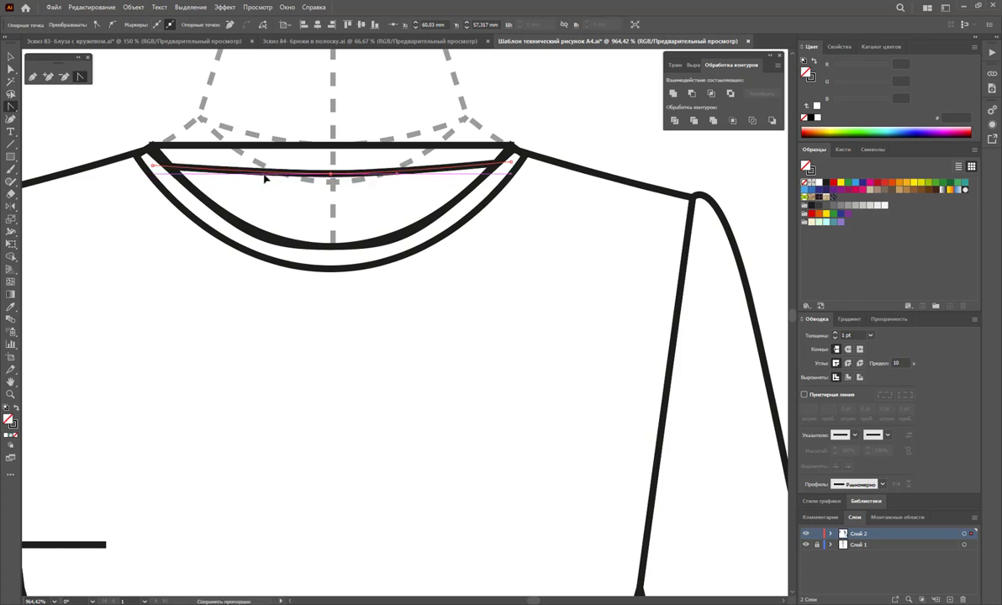
left_click(10, 70)
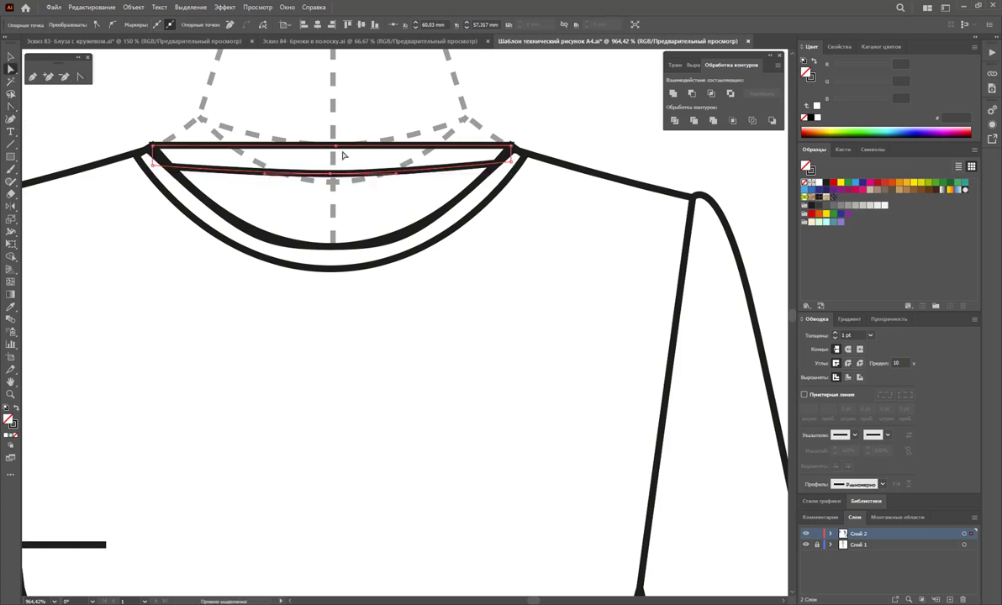
left_click_drag(333, 147, 333, 157)
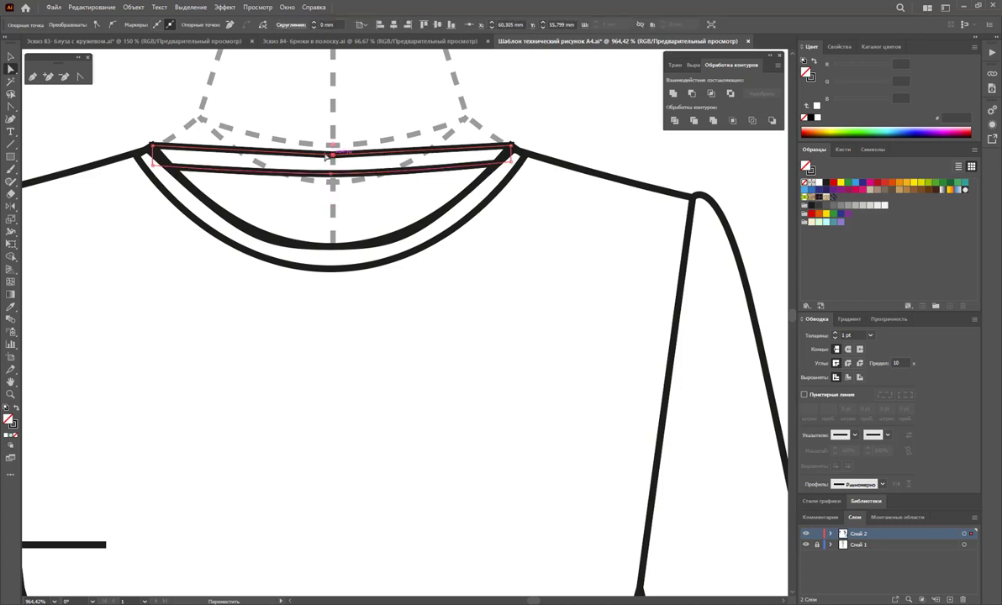
left_click(10, 106)
left_click_drag(333, 158, 404, 155)
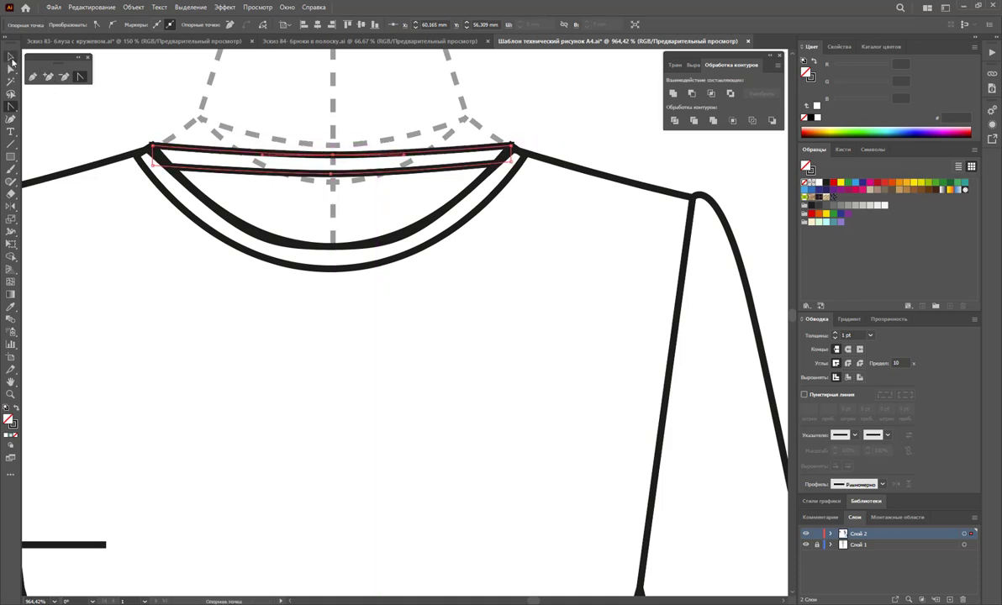
- Check the neckline lines with the inner curve, then zoom out to the whole bodice
left_click(12, 59)
left_click(298, 116)
left_click_drag(353, 110, 515, 186)
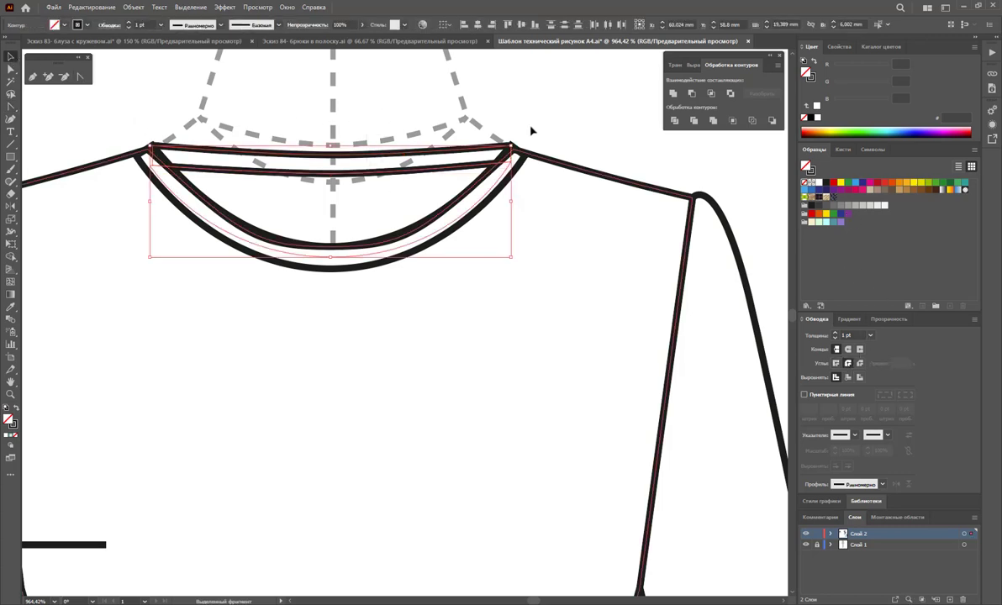
left_click(521, 279)
key("ctrl+minus")
left_click(370, 388, "alt")
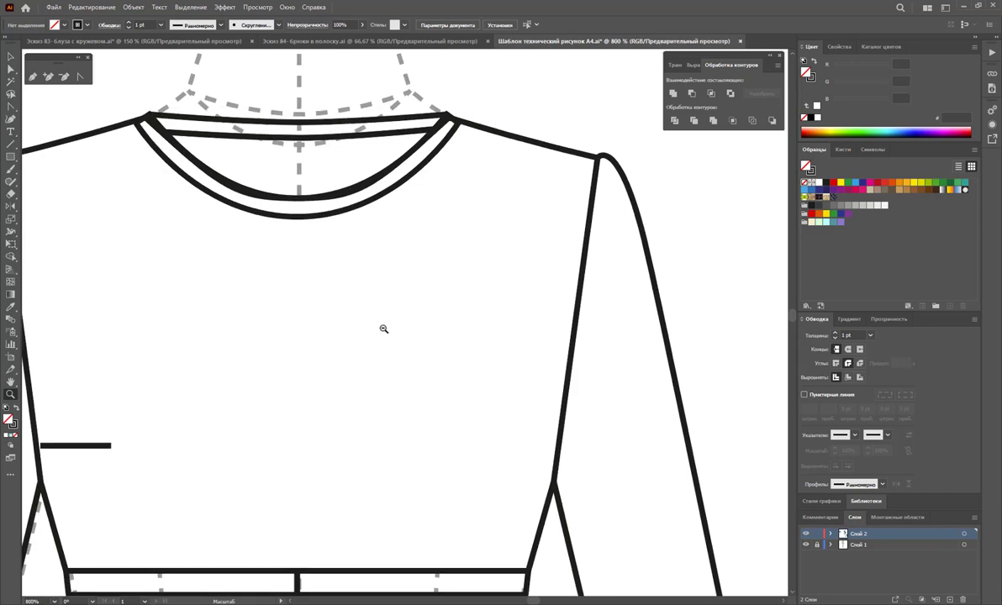
- Zoom out to the whole garment and select the waistband and bodice outlines
left_click(386, 329, "alt")
left_click(452, 353, "alt")
left_click(454, 395, "alt")
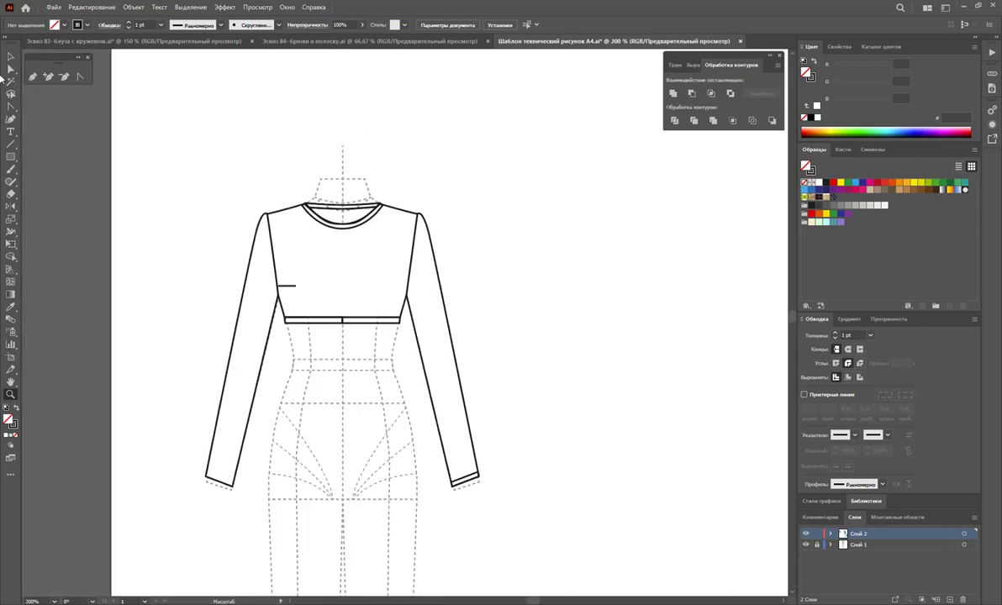
left_click(11, 59)
scroll(438, 265, "down", 1)
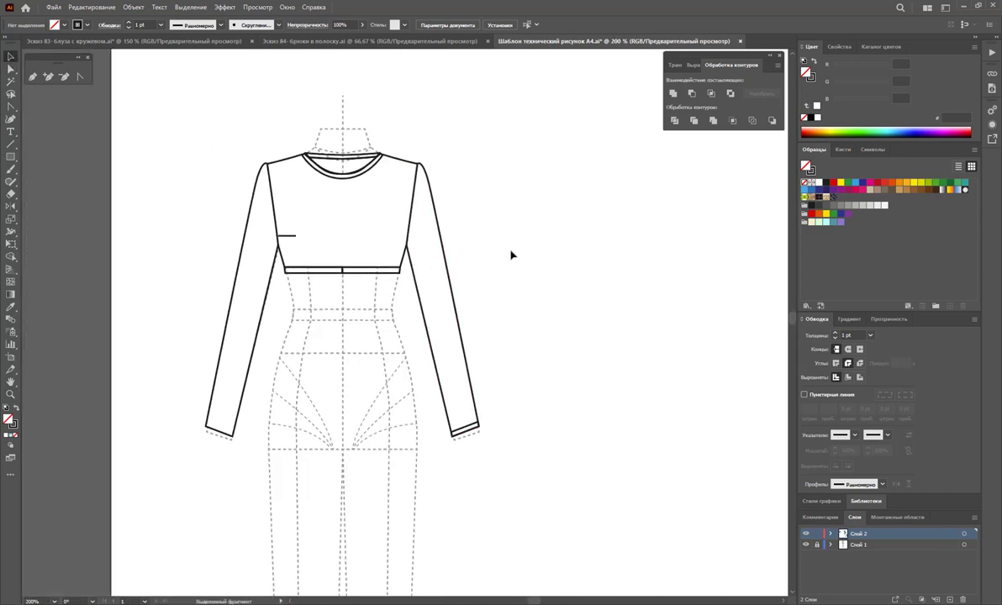
left_click(336, 271)
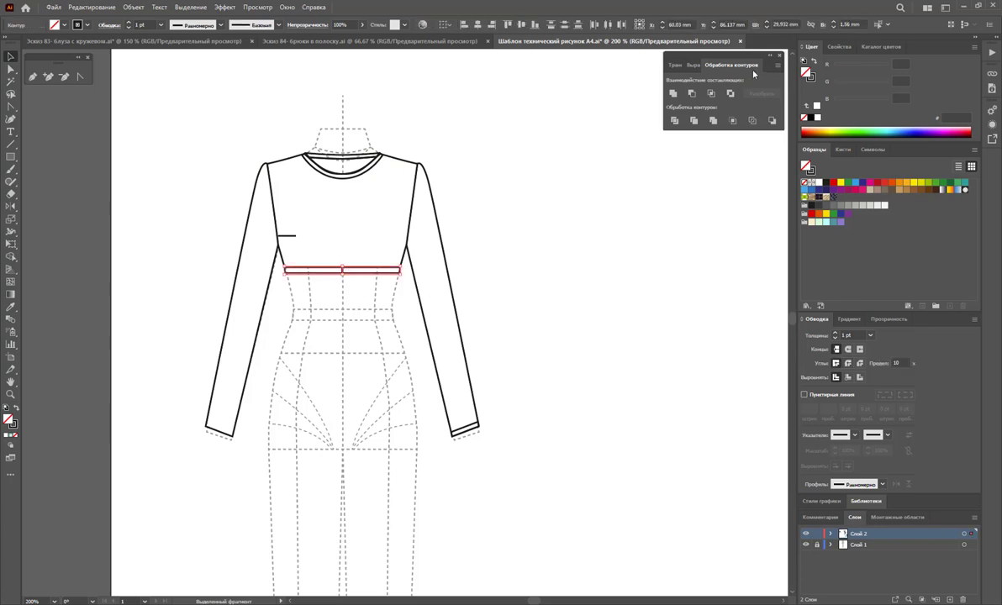
left_click(673, 95)
left_click(459, 217)
left_click(454, 313)
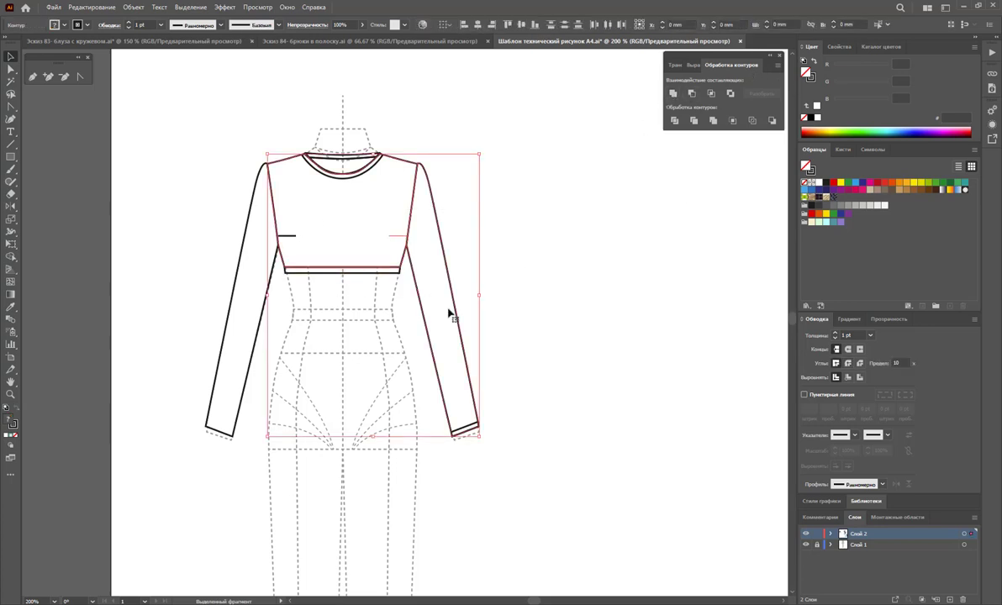
- Bring the right bodice's short dart mark to the front, then select the whole sweater
left_click(396, 234)
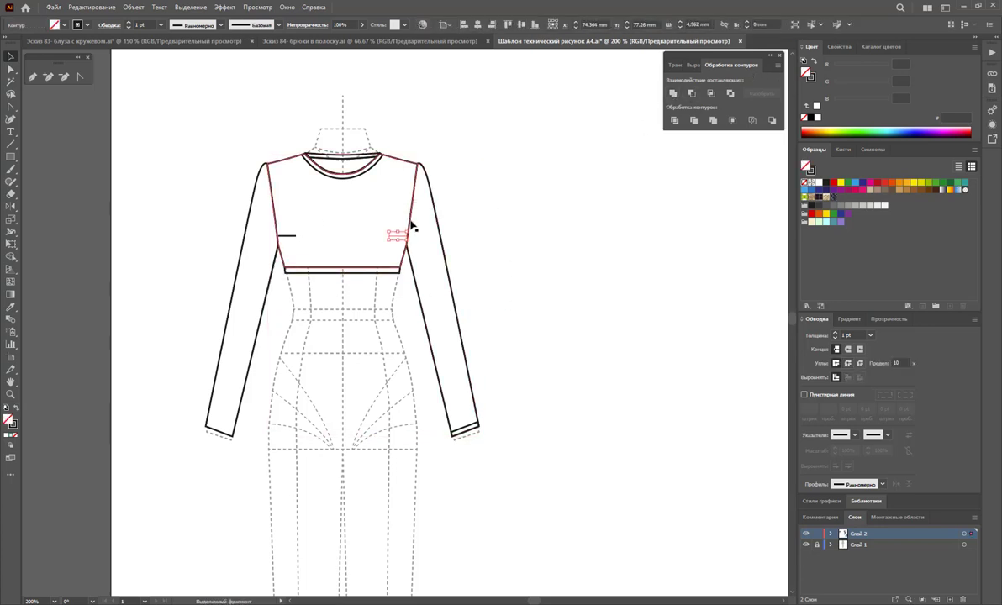
right_click(386, 227)
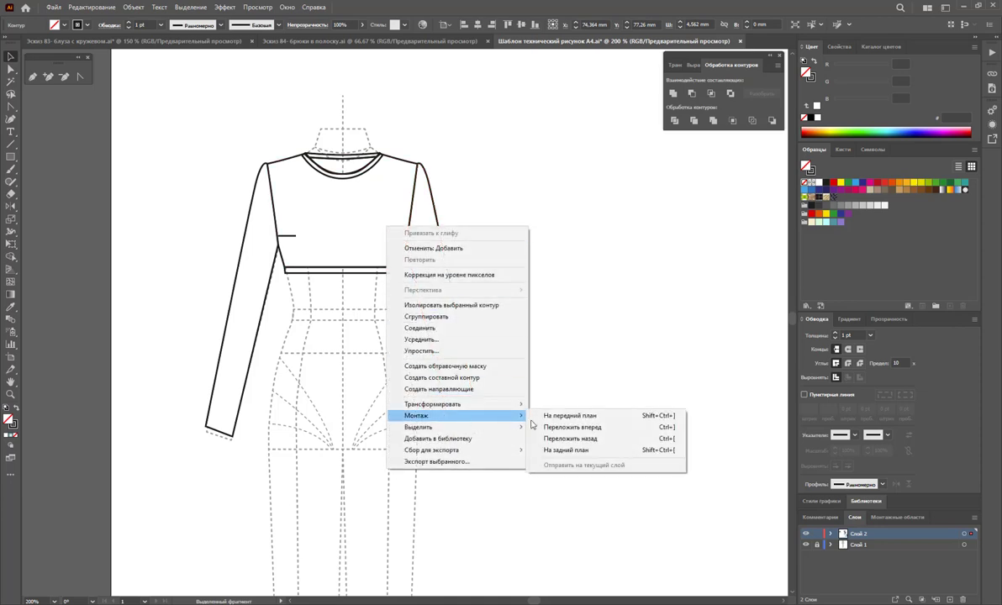
left_click(570, 415)
left_click(498, 324)
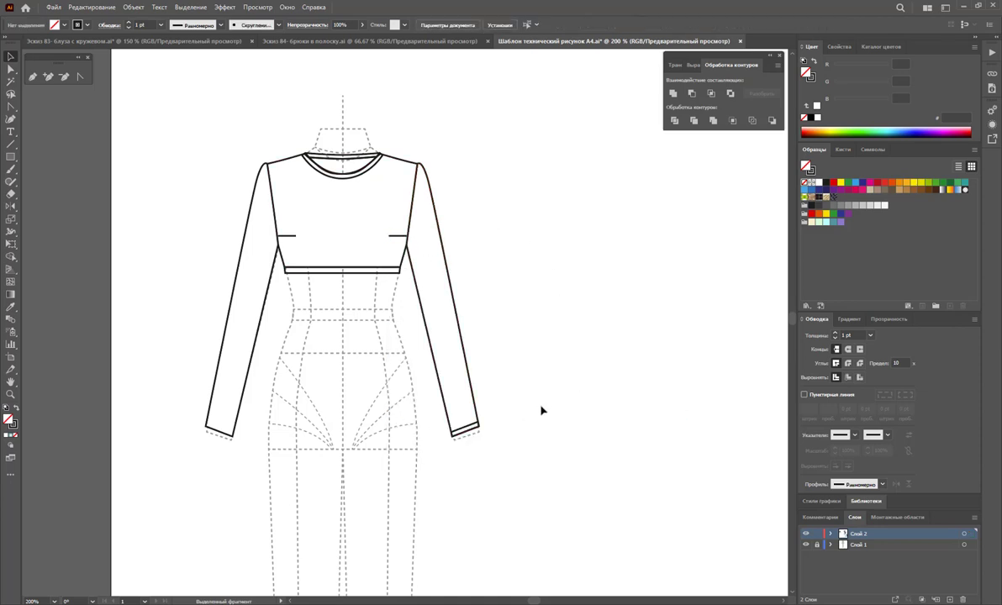
left_click_drag(551, 485, 198, 148)
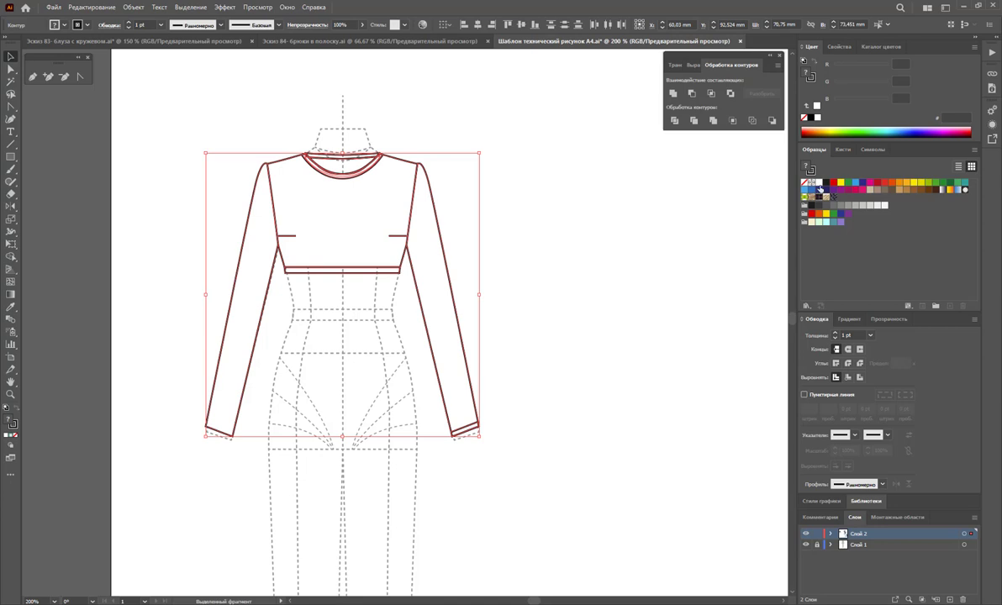
- Select the right sleeve cuff
left_click(578, 261)
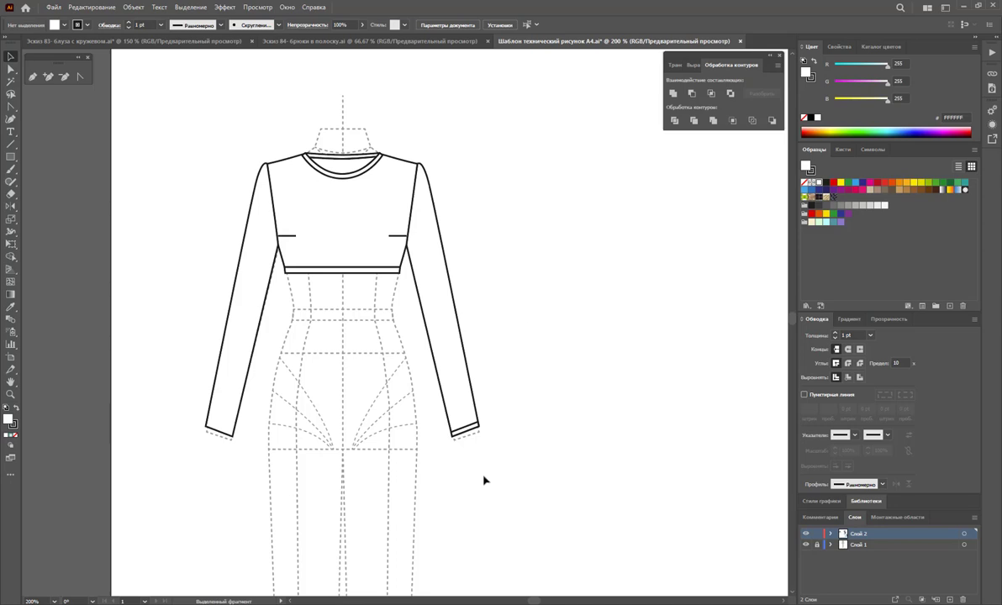
key("a")
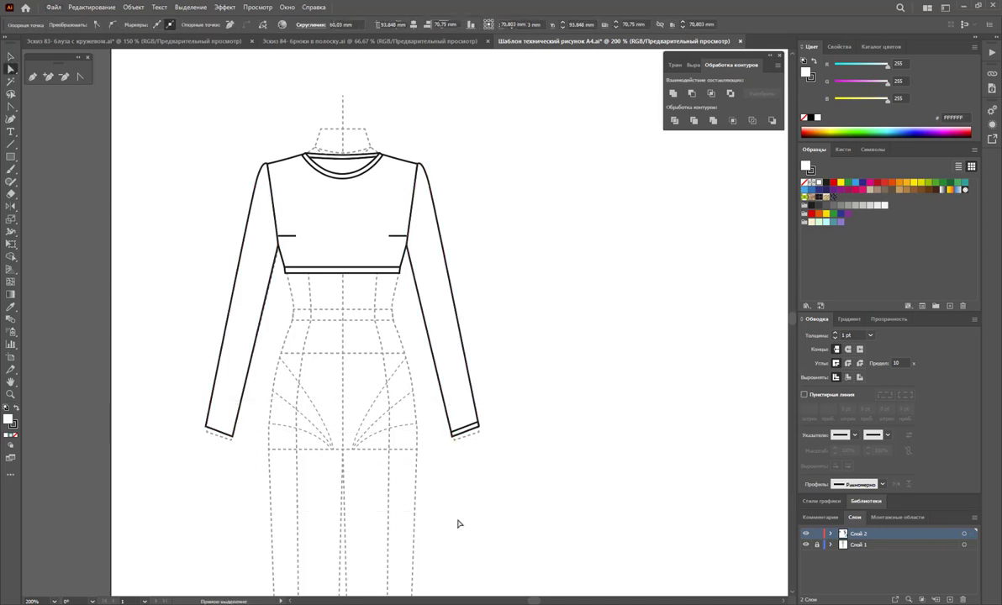
left_click_drag(457, 519, 217, 386)
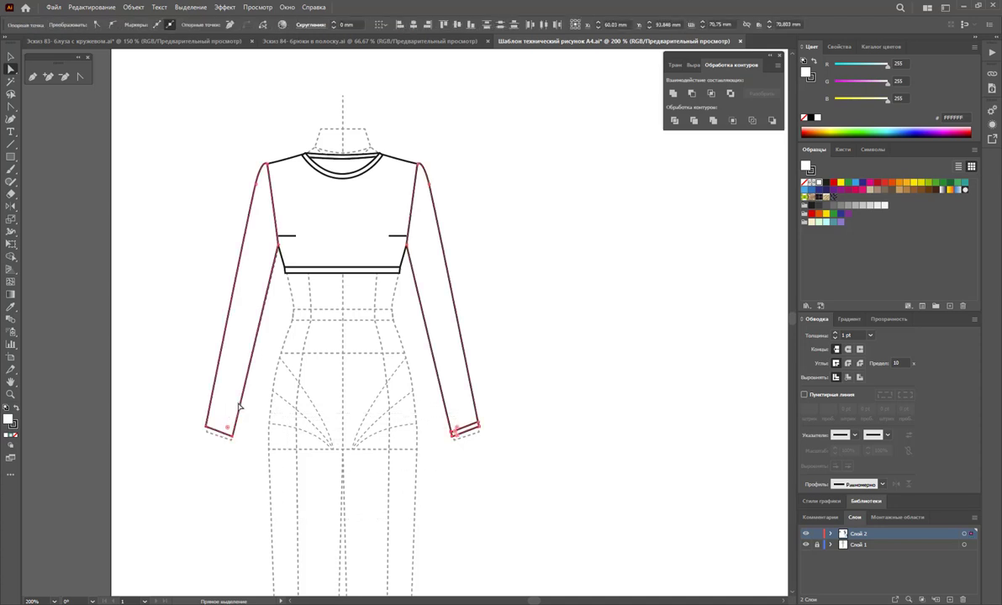
left_click(473, 502)
key("v")
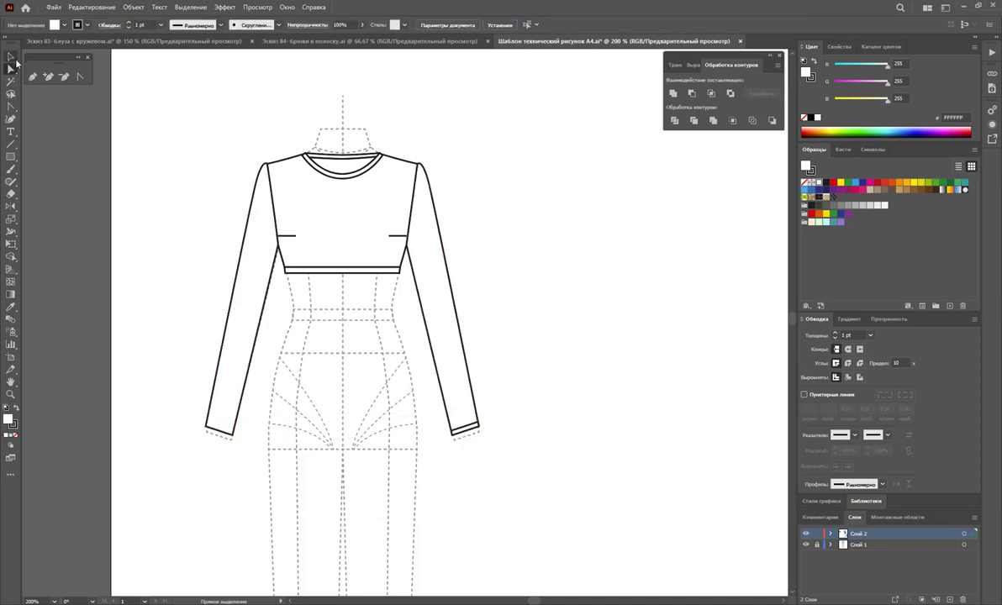
left_click(477, 431)
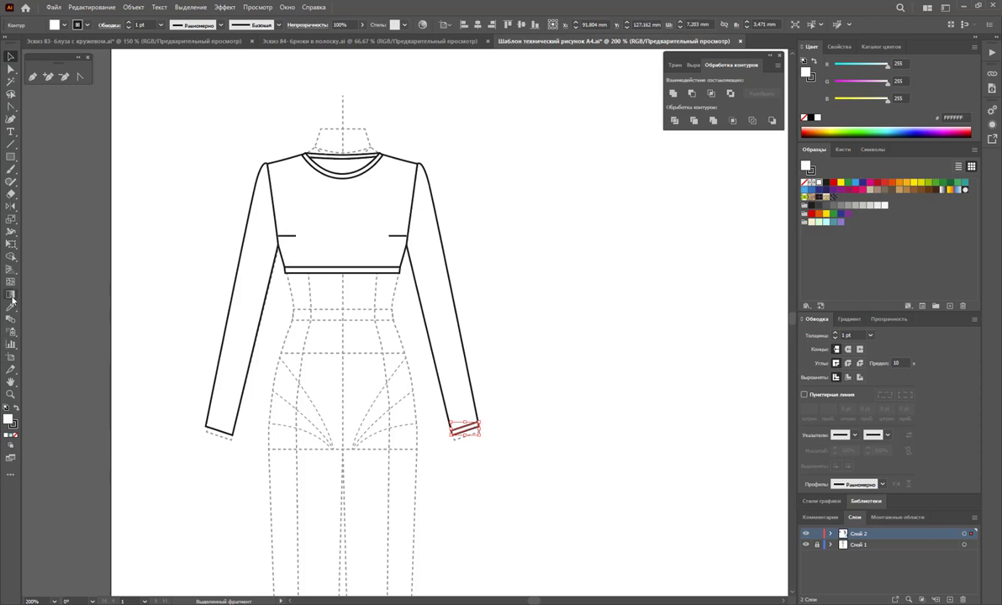
- Reflect a copy of the cuff onto the left sleeve about the neck centre
left_click(10, 206)
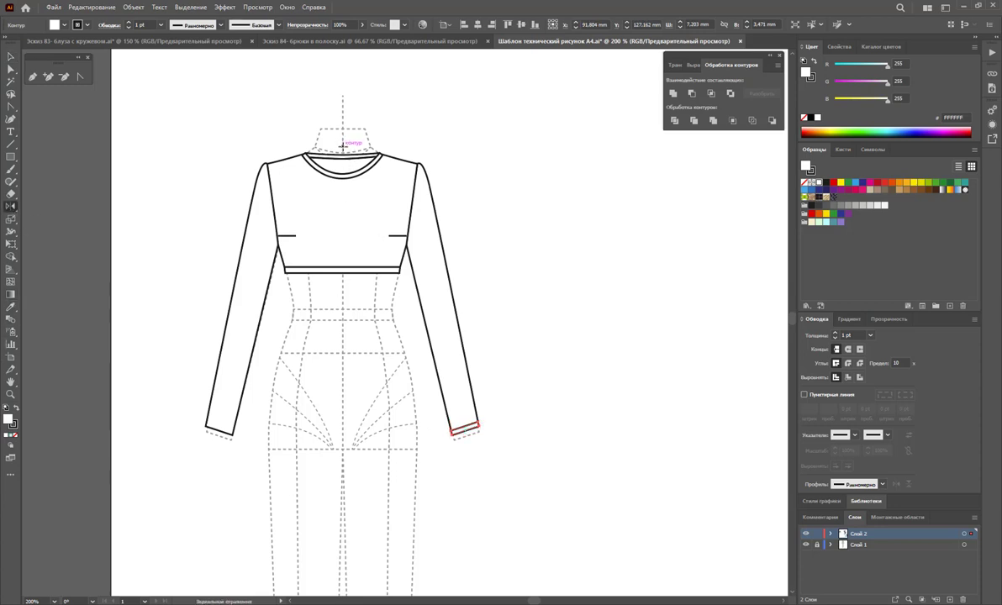
left_click(343, 147)
left_click_drag(356, 164, 213, 209)
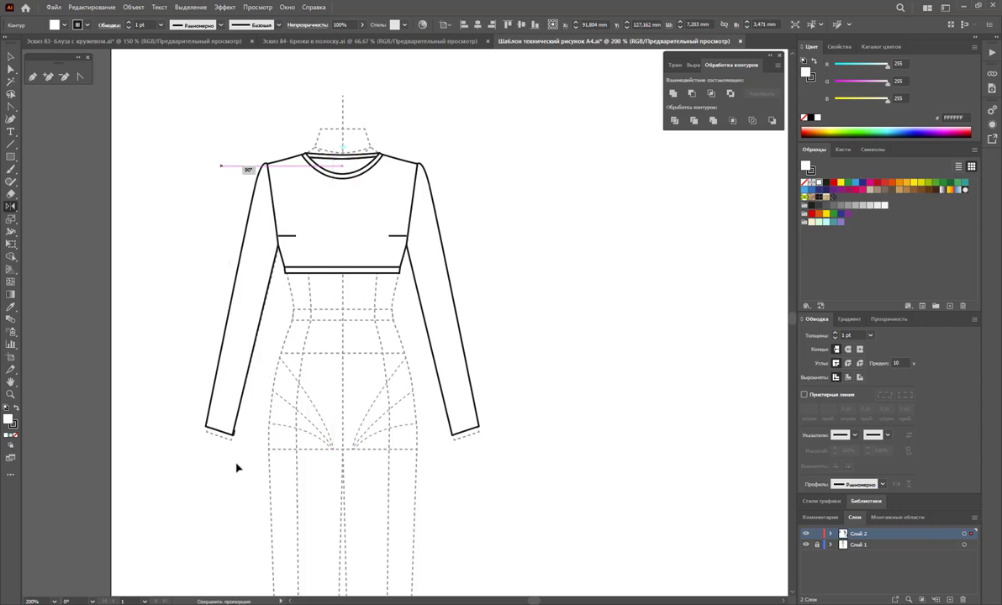
mouse_move(237, 469)
left_mouse_down()
mouse_move(171, 404)
mouse_move(176, 374)
left_mouse_up()
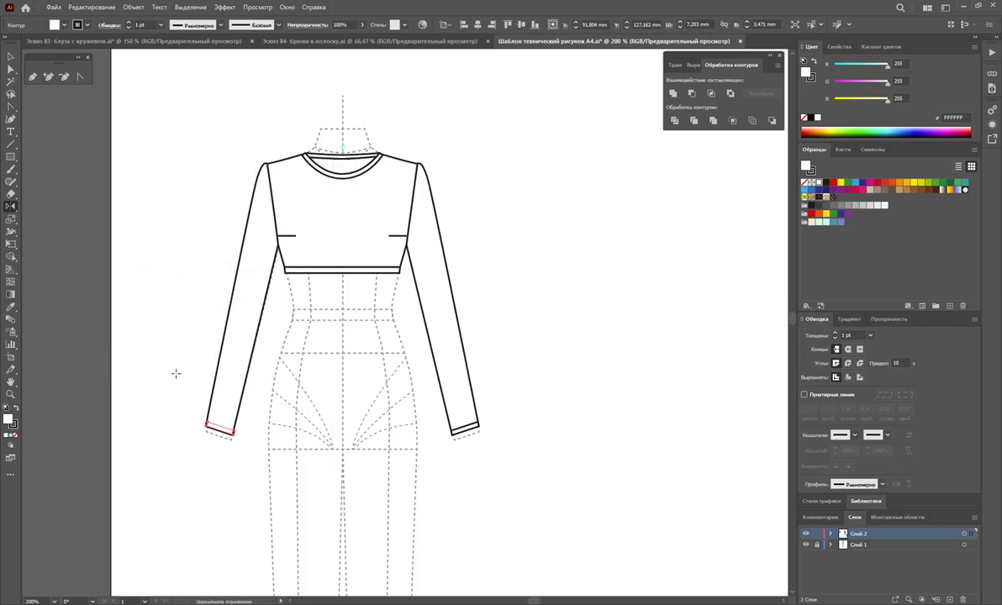
key("v")
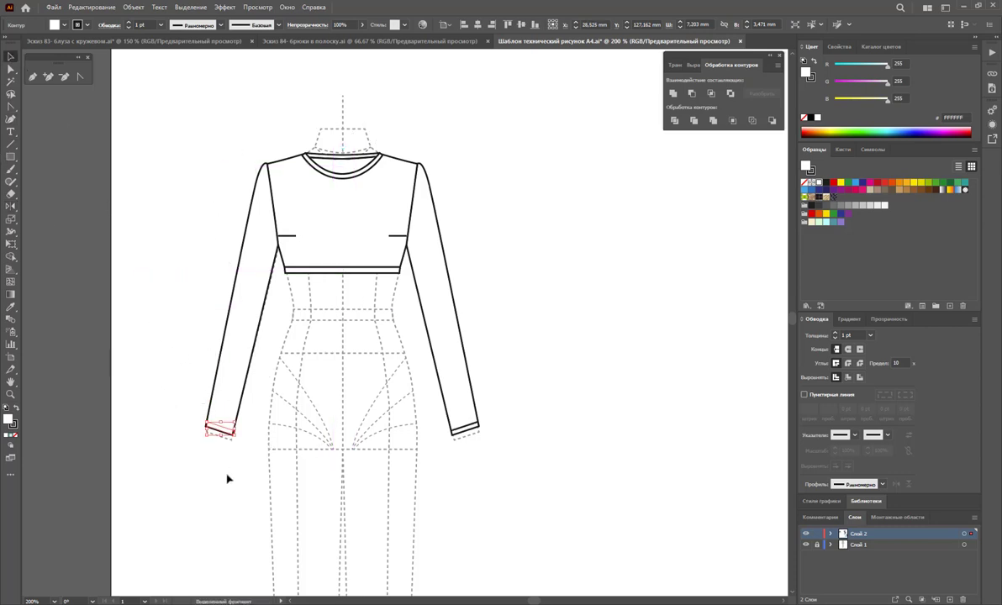
left_click(201, 402)
- Bring the left cuff in front of the sleeve
left_click(260, 449)
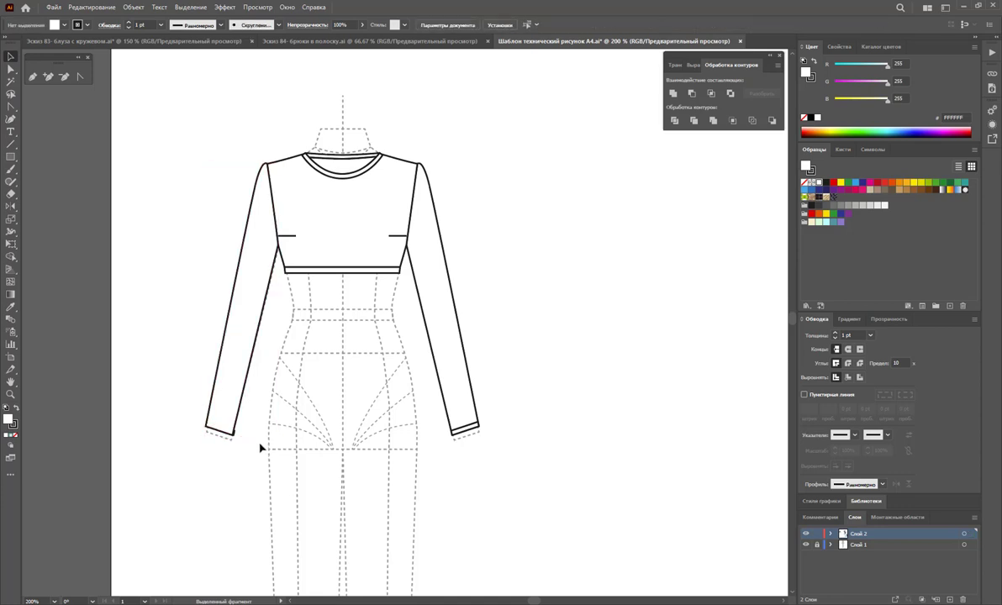
left_click(238, 419)
left_click(222, 350, "shift")
right_click(203, 355)
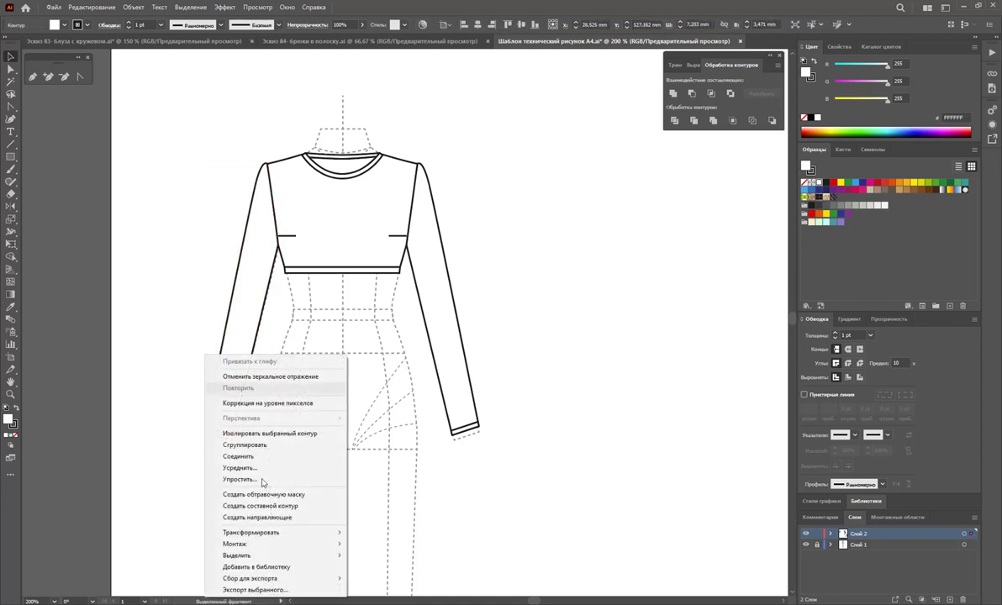
left_click(387, 542)
left_click(228, 438)
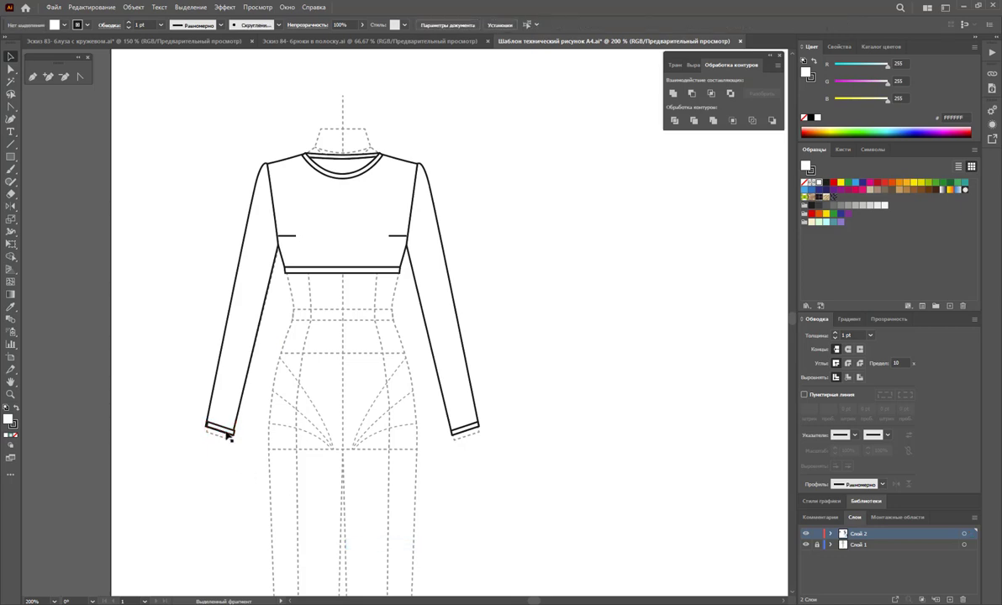
left_click(226, 435)
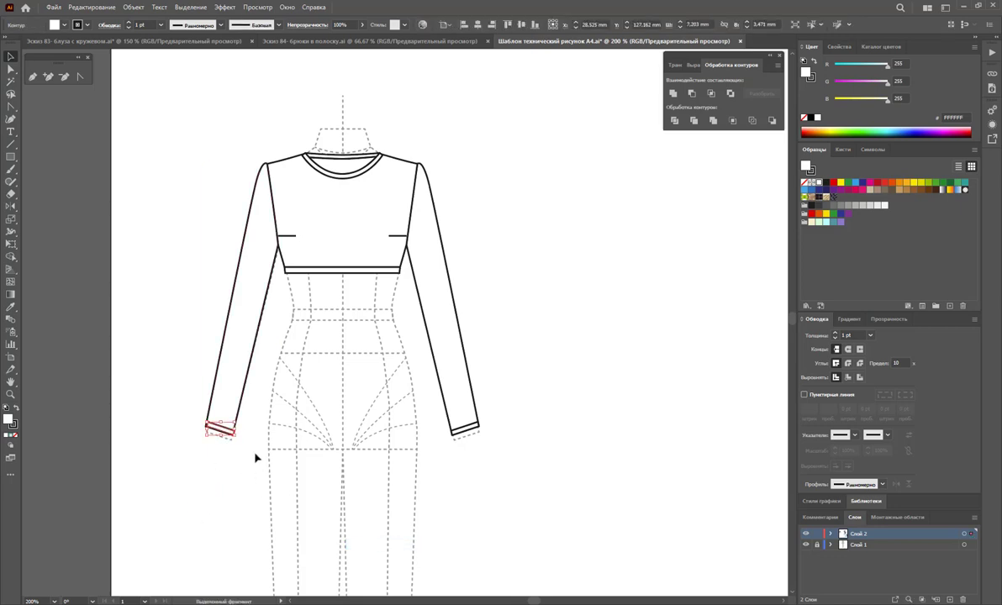
left_click(253, 478)
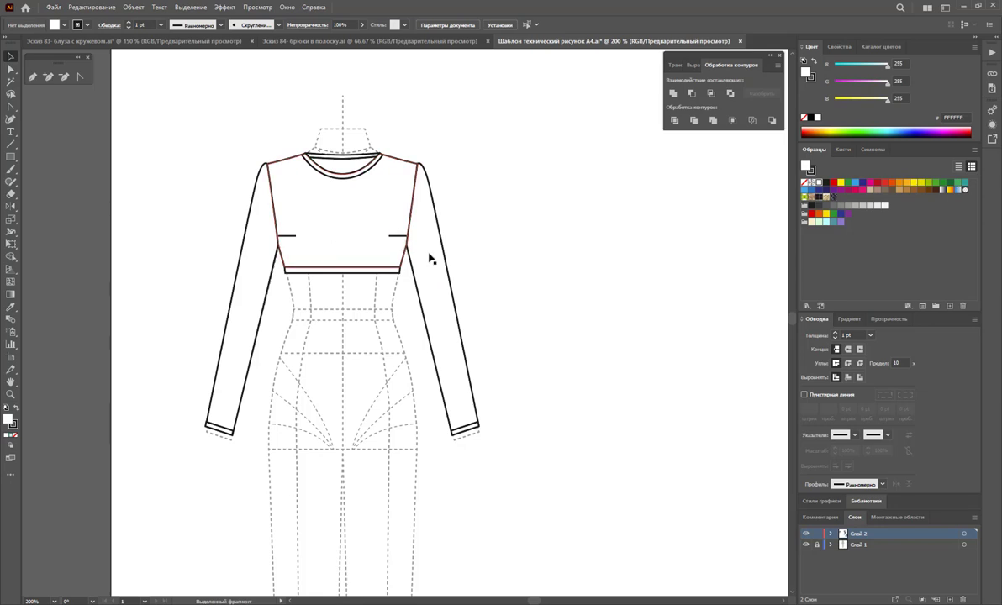
- Zoom out and group all the crop-top outlines
key("z")
left_click_drag(600, 329, 453, 311)
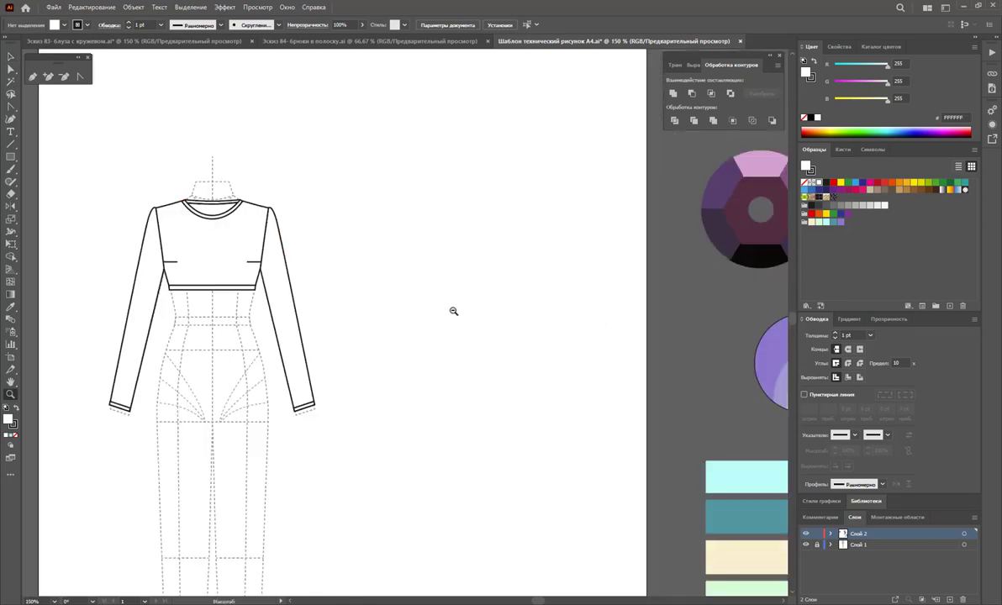
scroll(431, 308, "down", 3)
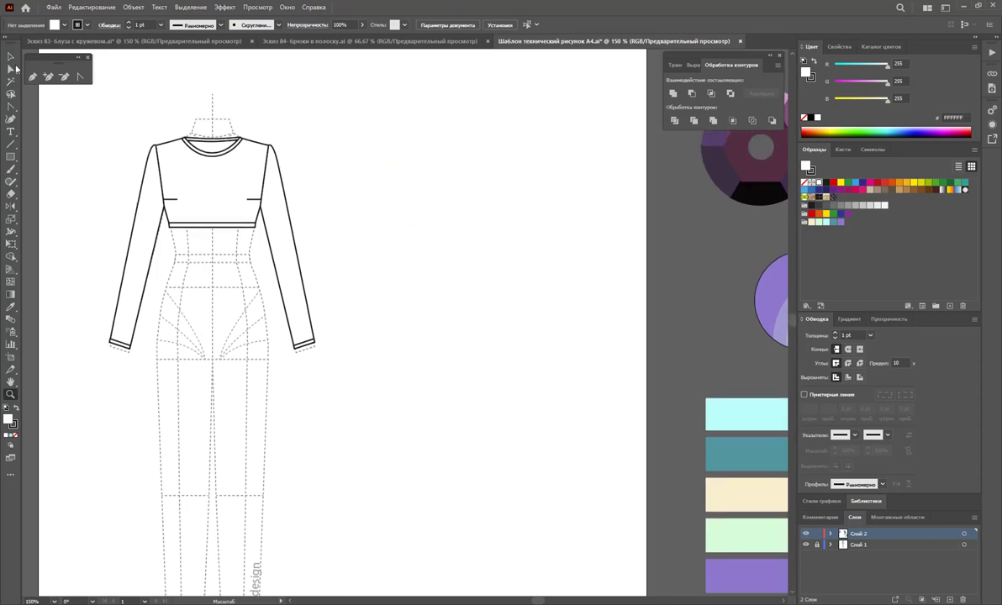
left_click(11, 56)
left_click_drag(74, 116, 333, 340)
right_click(281, 254)
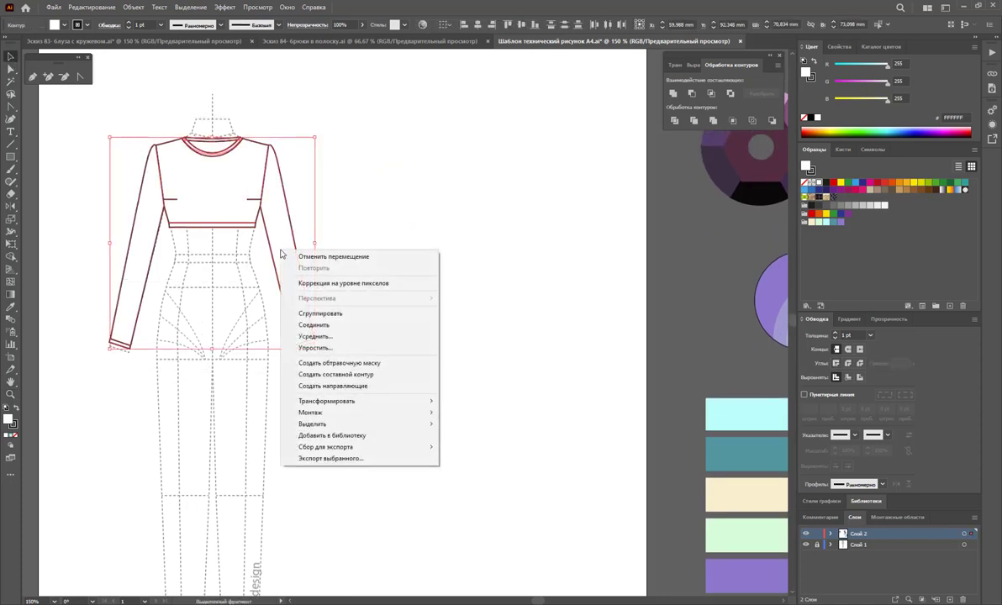
left_click(321, 313)
- Place a duplicate of the grouped crop top to the right of the croquis
mouse_move(239, 236)
left_mouse_down()
mouse_move(491, 235)
mouse_move(453, 242)
left_mouse_up()
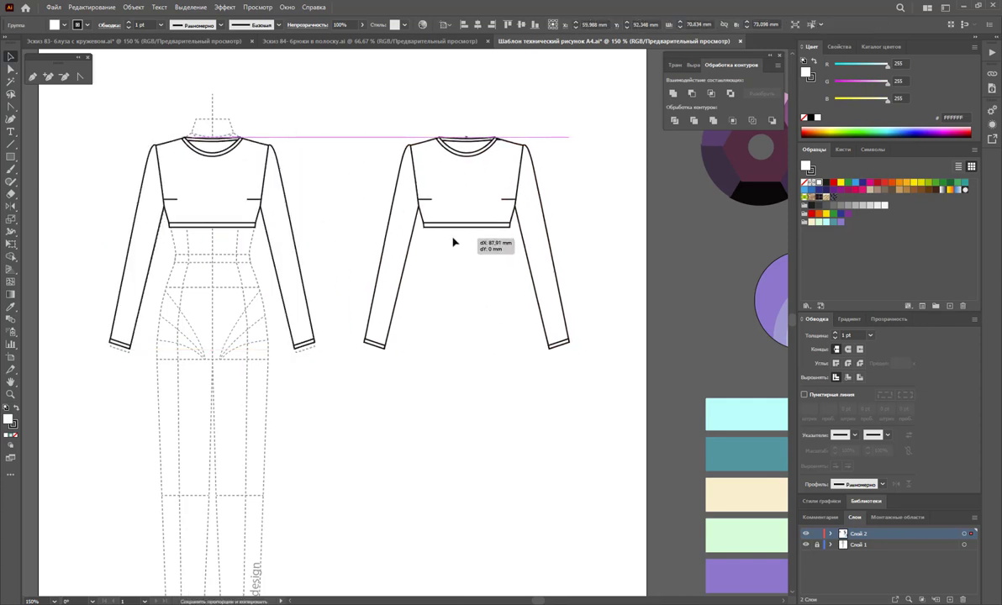
left_click(499, 420)
scroll(501, 410, "down", 3)
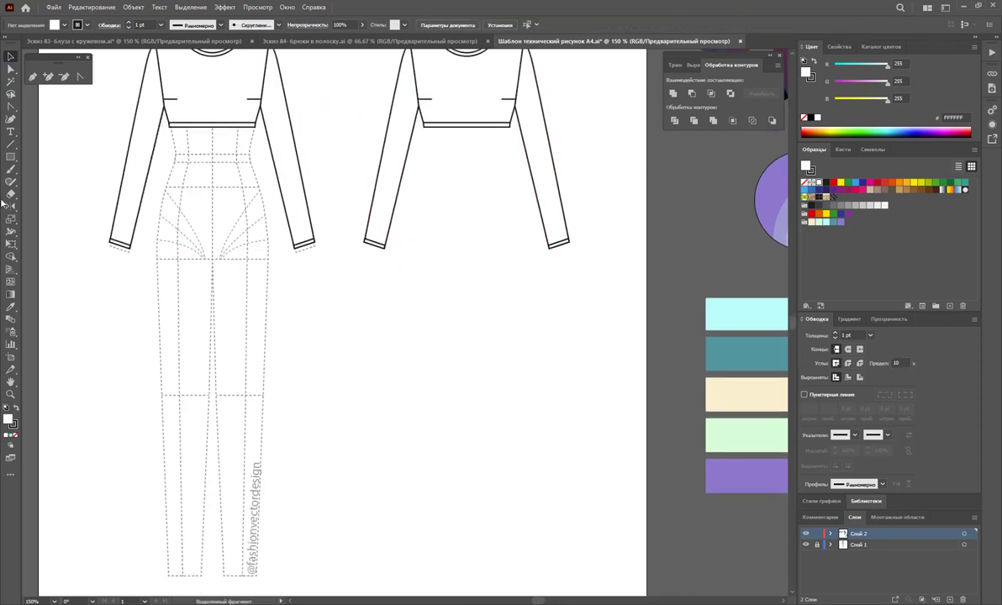
left_click(11, 155)
- Draw a large rectangle below the copy with EFEAE1 beige fill and no stroke
left_click_drag(333, 295, 616, 563)
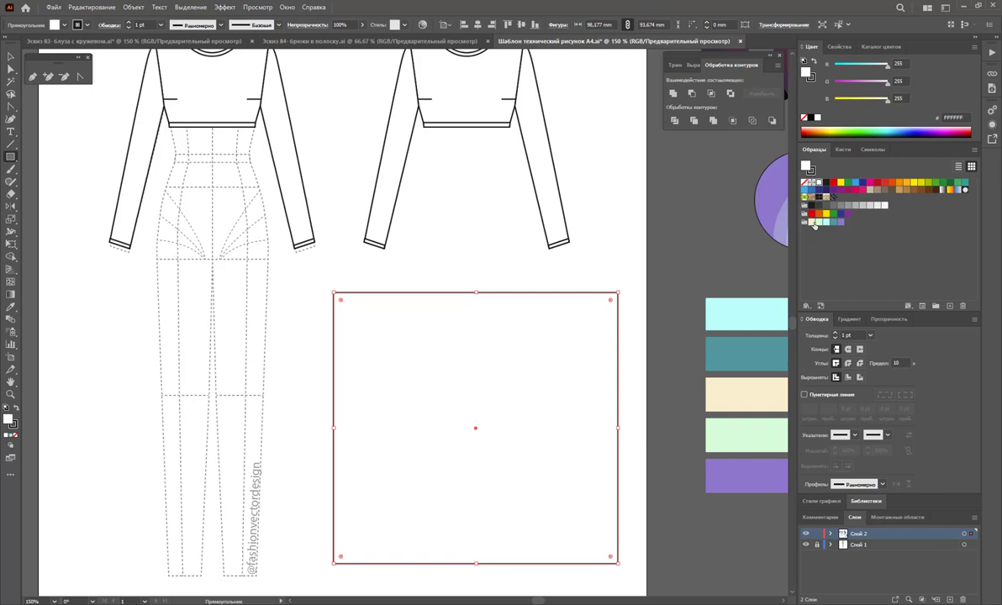
left_click(814, 222)
left_click(11, 57)
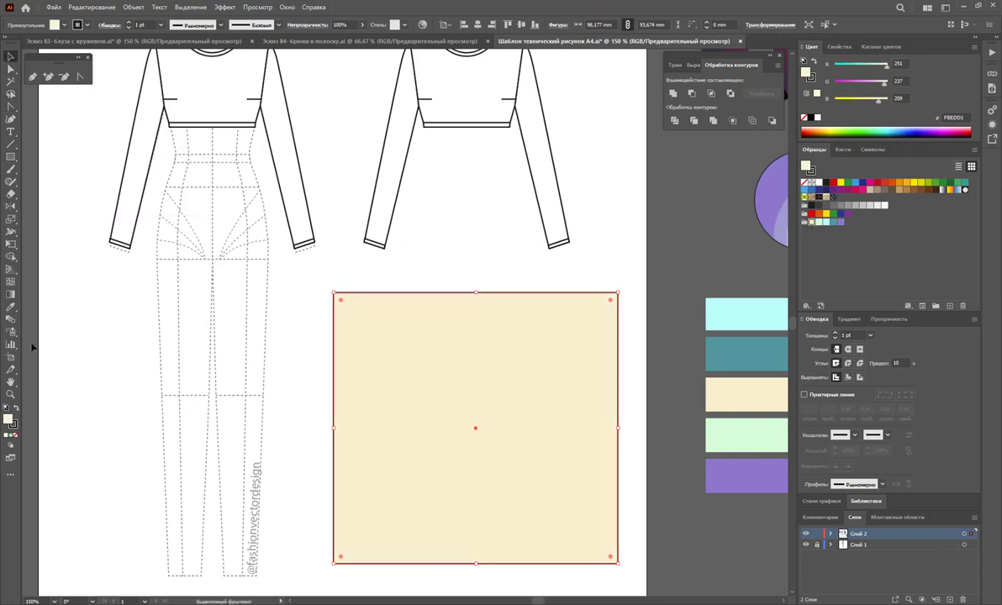
double_click(9, 420)
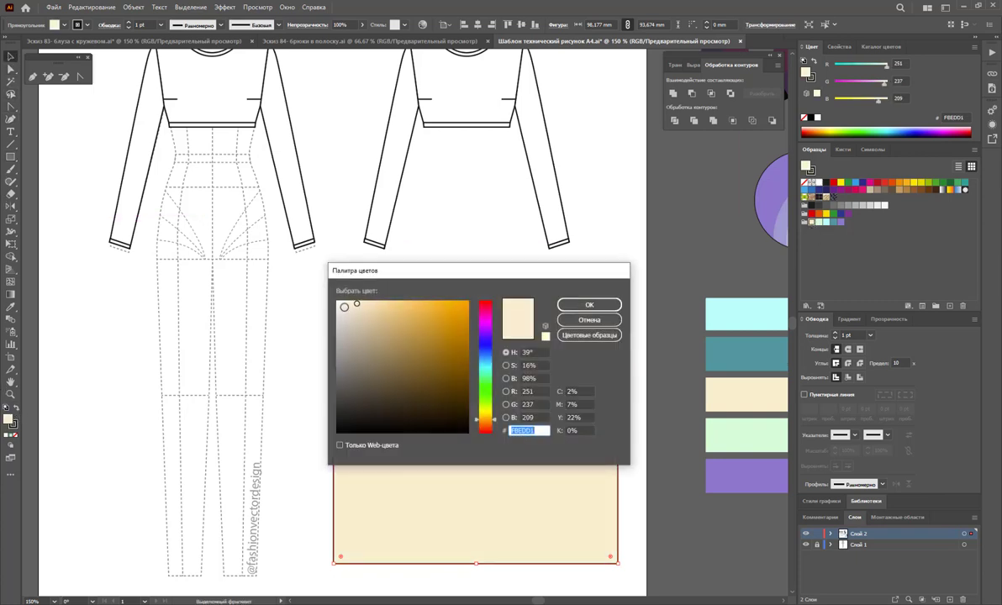
left_click(346, 307)
left_click(589, 305)
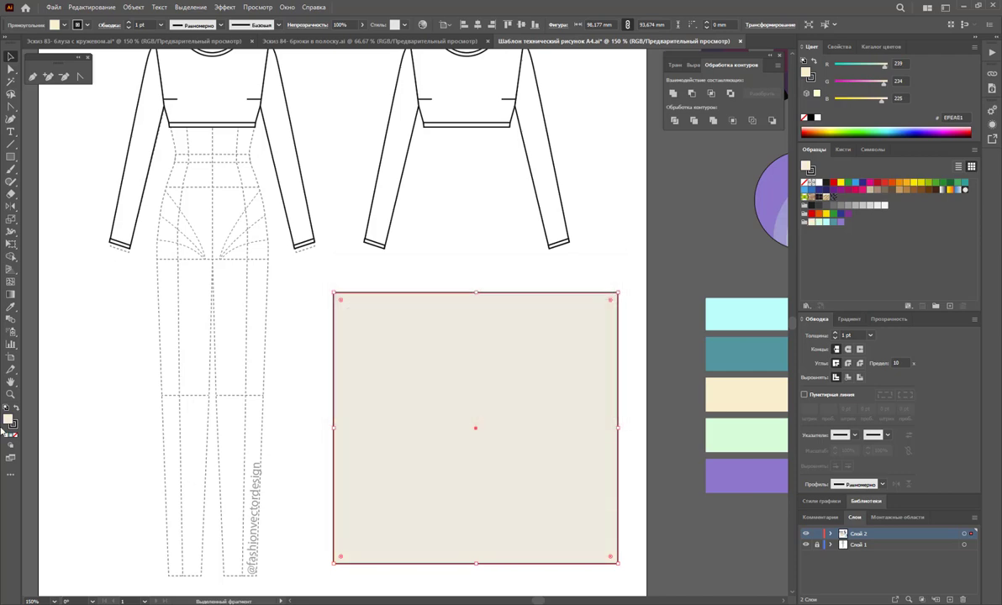
left_click(12, 426)
key("slash")
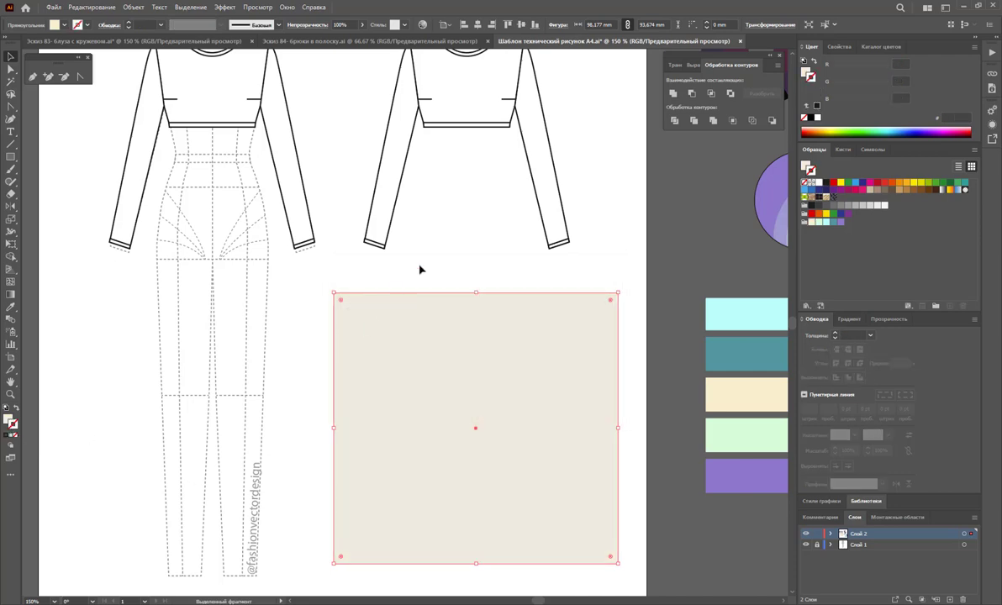
left_click(421, 268)
key("z")
left_click(555, 374, "alt")
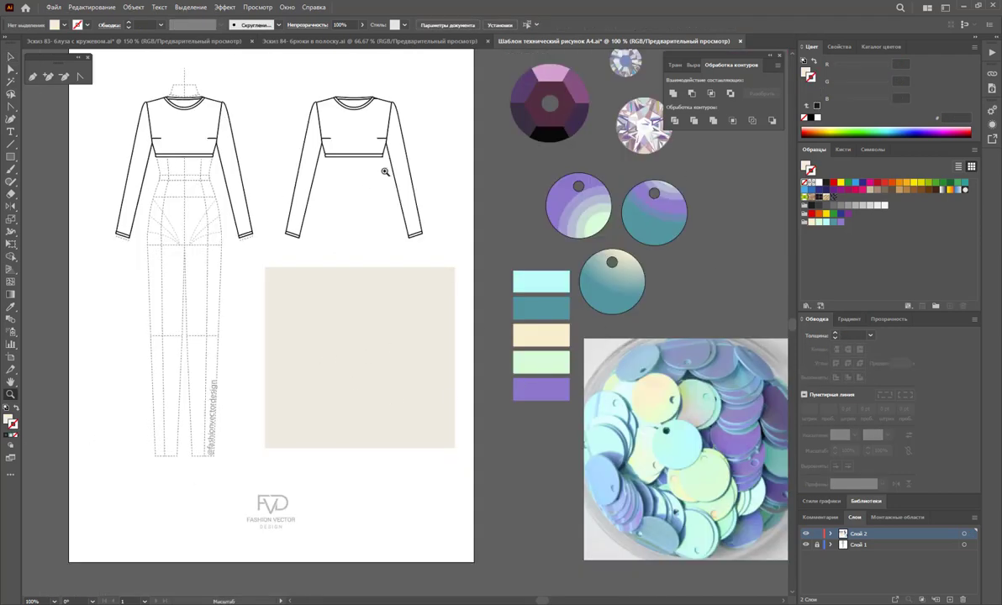
- Shrink the three-sequin group and bring it in front of the beige rectangle
left_click(11, 57)
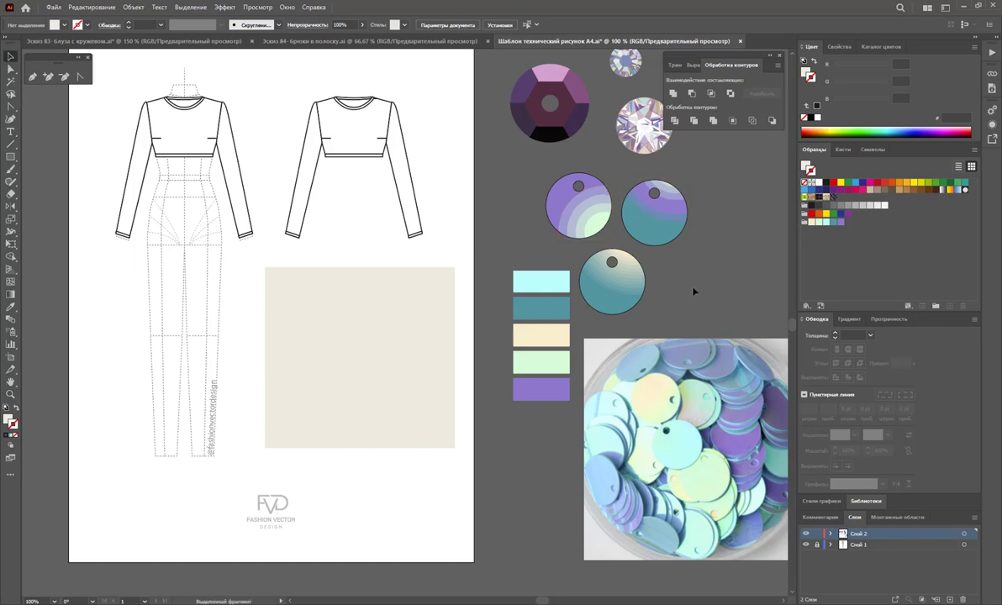
left_click(595, 221)
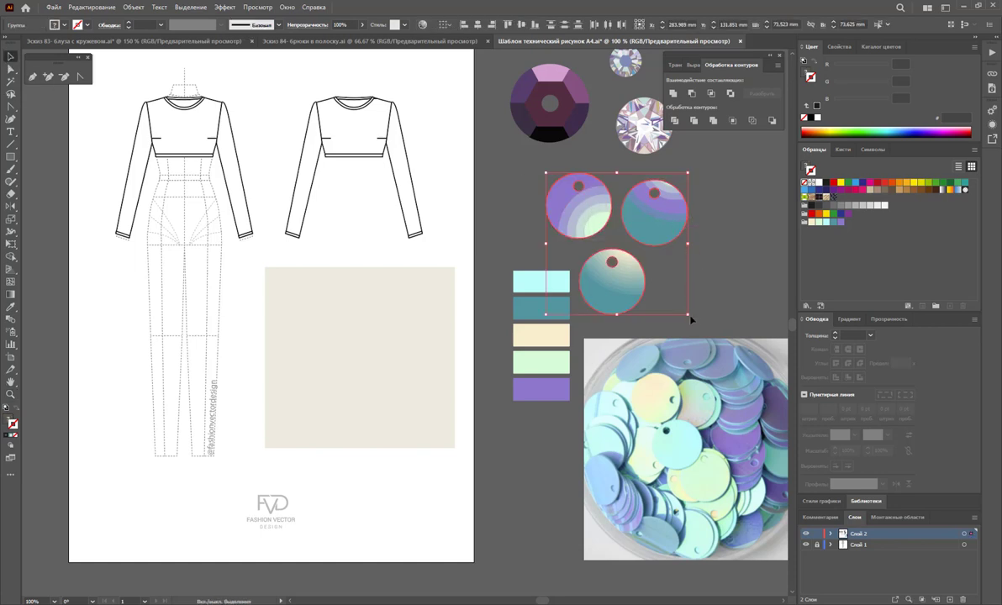
mouse_move(689, 316)
left_mouse_down()
mouse_move(568, 192)
mouse_move(312, 412)
left_mouse_up()
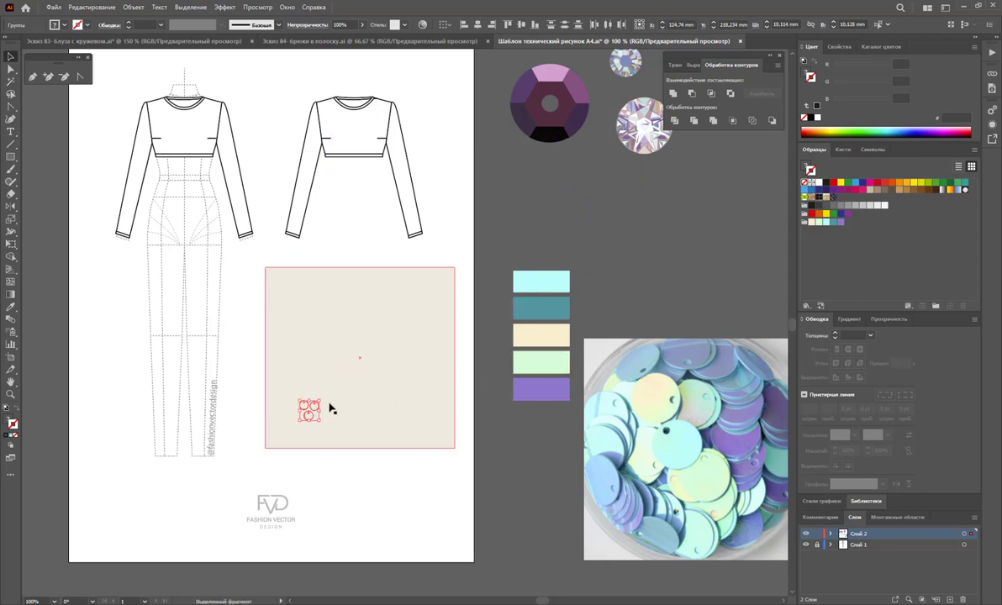
right_click(323, 403)
mouse_move(352, 519)
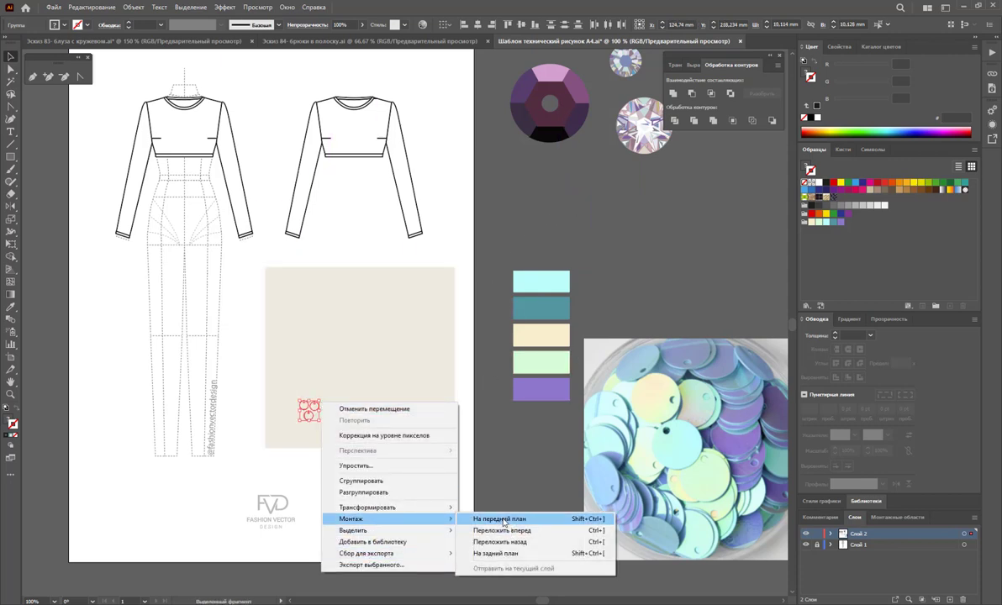
left_click(505, 520)
left_click(416, 519)
- Lock the beige rectangle in the Layers panel and undo a trial 0.25 pt sequin outline
left_click(395, 367)
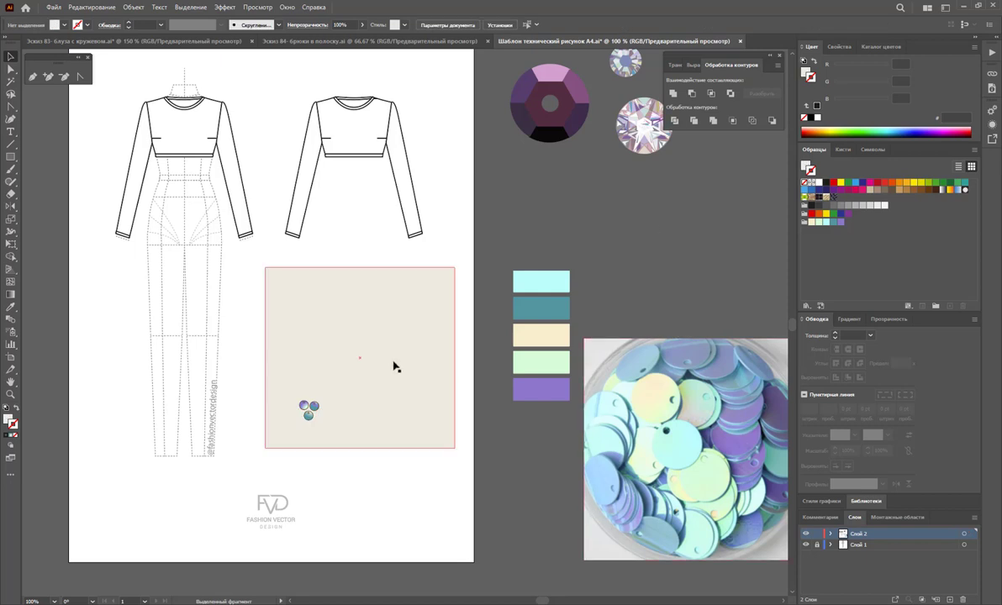
left_click(831, 534)
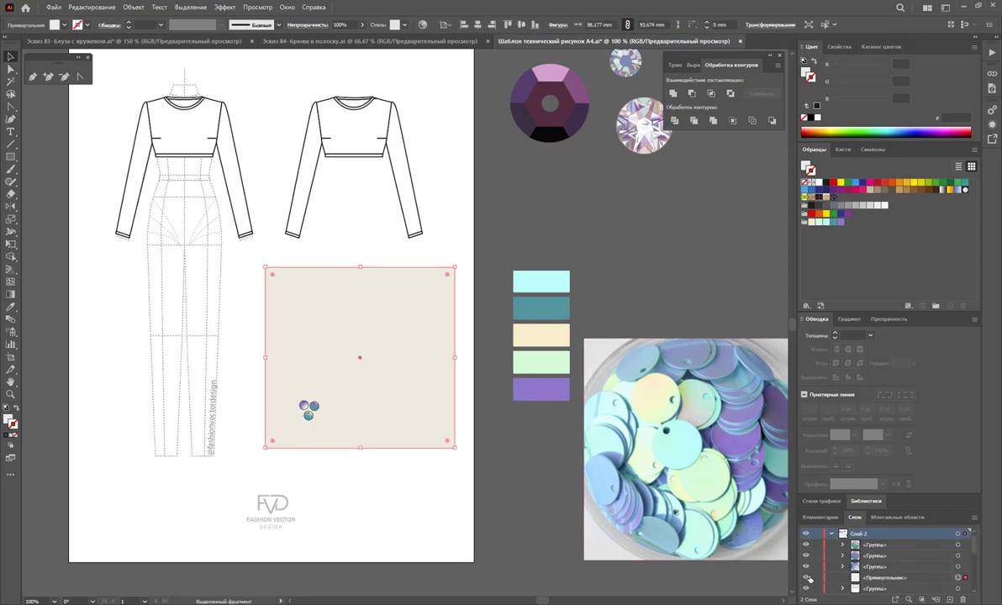
left_click(817, 578)
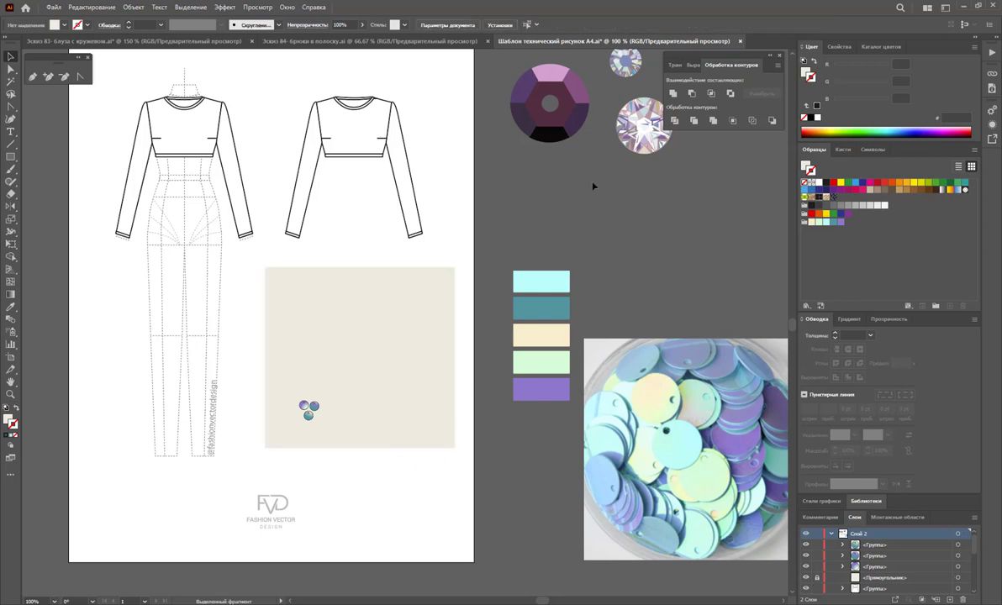
left_click(308, 412)
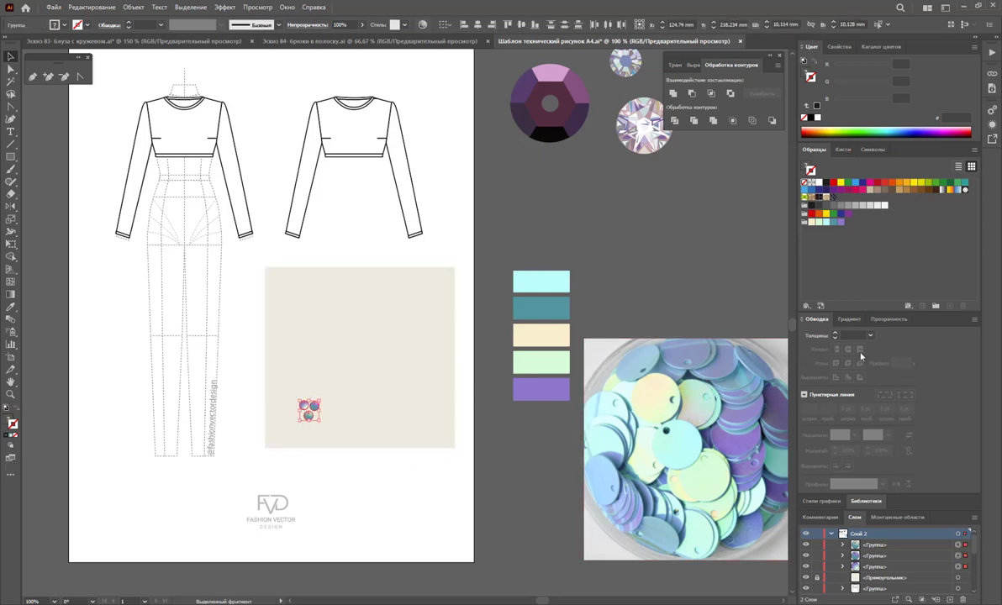
left_click(835, 334)
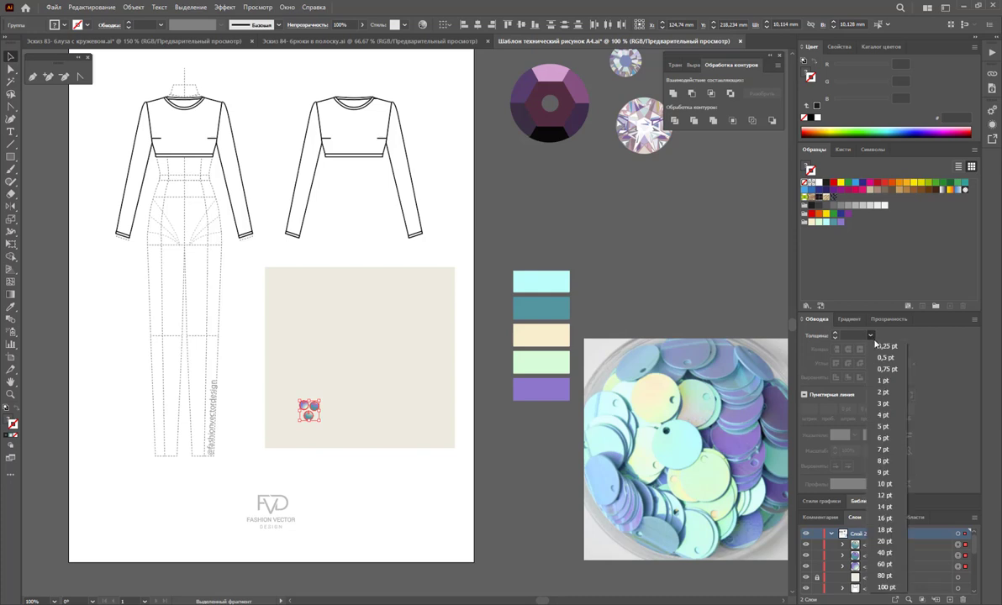
left_click(418, 496)
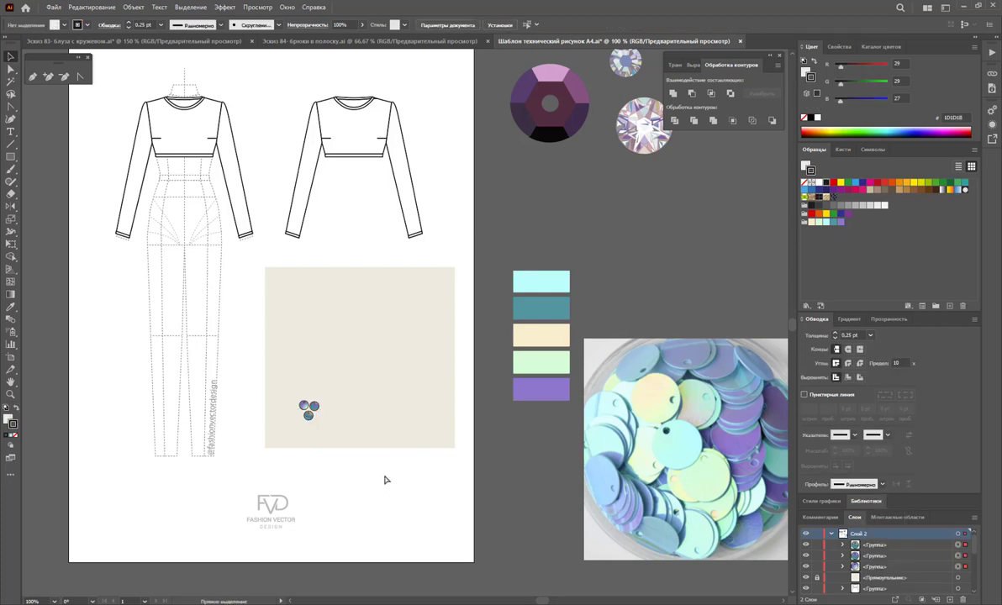
key("ctrl+z")
left_click(357, 494)
- Undo the accidental reordering that brought the beige rectangle in front
scroll(657, 220, "up", 1)
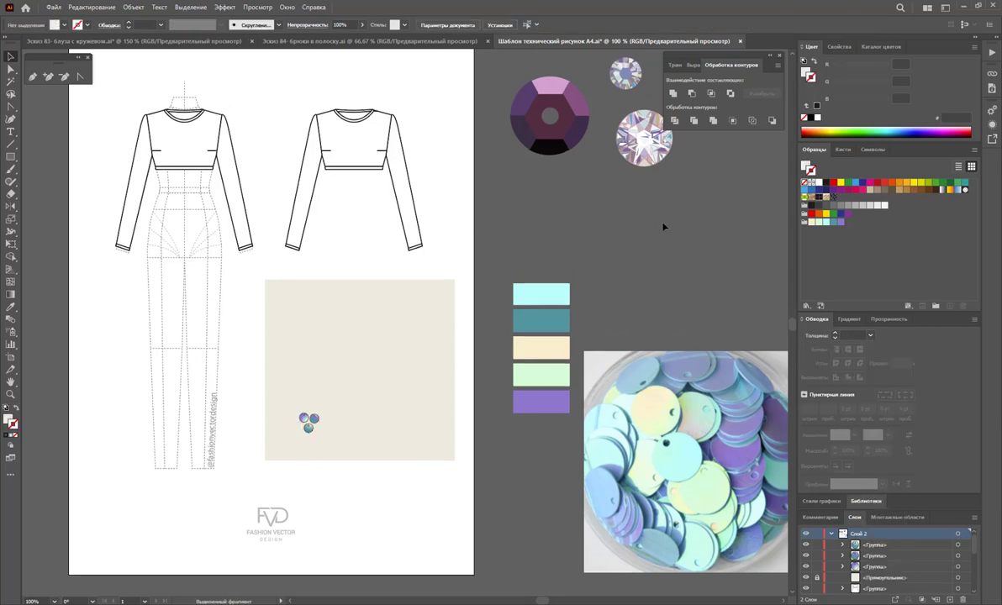
scroll(663, 227, "up", 1)
key("ctrl+z")
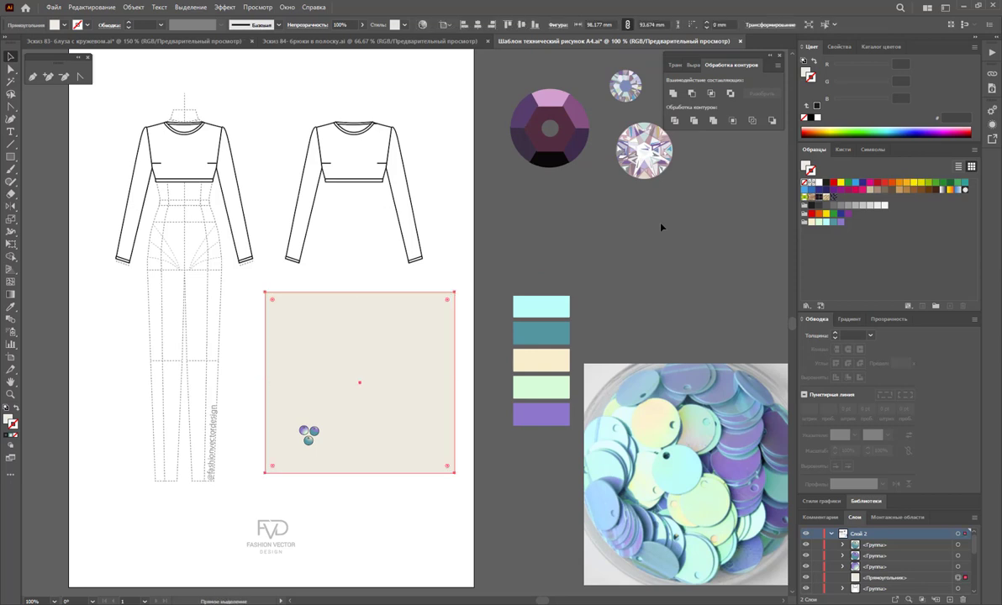
key("ctrl+shift+bracketright")
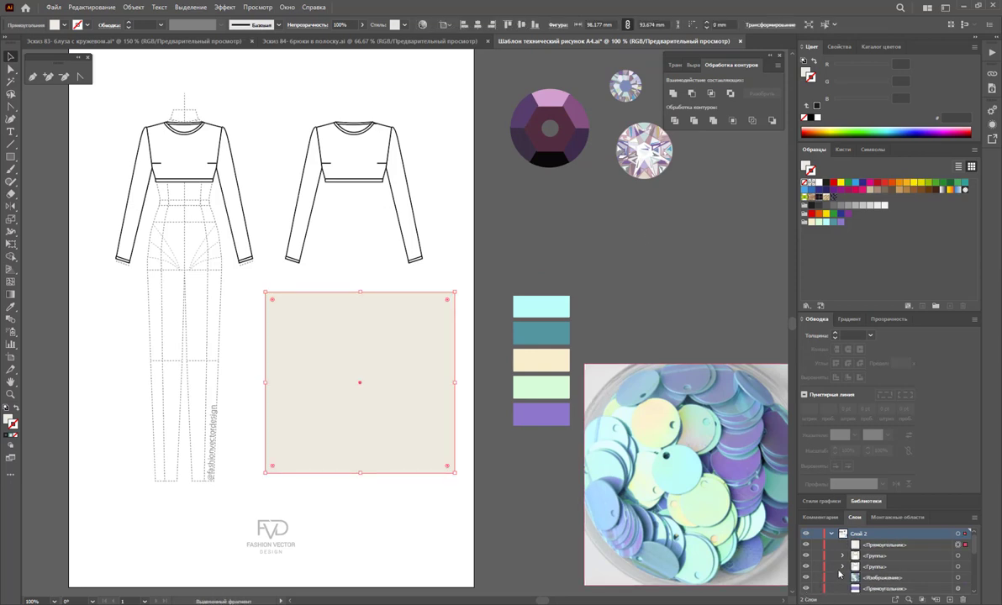
left_click(572, 339)
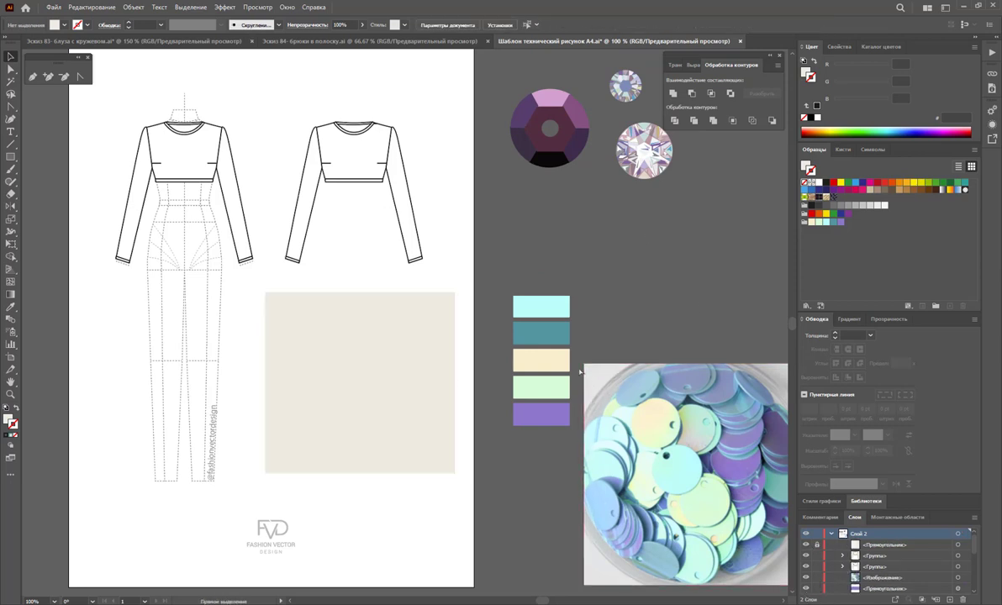
key("ctrl+z")
key("ctrl+z")
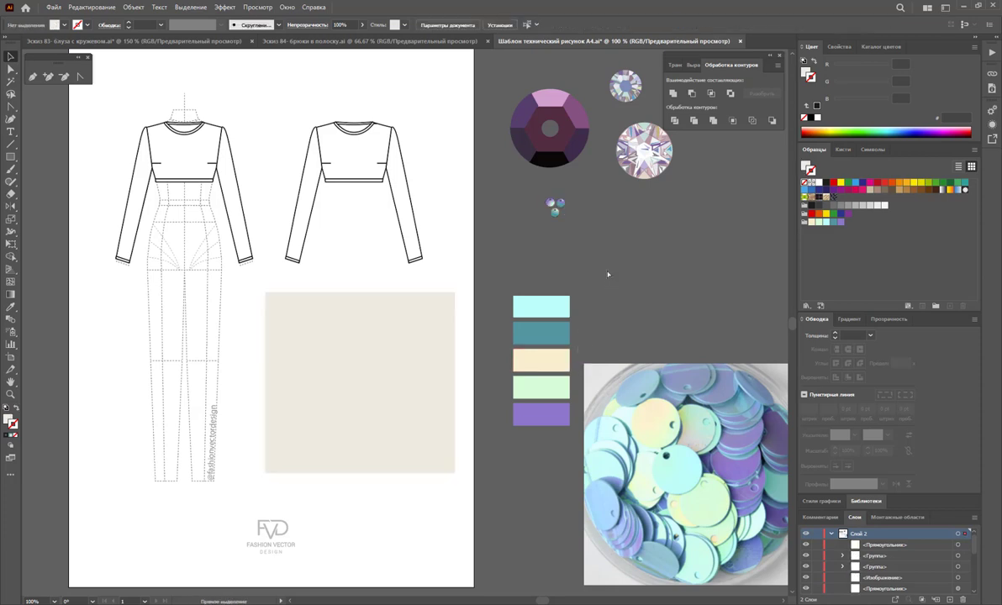
key("ctrl+z")
- Reselect and lock the beige rectangle, then select the three-sequin group
left_click(706, 306)
left_click(405, 360)
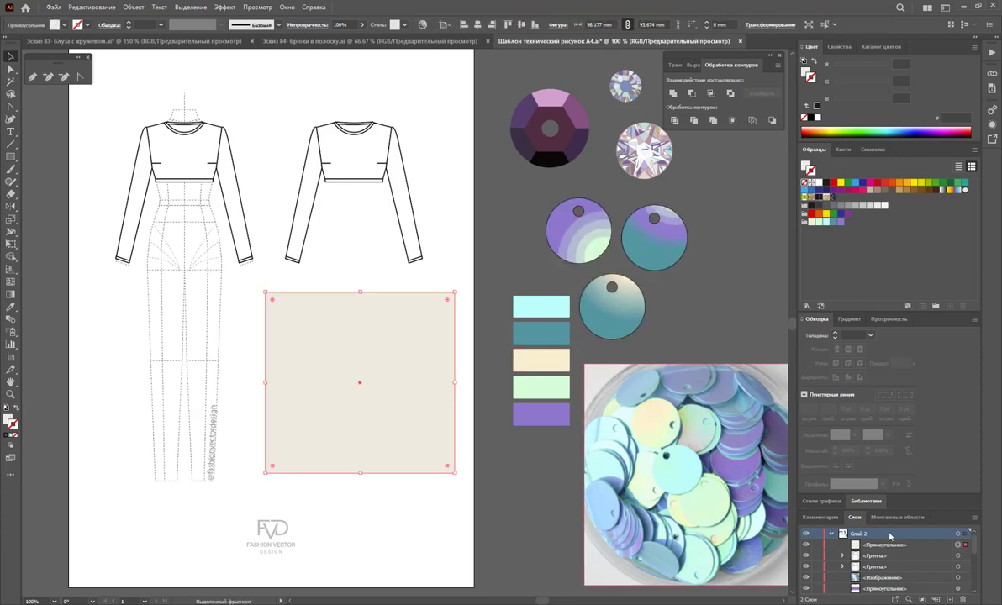
left_click(817, 545)
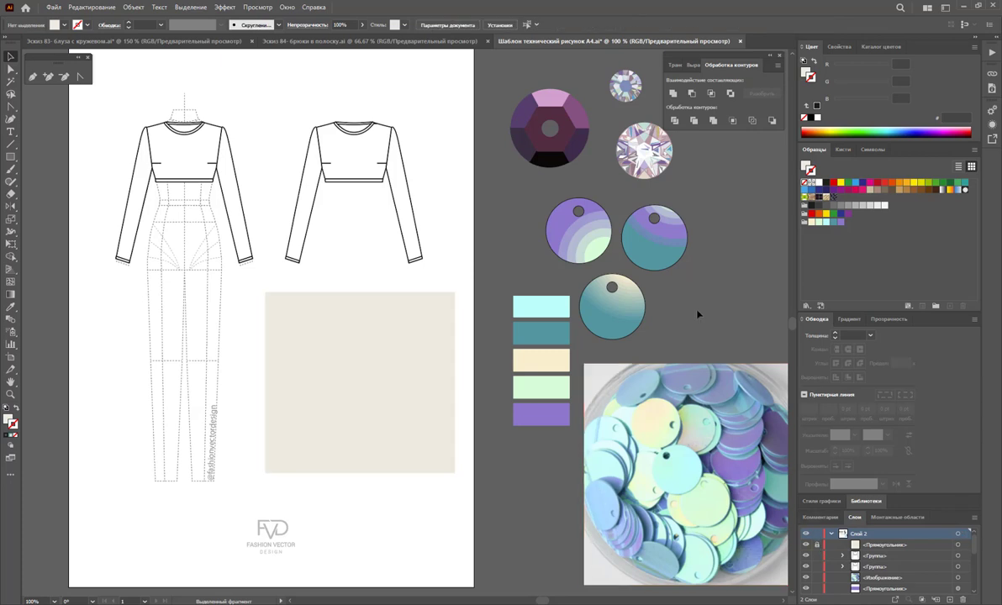
left_click(603, 240)
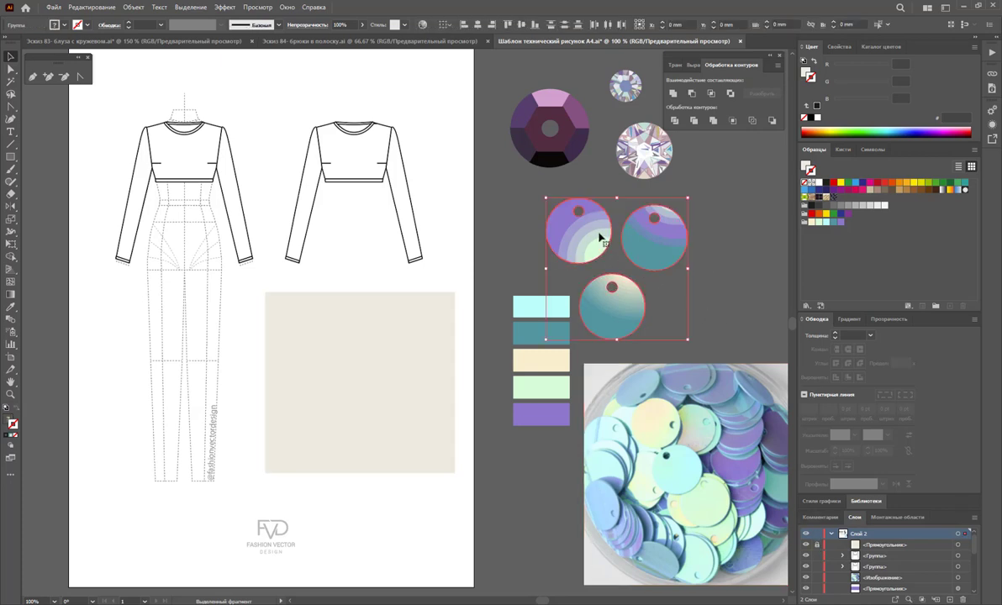
- Scale the sequin group uniformly to 30% with corners and strokes, then resize it to about 15 mm
double_click(11, 221)
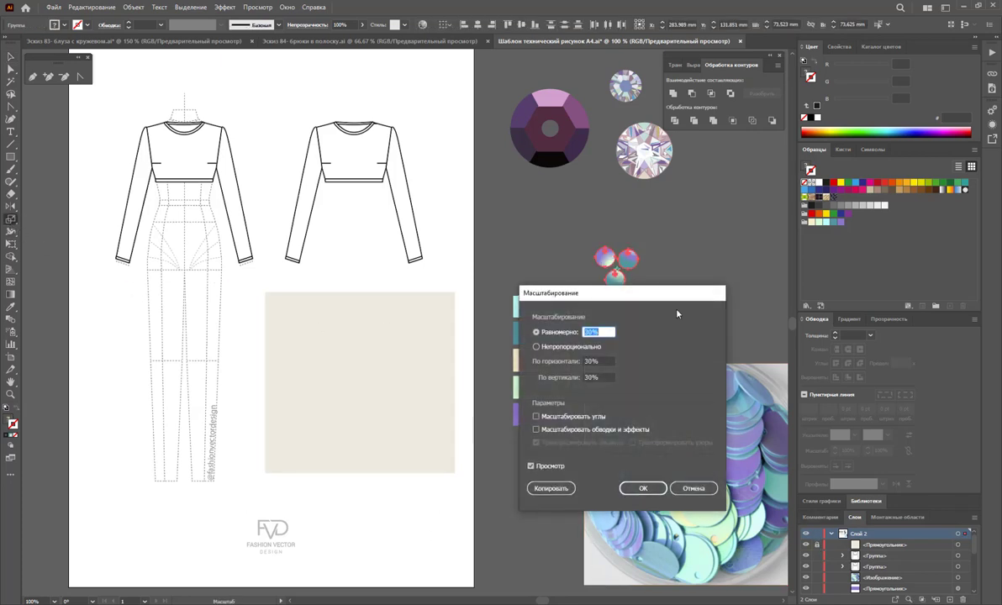
left_click_drag(630, 292, 578, 352)
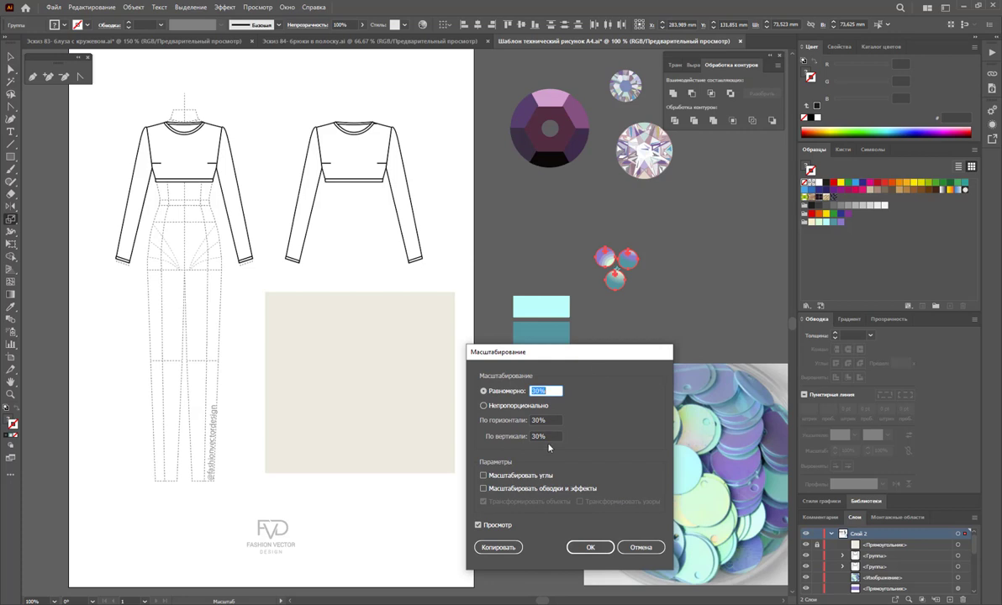
left_click(492, 477)
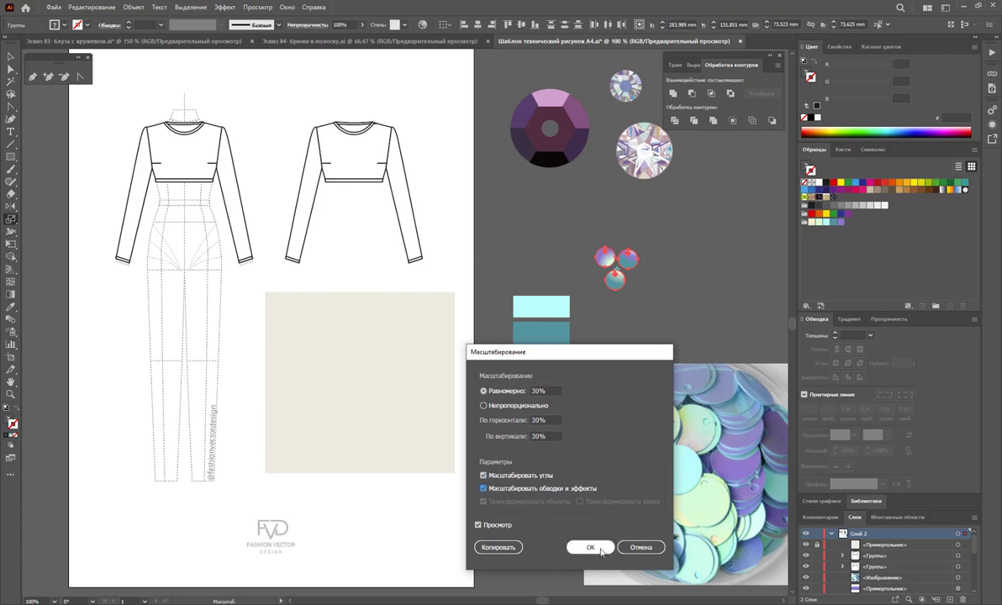
left_click(592, 548)
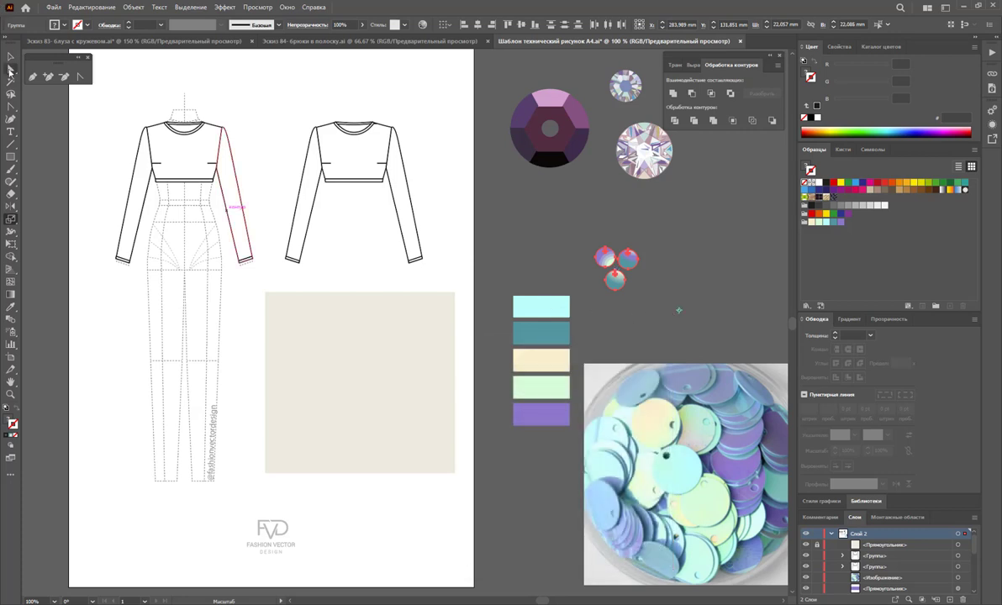
left_click(11, 56)
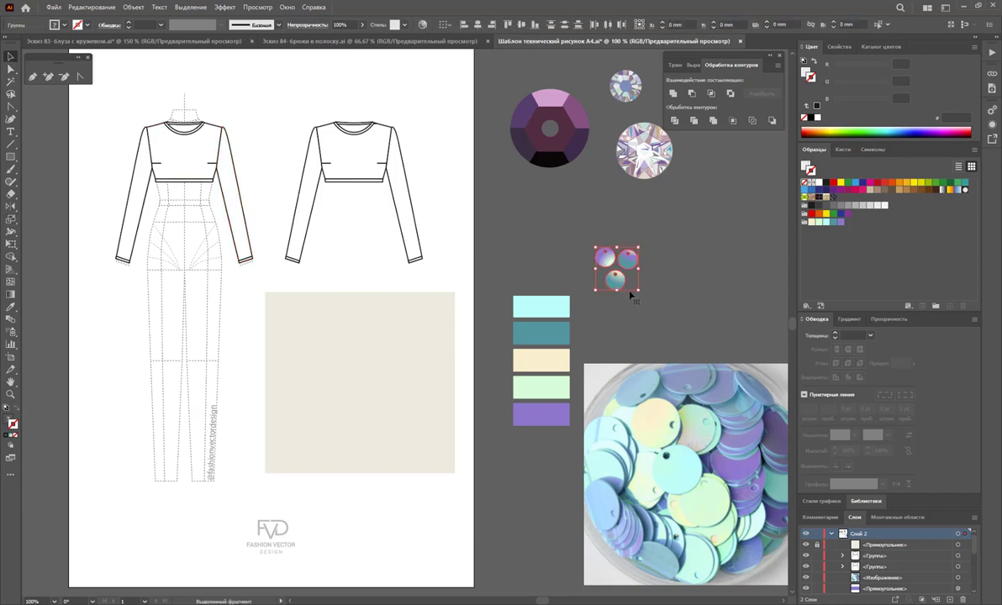
mouse_move(640, 290)
left_mouse_down()
mouse_move(626, 278)
mouse_move(296, 343)
left_mouse_up()
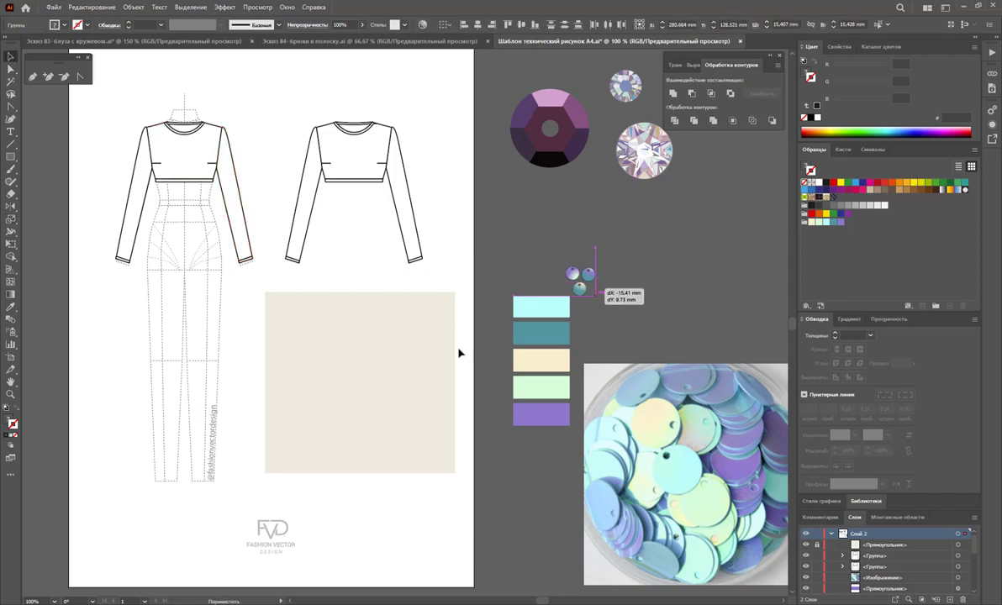
- Bring the small sequin cluster in front of the beige panel at its upper left, then select the crystal rhinestones
right_click(305, 349)
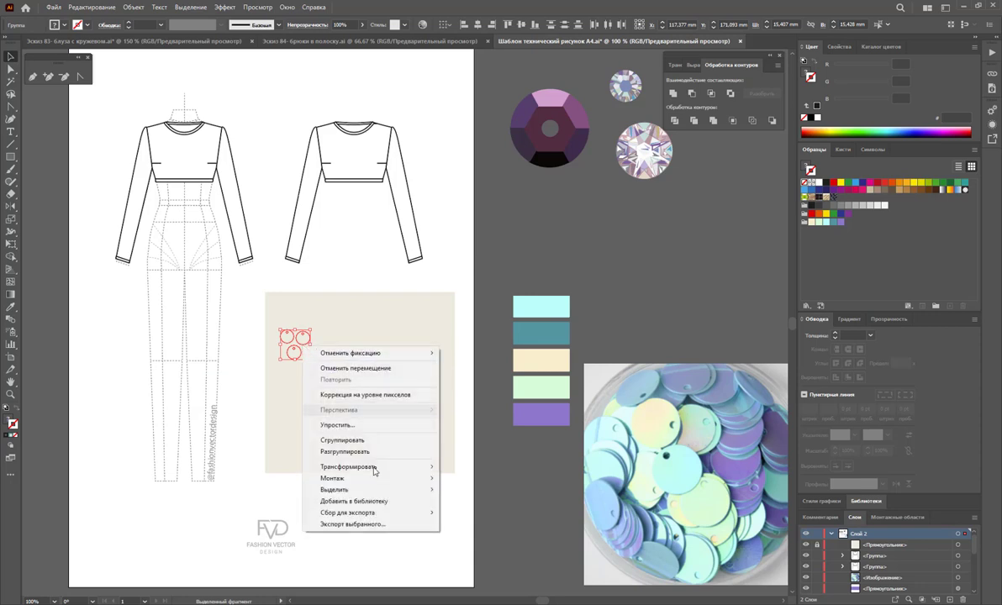
left_click(471, 446)
left_click(418, 521)
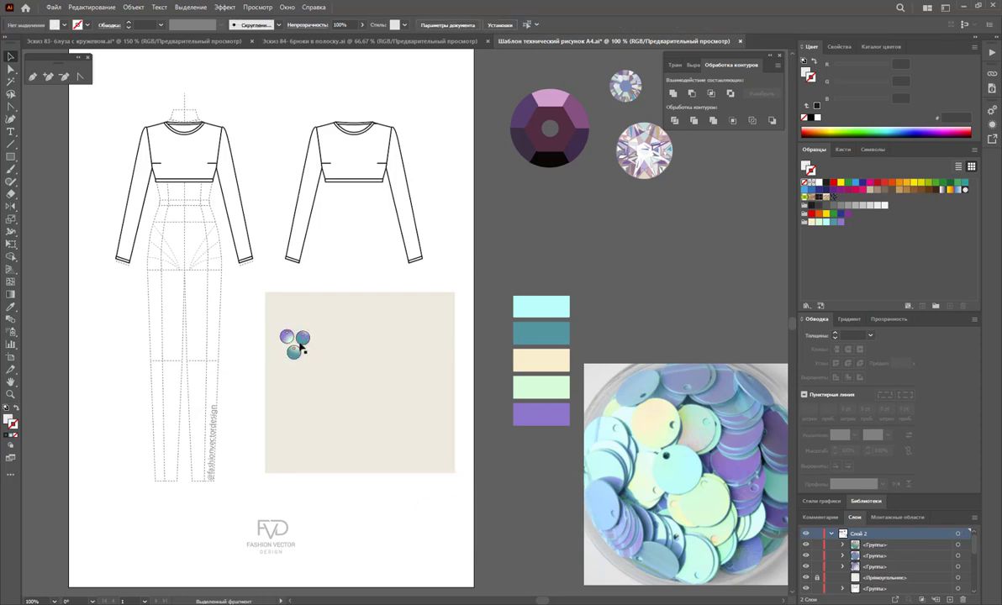
left_click(301, 354)
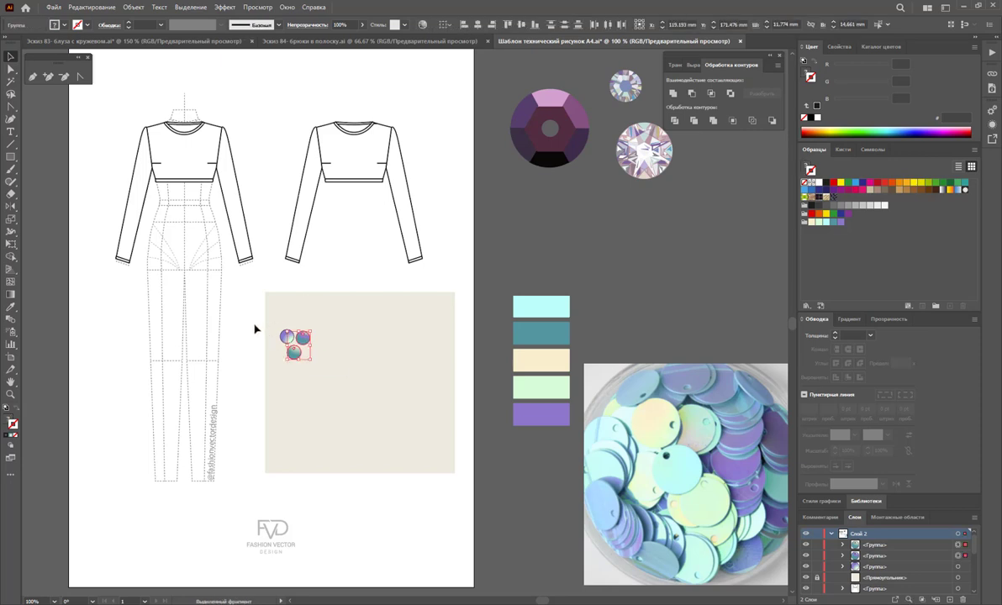
mouse_move(257, 330)
left_mouse_down()
mouse_move(313, 370)
mouse_move(298, 347)
left_mouse_up()
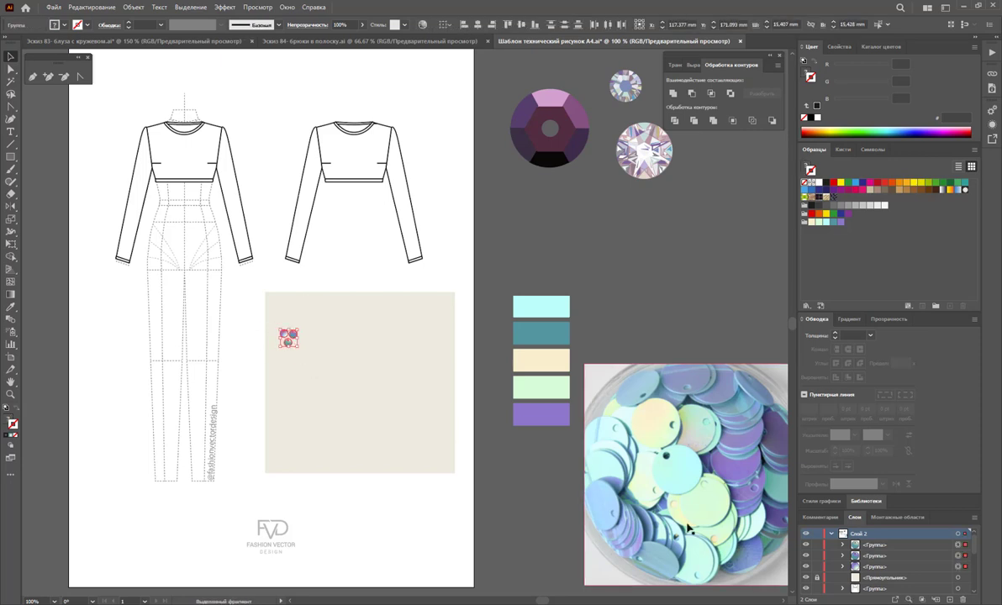
left_click(615, 241)
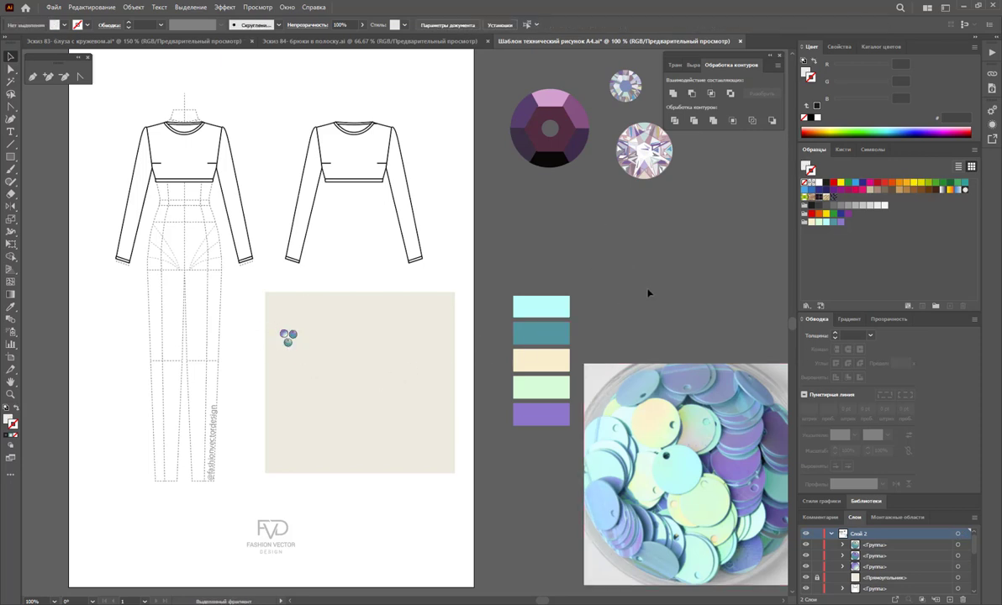
scroll(648, 293, "up", 2)
left_click_drag(604, 134, 677, 244)
- Place a small copy of the two crystal rhinestones in front of the beige panel
left_click_drag(644, 213, 365, 460)
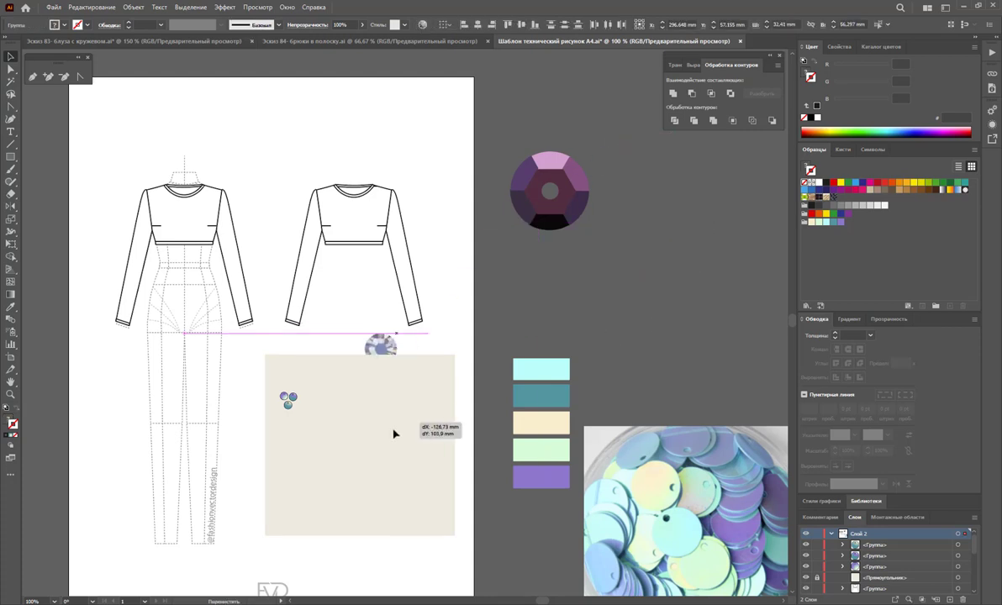
right_click(364, 461)
mouse_move(396, 403)
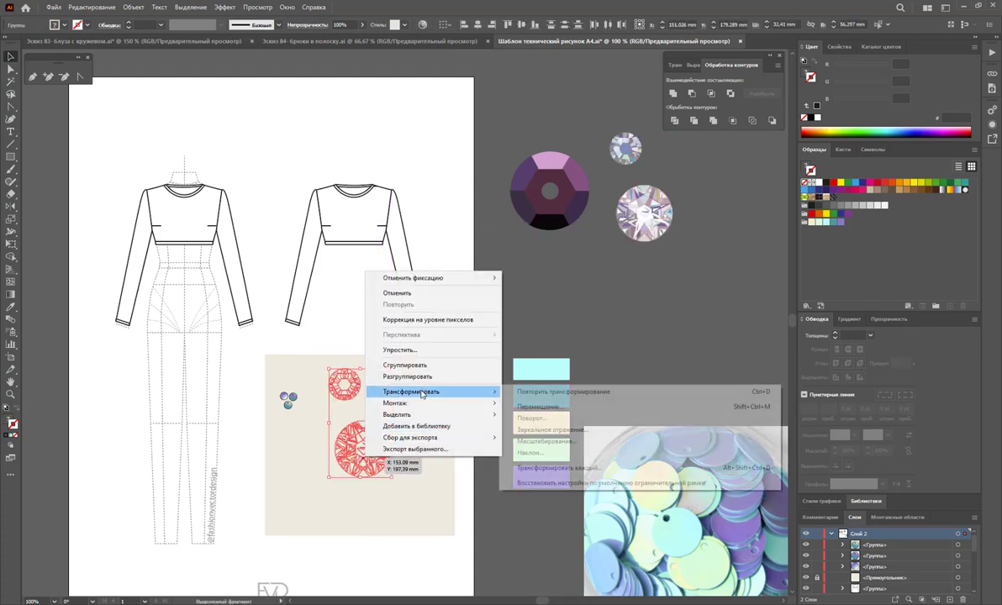
left_click(538, 403)
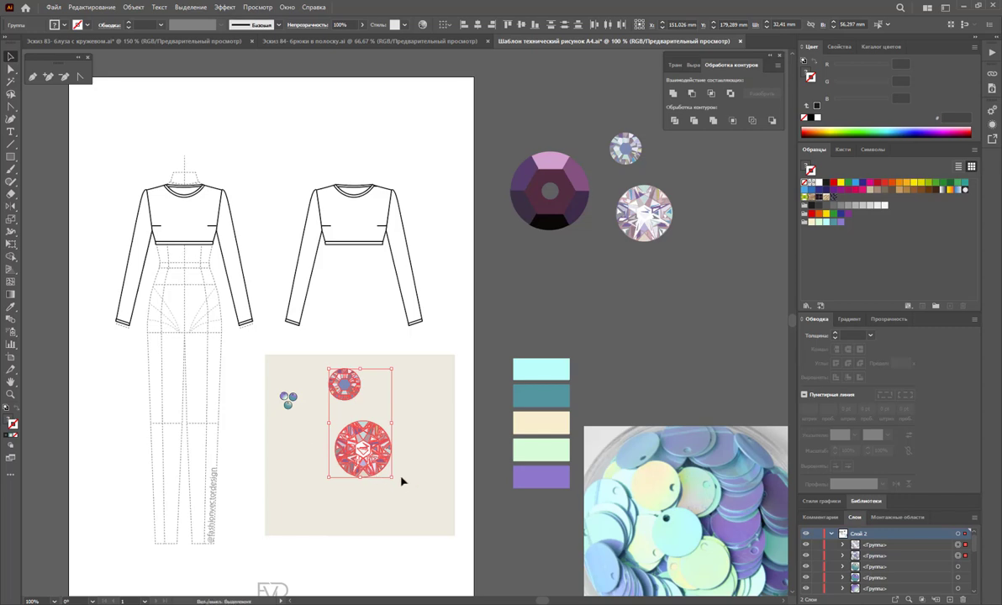
left_click_drag(392, 478, 342, 392)
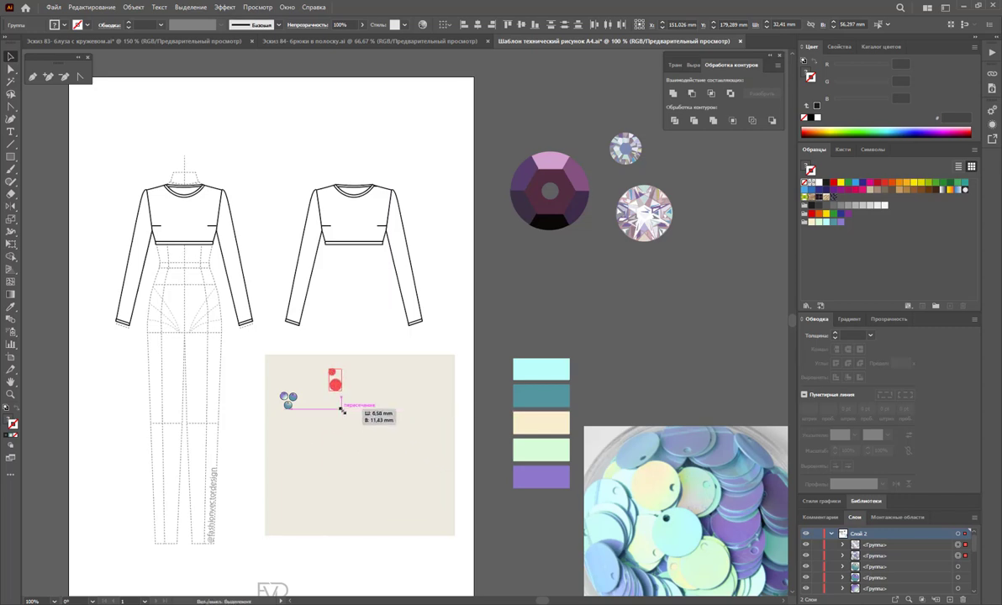
left_click(357, 336)
mouse_move(307, 437)
left_mouse_down()
mouse_move(578, 282)
mouse_move(650, 352)
left_mouse_up()
left_click(540, 111)
- Add a shrunken copy of the purple faceted sequin in front of the panel
left_click_drag(525, 180, 381, 451)
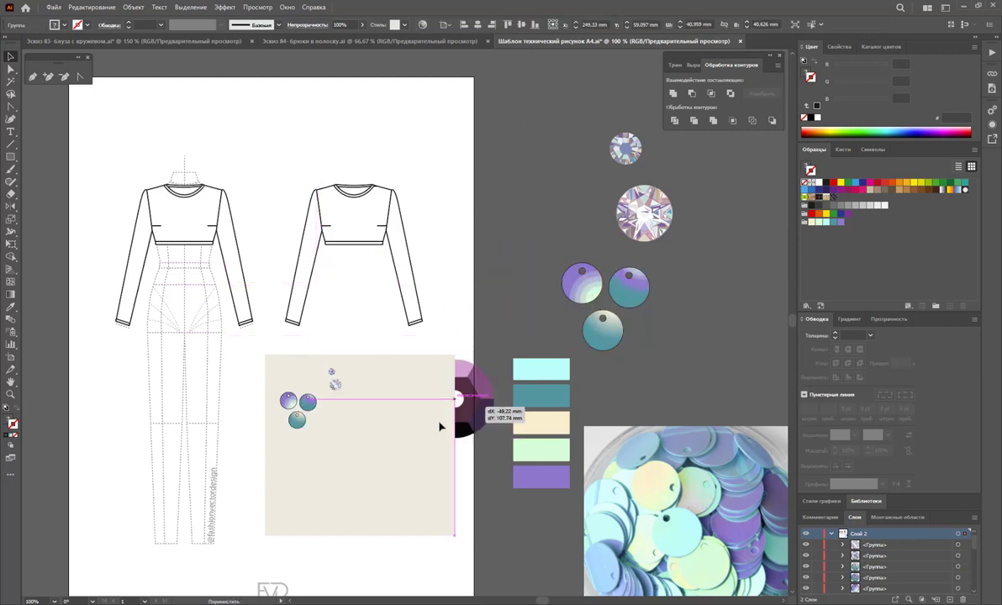
right_click(381, 451)
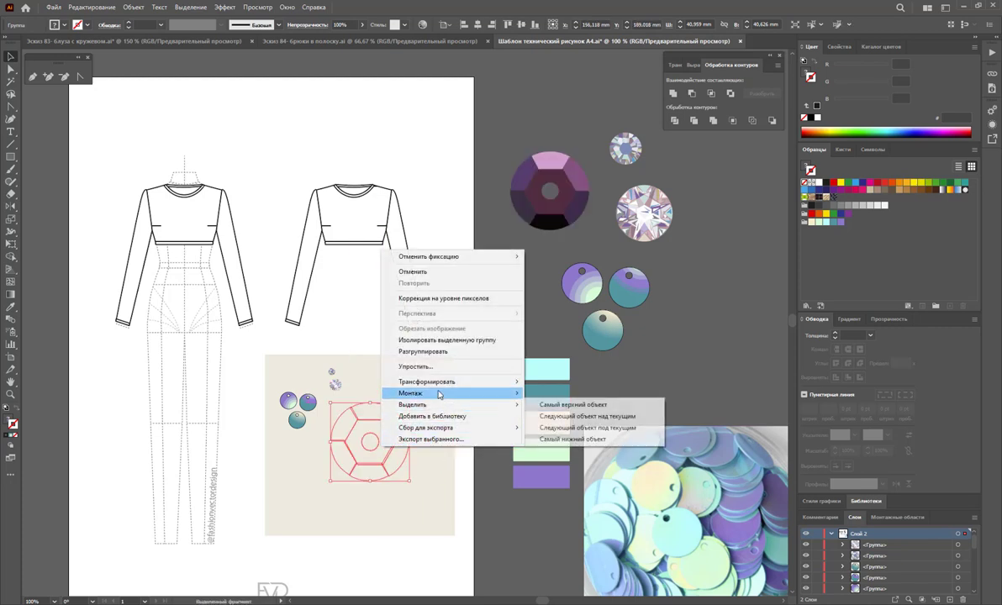
left_click(571, 393)
mouse_move(411, 482)
left_mouse_down()
mouse_move(354, 418)
mouse_move(403, 411)
left_mouse_up()
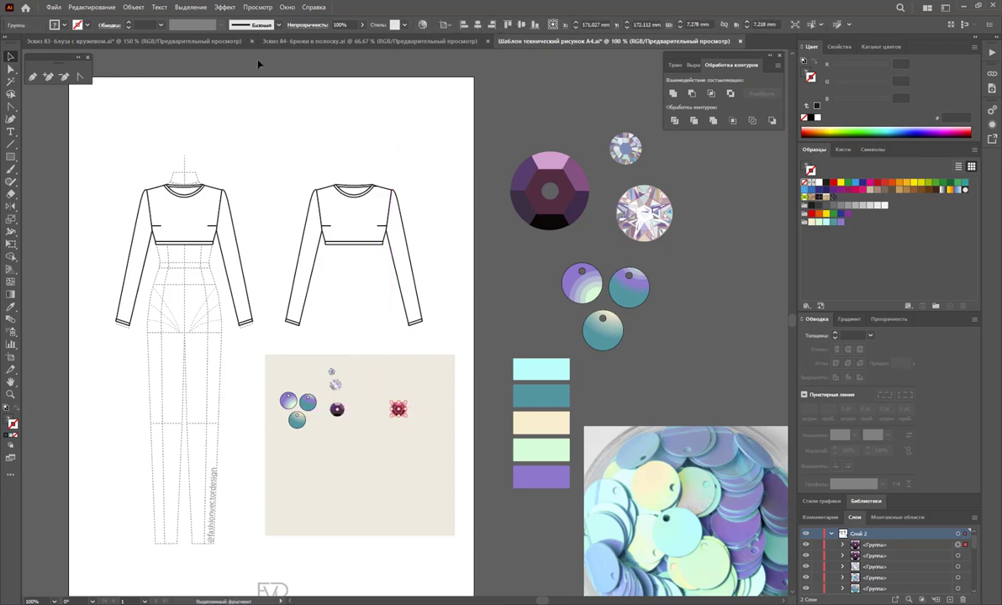
- Recolour the right-hand faceted sequin dark olive green with Recolor Artwork
left_click(423, 25)
left_click_drag(414, 173, 493, 179)
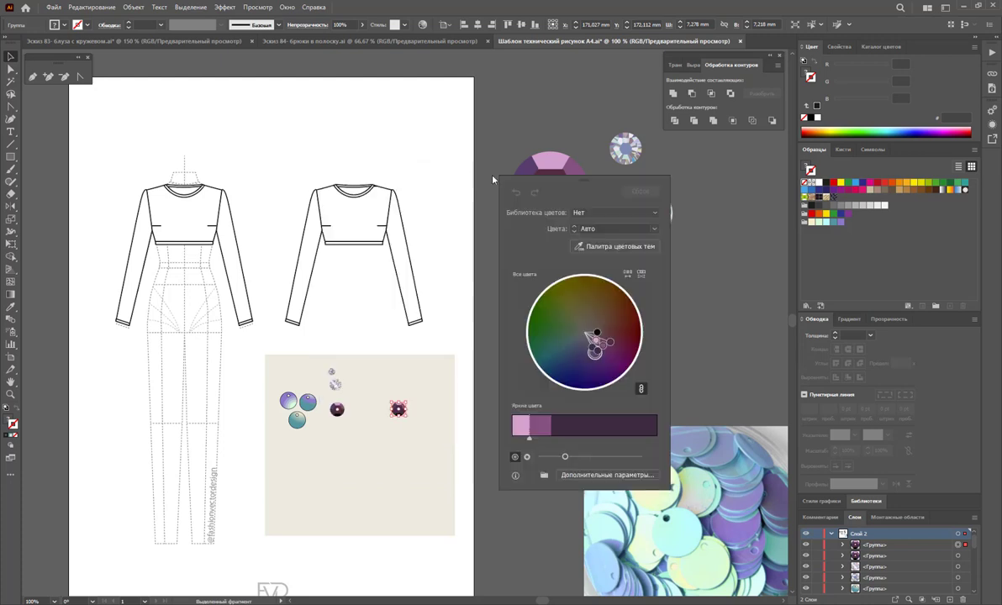
left_click_drag(608, 345, 559, 294)
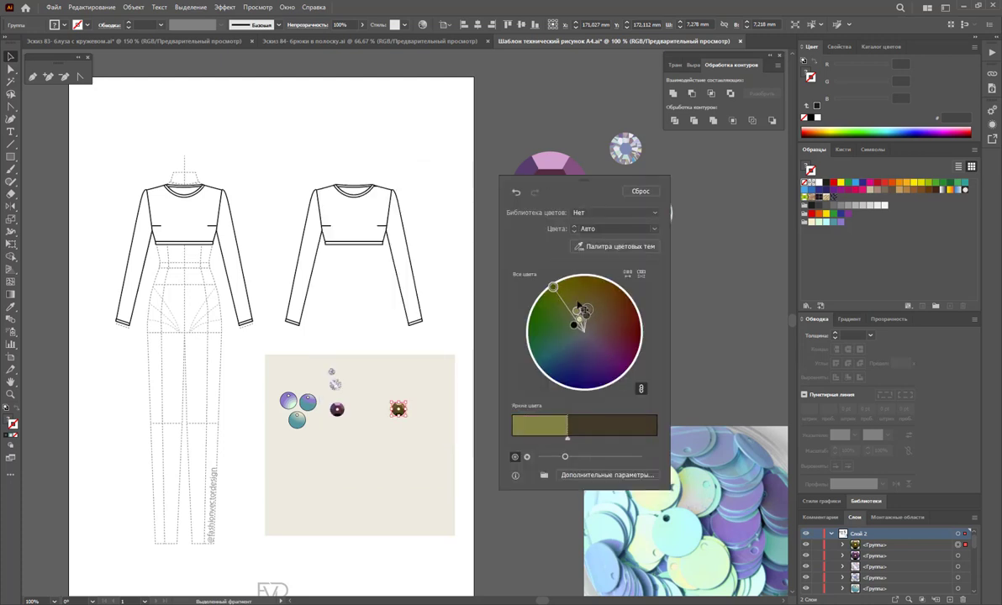
left_click_drag(583, 308, 575, 327)
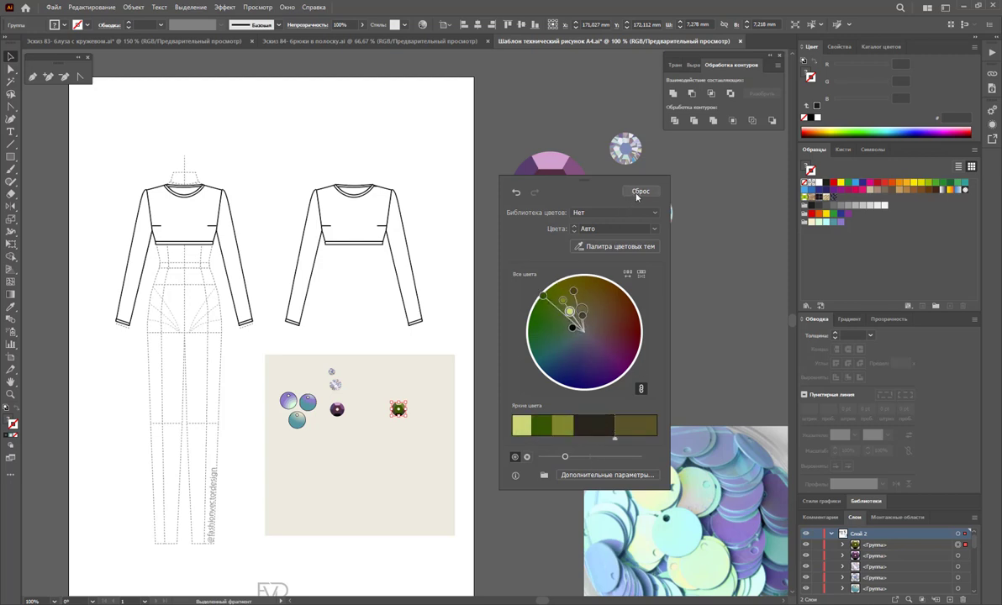
left_click(746, 291)
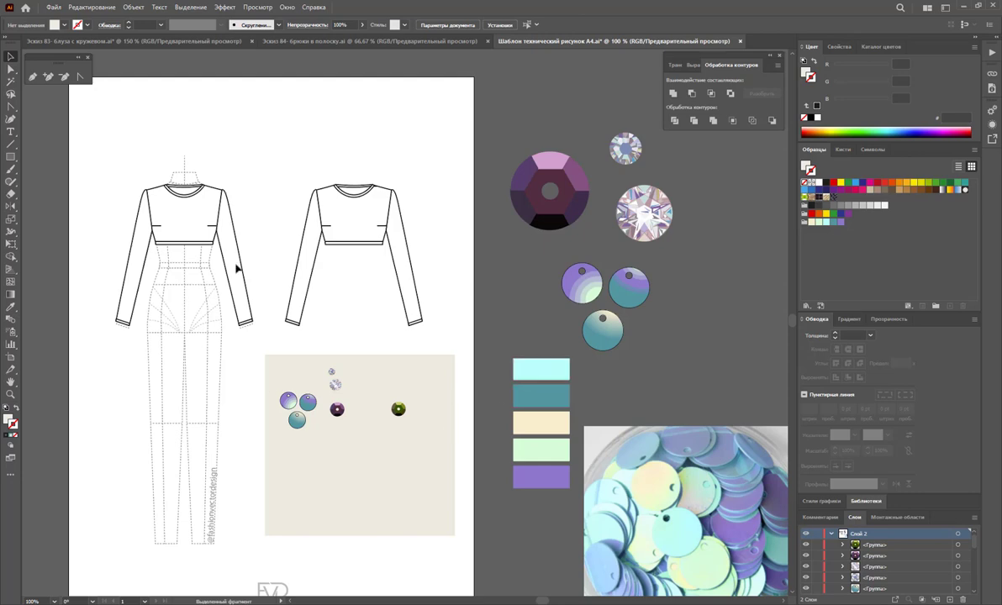
left_click(11, 394)
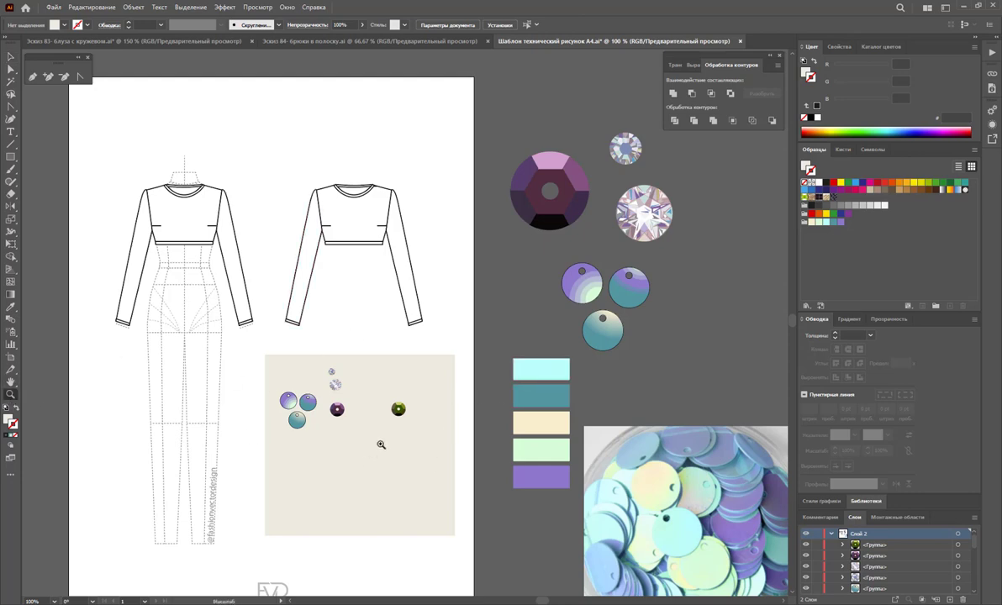
left_click(382, 421)
- Shrink the purple and olive sequins together on the zoomed-in panel
left_click(396, 357)
scroll(347, 329, "up", 1)
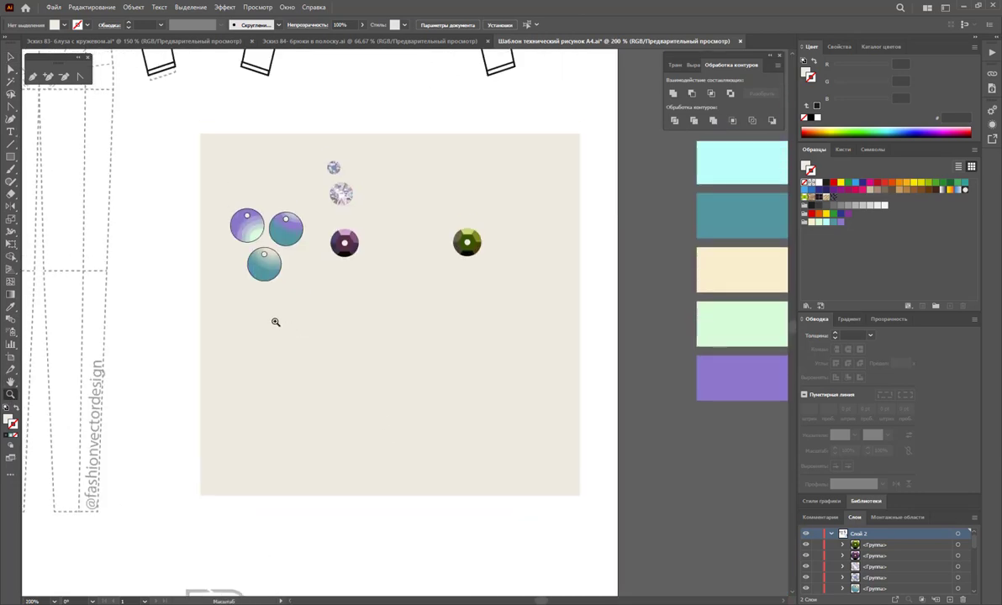
left_click(11, 57)
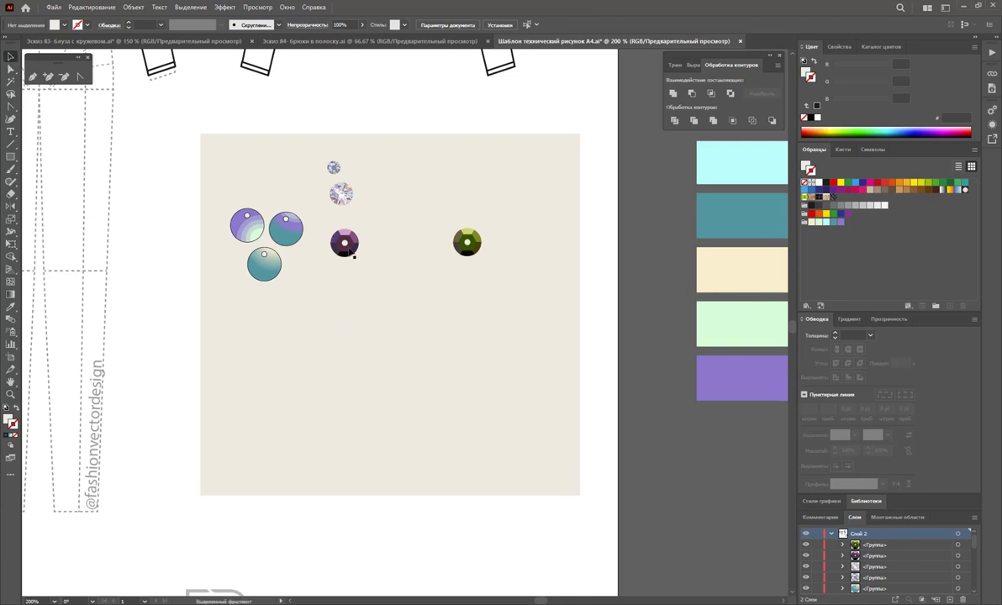
left_click(349, 250)
left_click(475, 253, "shift")
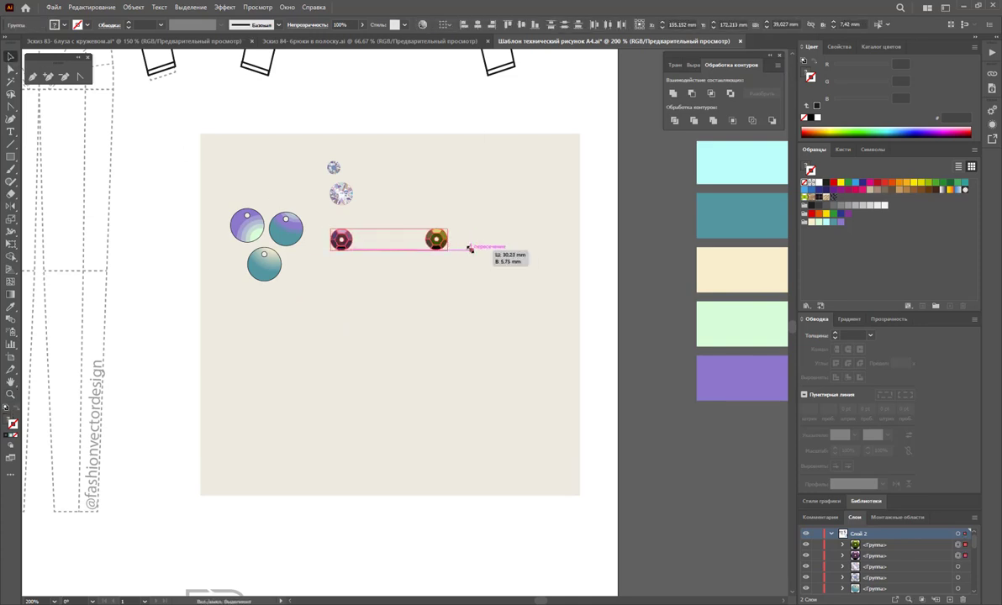
mouse_move(484, 257)
left_mouse_down()
mouse_move(423, 245)
mouse_move(421, 296)
left_mouse_up()
left_click(596, 264)
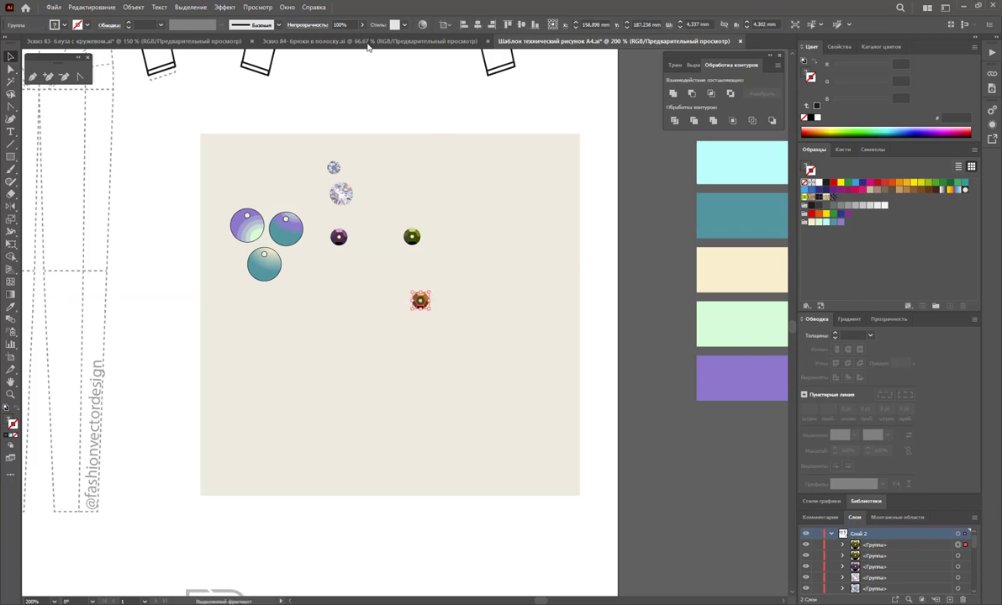
- Experiment with the sequin copy's hues and brightness in Recolor Artwork
left_click(423, 25)
left_click(423, 25)
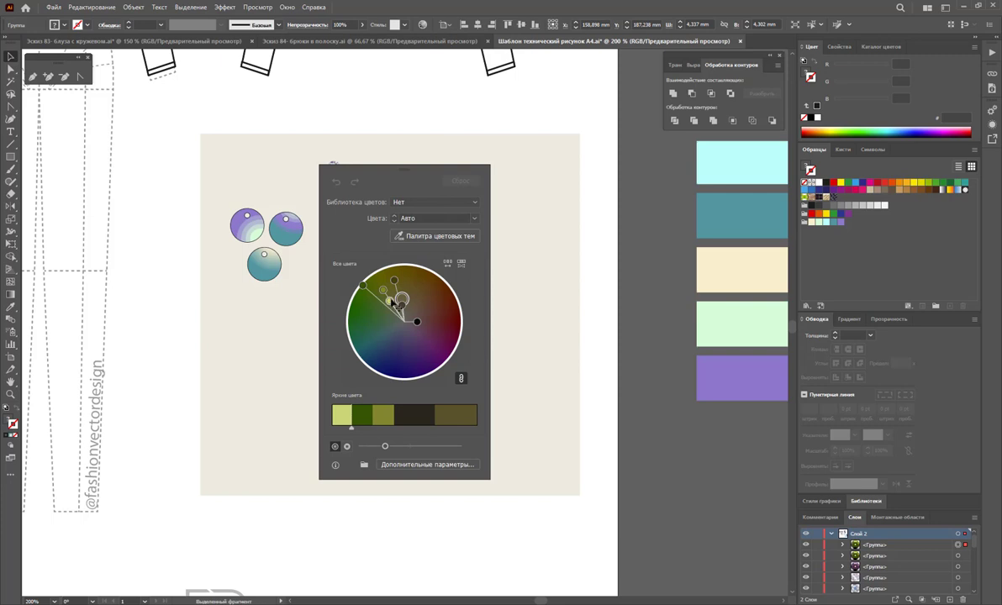
left_click_drag(392, 303, 389, 285)
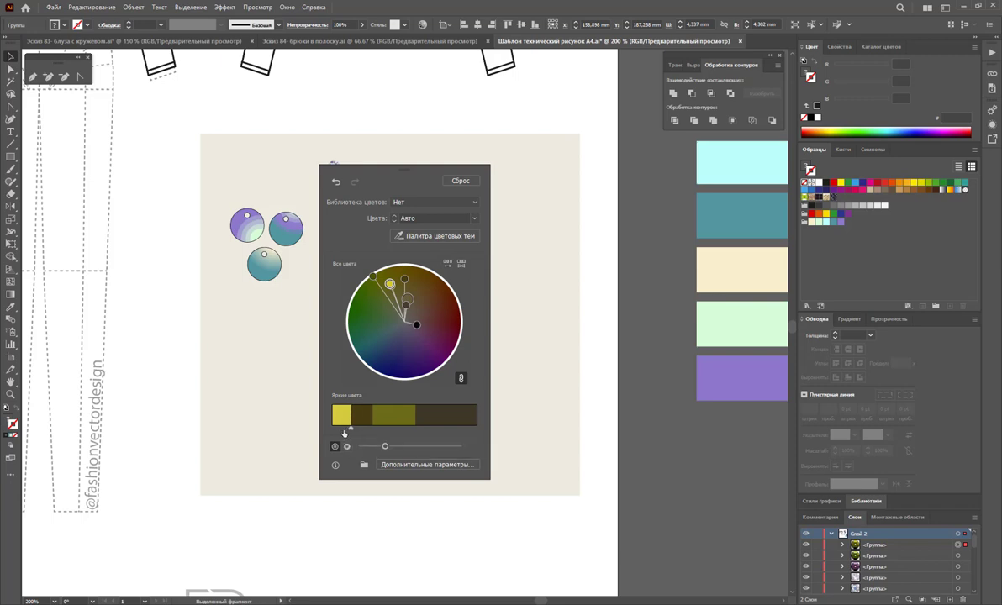
left_click_drag(348, 431, 346, 432)
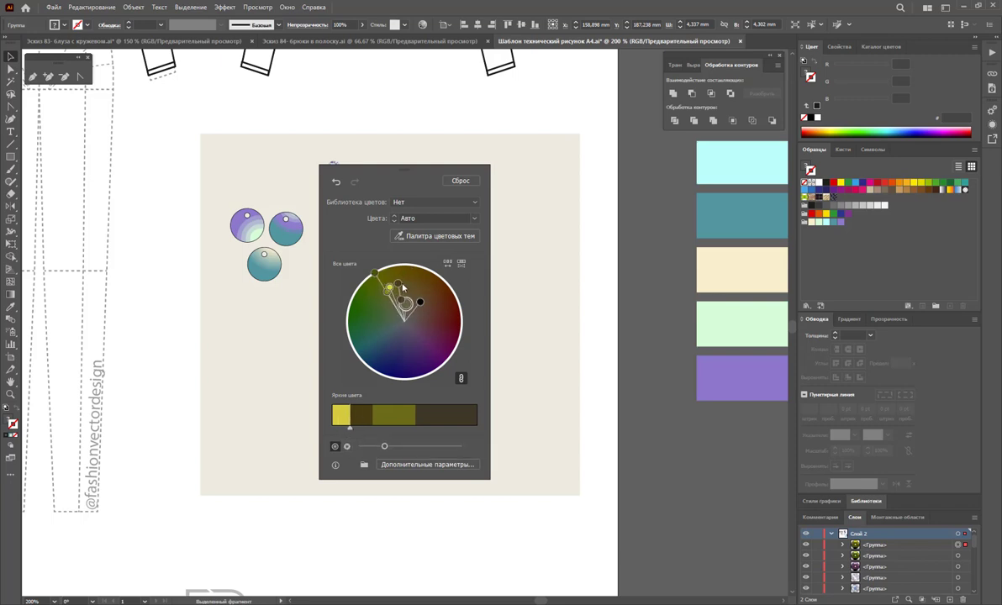
left_click_drag(402, 284, 403, 283)
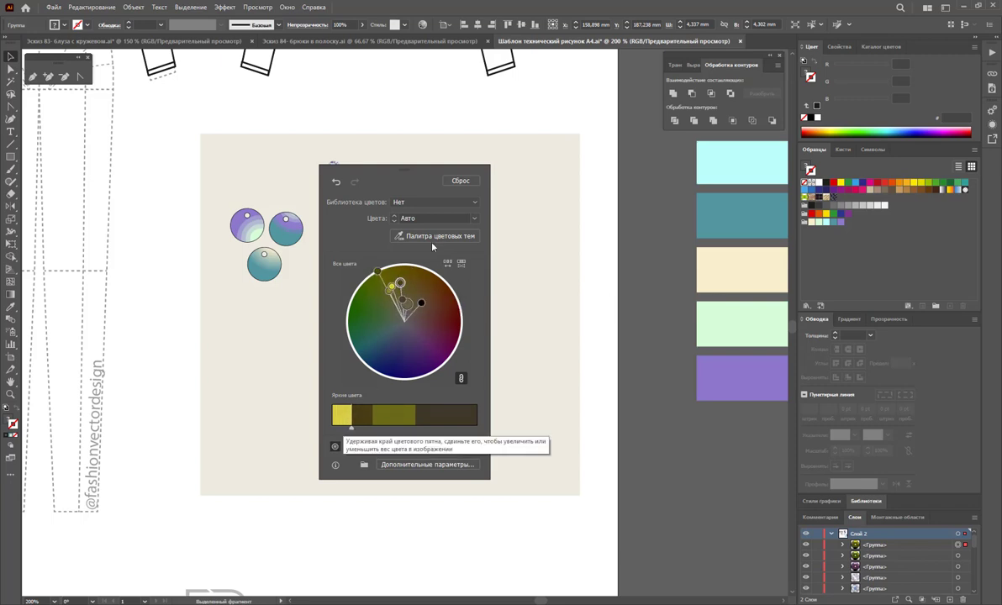
left_click_drag(385, 182, 513, 203)
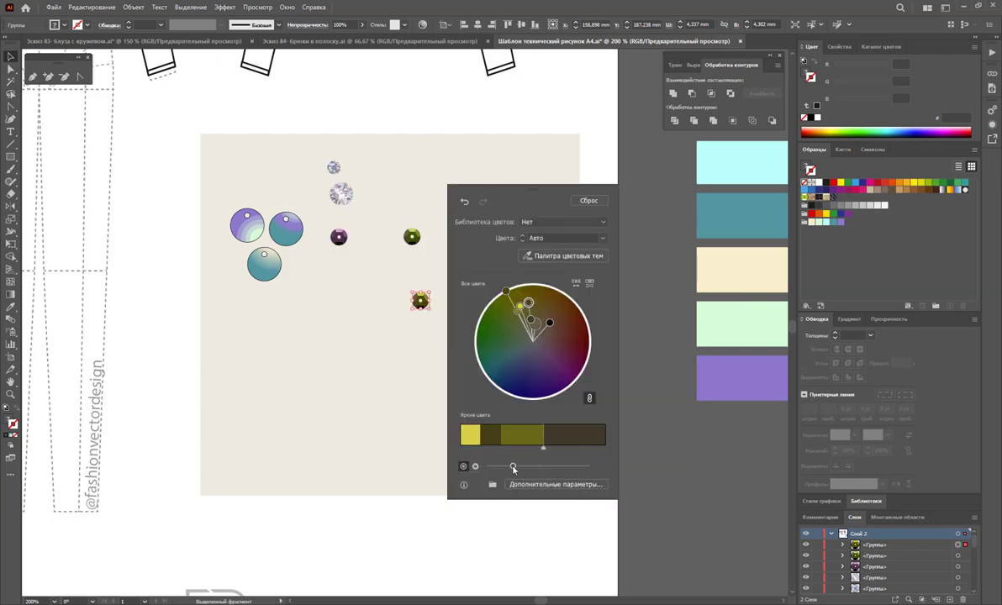
left_click_drag(513, 466, 552, 467)
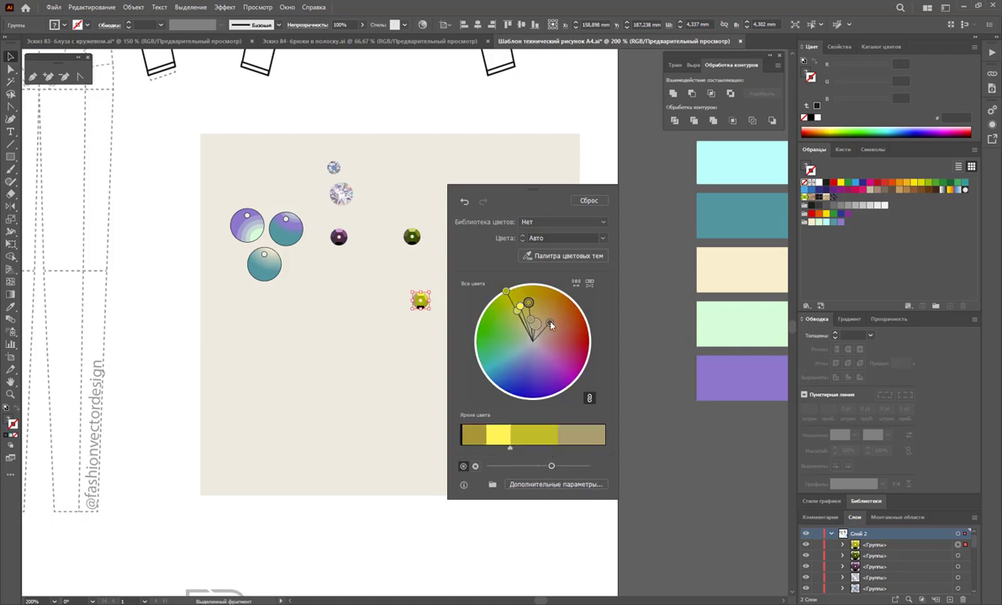
left_click_drag(532, 311, 562, 313)
left_click(464, 435)
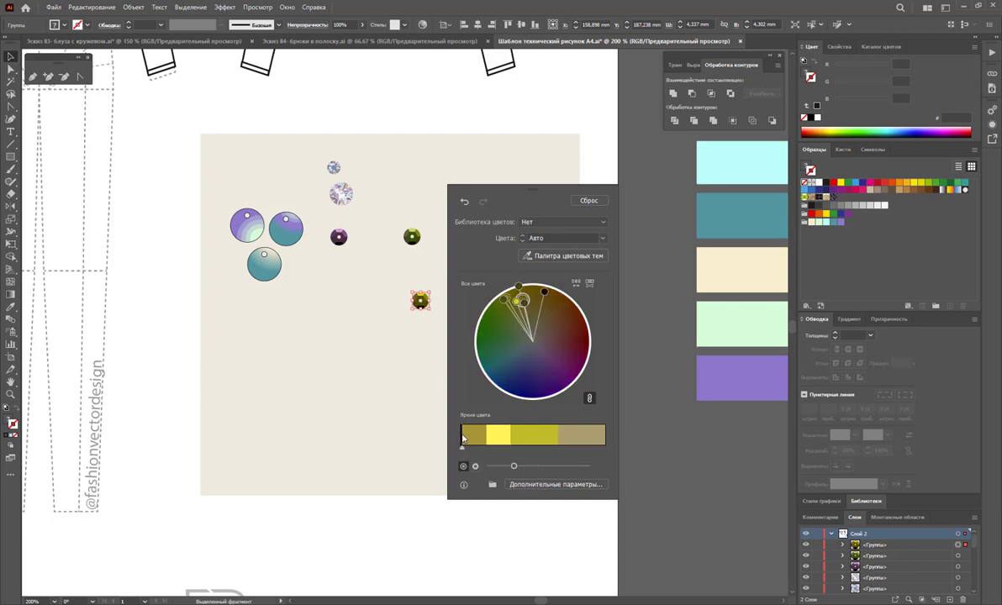
left_click_drag(475, 434, 471, 449)
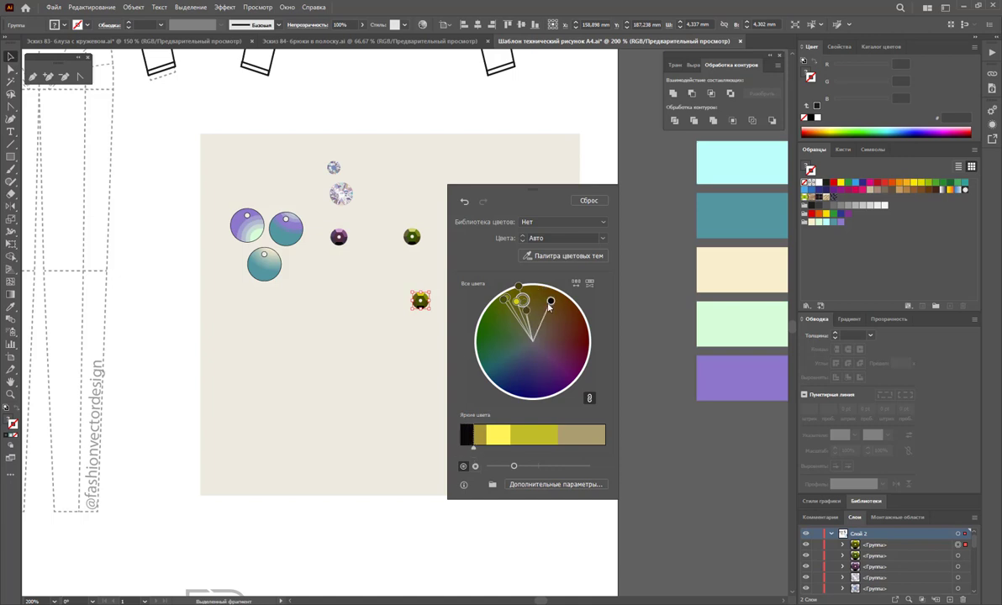
left_click_drag(550, 307, 562, 316)
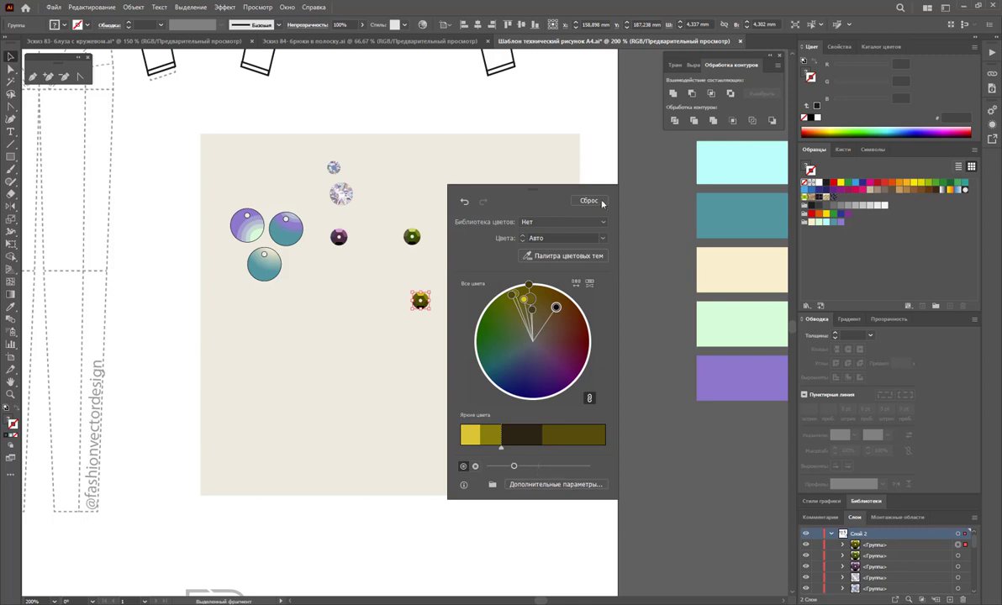
- Reset the copy's colours and recolour it bright yellow-gold
left_click(601, 202)
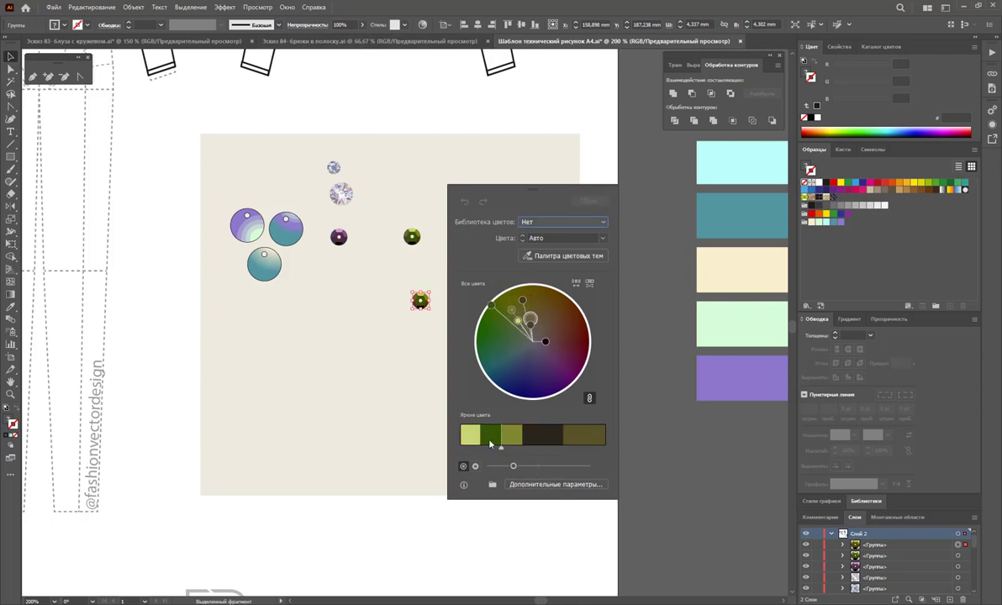
left_click_drag(521, 471, 561, 474)
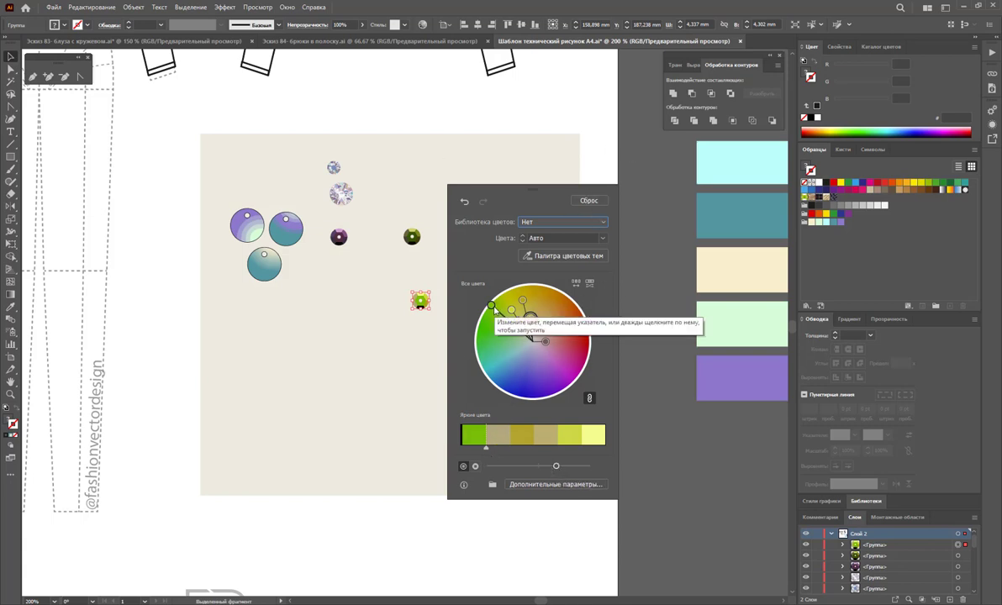
mouse_move(505, 318)
left_mouse_down()
mouse_move(521, 310)
mouse_move(509, 300)
left_mouse_up()
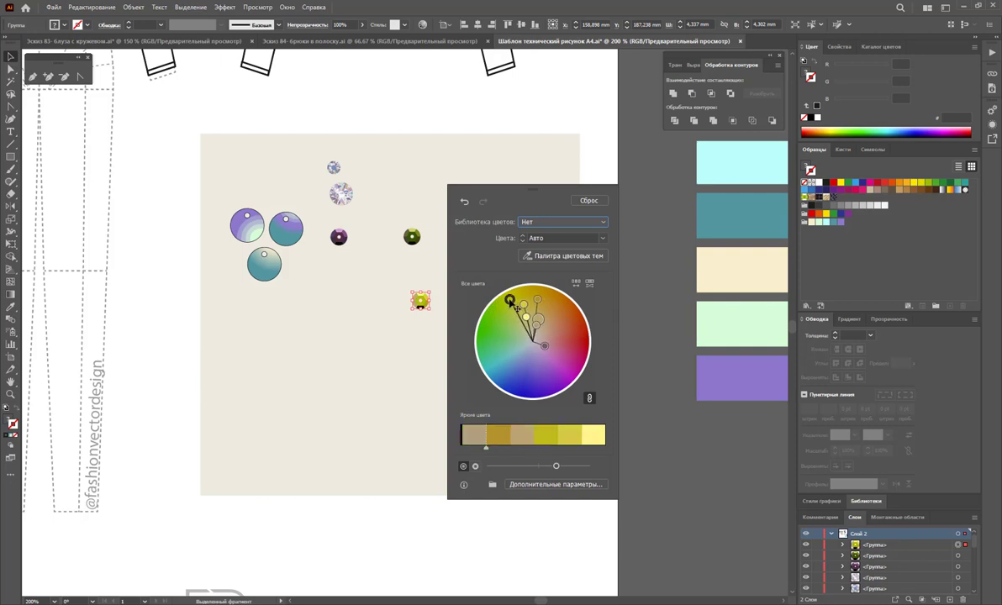
left_click(650, 338)
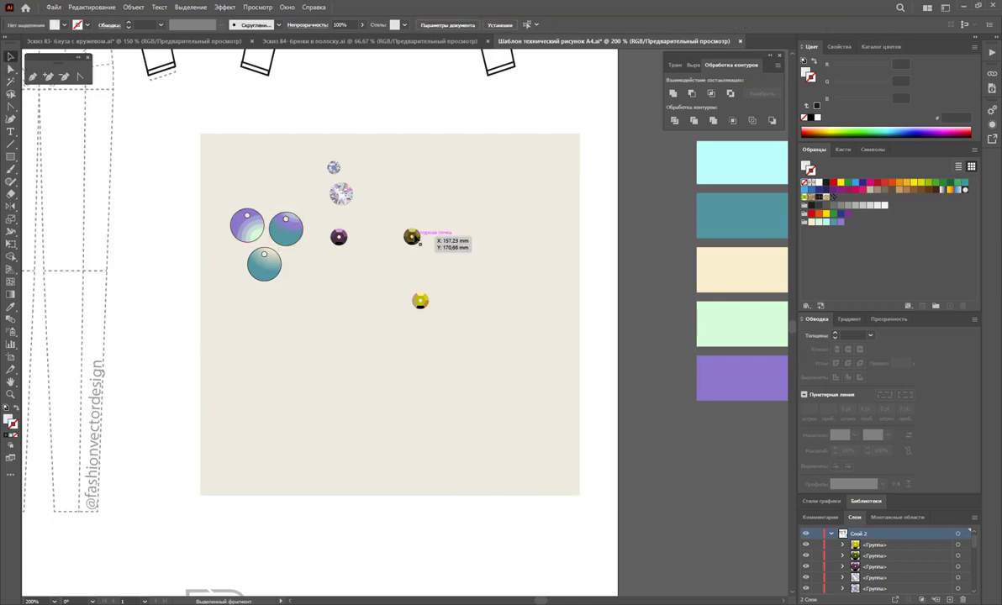
- Scatter copies of the olive, purple and yellow sequins across the beige panel
mouse_move(411, 236)
left_mouse_down()
mouse_move(523, 182)
mouse_move(524, 227)
left_mouse_up()
mouse_move(522, 179)
left_mouse_down()
mouse_move(494, 196)
mouse_move(522, 200)
mouse_move(511, 217)
mouse_move(459, 225)
mouse_move(503, 235)
mouse_move(476, 267)
mouse_move(528, 307)
mouse_move(545, 220)
mouse_move(512, 185)
left_mouse_up()
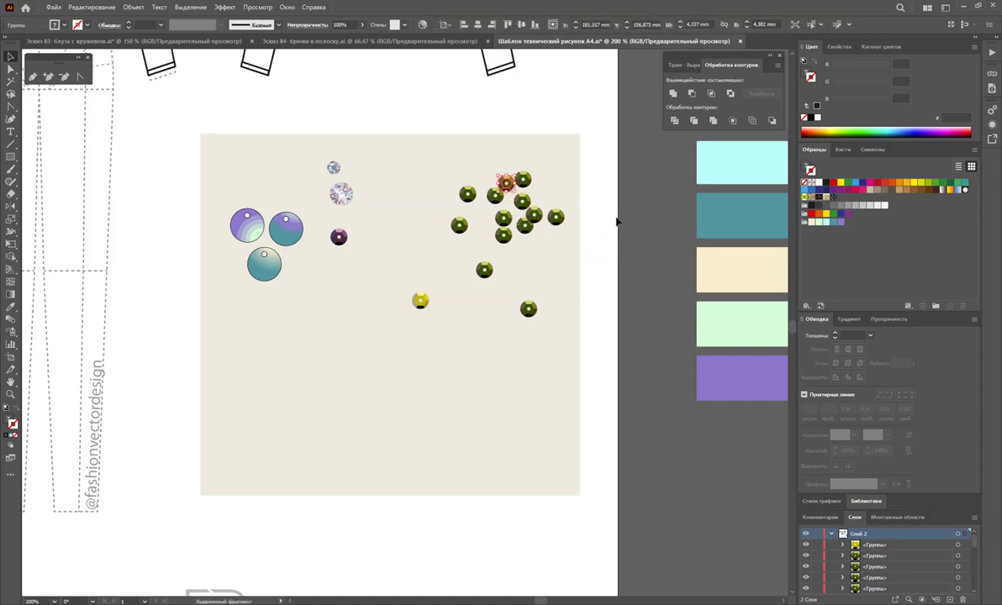
mouse_move(338, 237)
left_mouse_down()
mouse_move(324, 265)
mouse_move(347, 280)
mouse_move(346, 254)
mouse_move(323, 303)
mouse_move(317, 286)
left_mouse_up()
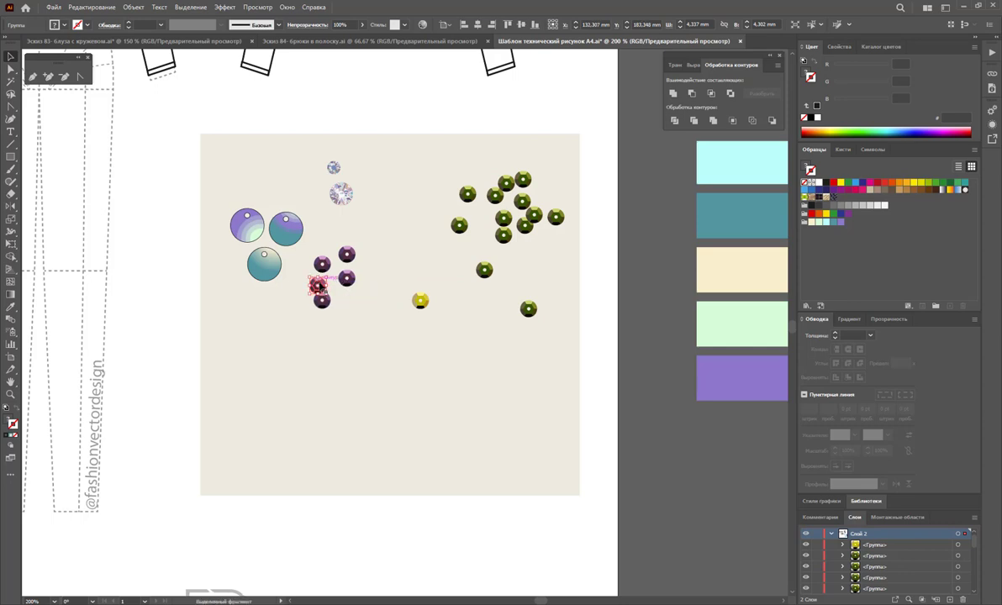
mouse_move(317, 286)
left_mouse_down()
mouse_move(351, 312)
mouse_move(315, 332)
mouse_move(308, 313)
mouse_move(375, 290)
mouse_move(366, 385)
mouse_move(405, 412)
mouse_move(395, 370)
mouse_move(323, 341)
mouse_move(329, 328)
mouse_move(386, 318)
left_mouse_up()
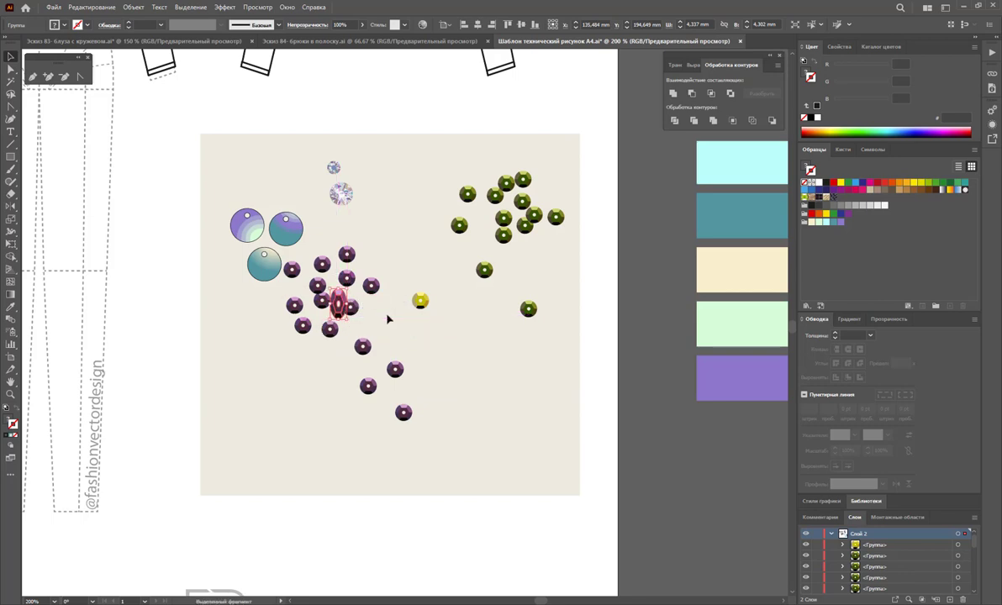
left_click(602, 372)
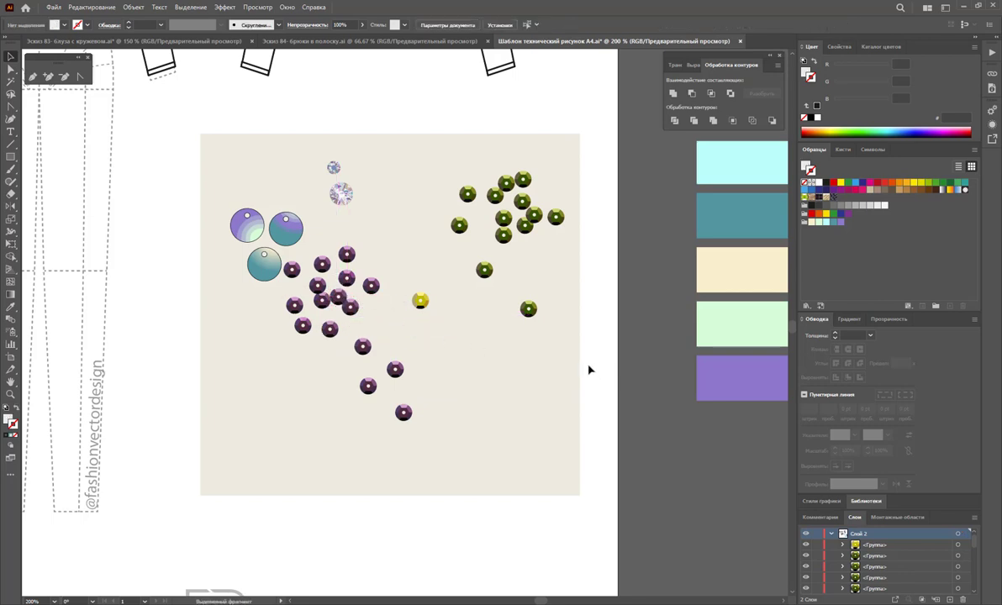
mouse_move(415, 307)
left_mouse_down()
mouse_move(574, 481)
mouse_move(539, 481)
mouse_move(546, 458)
mouse_move(561, 461)
mouse_move(504, 452)
mouse_move(512, 411)
mouse_move(477, 388)
mouse_move(504, 342)
mouse_move(539, 409)
mouse_move(538, 433)
mouse_move(542, 396)
mouse_move(498, 476)
mouse_move(483, 459)
left_mouse_up()
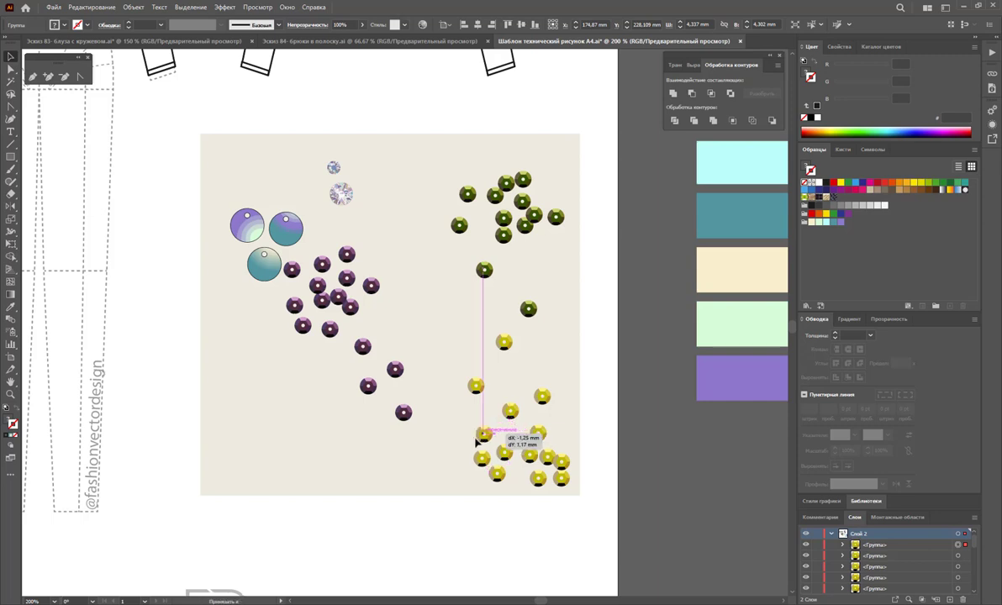
mouse_move(489, 431)
left_mouse_down()
mouse_move(508, 423)
mouse_move(525, 373)
mouse_move(562, 341)
left_mouse_up()
left_click(583, 387)
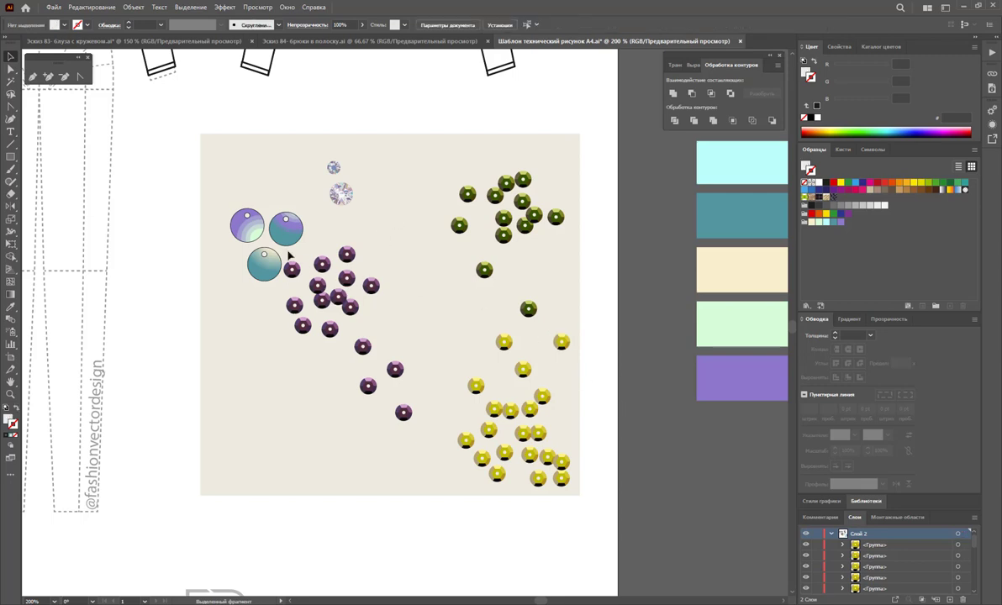
- Scatter three copies of the small crystal rhinestone across the panel
mouse_move(343, 203)
left_mouse_down()
mouse_move(428, 305)
mouse_move(485, 215)
mouse_move(549, 306)
mouse_move(515, 391)
left_mouse_up()
left_click_drag(386, 325, 228, 444)
left_click_drag(229, 444, 319, 471)
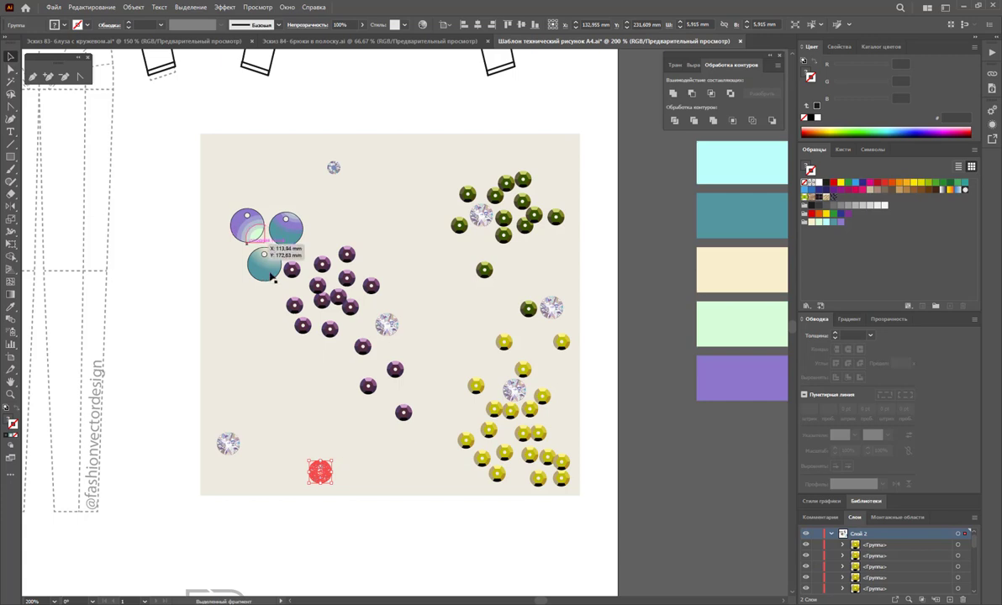
- Cluster teal and lilac large-sequin copies at upper left, plus a crystal near the top
left_click_drag(286, 231, 272, 209)
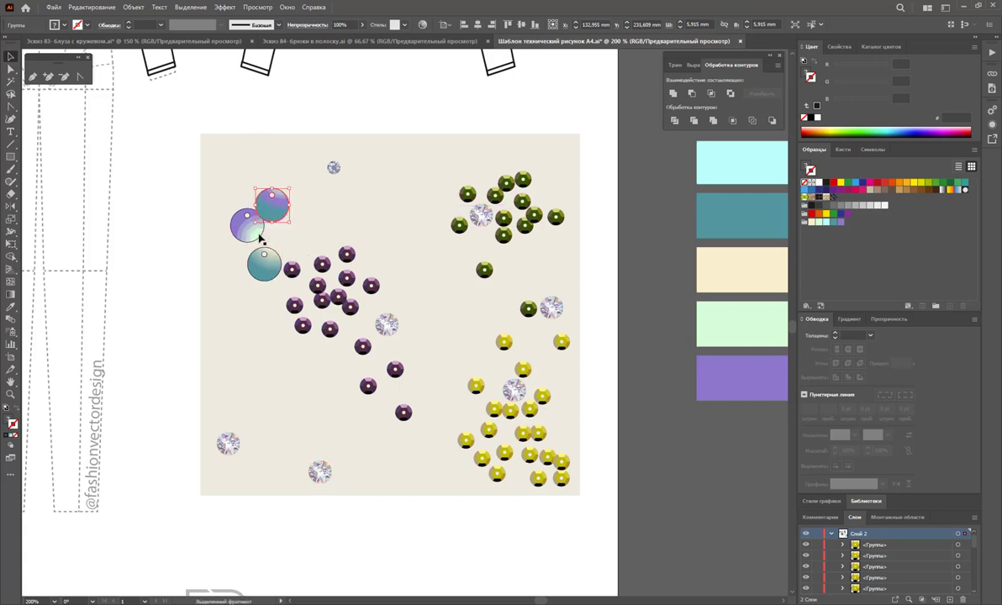
mouse_move(266, 268)
left_mouse_down()
mouse_move(279, 240)
mouse_move(229, 290)
mouse_move(284, 282)
mouse_move(249, 330)
left_mouse_up()
left_click_drag(291, 283, 260, 177)
left_click_drag(272, 209, 309, 246)
mouse_move(281, 217)
left_mouse_down()
mouse_move(242, 209)
mouse_move(369, 269)
mouse_move(358, 214)
left_mouse_up()
left_click_drag(351, 257, 260, 285)
left_click_drag(264, 172, 267, 175)
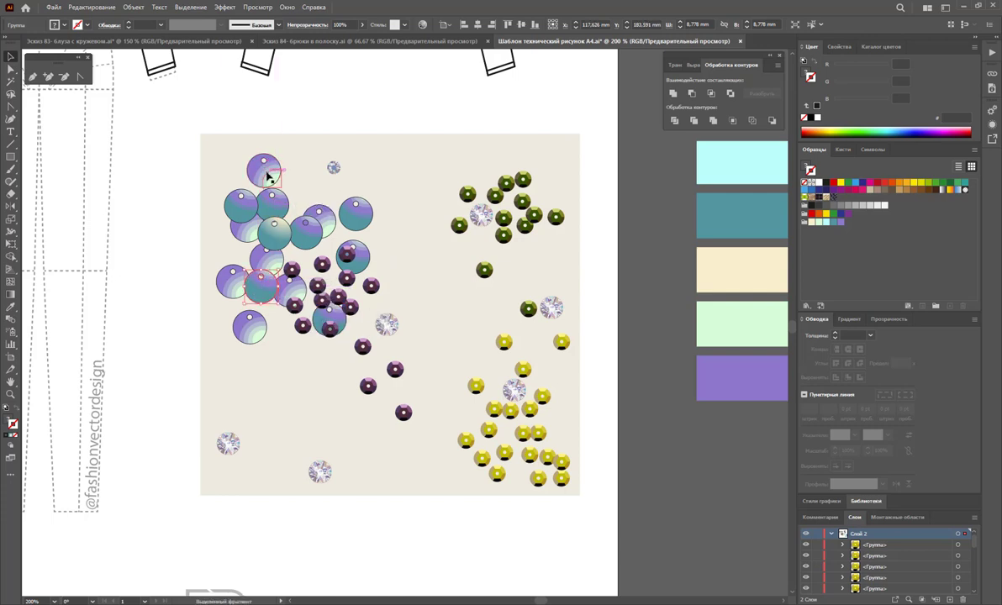
mouse_move(320, 211)
left_mouse_down()
mouse_move(346, 252)
mouse_move(335, 242)
left_mouse_up()
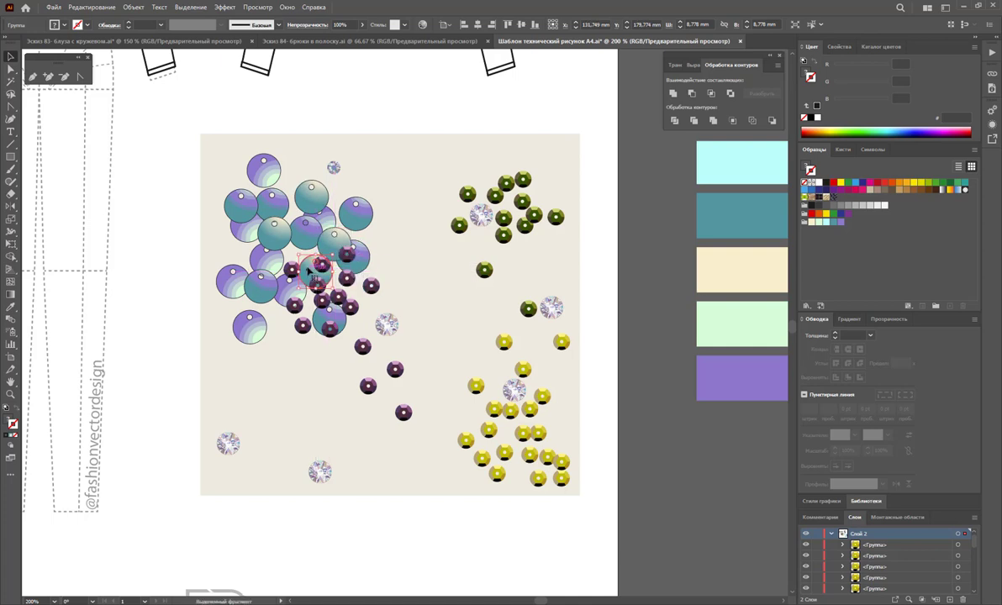
mouse_move(285, 268)
left_mouse_down()
mouse_move(265, 261)
mouse_move(387, 438)
mouse_move(357, 467)
left_mouse_up()
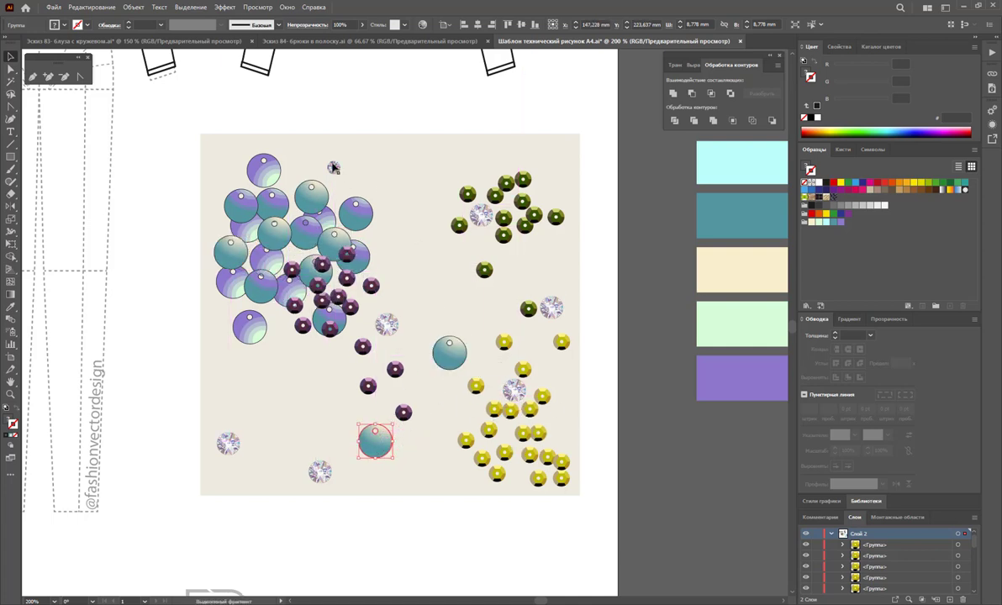
mouse_move(334, 168)
left_mouse_down()
mouse_move(402, 176)
mouse_move(405, 206)
mouse_move(433, 181)
left_mouse_up()
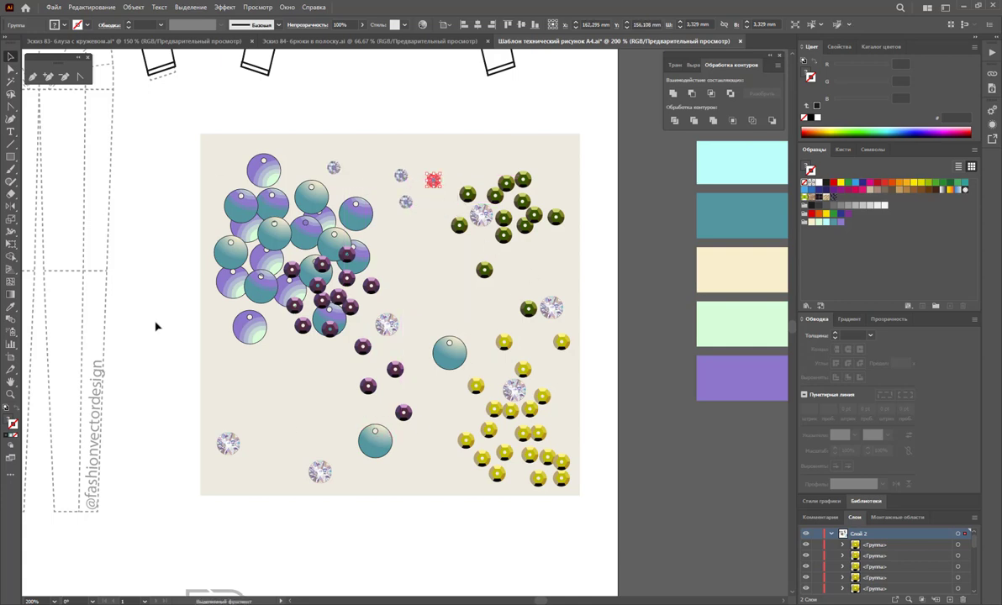
- Add olive and green sequin copies near the top, removing a stray purple copy
mouse_move(507, 241)
left_mouse_down()
mouse_move(532, 270)
mouse_move(551, 185)
mouse_move(517, 154)
mouse_move(471, 168)
left_mouse_up()
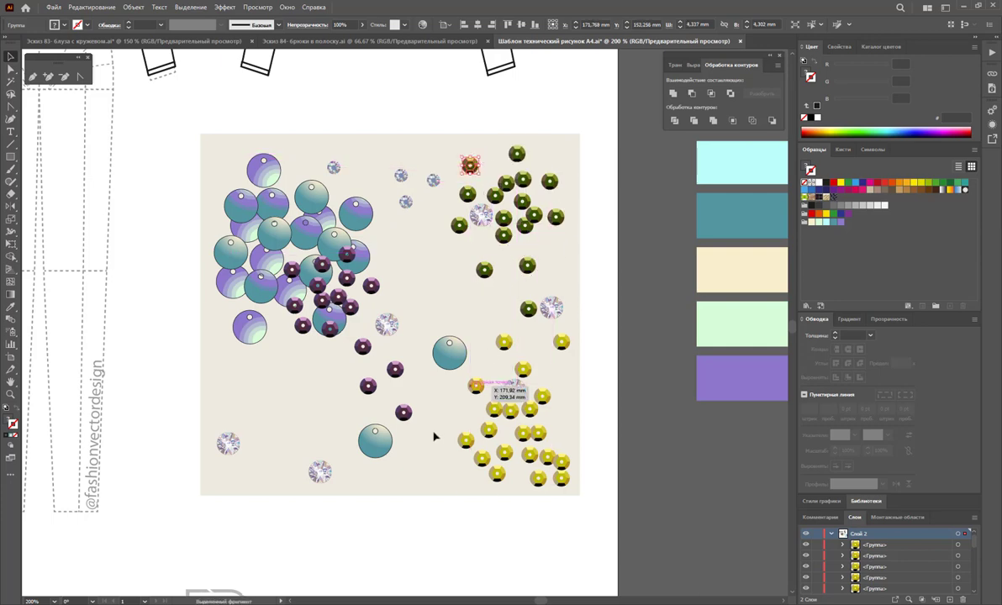
mouse_move(307, 326)
left_mouse_down()
mouse_move(286, 369)
mouse_move(295, 353)
mouse_move(261, 367)
mouse_move(316, 413)
mouse_move(347, 415)
mouse_move(443, 401)
mouse_move(432, 314)
left_mouse_up()
key("ctrl+z")
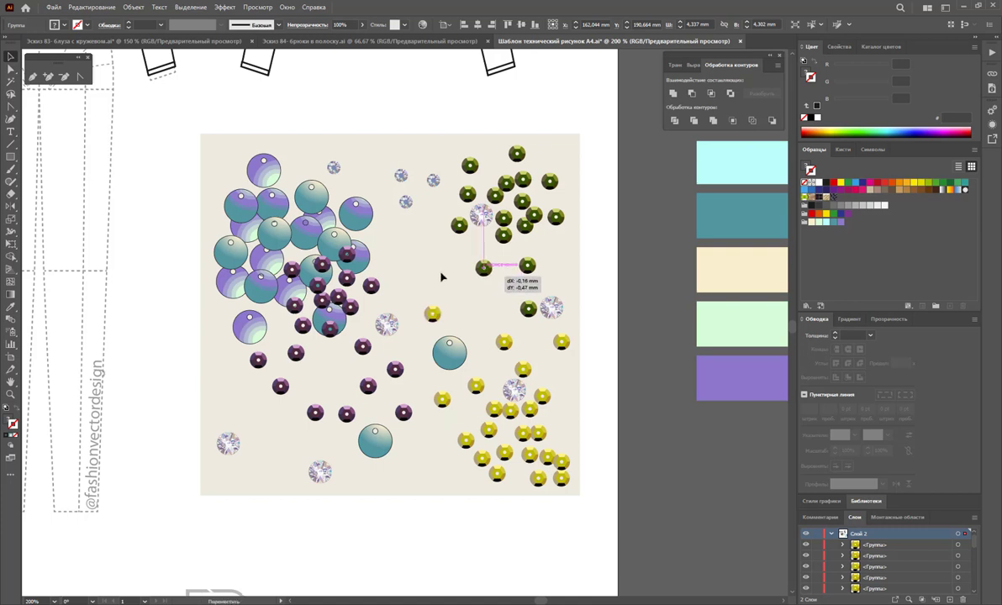
mouse_move(442, 276)
left_mouse_down()
mouse_move(371, 139)
mouse_move(375, 159)
left_mouse_up()
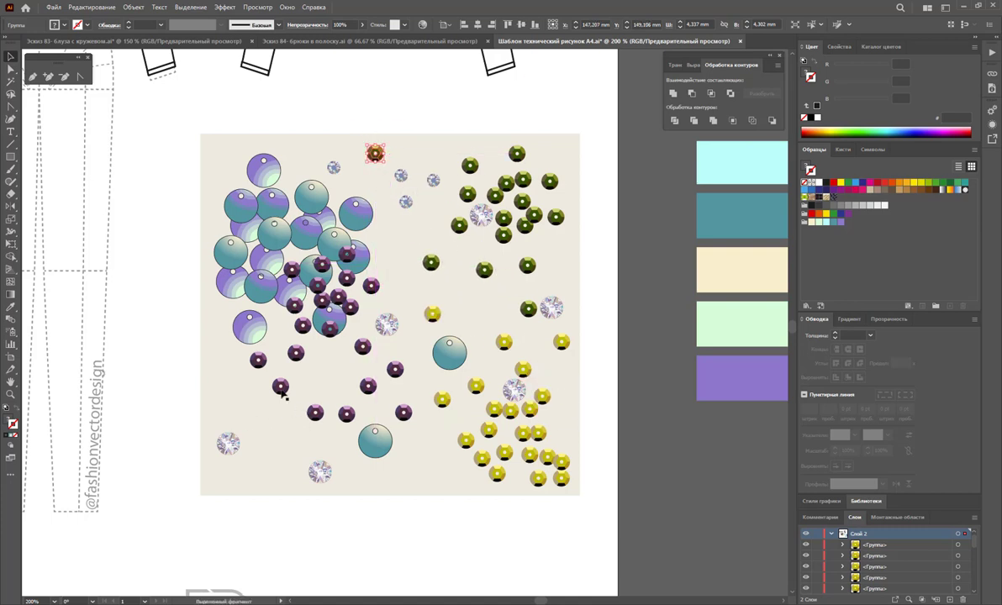
left_click_drag(281, 392, 229, 395)
- Move sequins to the right side and the top-left edges of the panel
left_click_drag(226, 156, 536, 348)
mouse_move(542, 395)
left_mouse_down()
mouse_move(470, 412)
mouse_move(294, 170)
mouse_move(383, 228)
mouse_move(242, 412)
left_mouse_up()
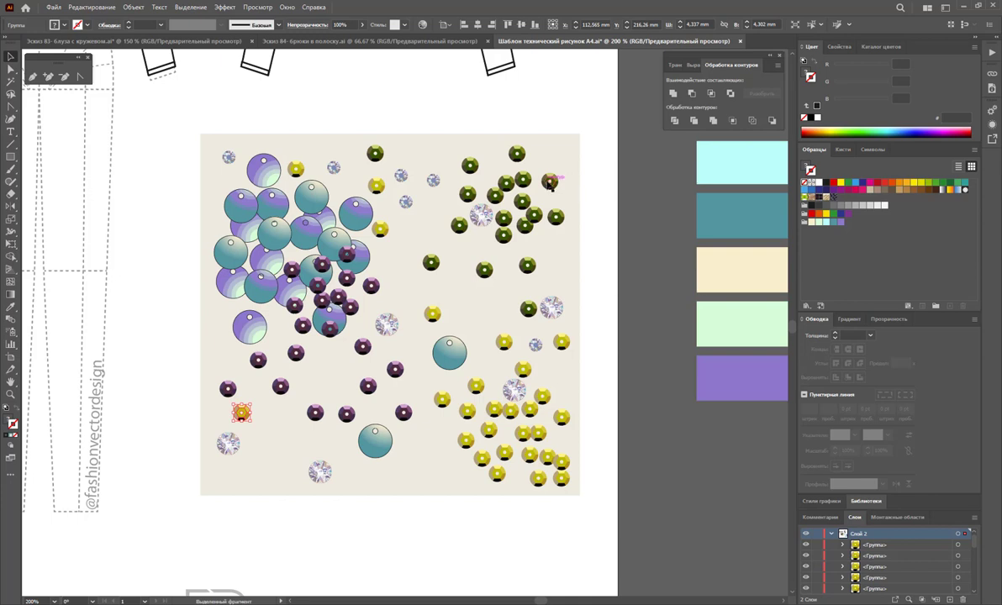
left_click_drag(224, 166, 245, 142)
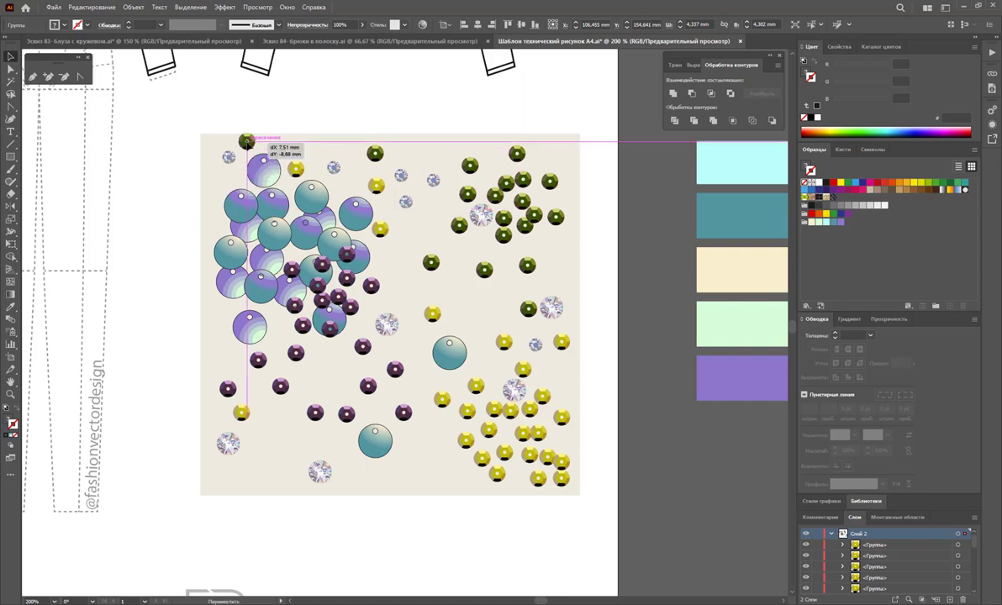
left_click_drag(246, 142, 218, 174)
mouse_move(531, 481)
left_mouse_down()
mouse_move(546, 151)
mouse_move(486, 144)
left_mouse_up()
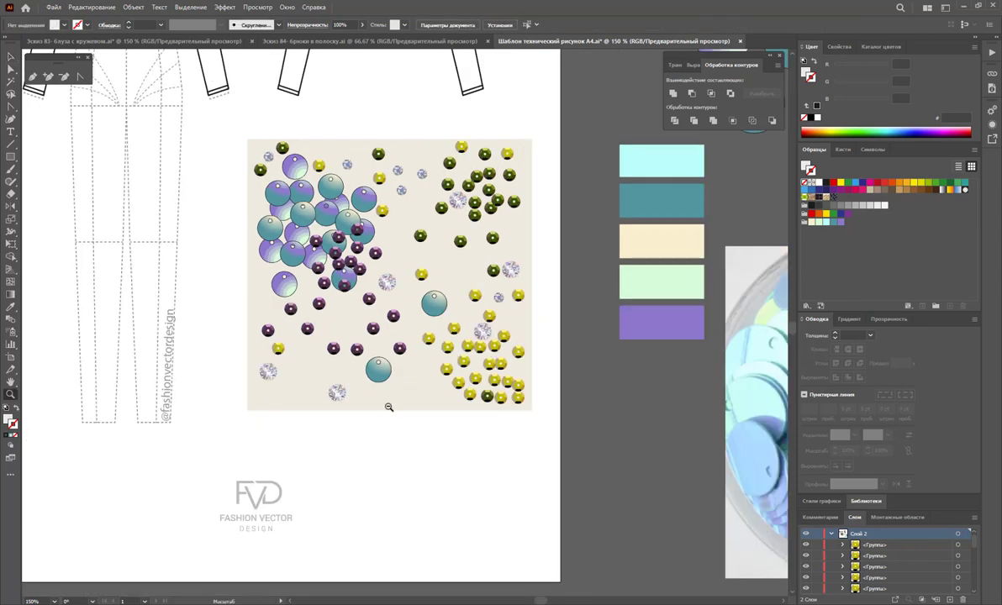
- Select the whole sequin sample panel and drag it into the Swatches panel as a pattern
left_click(381, 381, "alt")
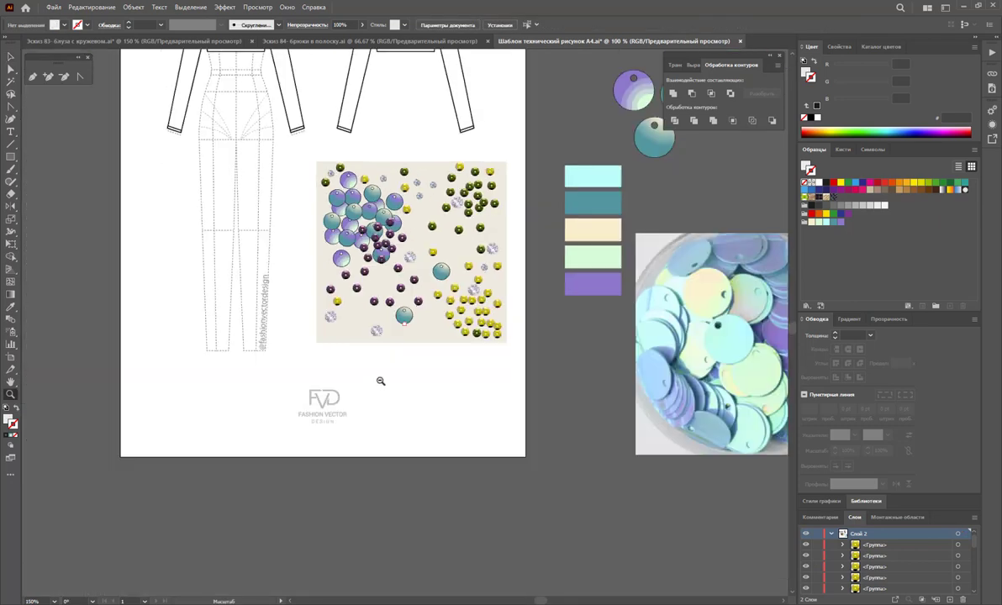
left_click(431, 322, "alt")
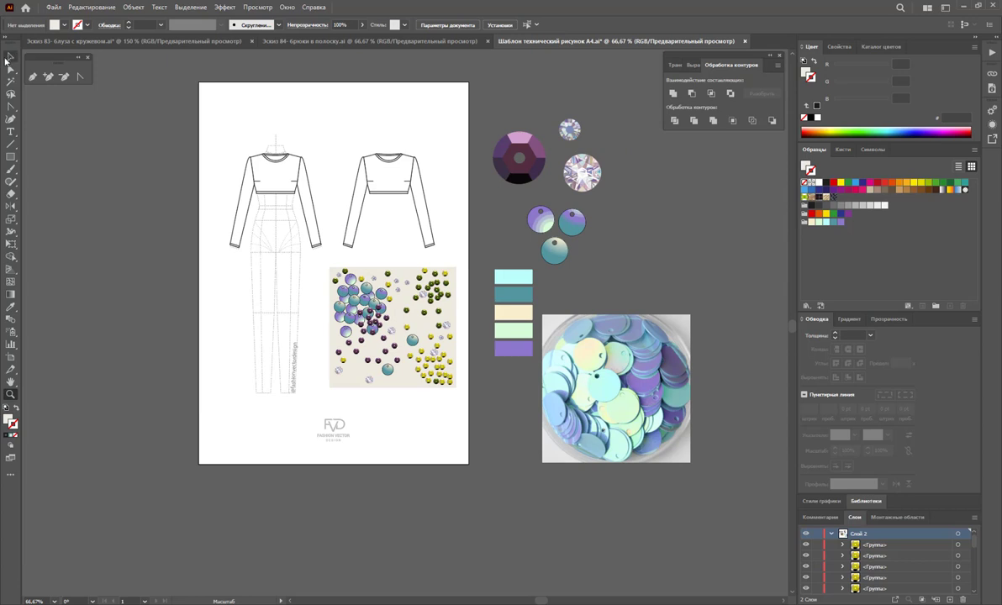
left_click(8, 57)
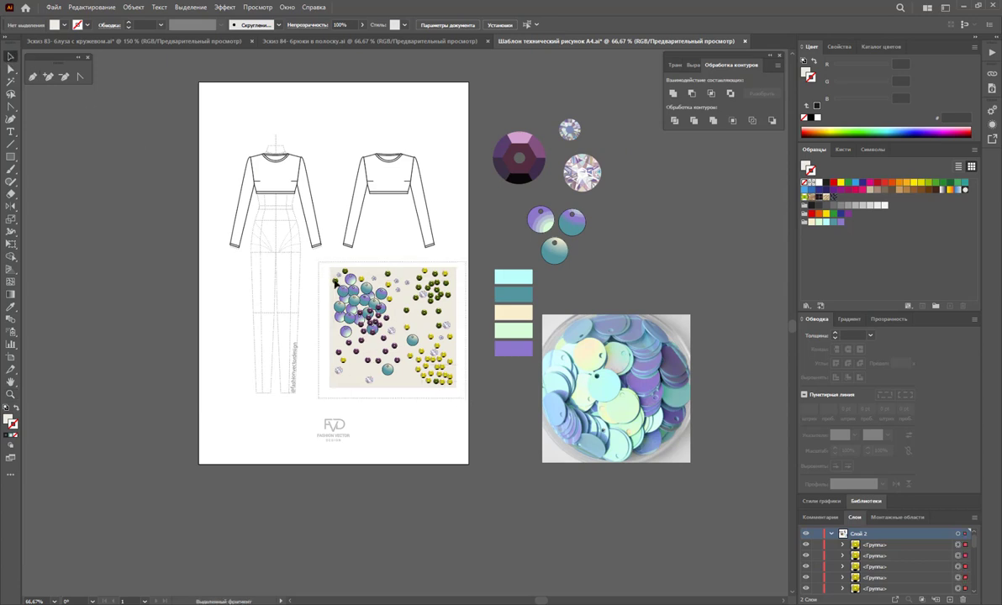
left_click(325, 273)
scroll(588, 269, "right", 2)
left_click_drag(652, 471, 267, 327)
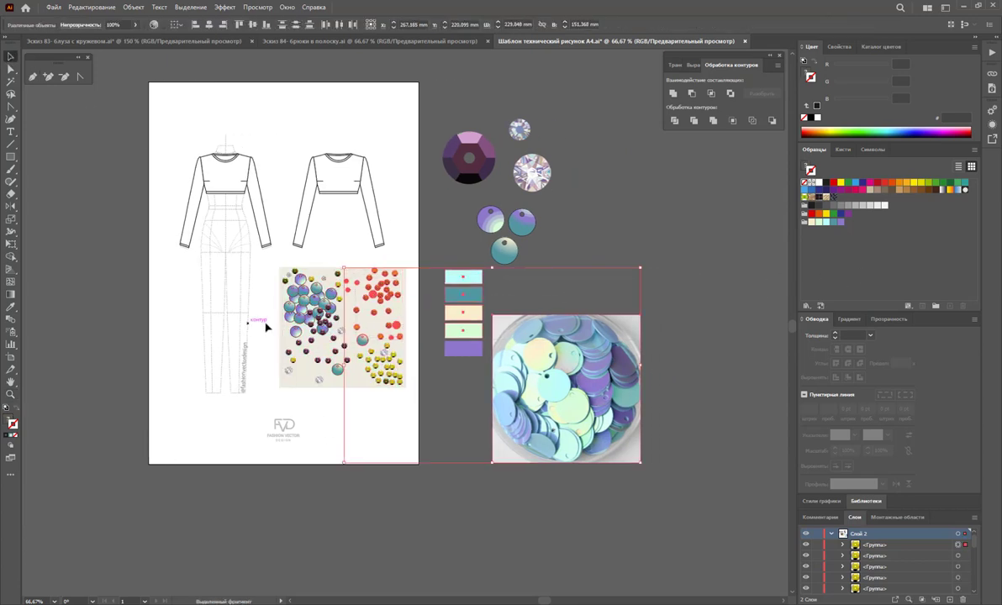
left_click(677, 254)
left_click_drag(268, 254, 379, 361)
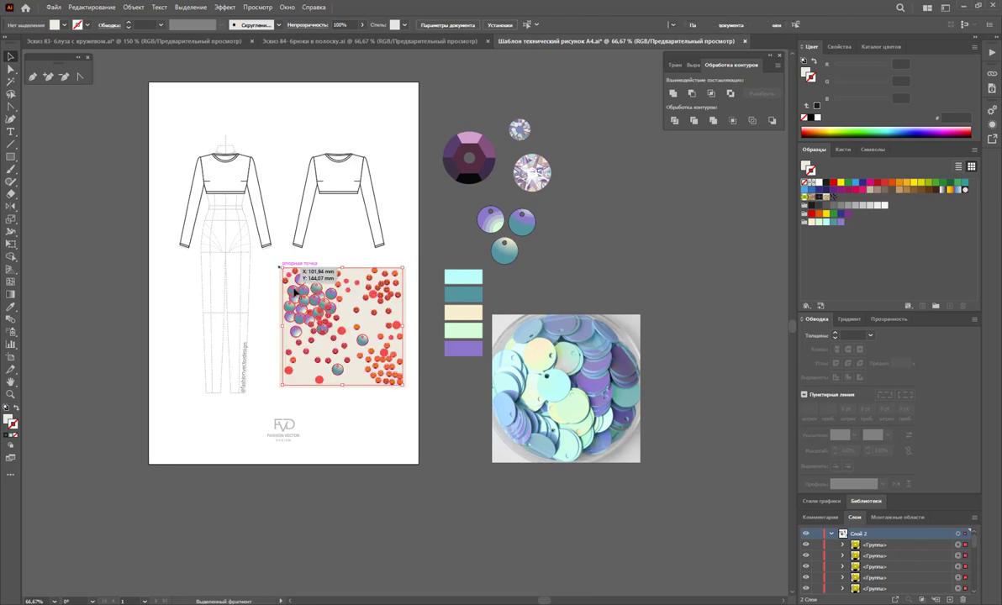
left_click_drag(532, 320, 799, 244)
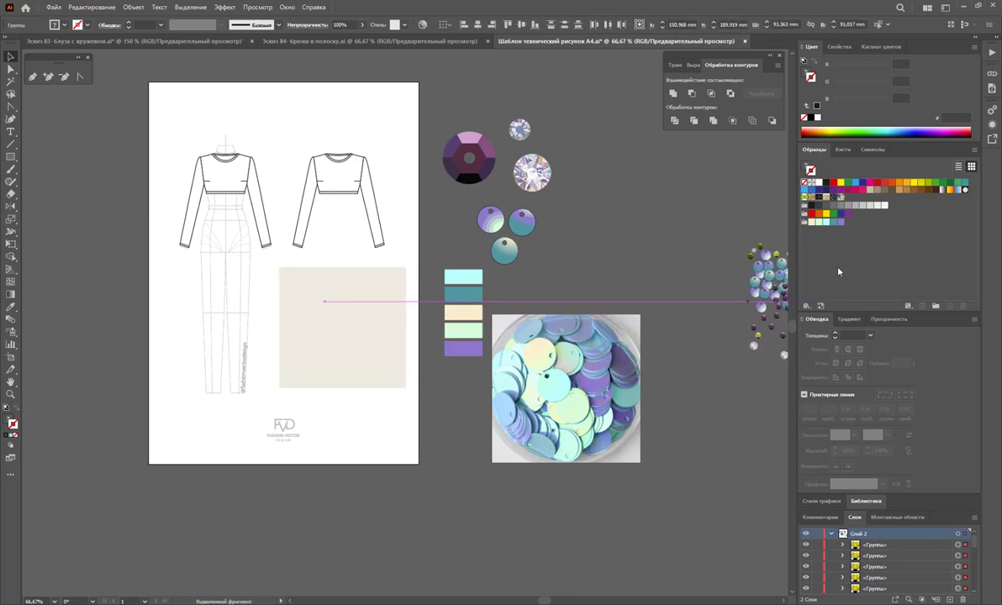
left_click(660, 251)
- Nudge the sequin reference photo slightly on the pasteboard
scroll(695, 358, "up", 1)
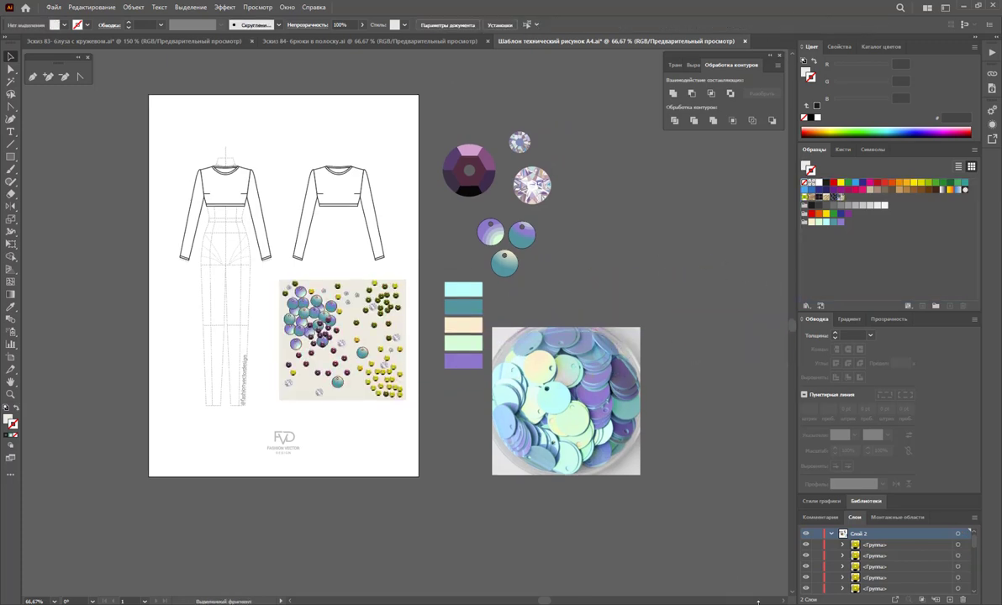
scroll(783, 602, "right", 3)
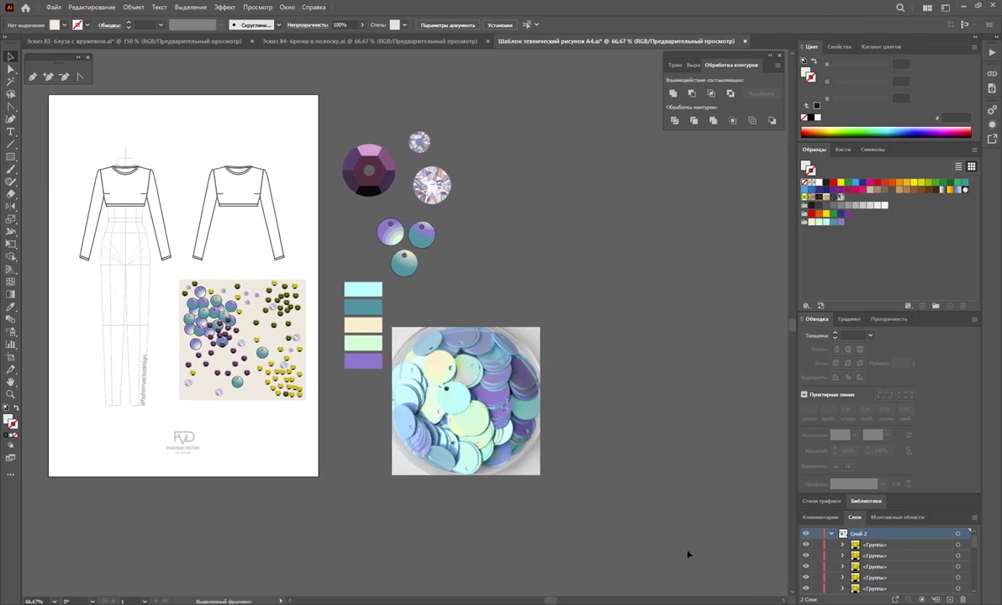
left_click_drag(443, 409, 440, 398)
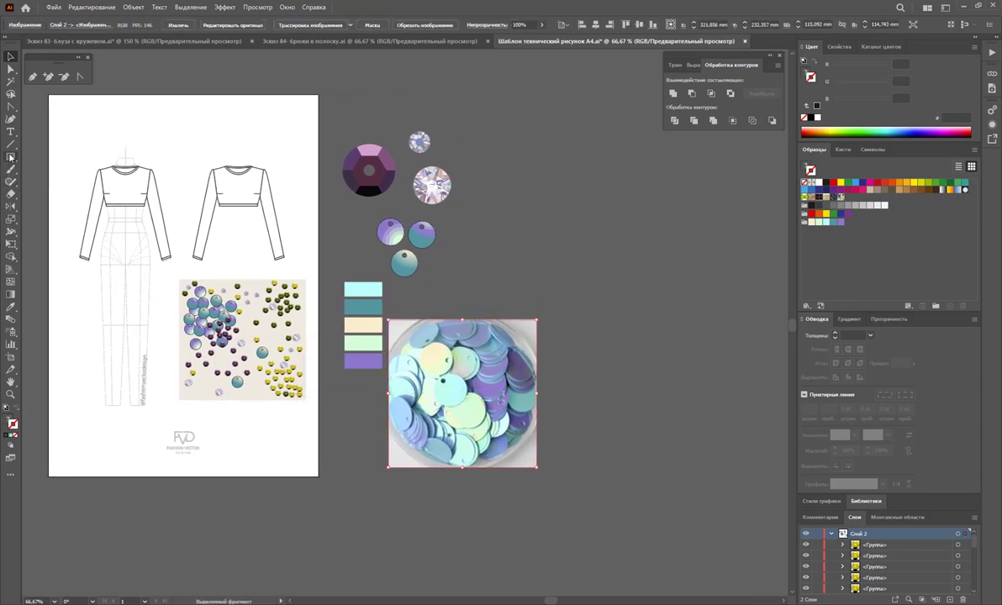
left_click(11, 157)
- Draw a rectangle right of the artboard with no stroke and the sequin pattern swatch as fill
mouse_move(516, 116)
left_mouse_down()
mouse_move(780, 321)
mouse_move(781, 304)
left_mouse_up()
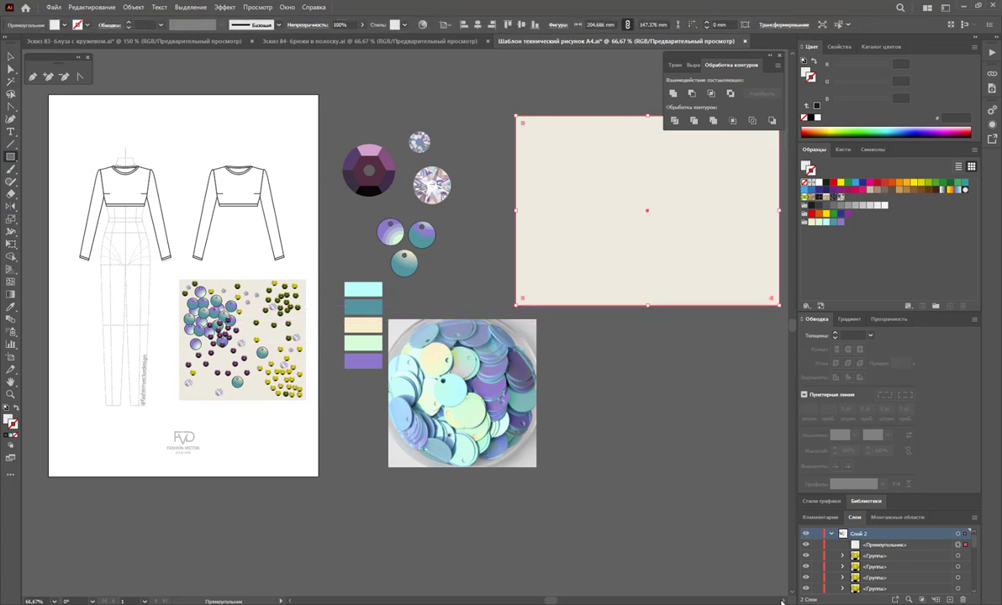
scroll(782, 602, "right", 2)
scroll(786, 595, "right", 3)
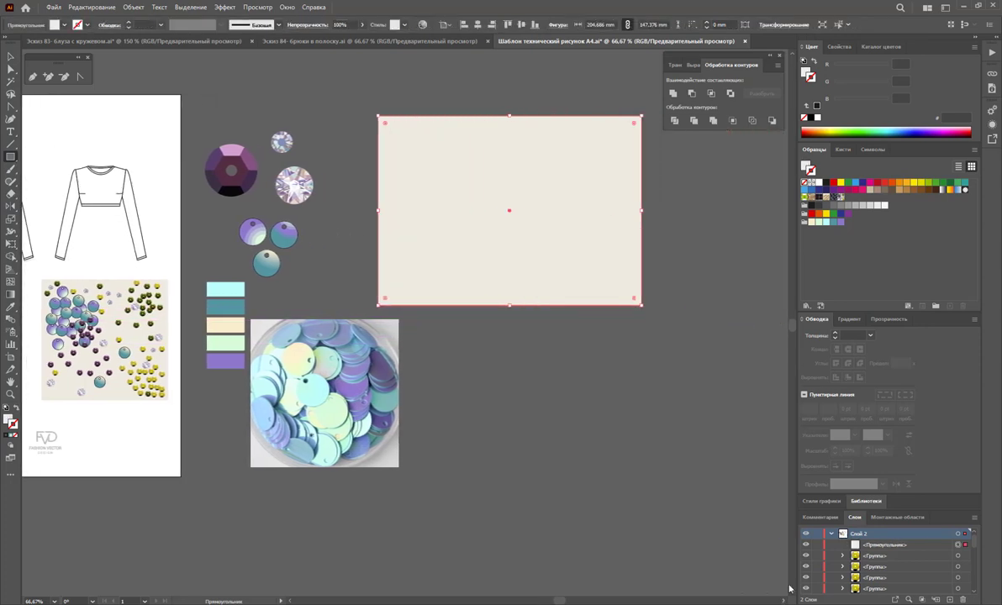
left_click(841, 197)
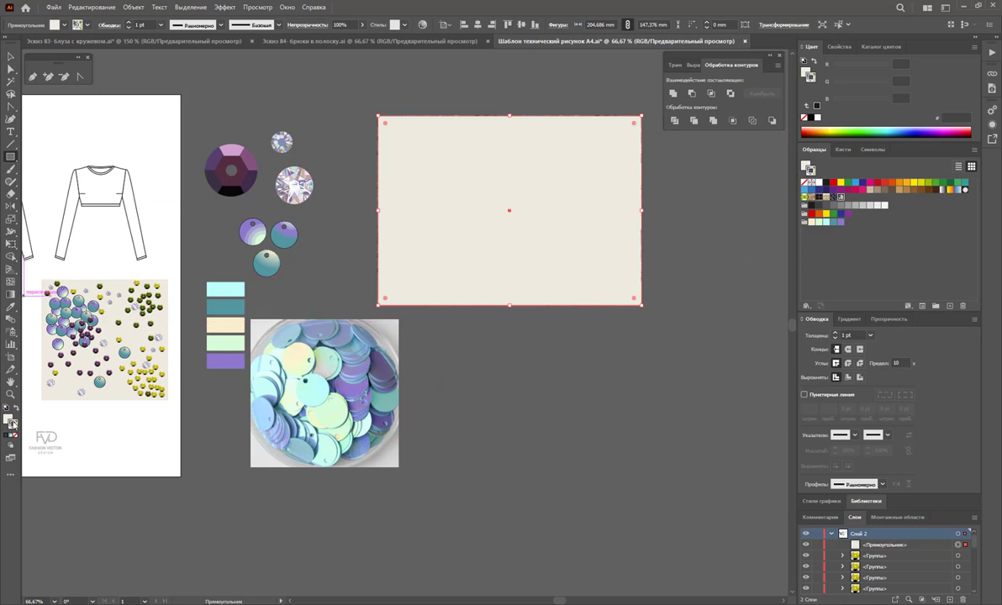
left_click(15, 439)
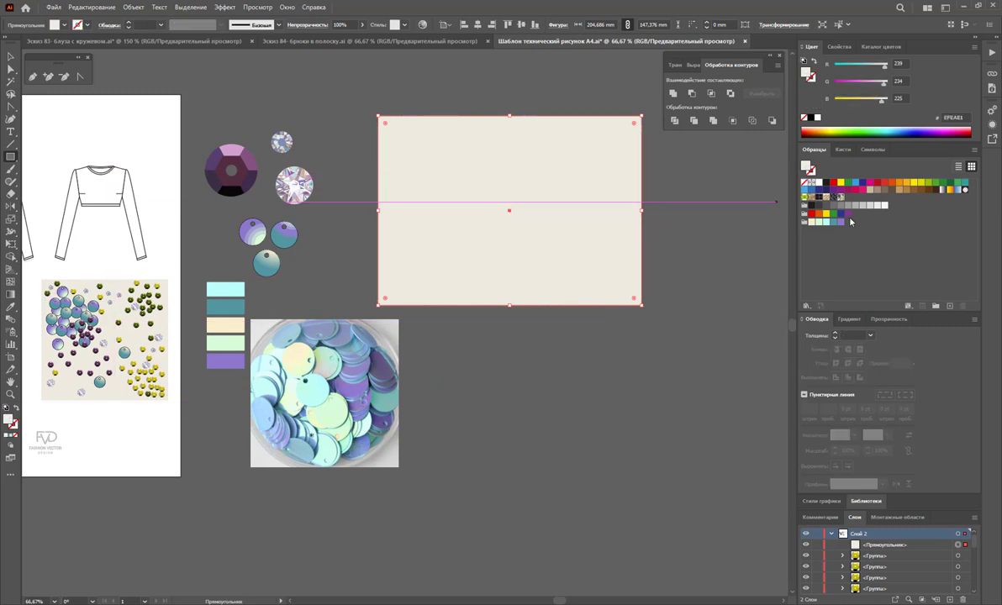
left_click(842, 198)
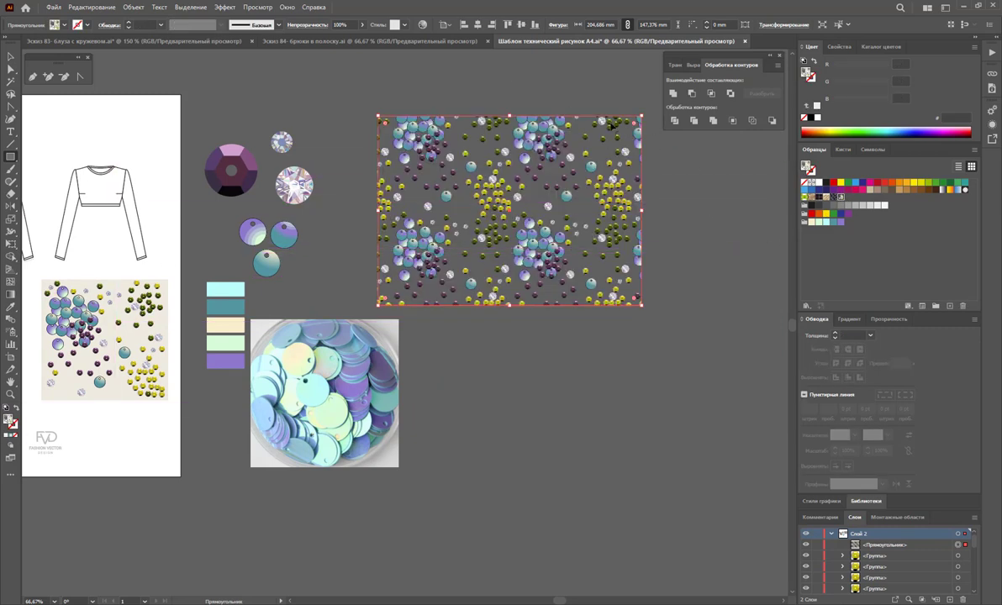
left_click(10, 55)
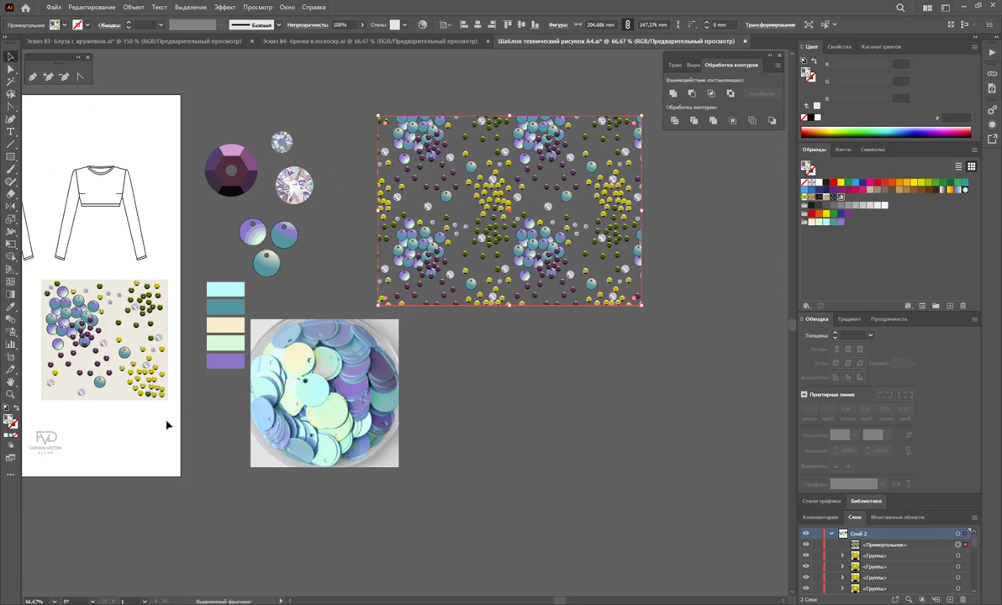
left_click(228, 443)
- Redefine the sequin pattern swatch with the cream-backed sample tile, so the rectangle tiles over pale beige
scroll(856, 562, "down", 1)
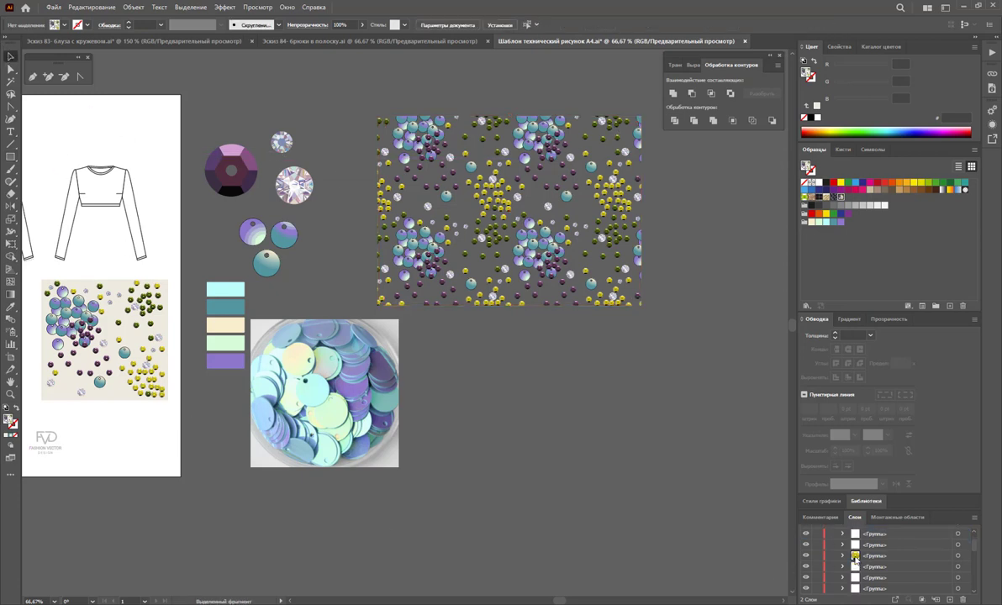
scroll(856, 556, "down", 2)
scroll(856, 556, "down", 2)
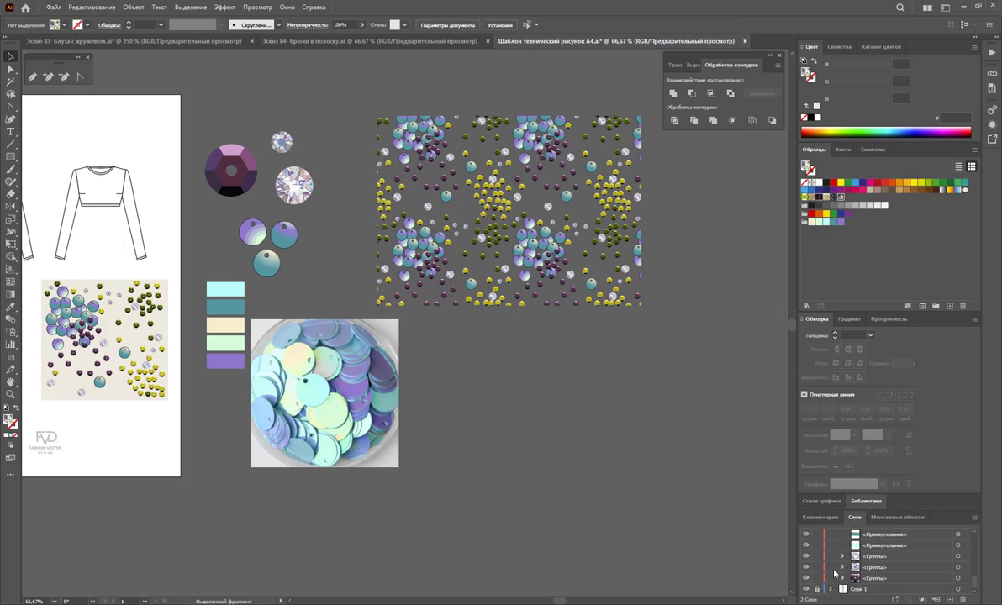
scroll(835, 573, "up", 2)
scroll(835, 573, "down", 2)
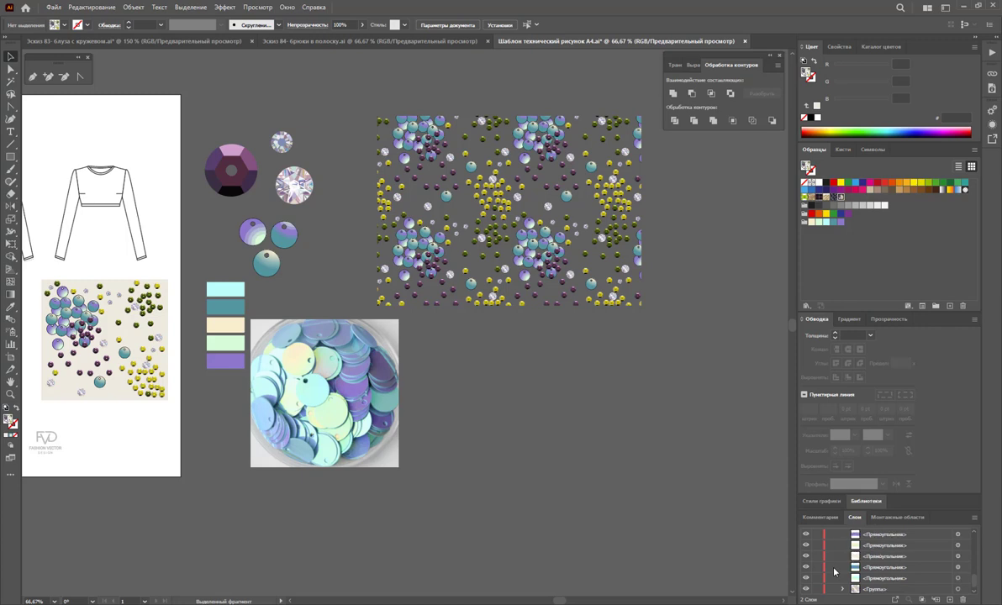
scroll(835, 573, "up", 2)
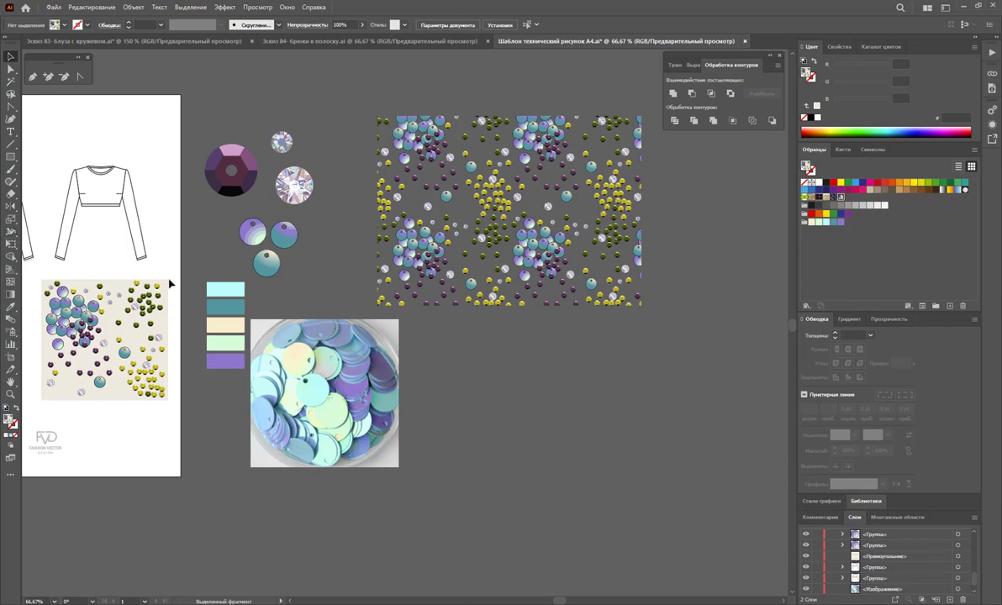
mouse_move(67, 387)
left_mouse_down()
mouse_move(876, 282)
mouse_move(858, 219)
left_mouse_up()
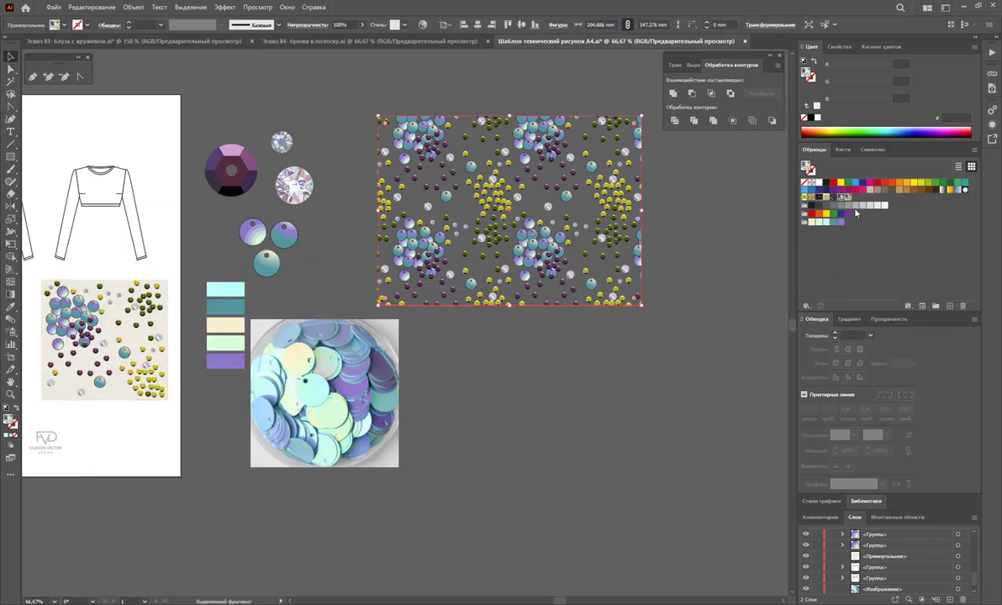
left_click(707, 265)
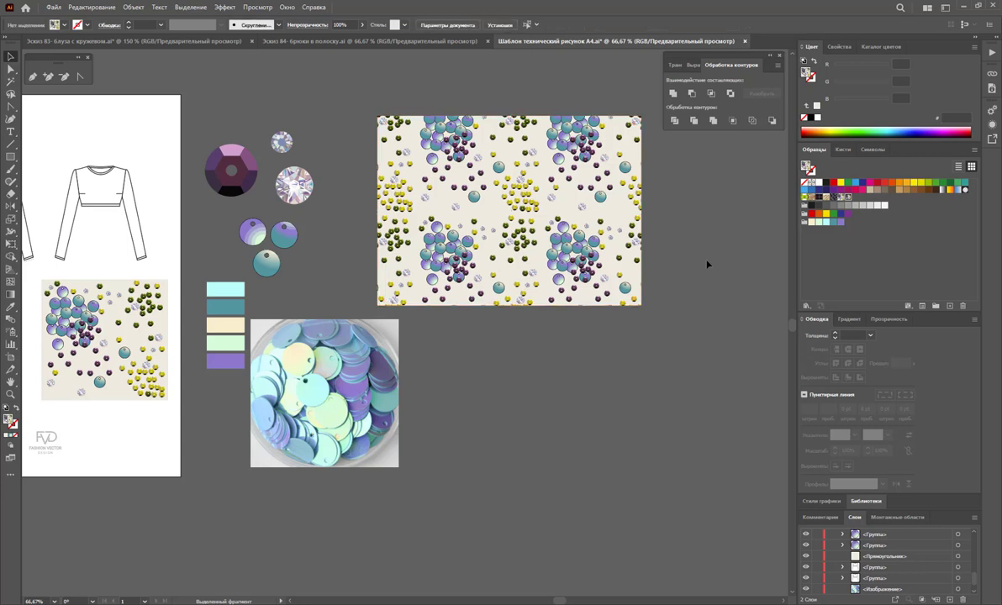
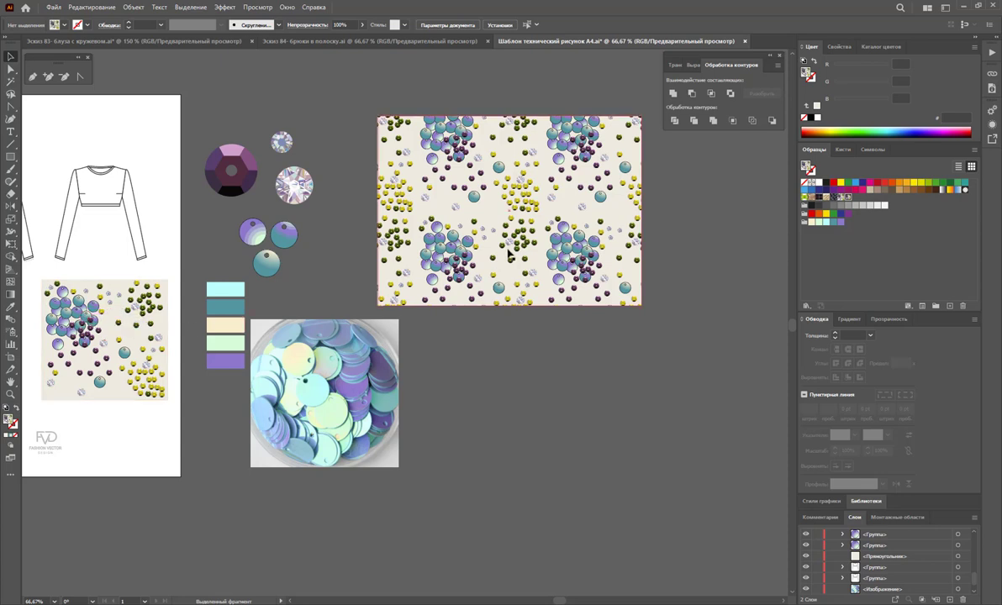
- Select the sequin pattern rectangle, check its fill colour, and open its swatch for pattern editing
left_click(467, 261)
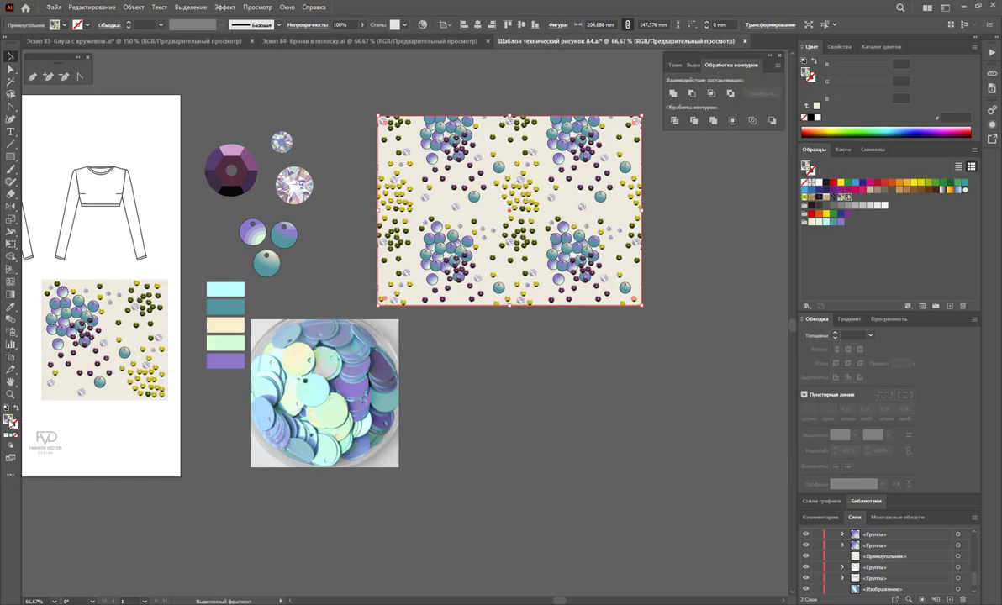
double_click(12, 423)
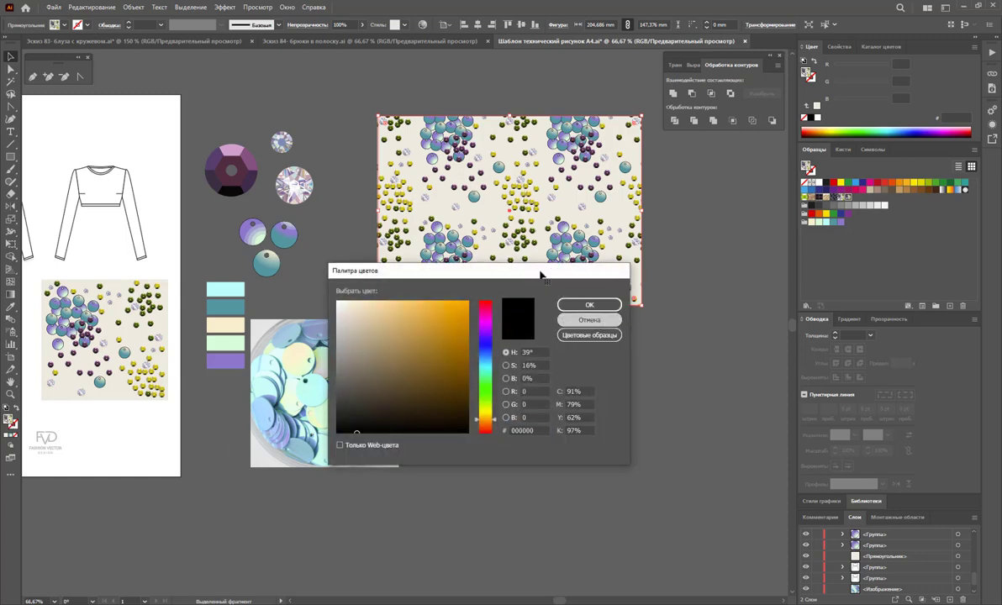
key("Escape")
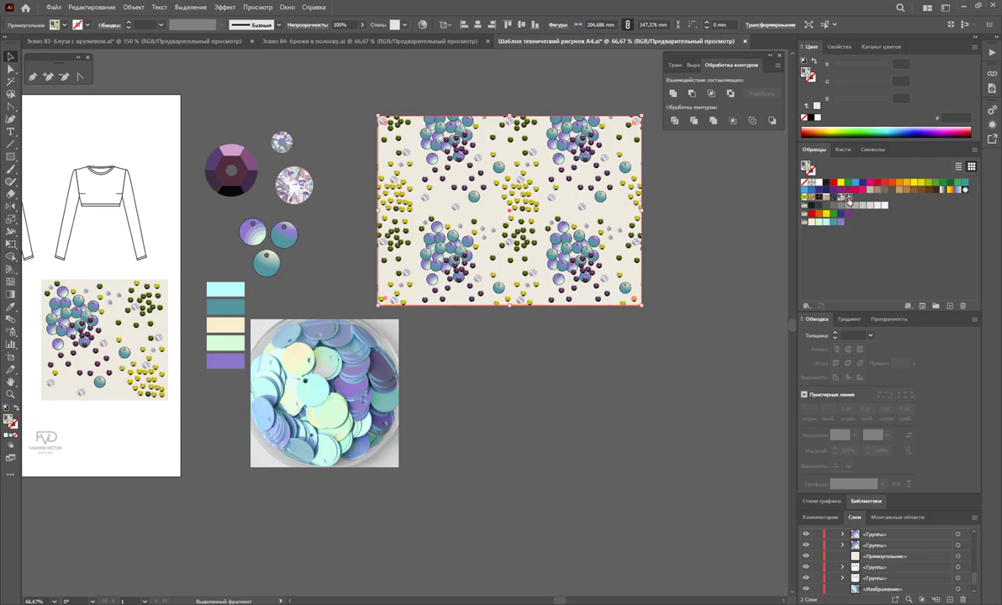
double_click(849, 200)
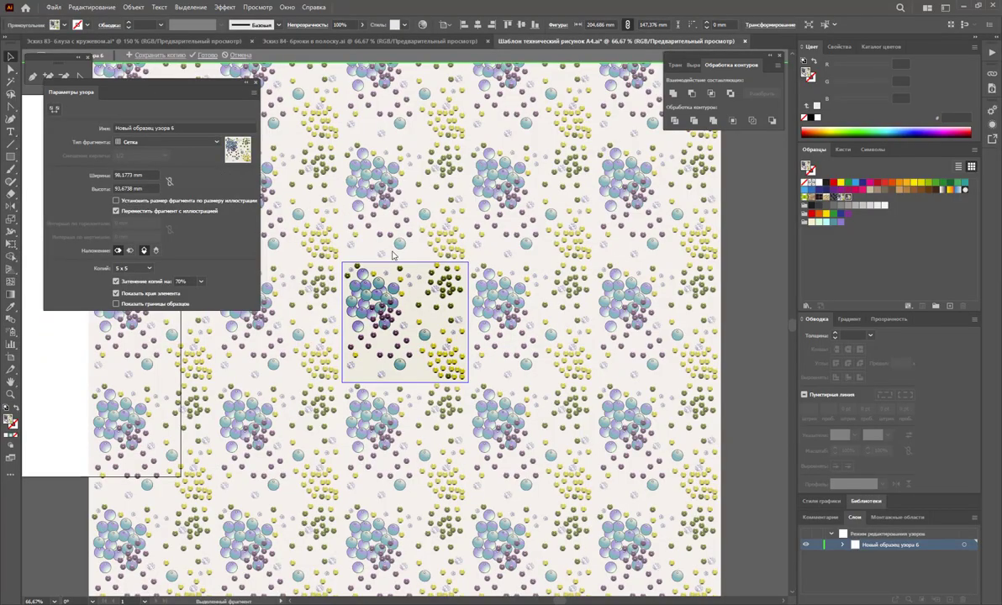
- Try the tile types, including Hex by Column, then keep Brick by Row with 1/2 brick offset
left_click(290, 225)
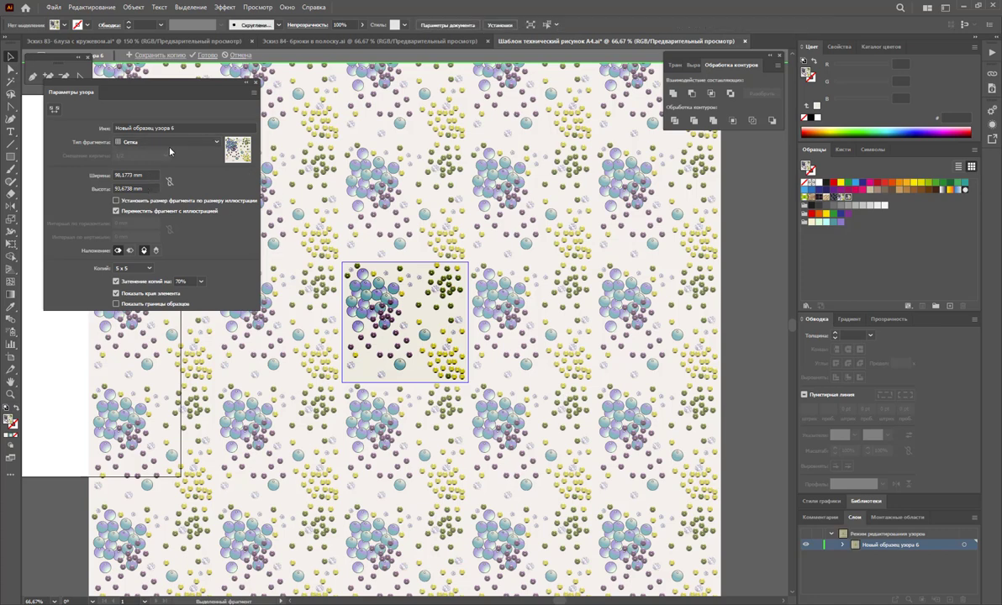
left_click(174, 144)
left_click(166, 154)
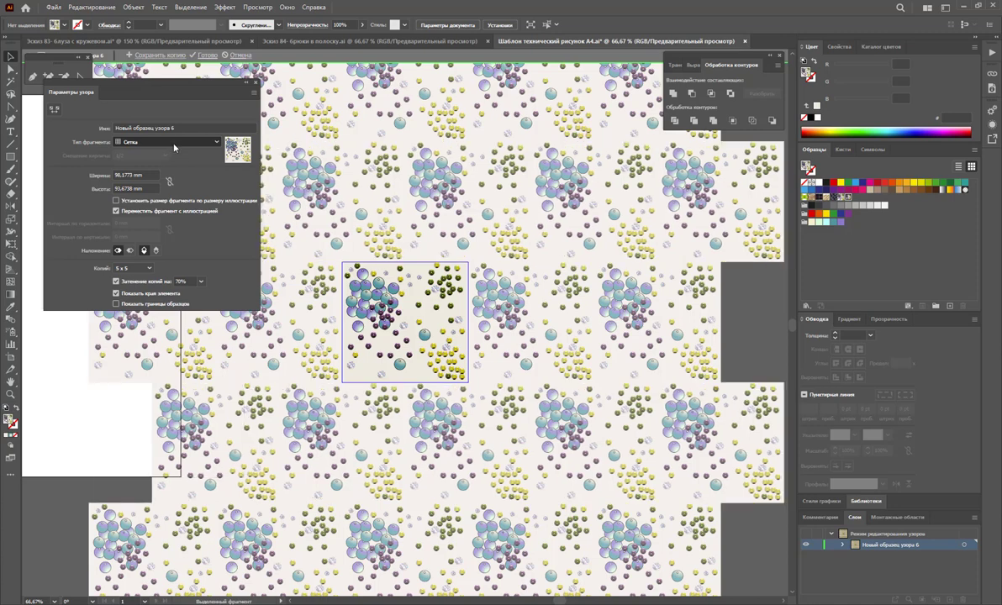
scroll(179, 148, "down", 1)
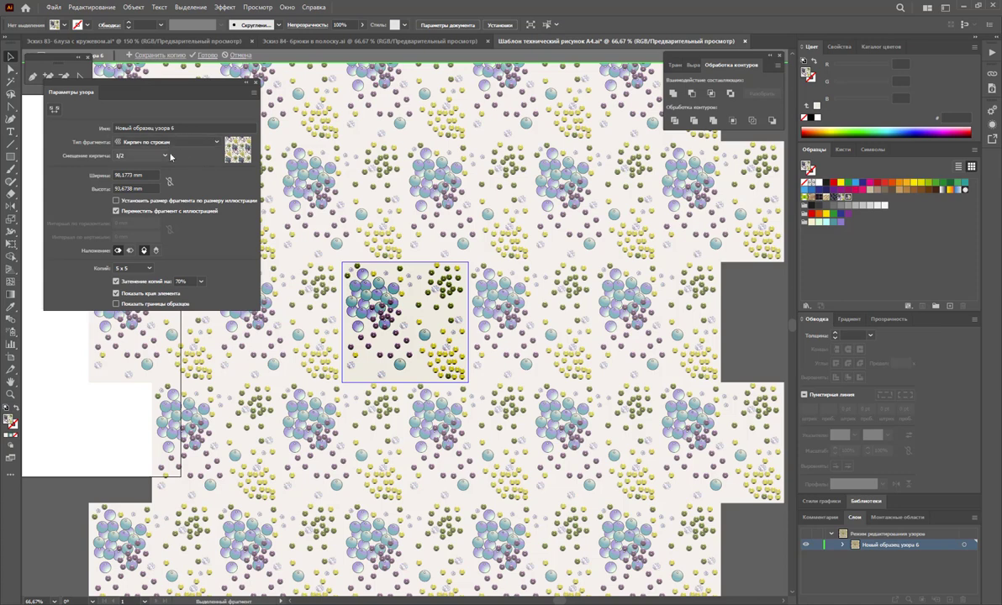
left_click(161, 158)
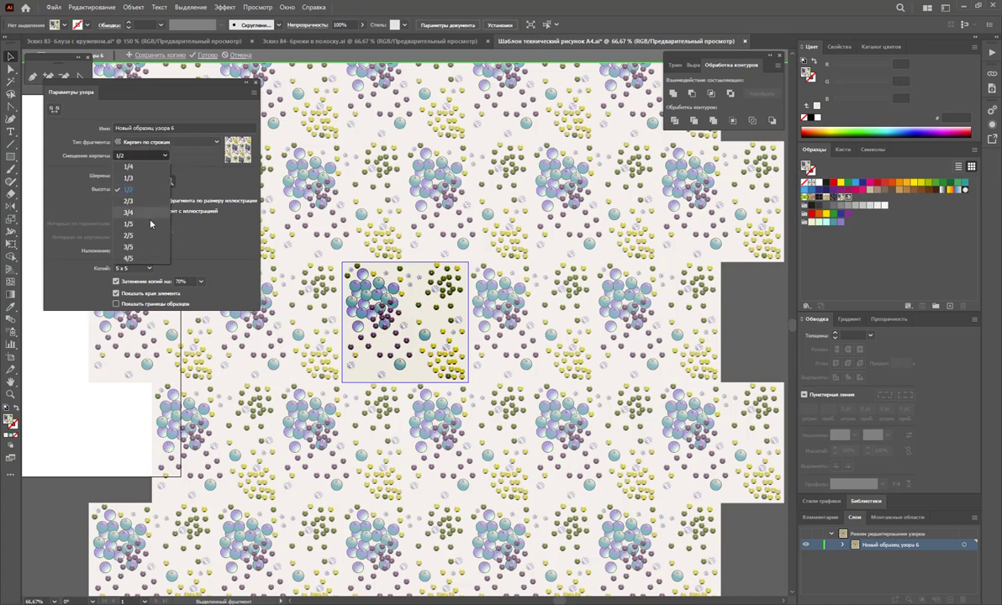
left_click(178, 126)
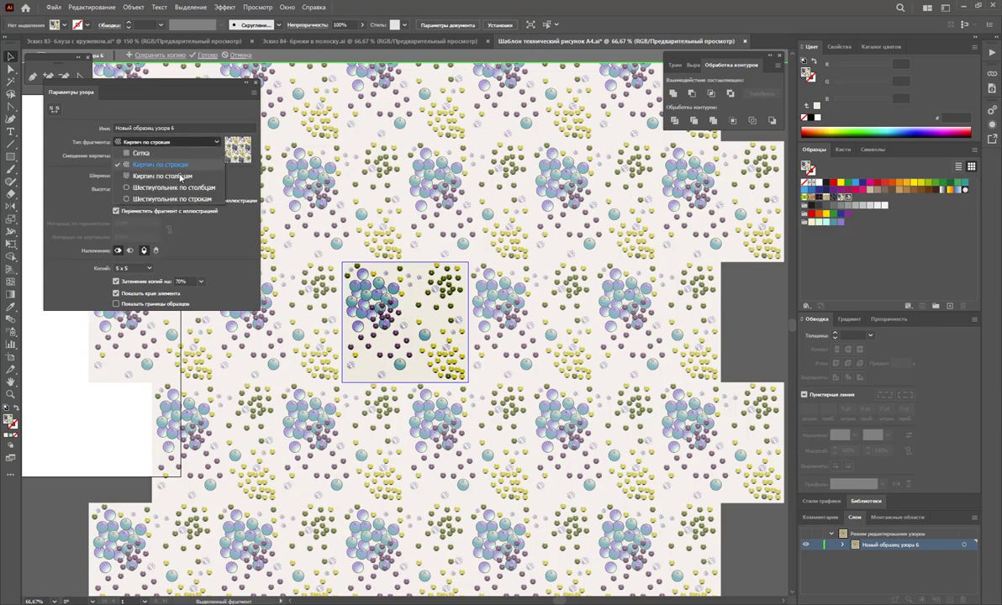
left_click(179, 165)
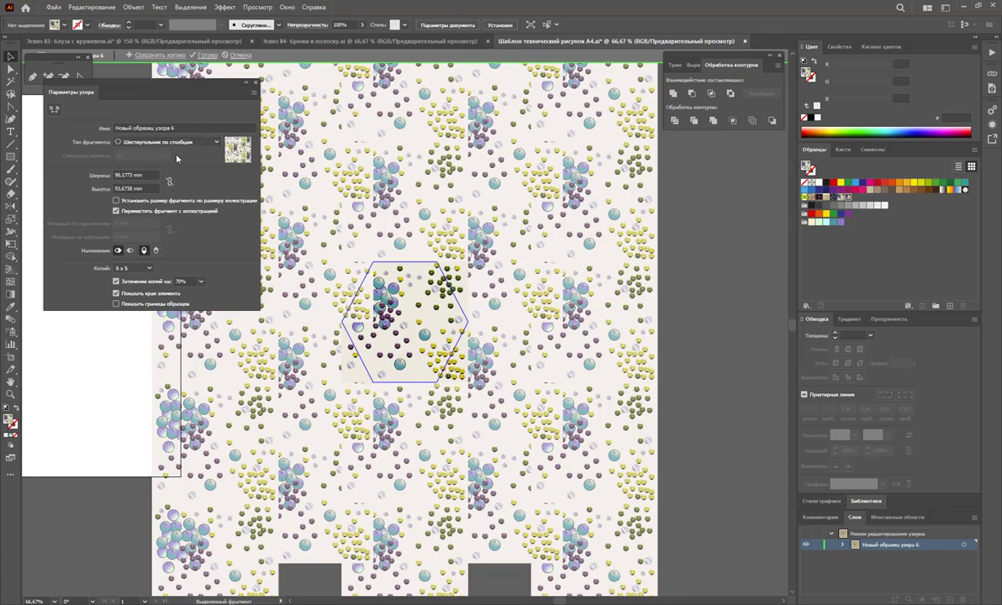
left_click(164, 143)
left_click(169, 167)
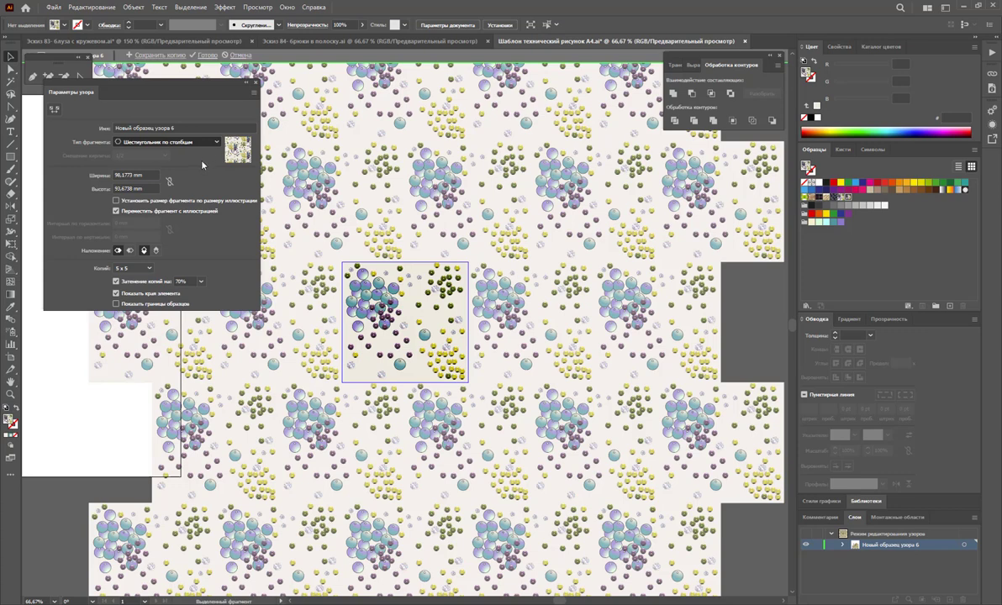
key("ctrl+z")
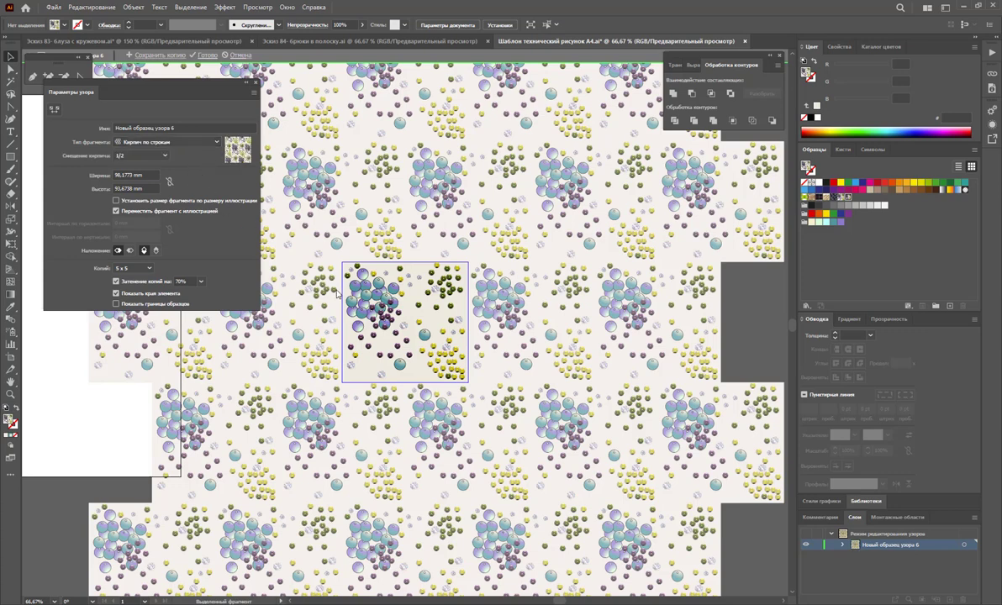
- Shift the tile artwork about 1 mm and zoom in on the pattern tile
left_click_drag(337, 293, 363, 271)
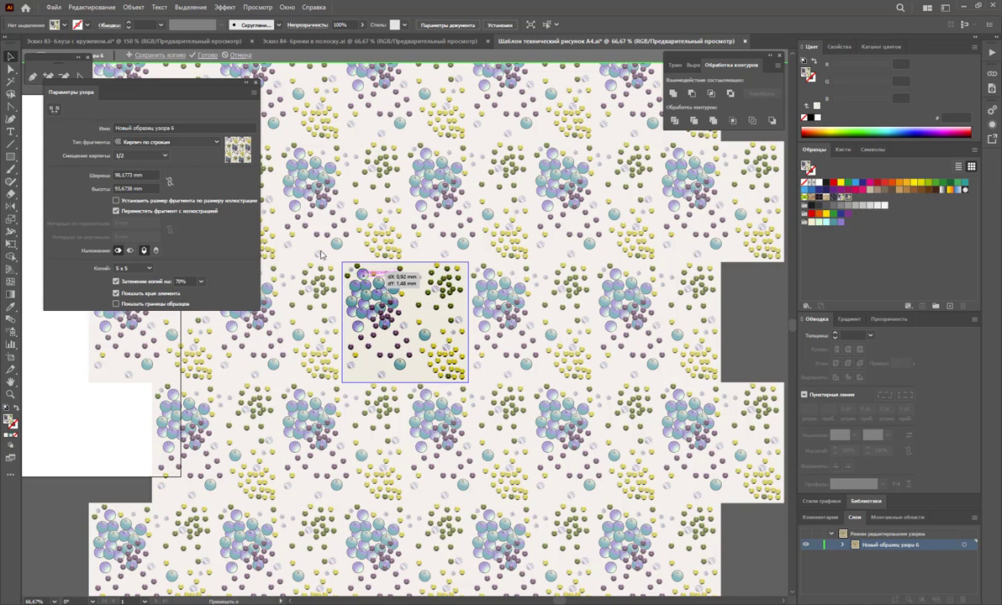
left_click_drag(362, 271, 365, 282)
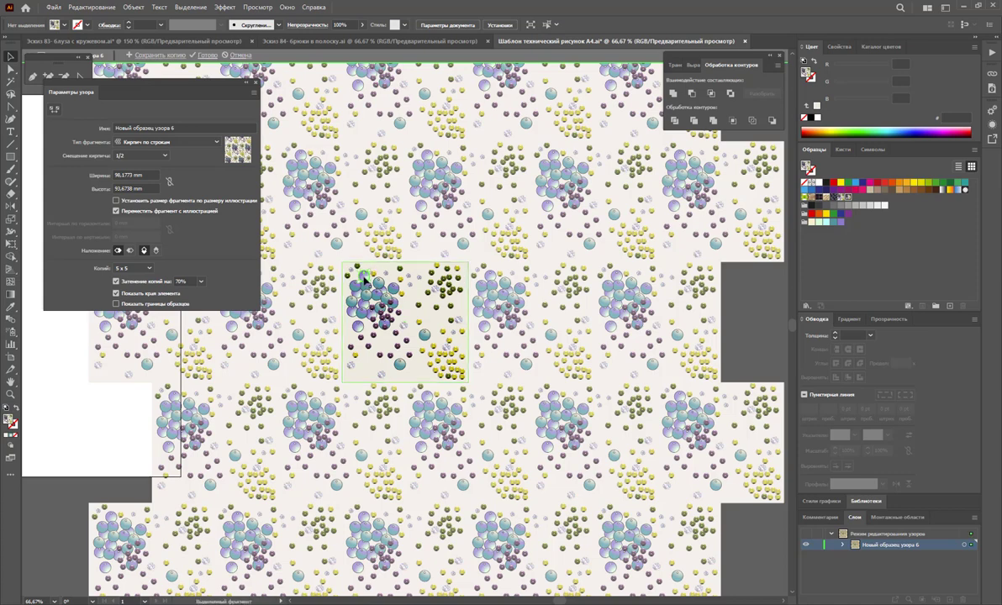
left_click(363, 276)
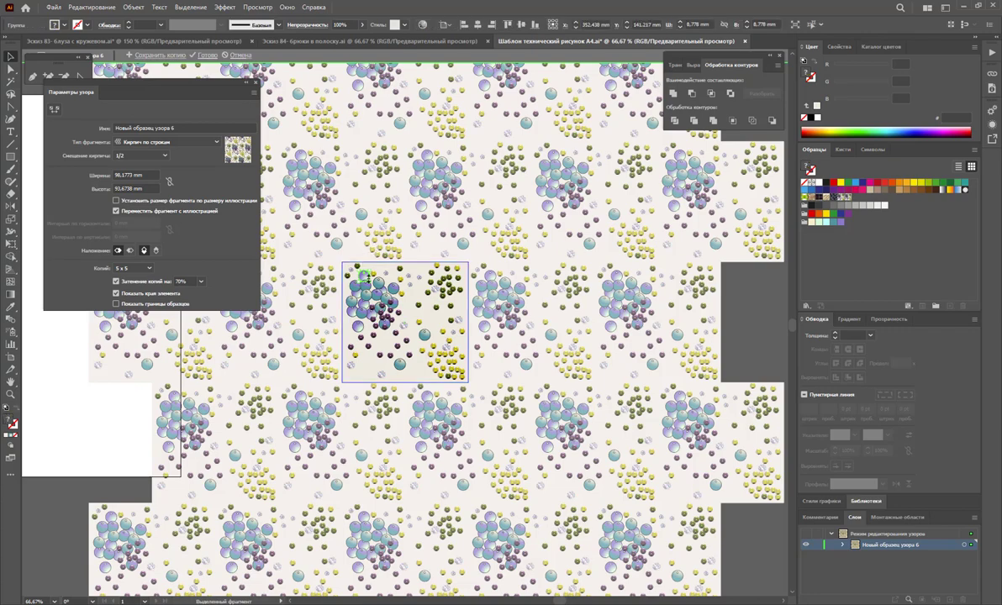
left_click(11, 395)
left_click_drag(401, 324, 484, 350)
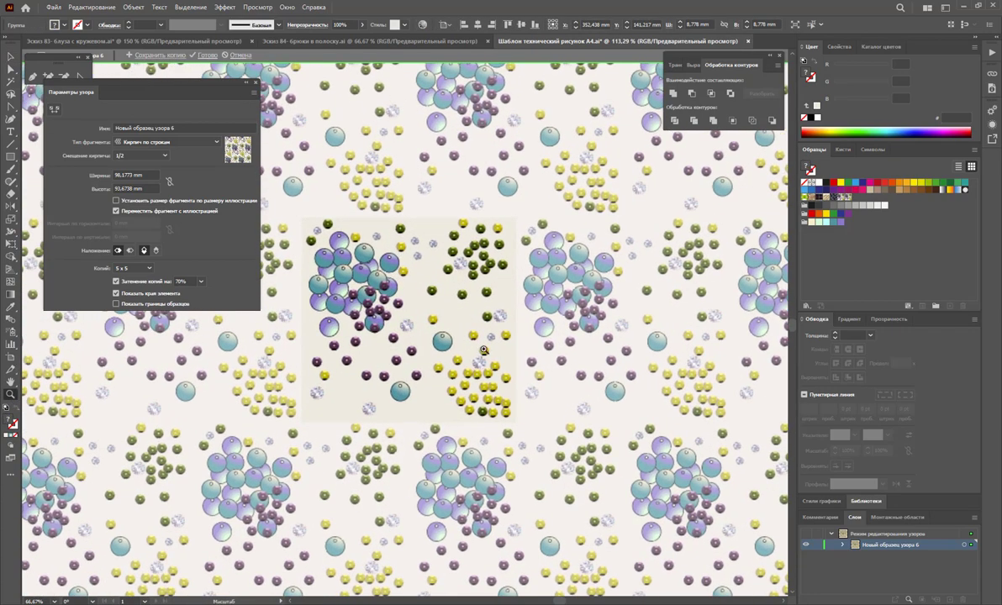
left_click(484, 350)
left_click(374, 229, "ctrl")
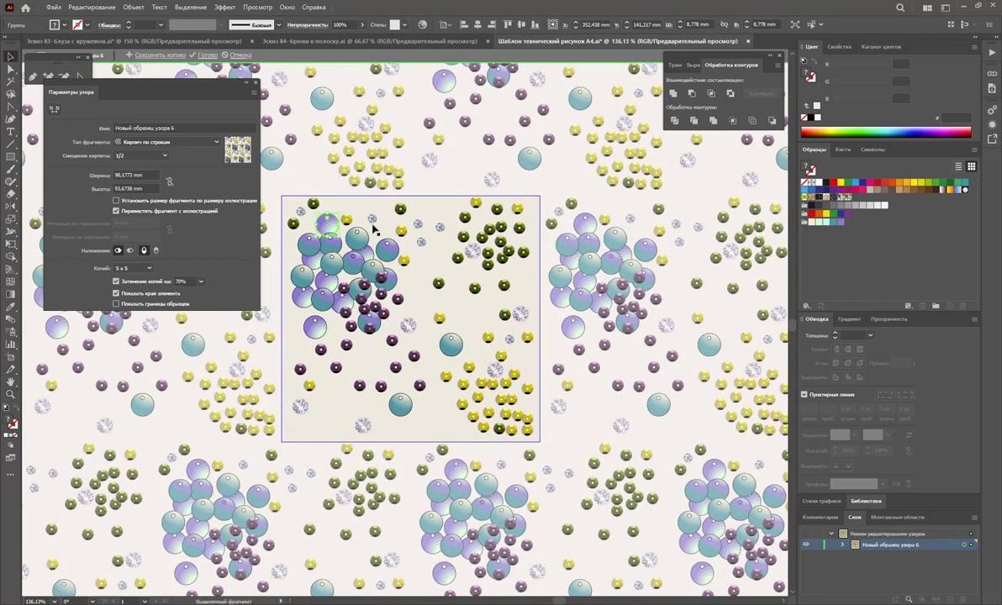
- Move individual beads in the tile, one about 19.52 mm right and 7.81 mm up
mouse_move(363, 226)
left_mouse_down()
mouse_move(321, 347)
mouse_move(314, 331)
left_mouse_up()
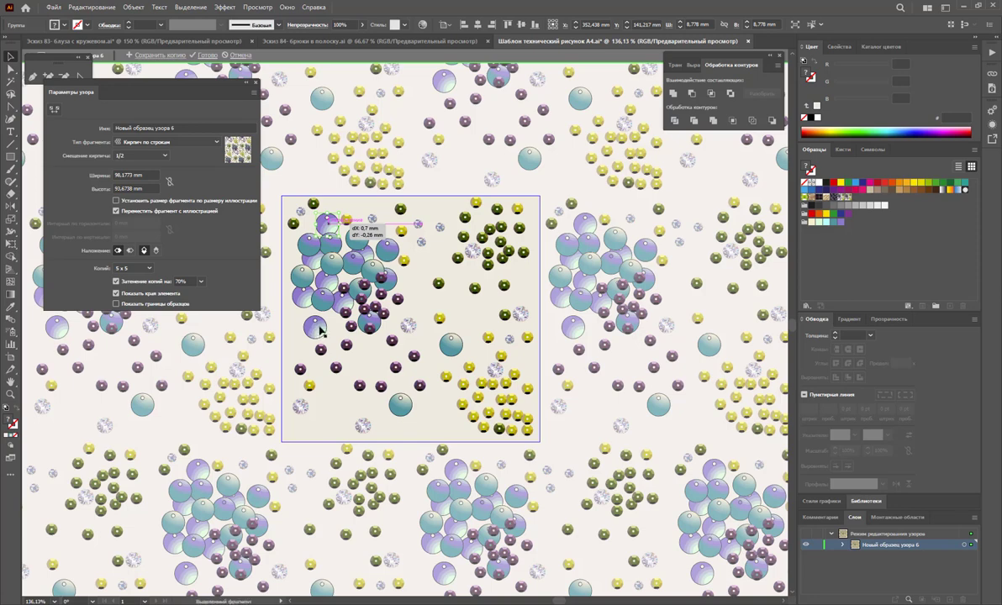
left_click_drag(319, 327, 319, 328)
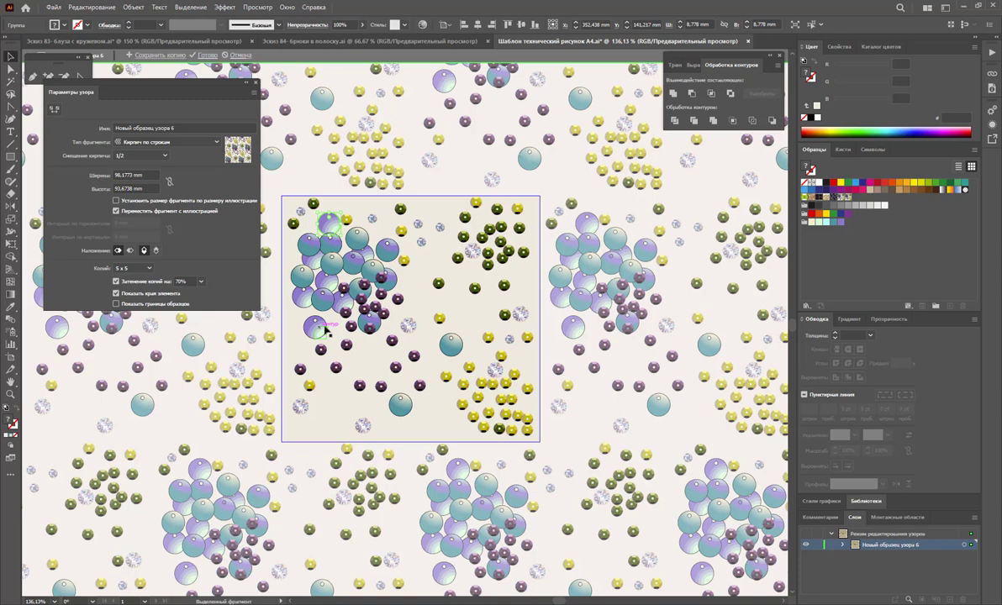
left_click(317, 329)
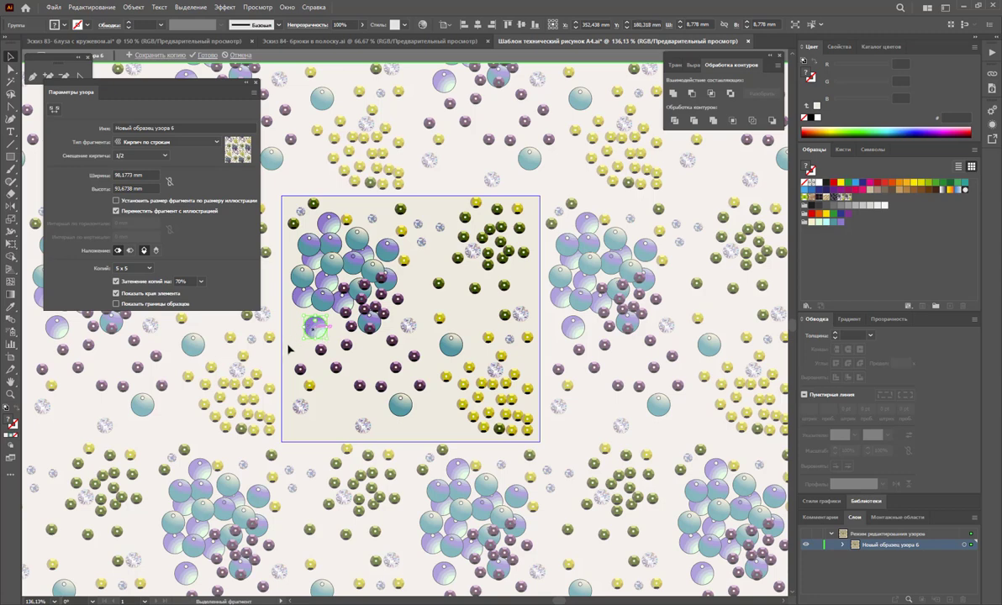
left_click_drag(303, 344, 304, 347)
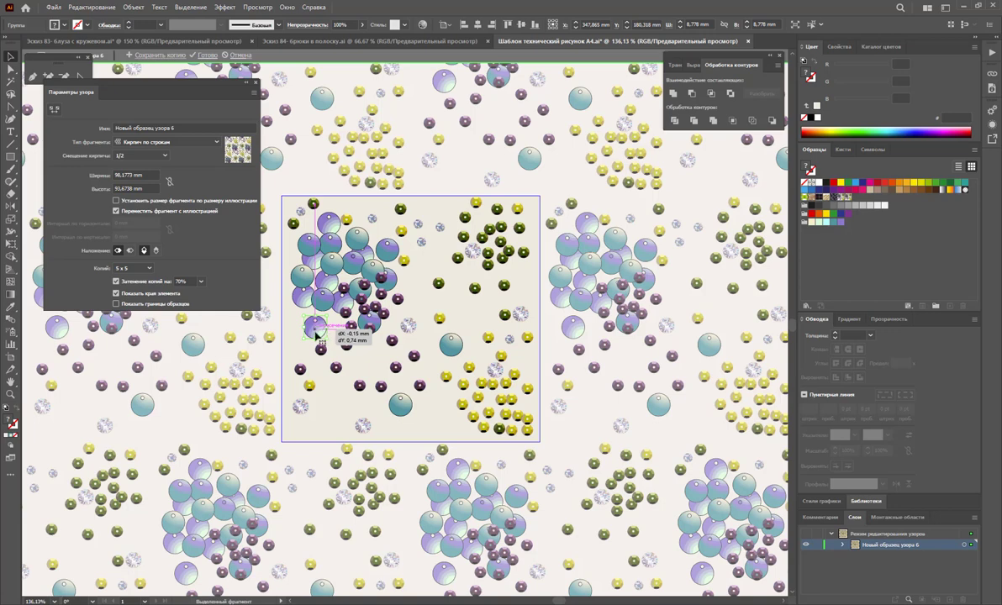
left_click_drag(317, 334, 318, 338)
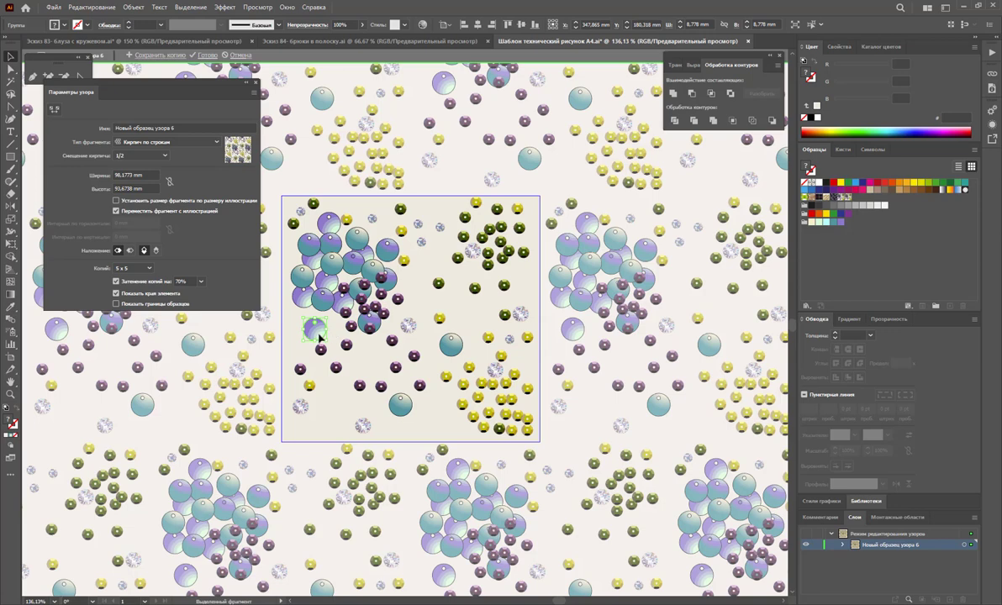
left_click_drag(319, 334, 320, 335)
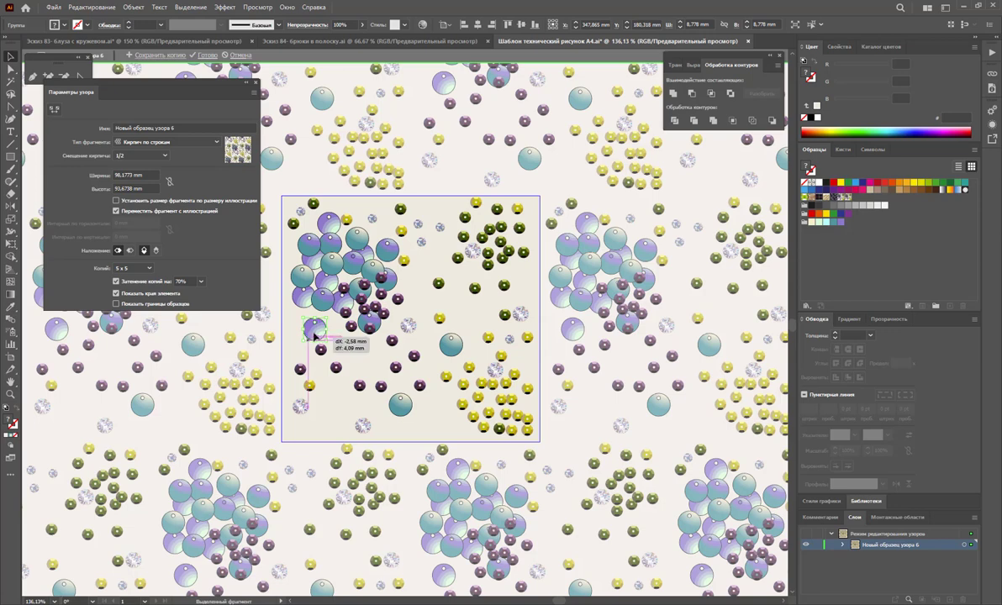
left_click_drag(316, 335, 318, 337)
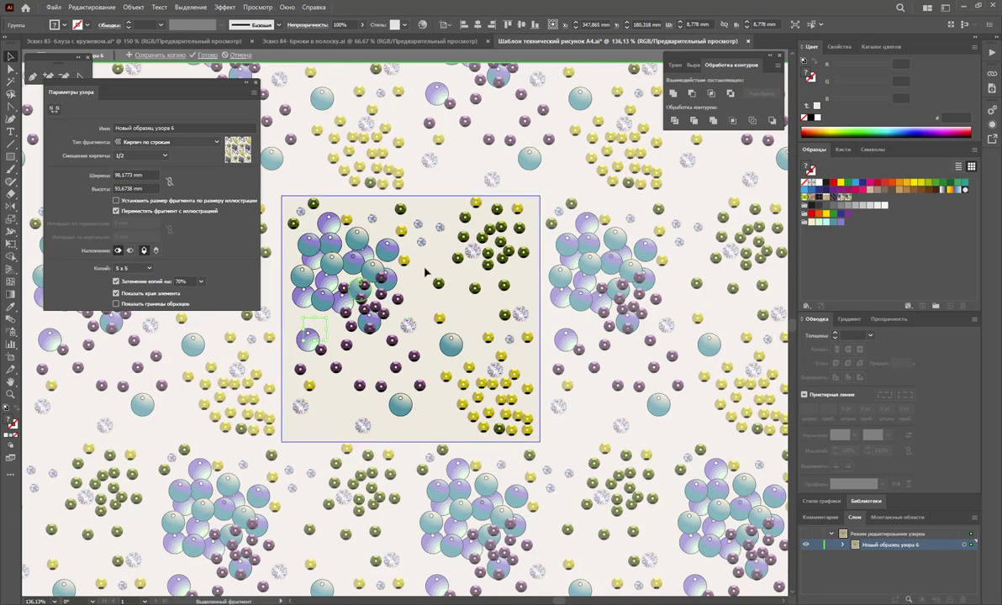
left_click_drag(379, 257, 395, 325)
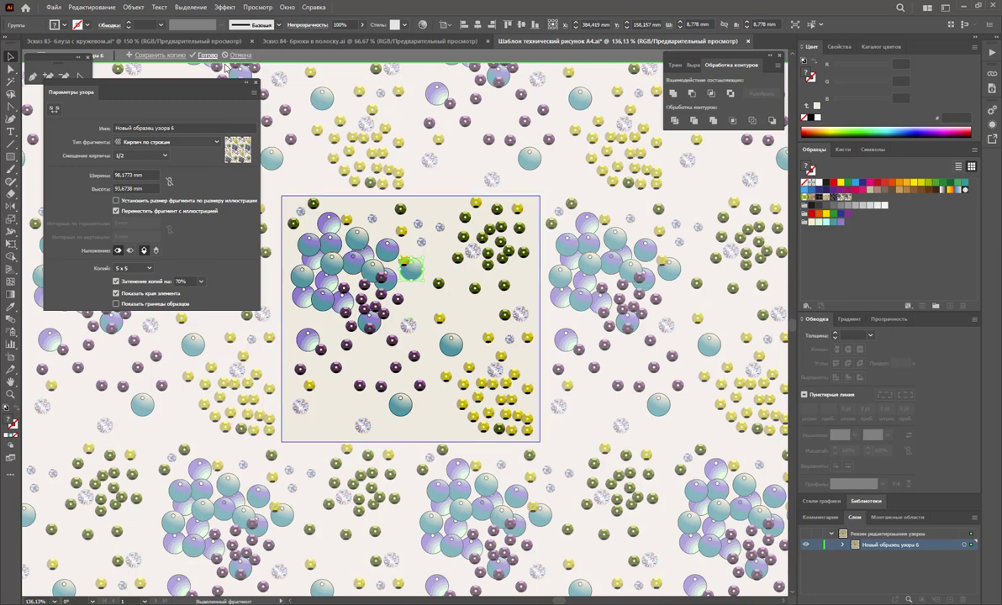
- Finish pattern editing, zoom out, and delete the large pattern sample rectangle
left_click(193, 57)
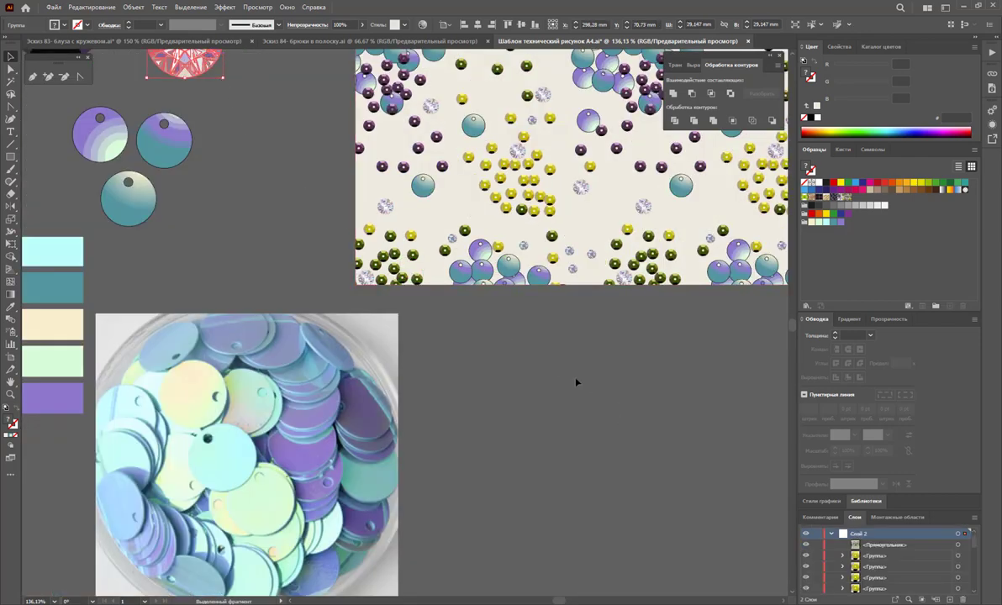
left_click(536, 350)
key("z")
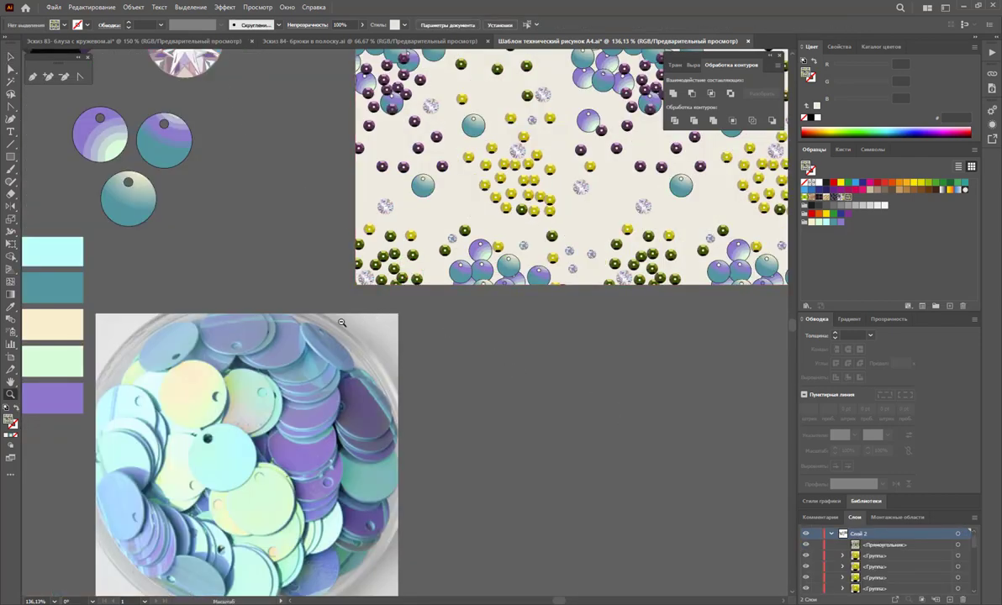
left_click(318, 301, "alt")
left_click(350, 298, "alt")
left_click(572, 261, "alt")
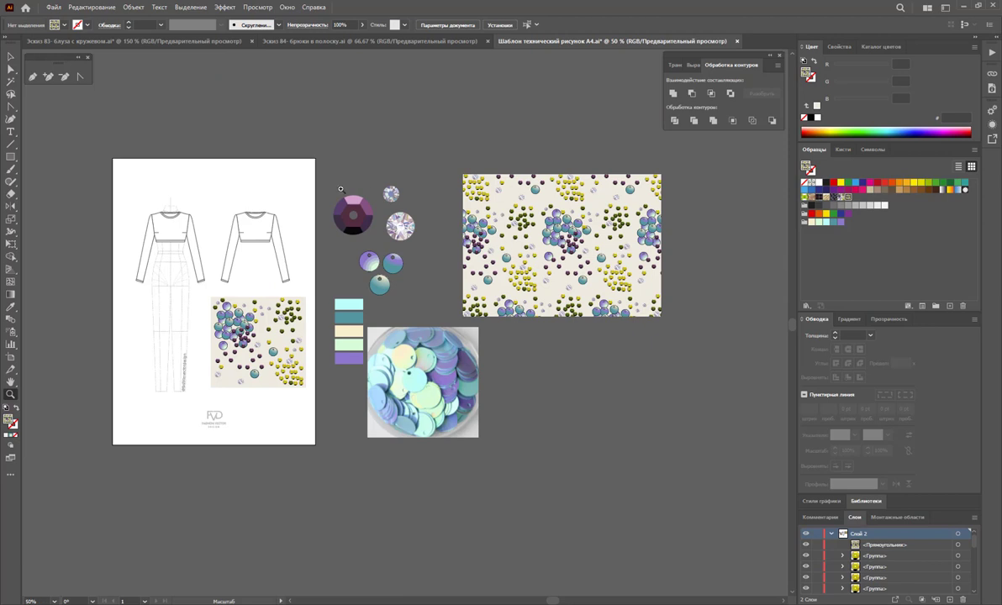
left_click(11, 56)
left_click(543, 261)
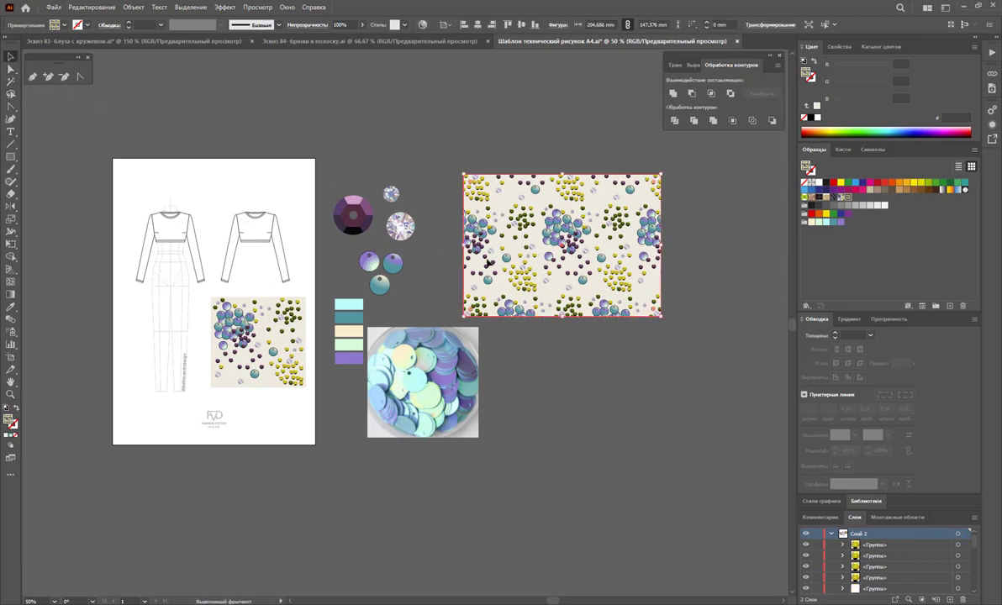
key("Delete")
- Select all parts of the right cropped top and fill them with the sequin pattern
left_click(283, 254)
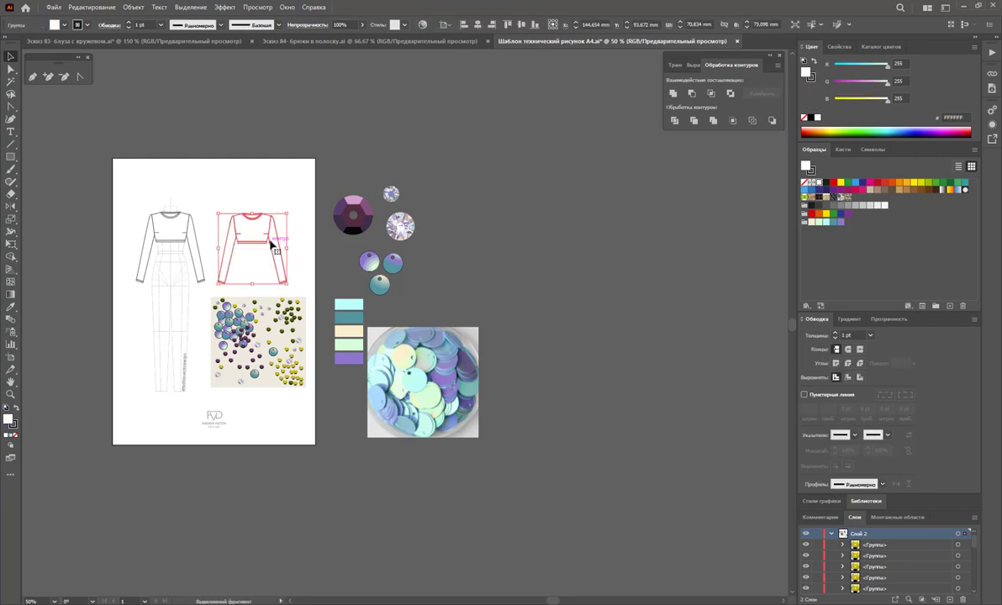
left_click(10, 394)
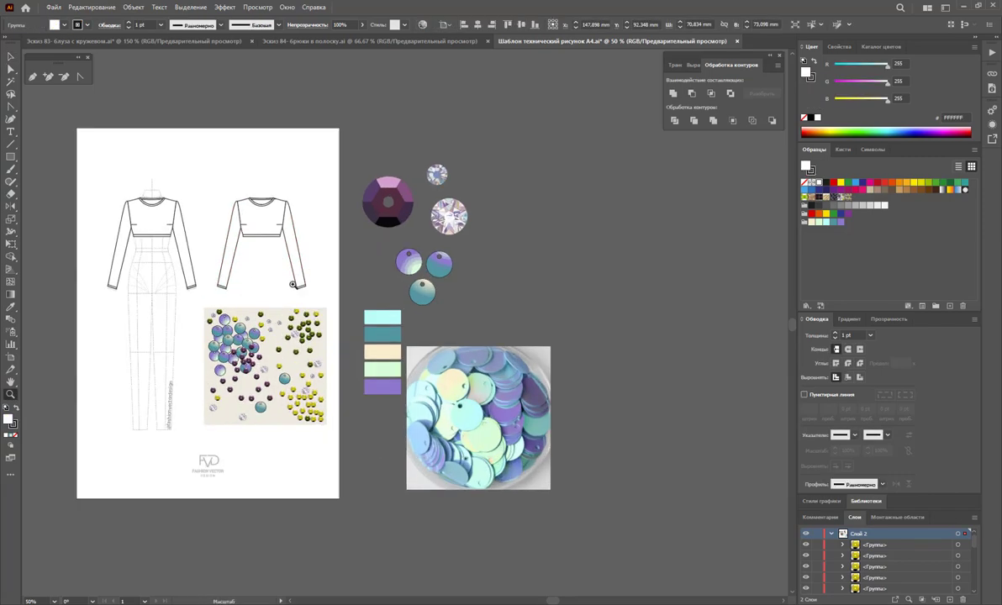
left_click_drag(232, 257, 296, 265)
left_click(10, 69)
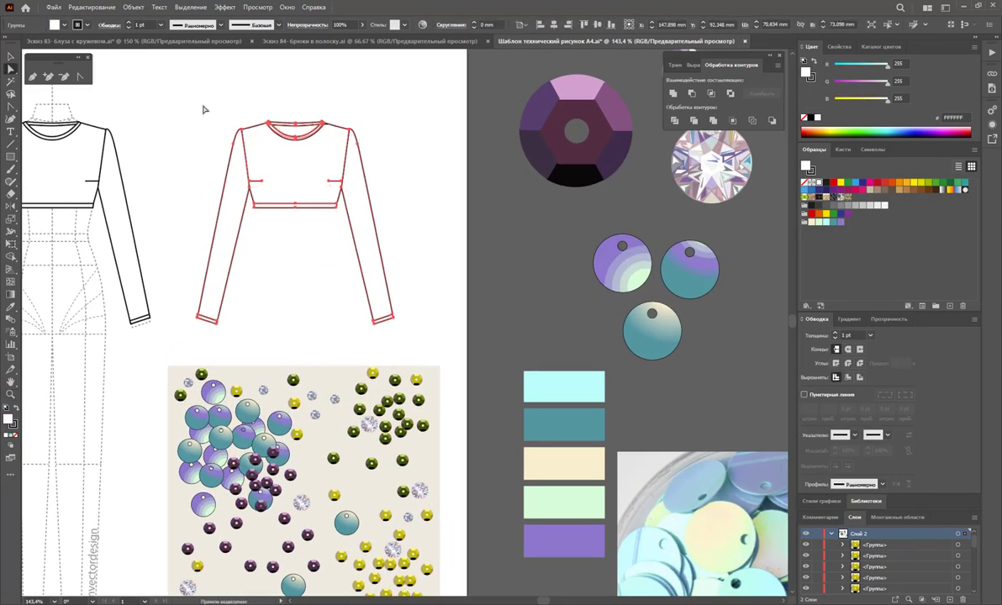
left_click(353, 193)
key("ctrl+a")
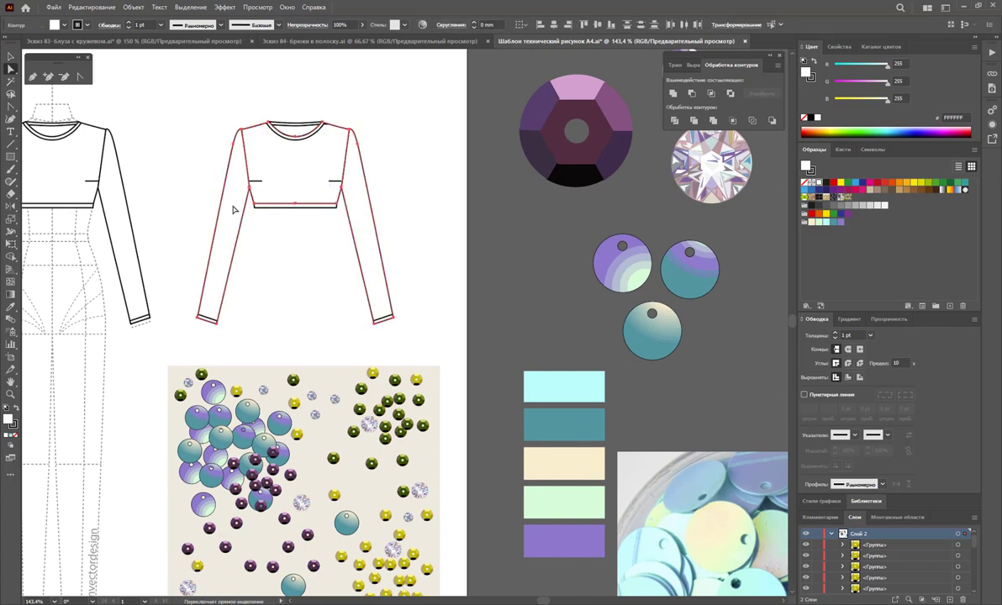
left_click(843, 197)
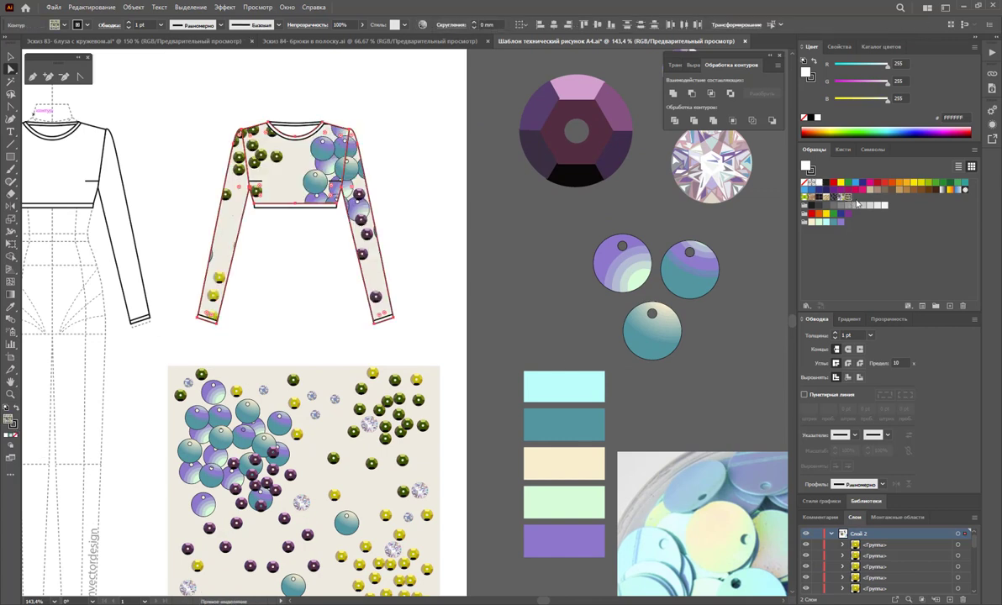
- Scale the top's sequin fill uniformly to 30% with only Transform Patterns checked
left_click(10, 219)
left_click_drag(47, 246, 52, 244)
key("Return")
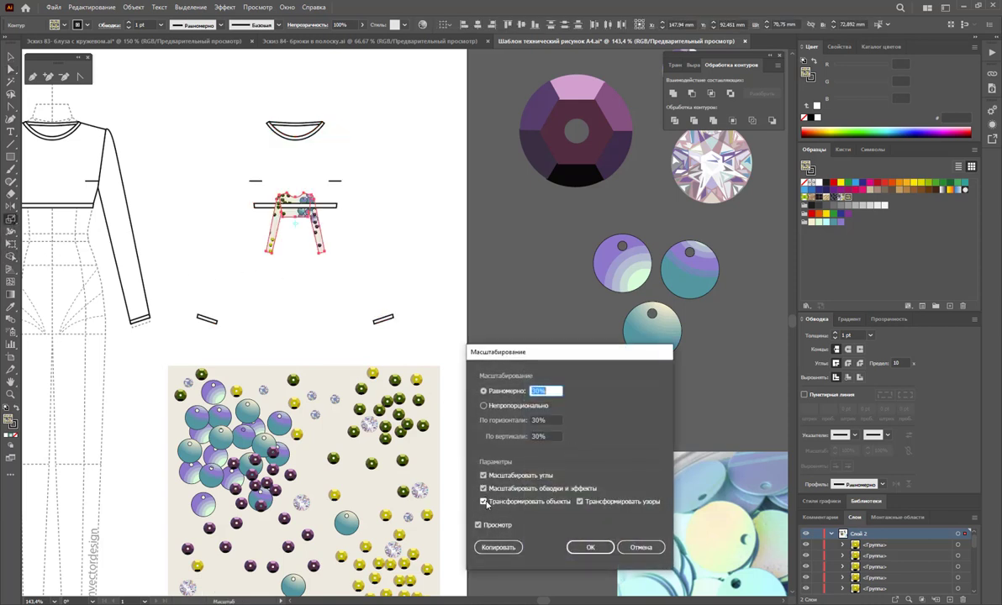
left_click(485, 502)
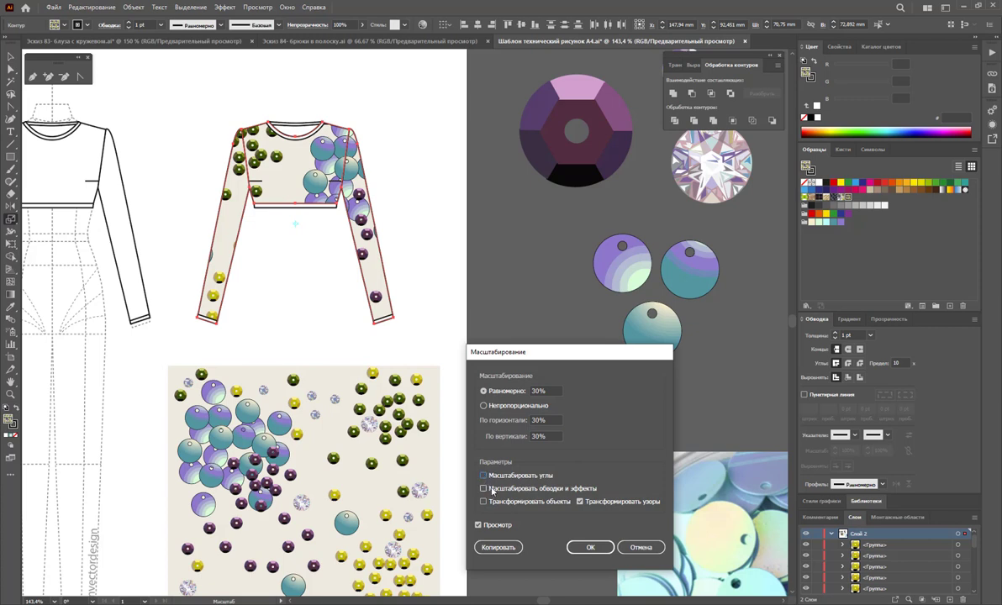
left_click(578, 506)
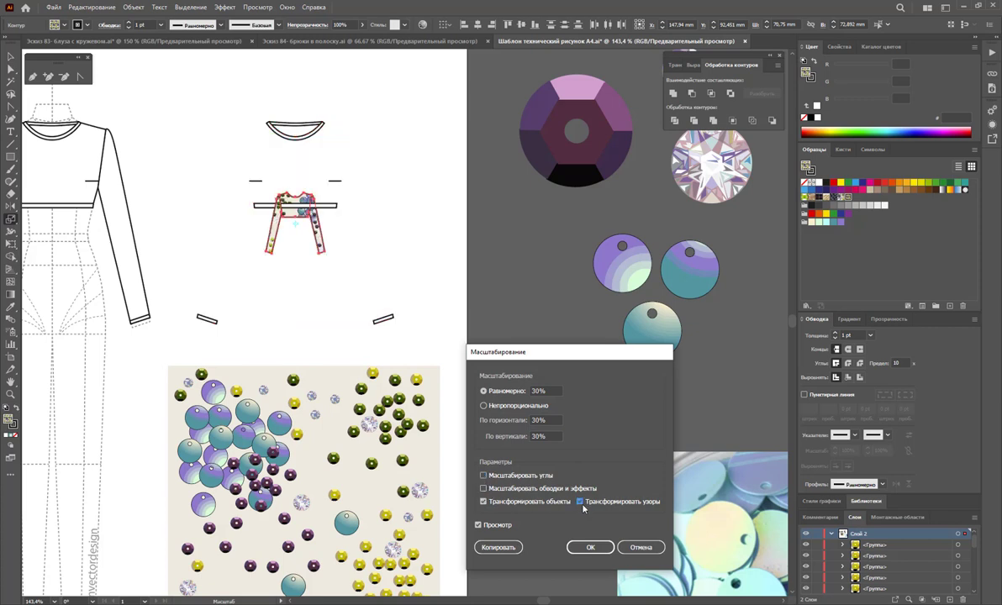
left_click(503, 503)
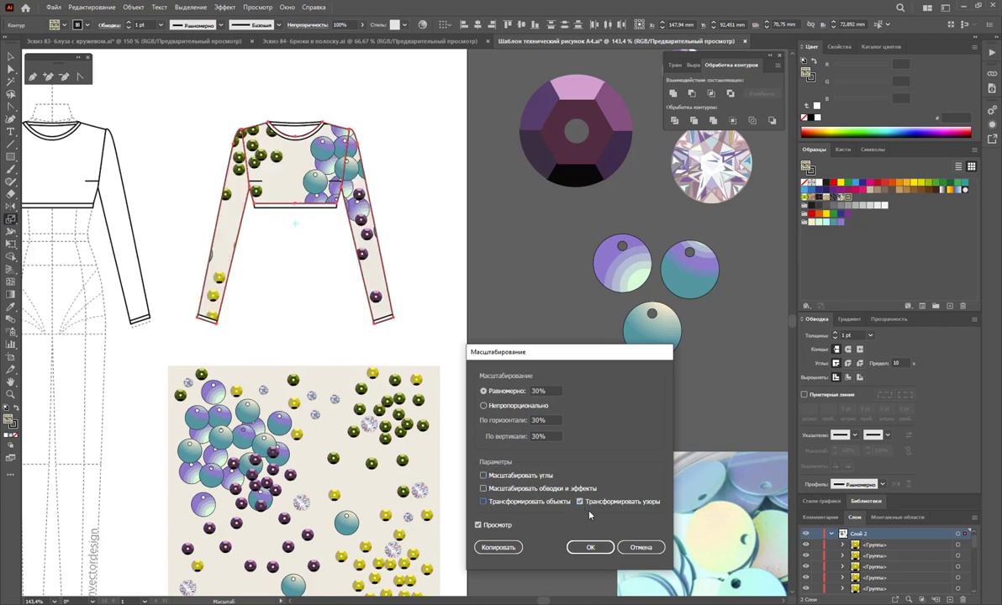
left_click(580, 503)
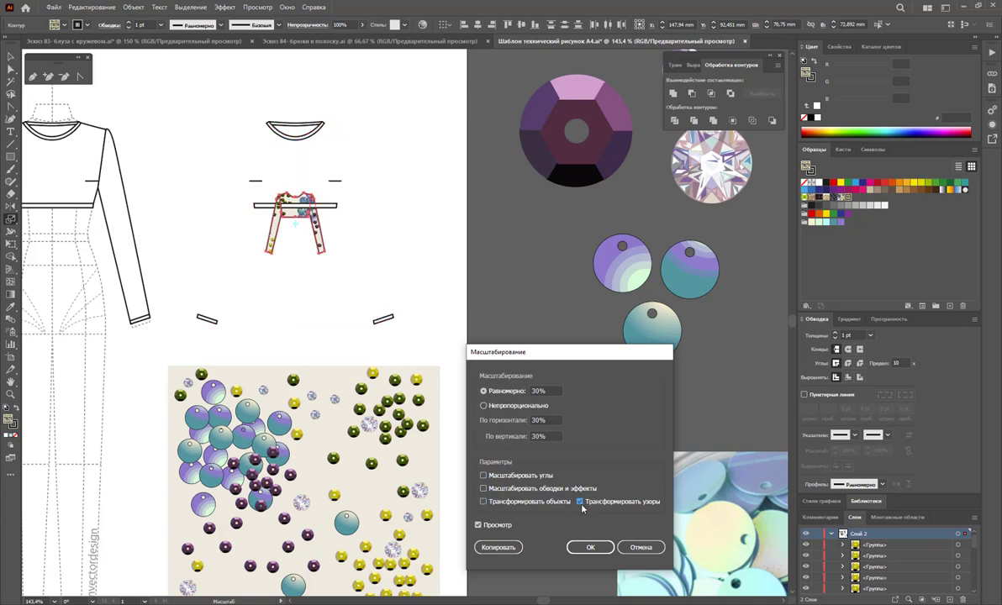
left_click(484, 503)
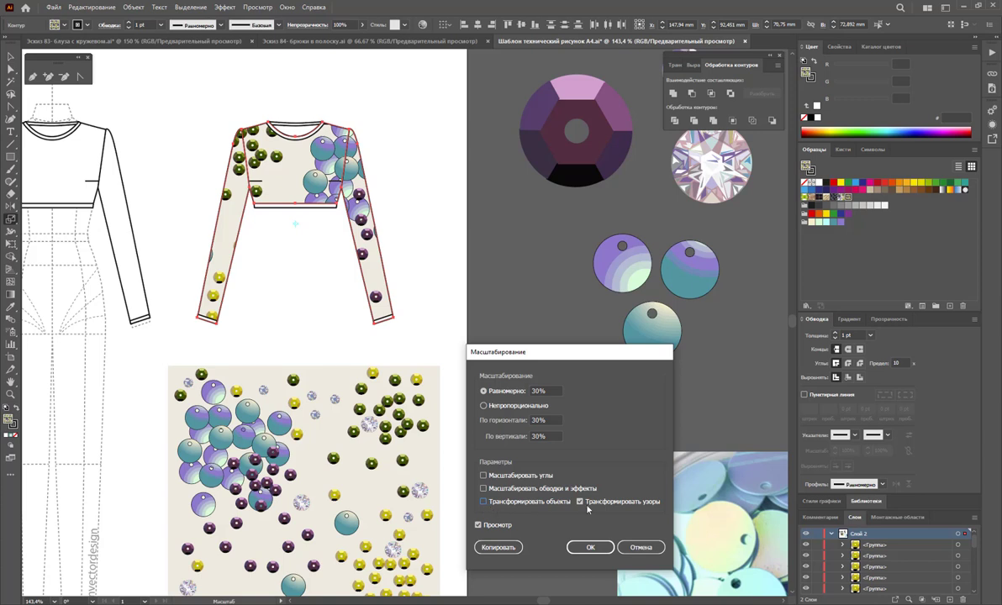
left_click(593, 550)
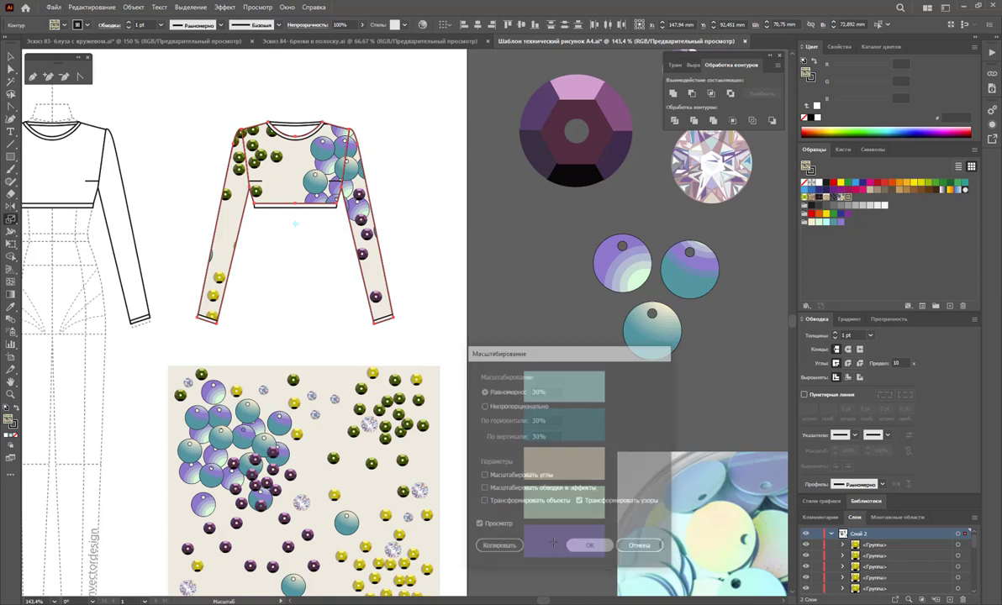
left_click(10, 69)
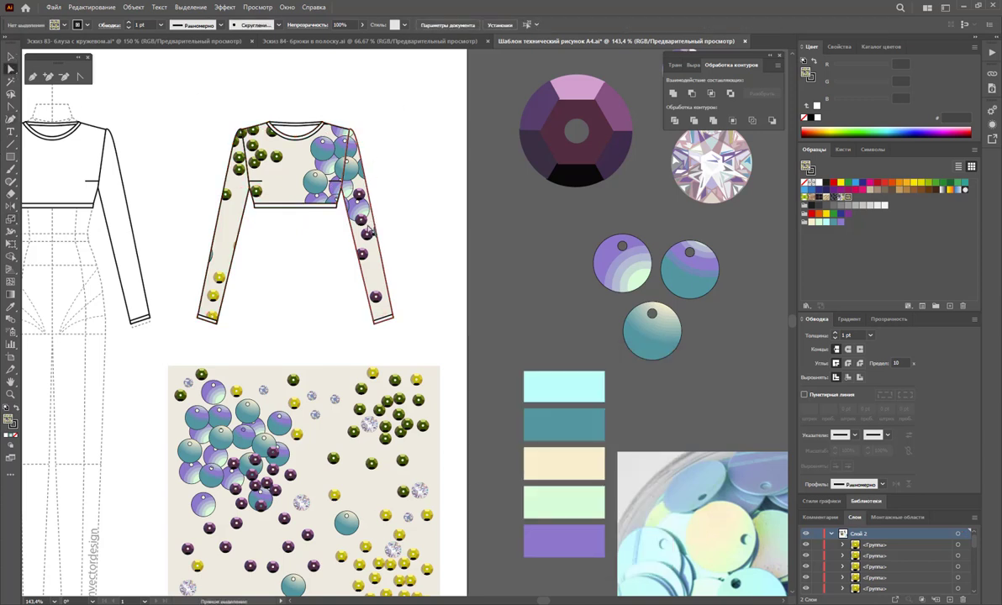
- Rescale the top's sequin pattern uniformly to 17%, patterns only, after previewing the result
left_click(241, 197)
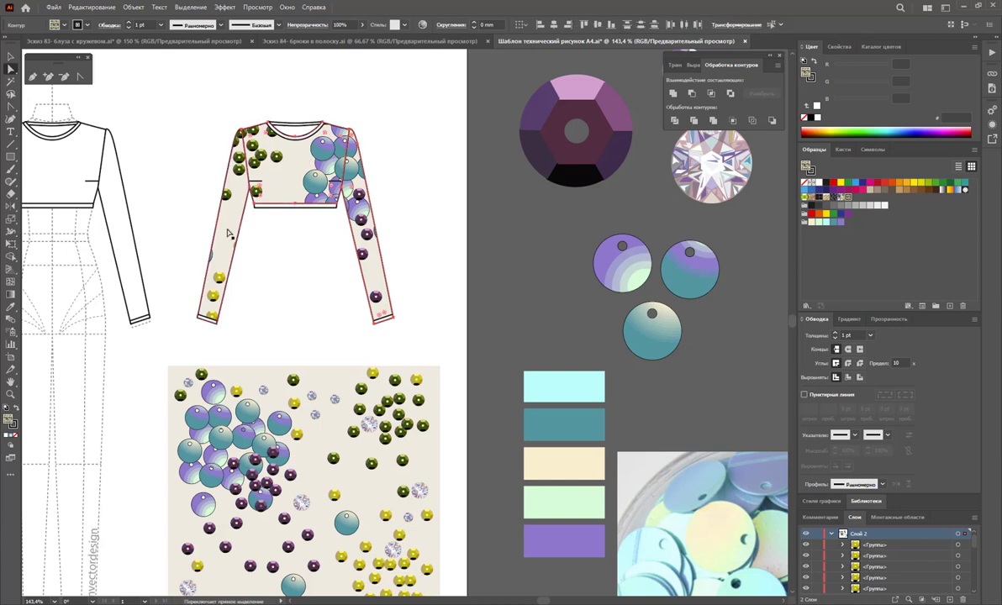
left_click(10, 218)
double_click(11, 218)
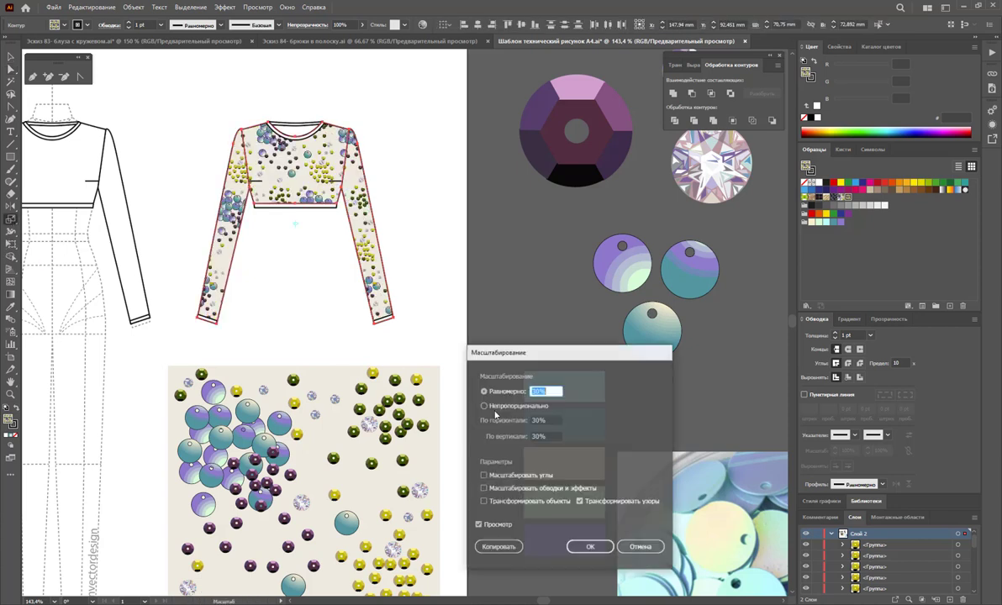
left_click(543, 392)
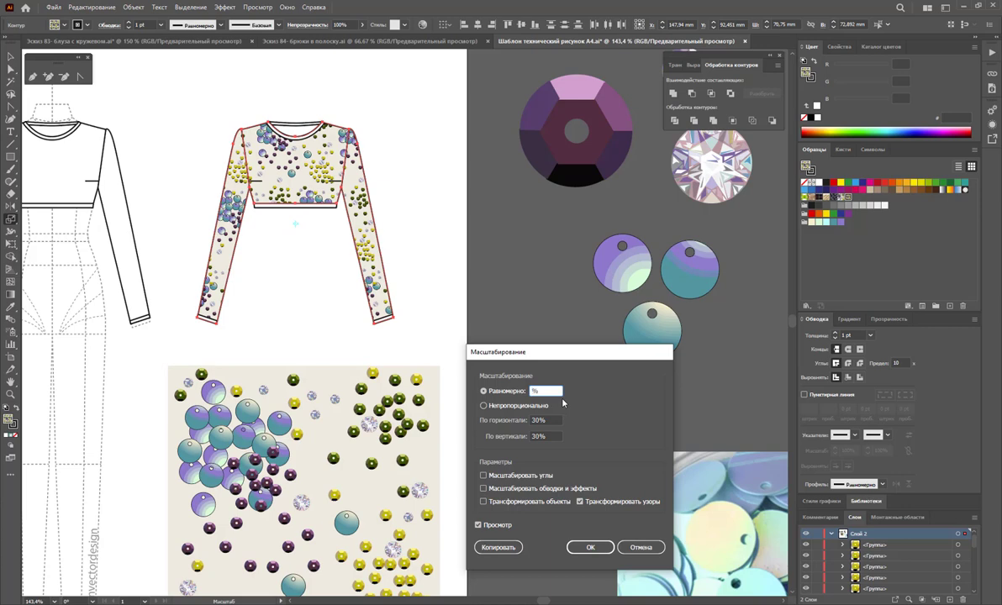
key("Tab")
left_click(479, 527)
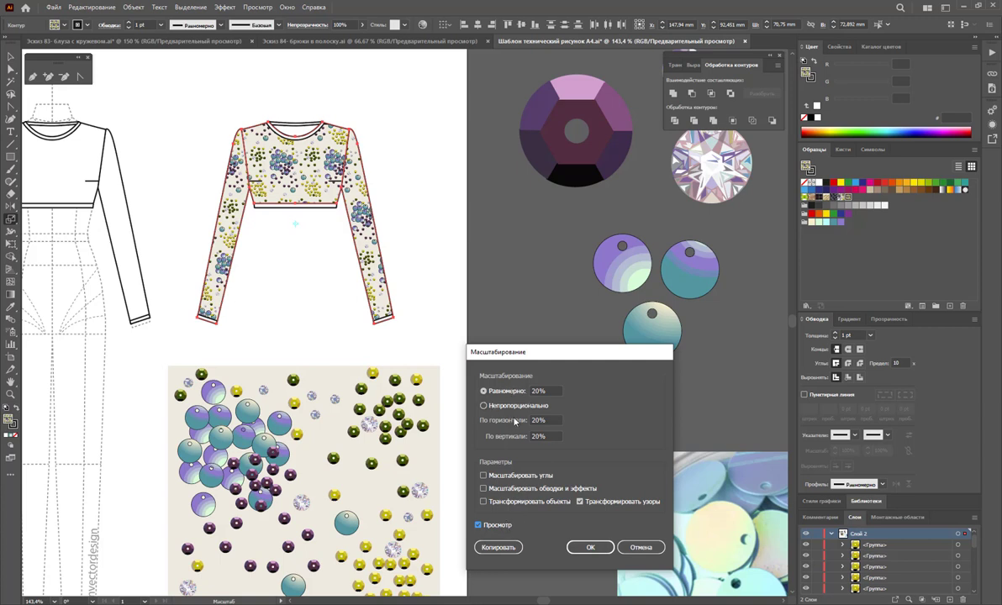
double_click(535, 391)
type("7")
type("1")
left_click(479, 526)
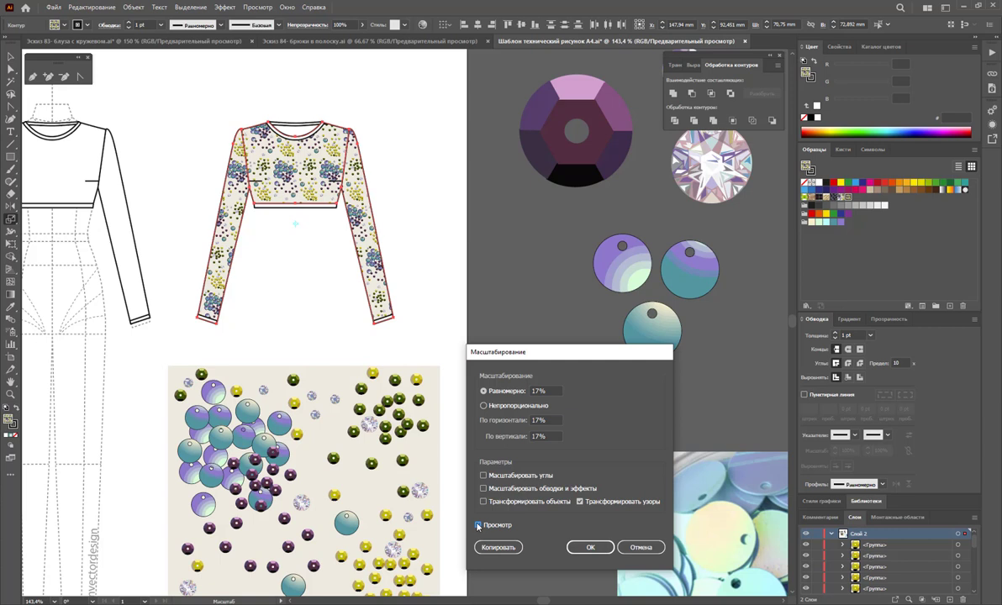
left_click(589, 548)
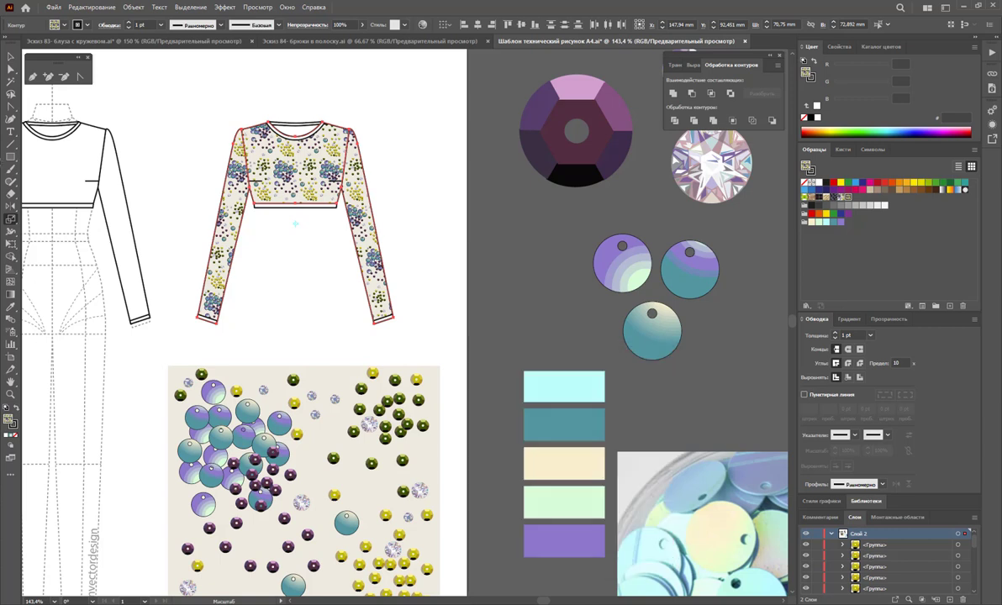
- Isolate the top group and fill the waistband and both sleeve cuffs with beige EFEAE1
left_click(10, 58)
left_click(311, 265)
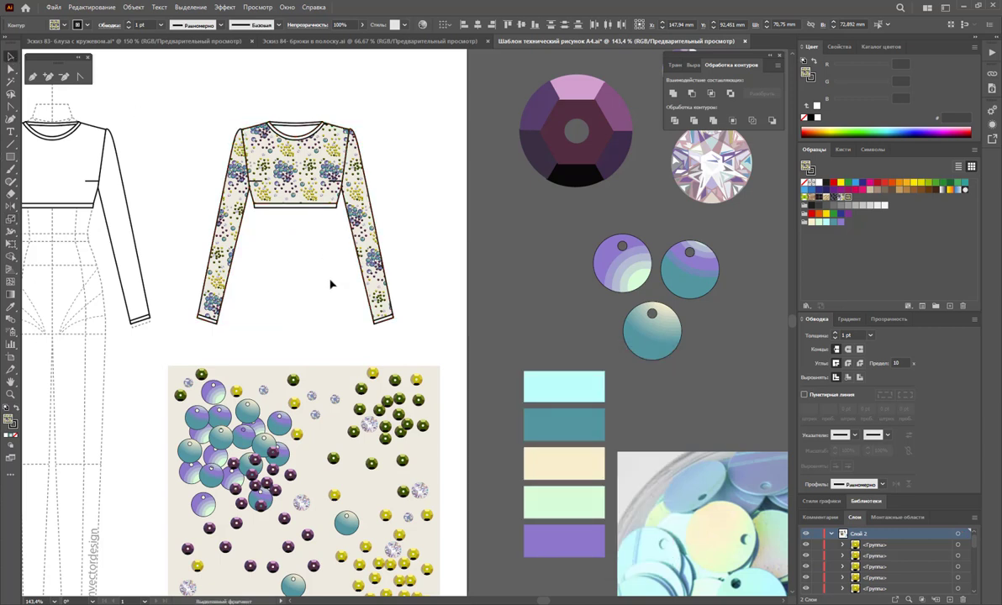
left_click(332, 376)
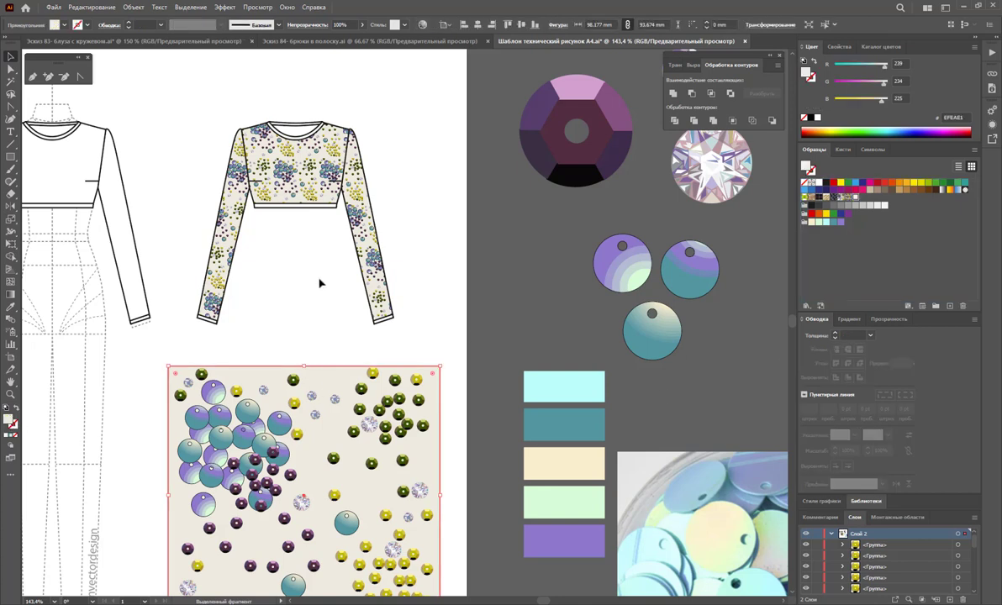
left_click(313, 209)
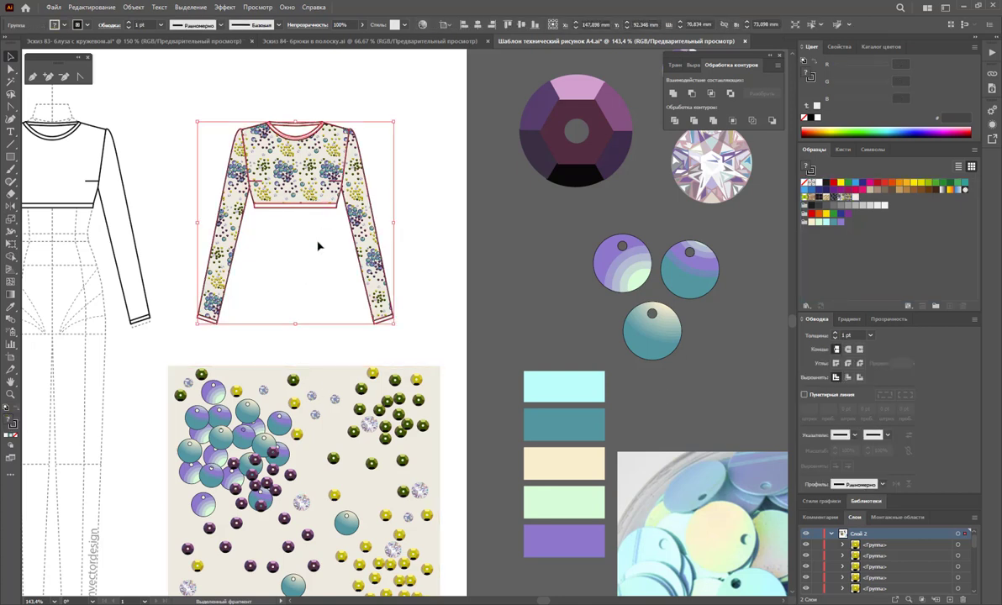
double_click(304, 220)
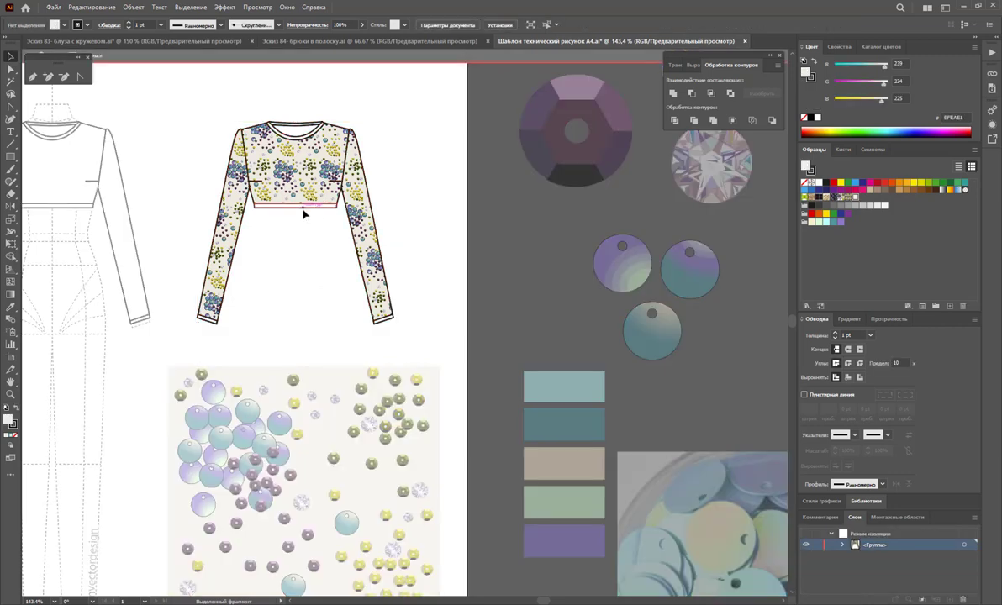
left_click(311, 204)
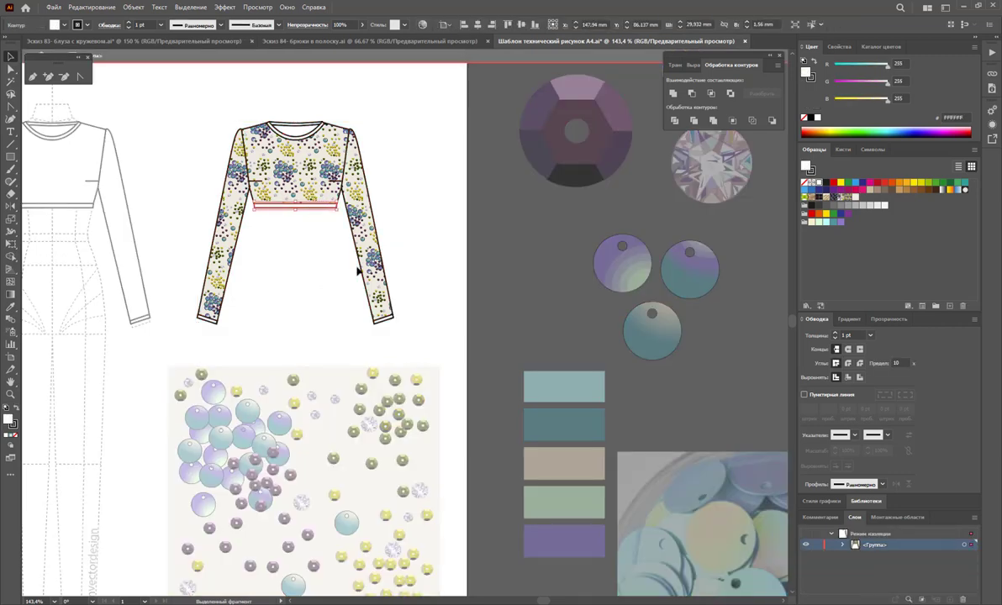
left_click(382, 321, "shift")
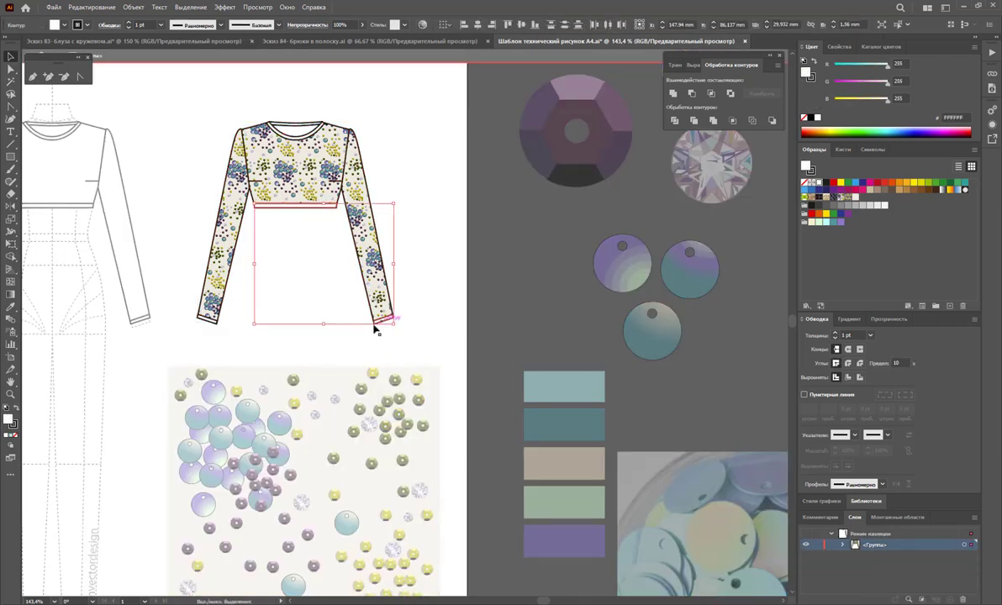
left_click(201, 307, "shift")
left_click(860, 208)
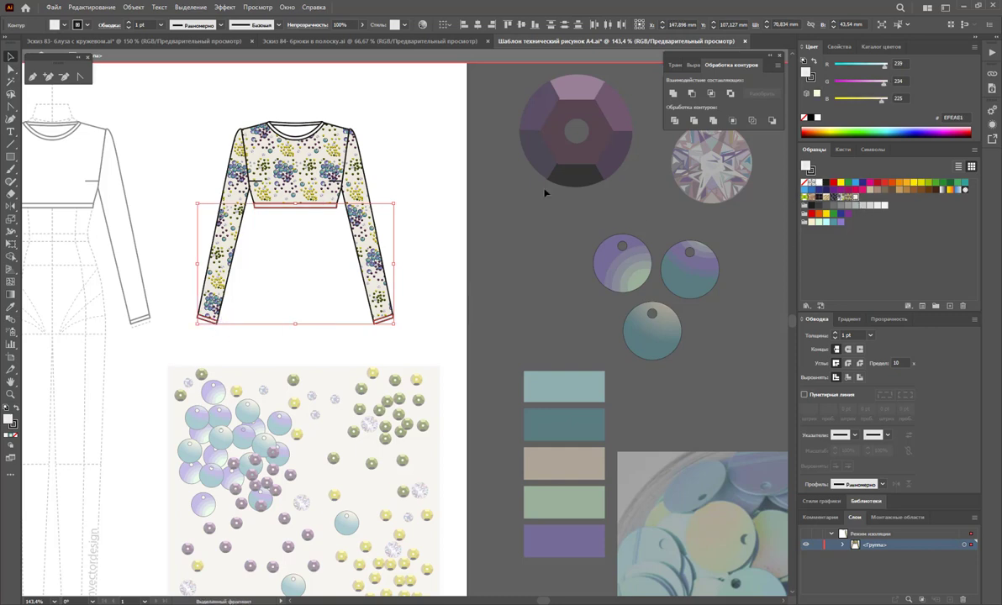
- Fill the neckline band with beige EFEAE1
left_click(318, 134)
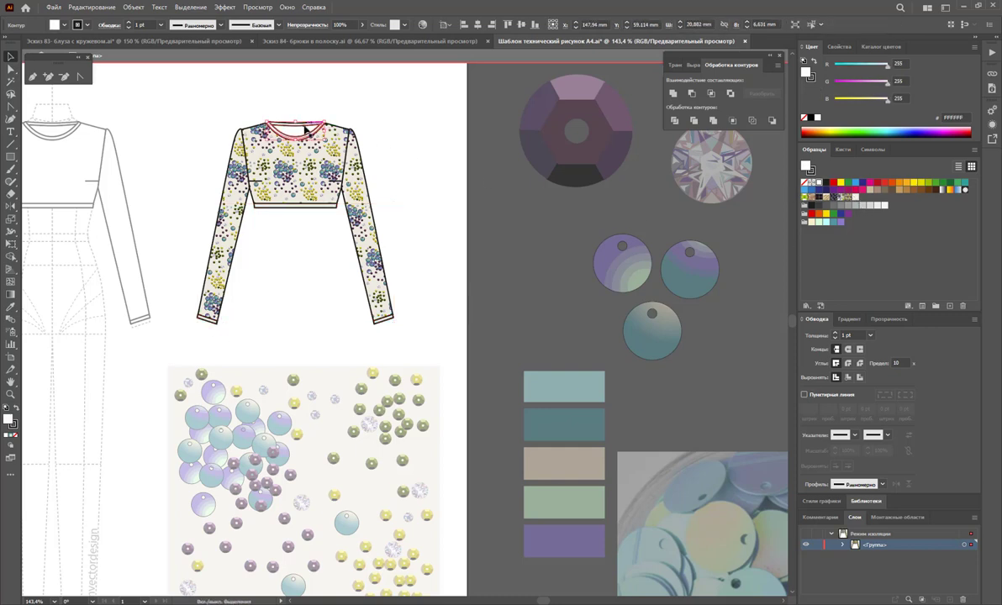
left_click(856, 206)
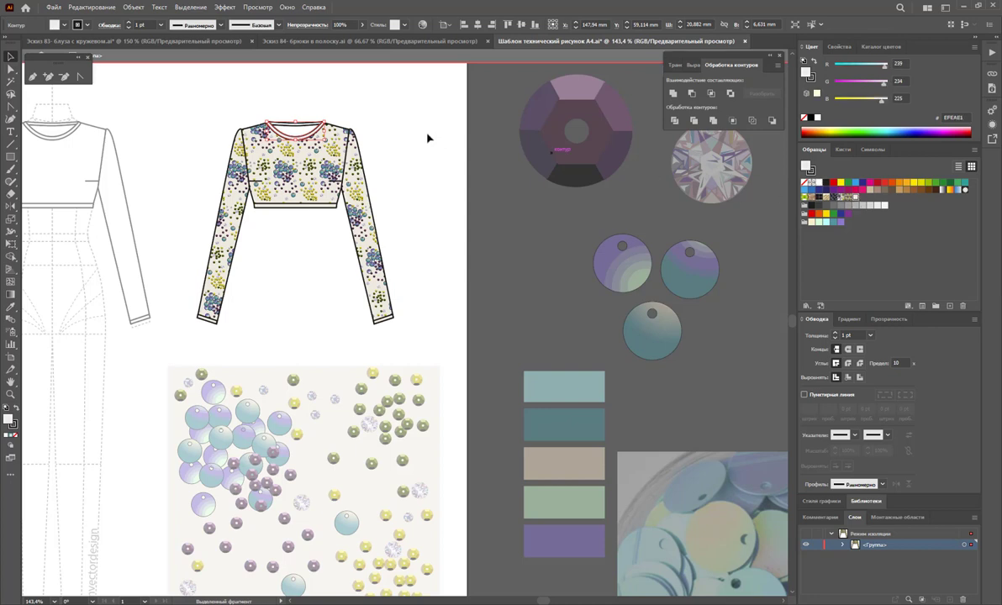
left_click(290, 108)
left_click(291, 126)
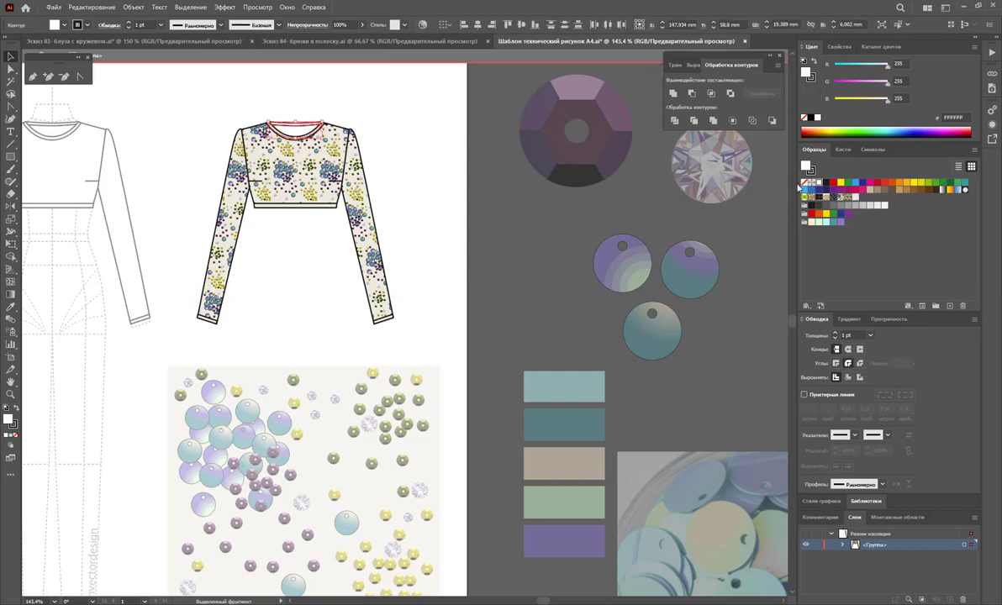
left_click(856, 200)
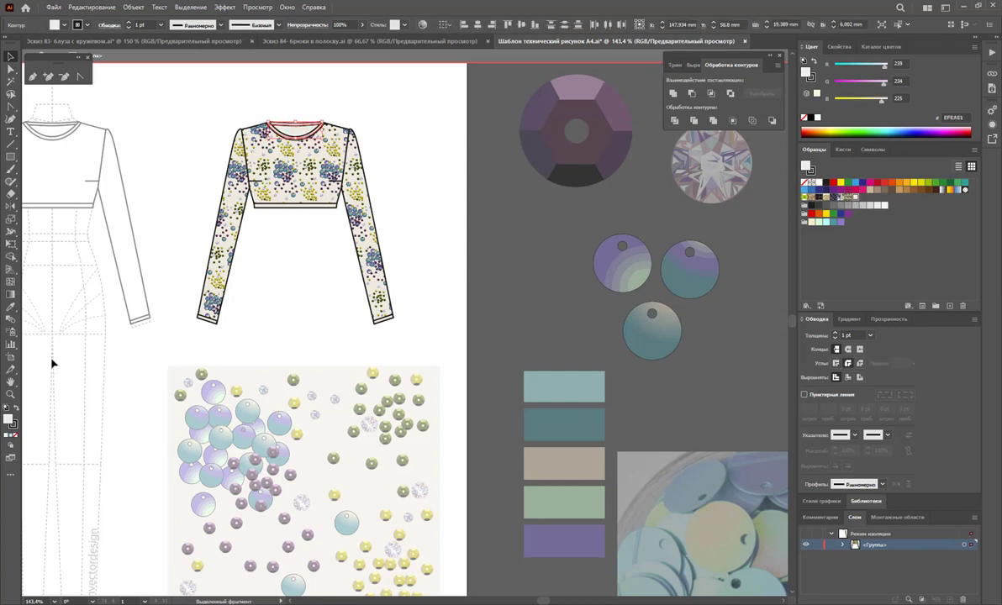
- Recolor the neckline fill to darker beige DDD7CE, then deselect and exit isolation mode
double_click(9, 422)
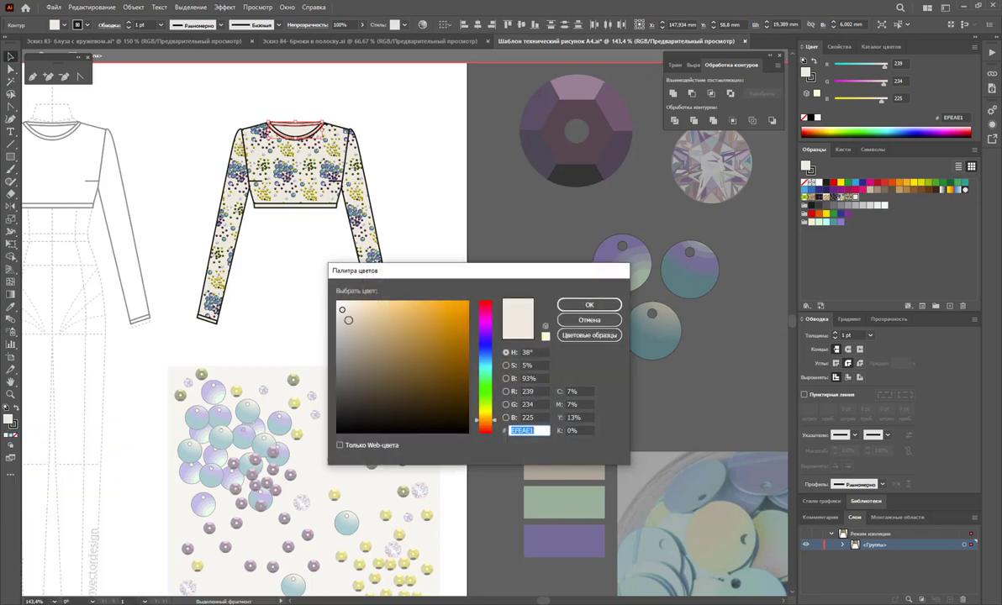
left_click(344, 314)
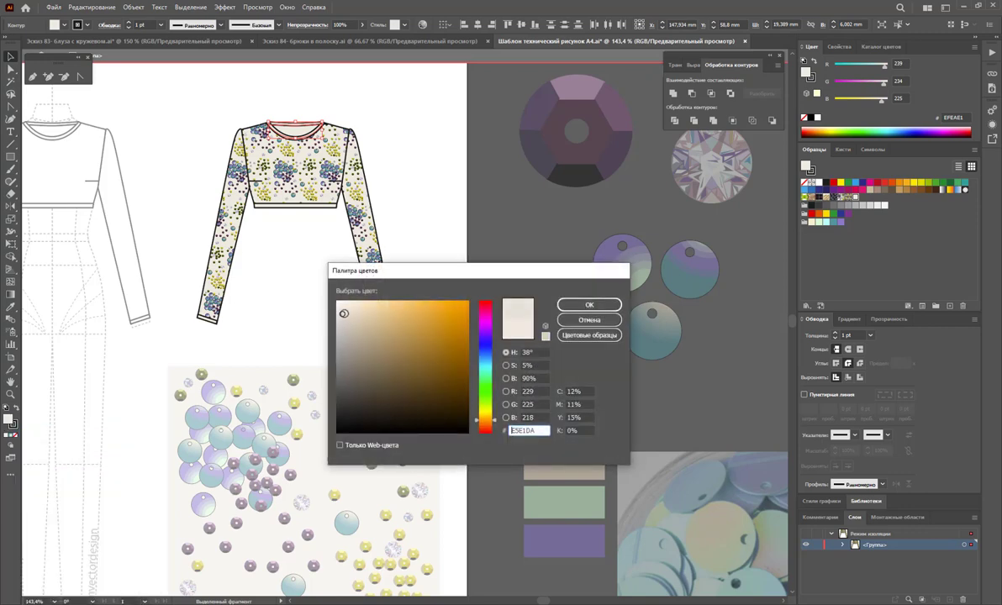
left_click(589, 304)
left_click(430, 187)
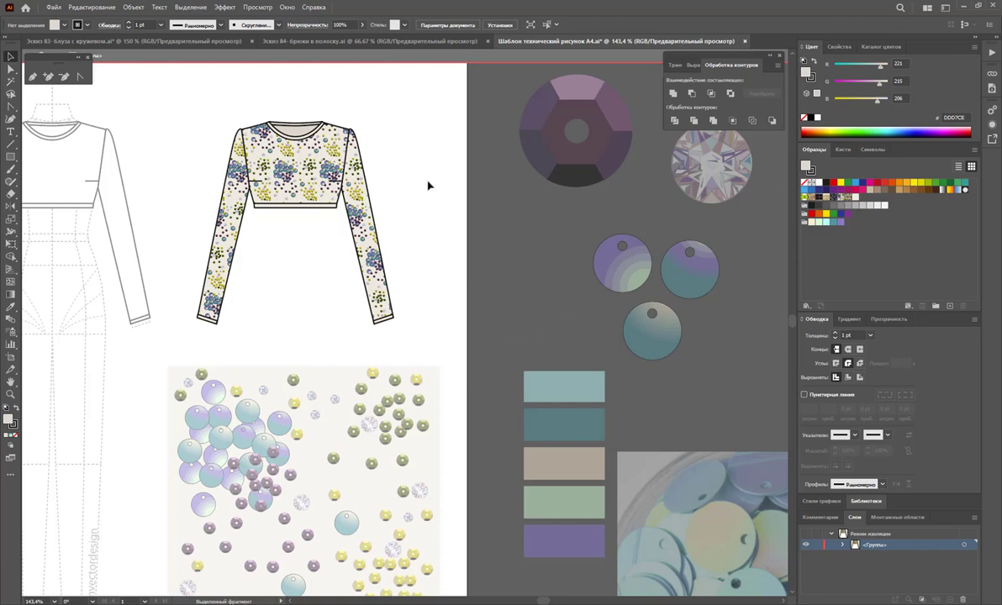
double_click(428, 185)
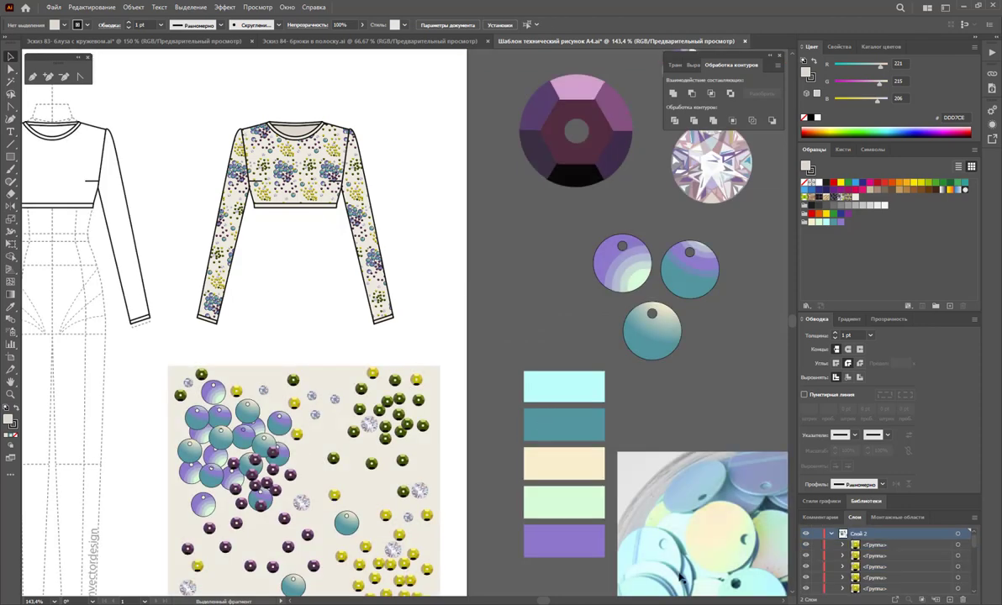
scroll(378, 320, "left", 5)
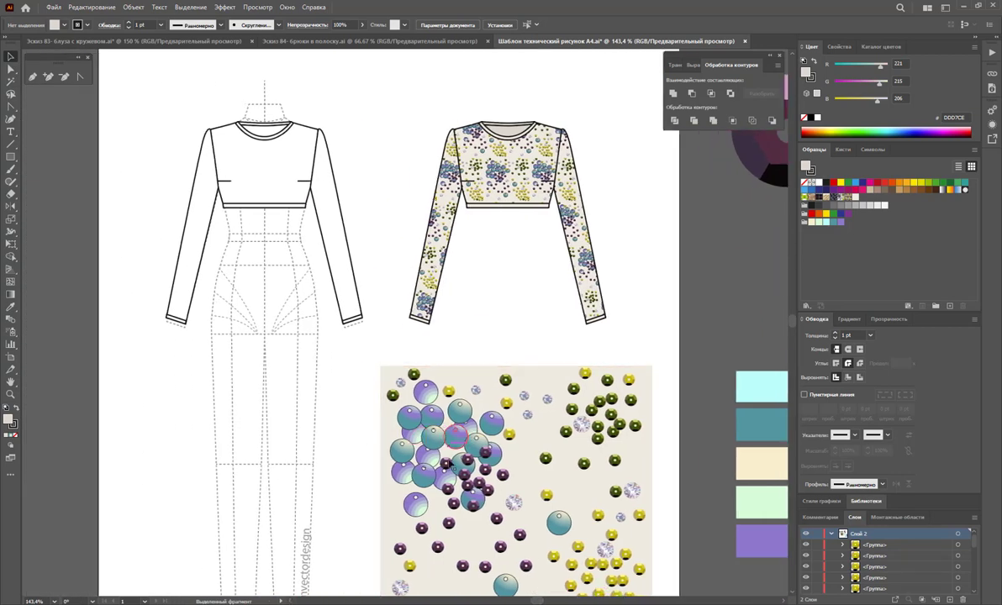
key("z")
left_click(432, 335, "alt")
scroll(396, 332, "down", 1)
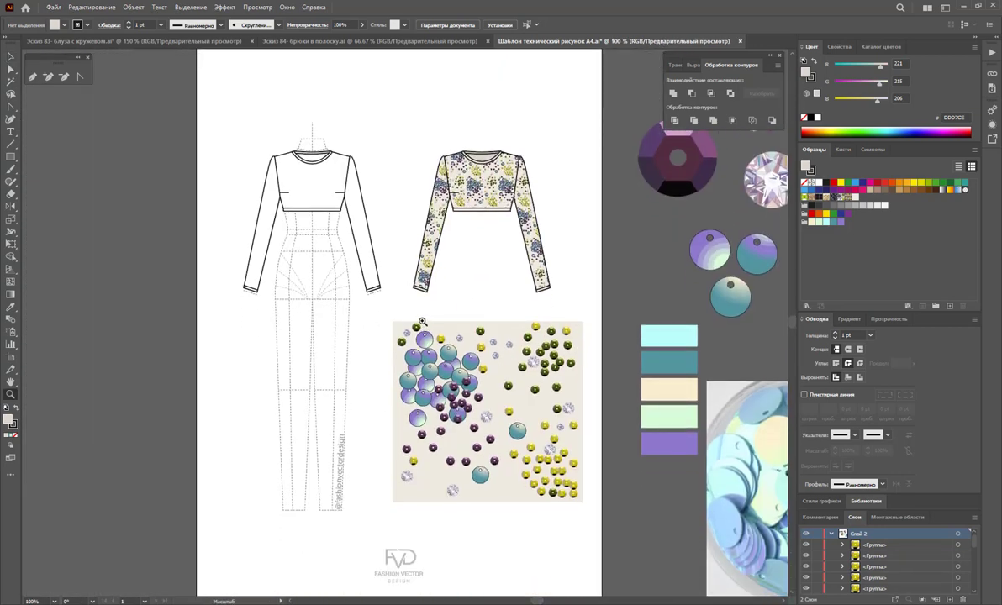
left_click_drag(424, 334, 453, 336)
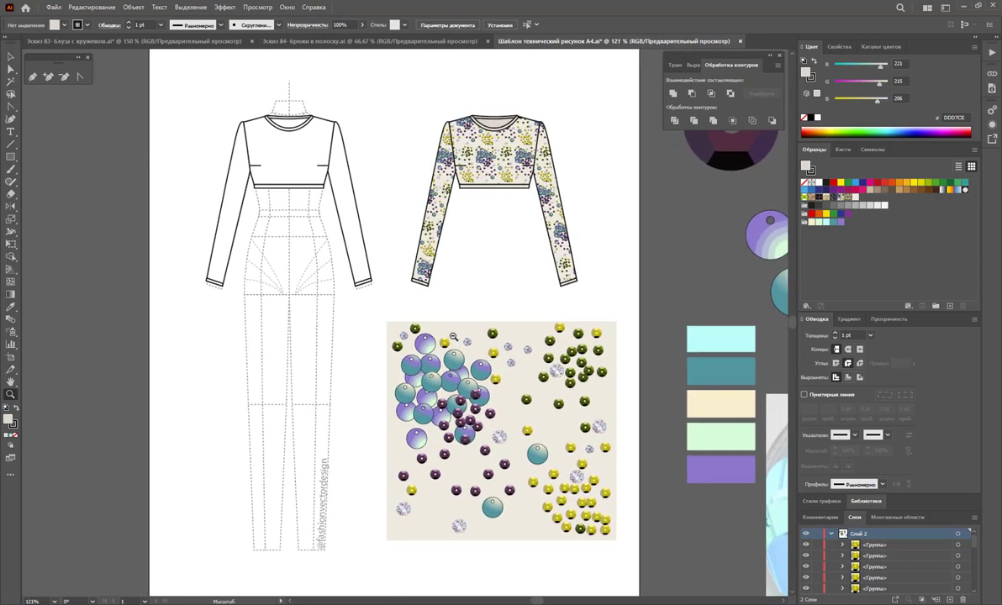